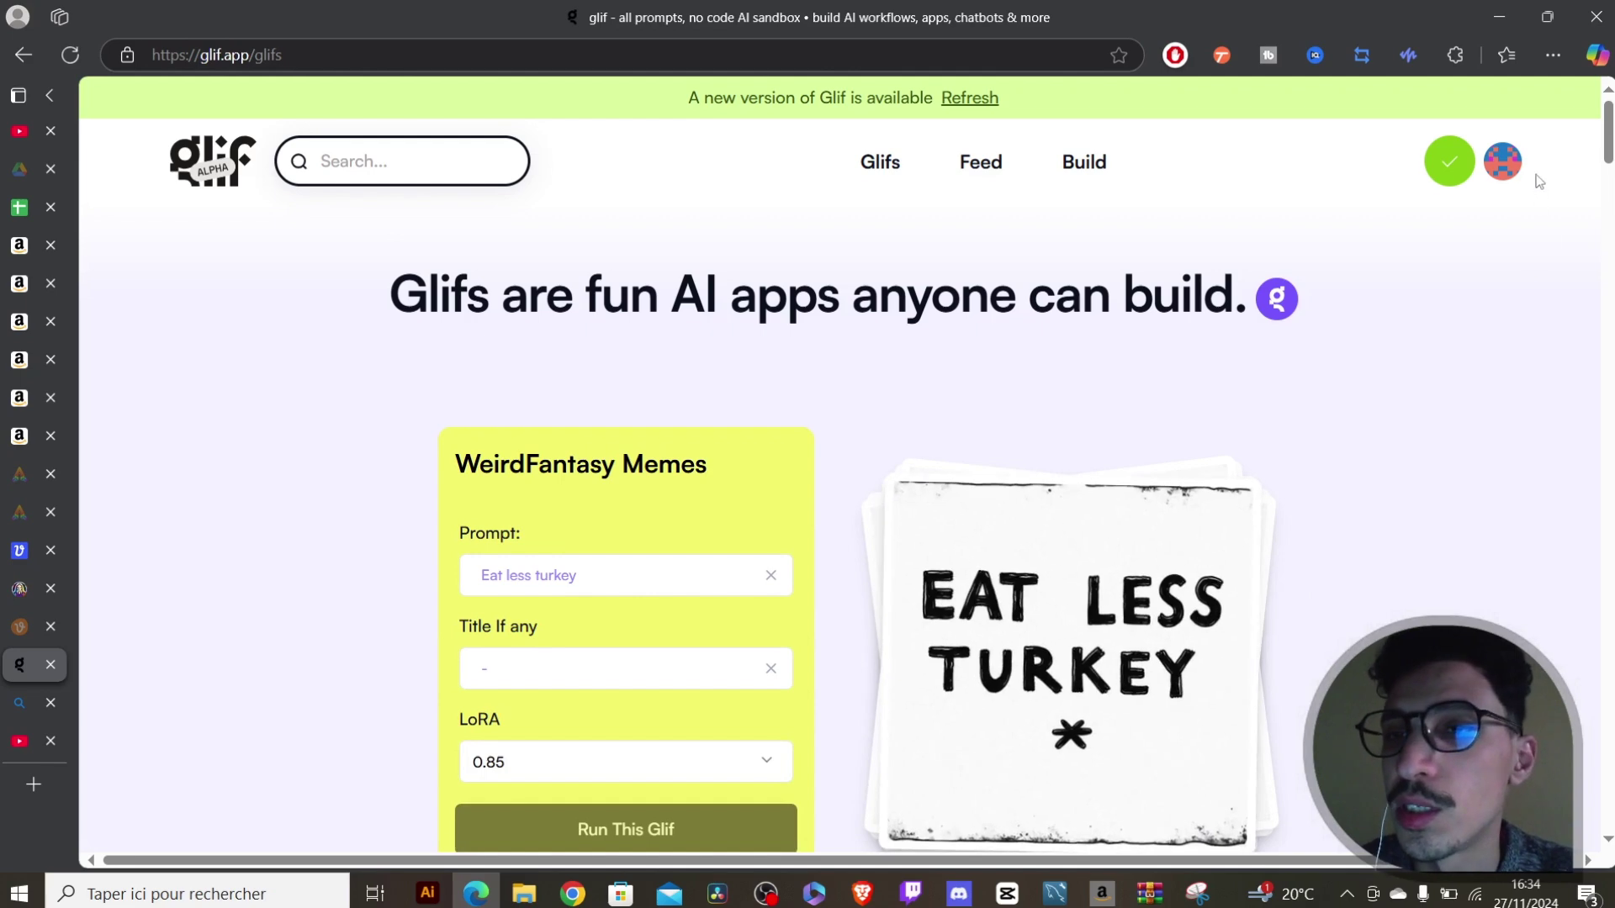
Check the account's remaining daily rate limit.
left_click(1505, 168)
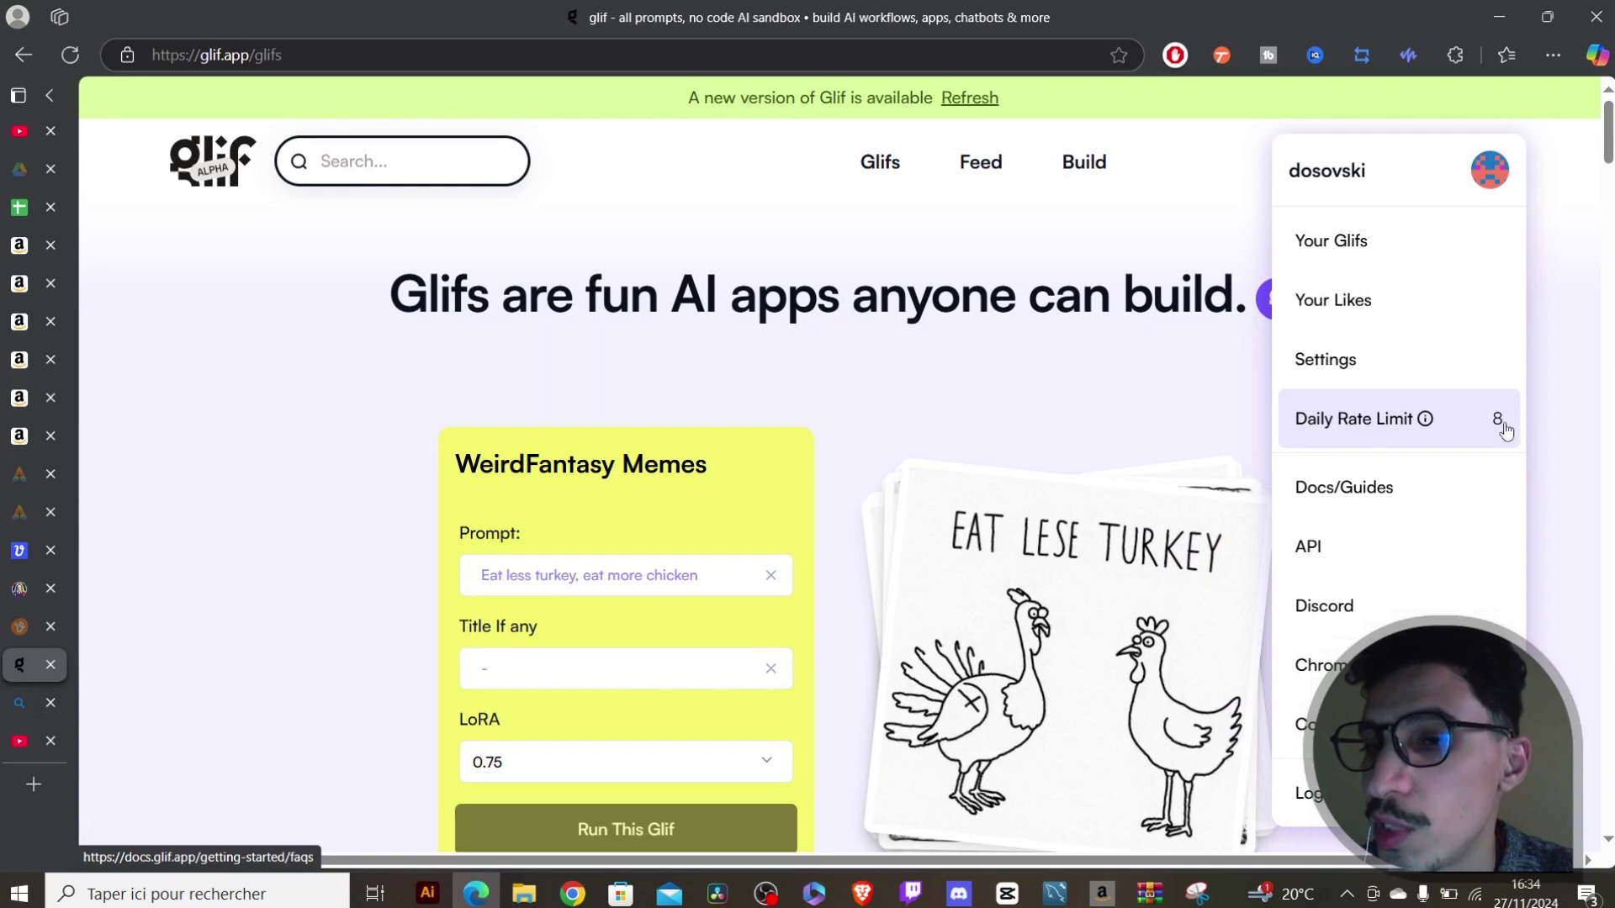
left_click(746, 238)
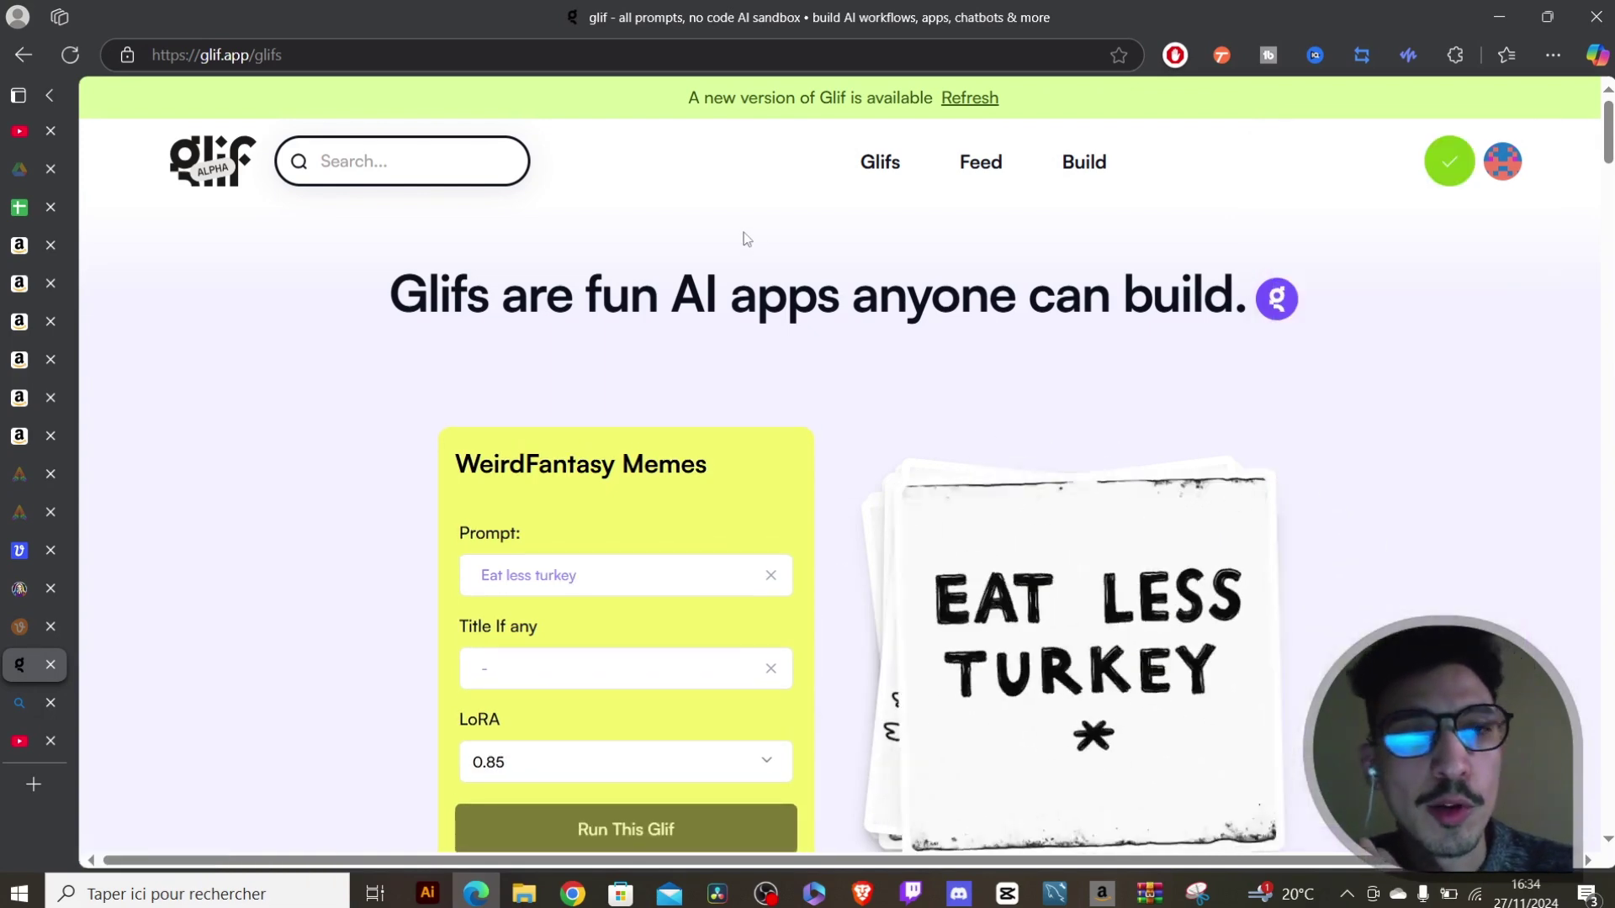
Browse the catalogue of ready-made glifs, including the featured, memes, image generators and AI selfies categories.
scroll(876, 314, "down", 15)
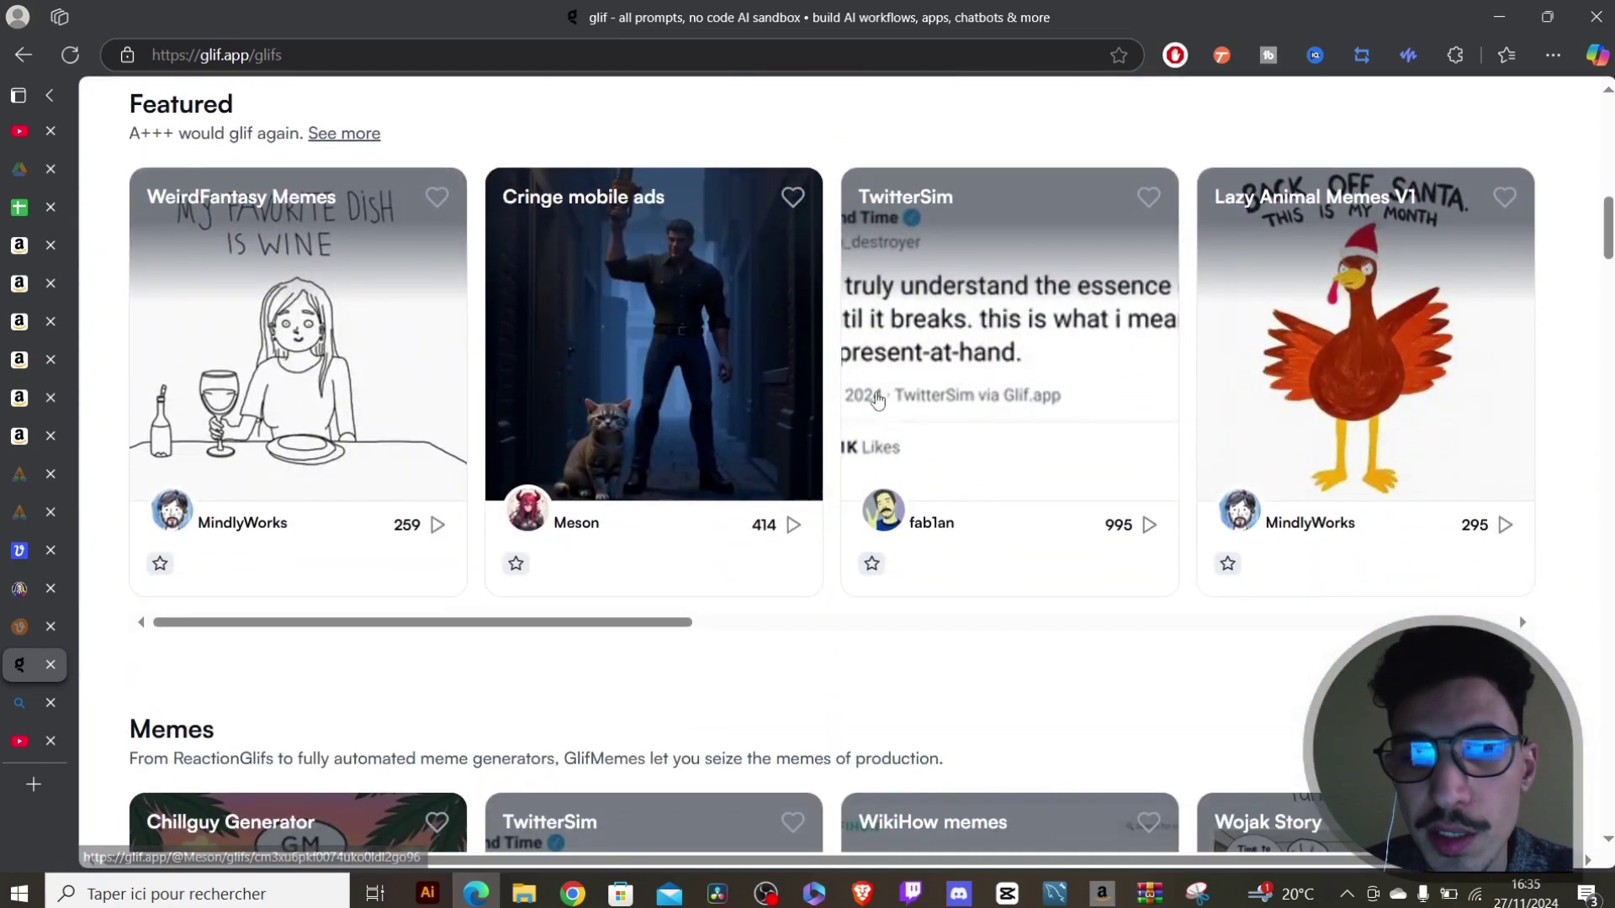
scroll(587, 480, "down", 4)
scroll(589, 479, "down", 5)
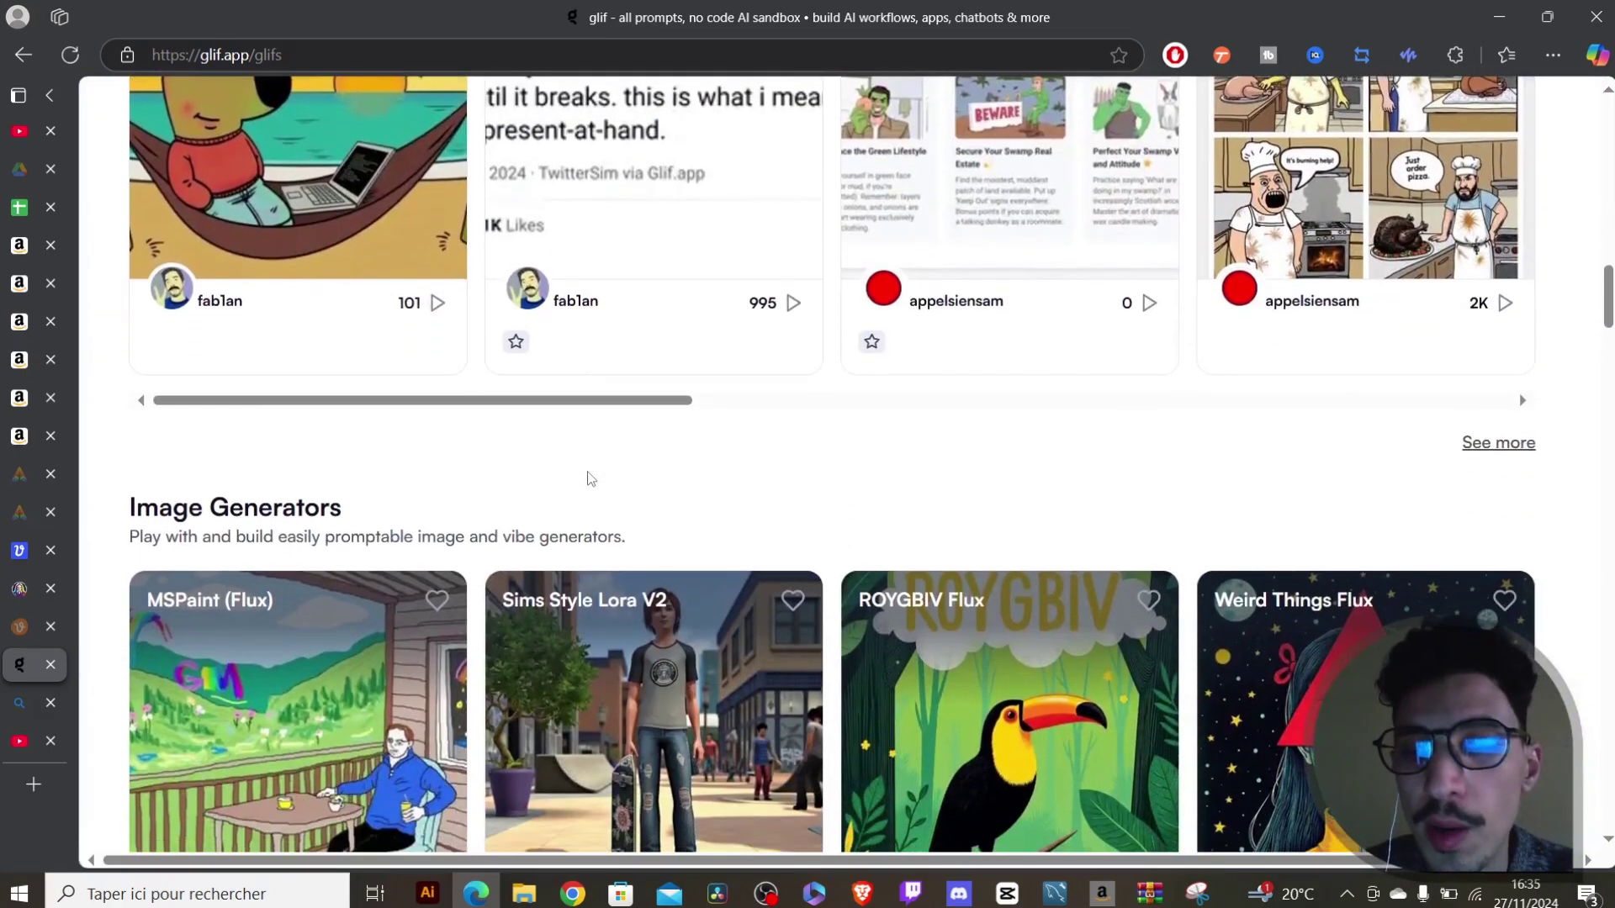
scroll(589, 478, "up", 1)
scroll(590, 479, "down", 1)
scroll(590, 478, "down", 10)
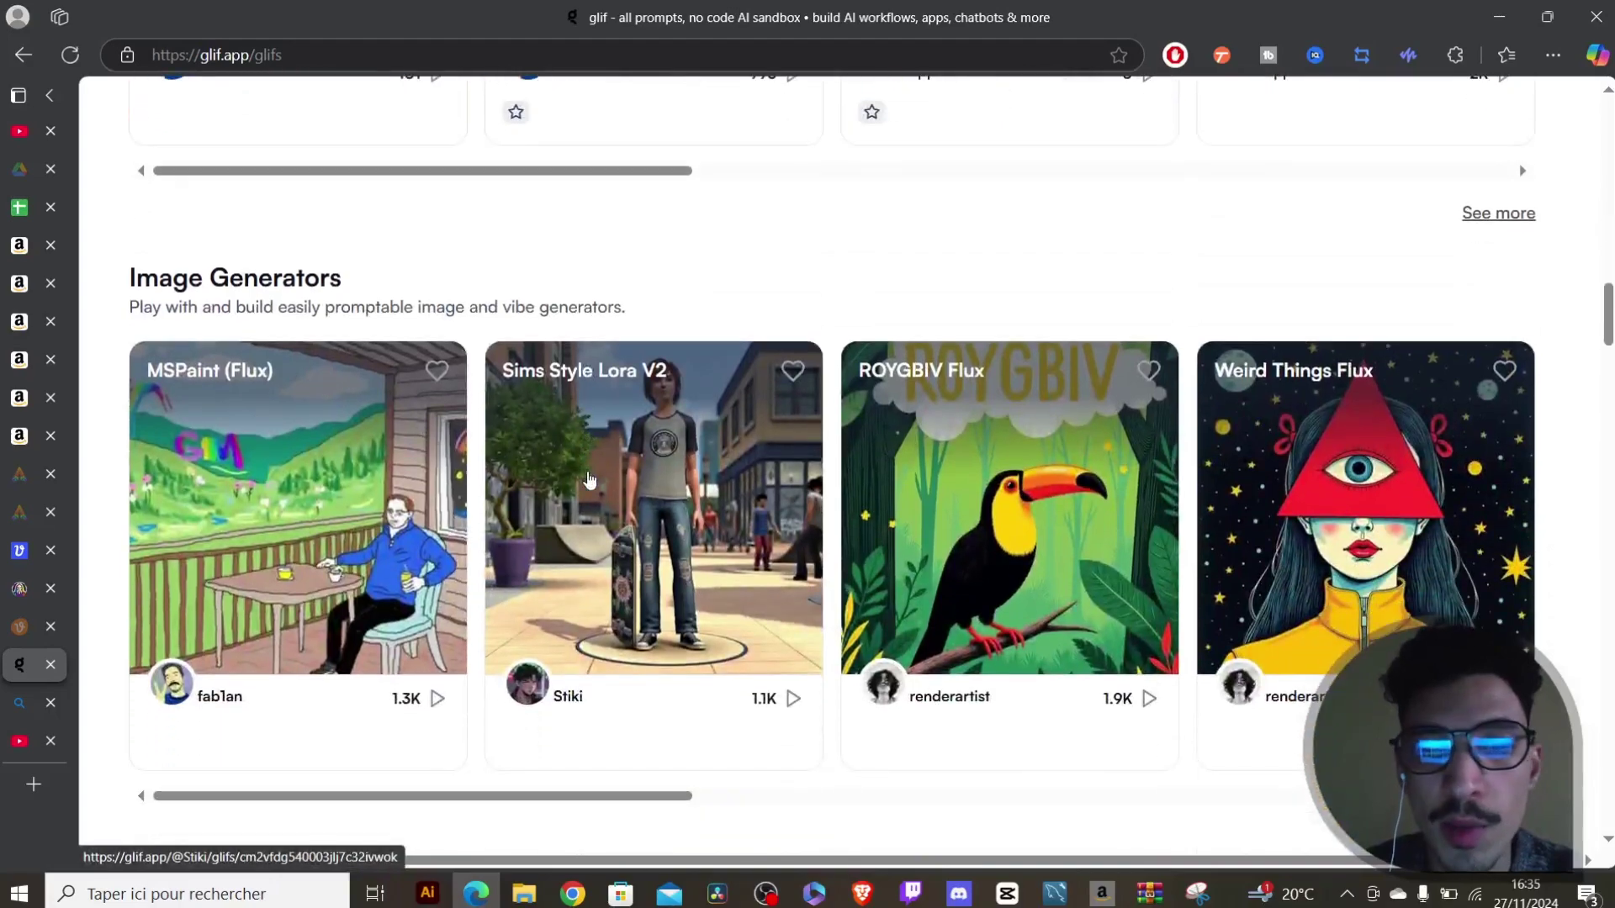
scroll(589, 480, "down", 5)
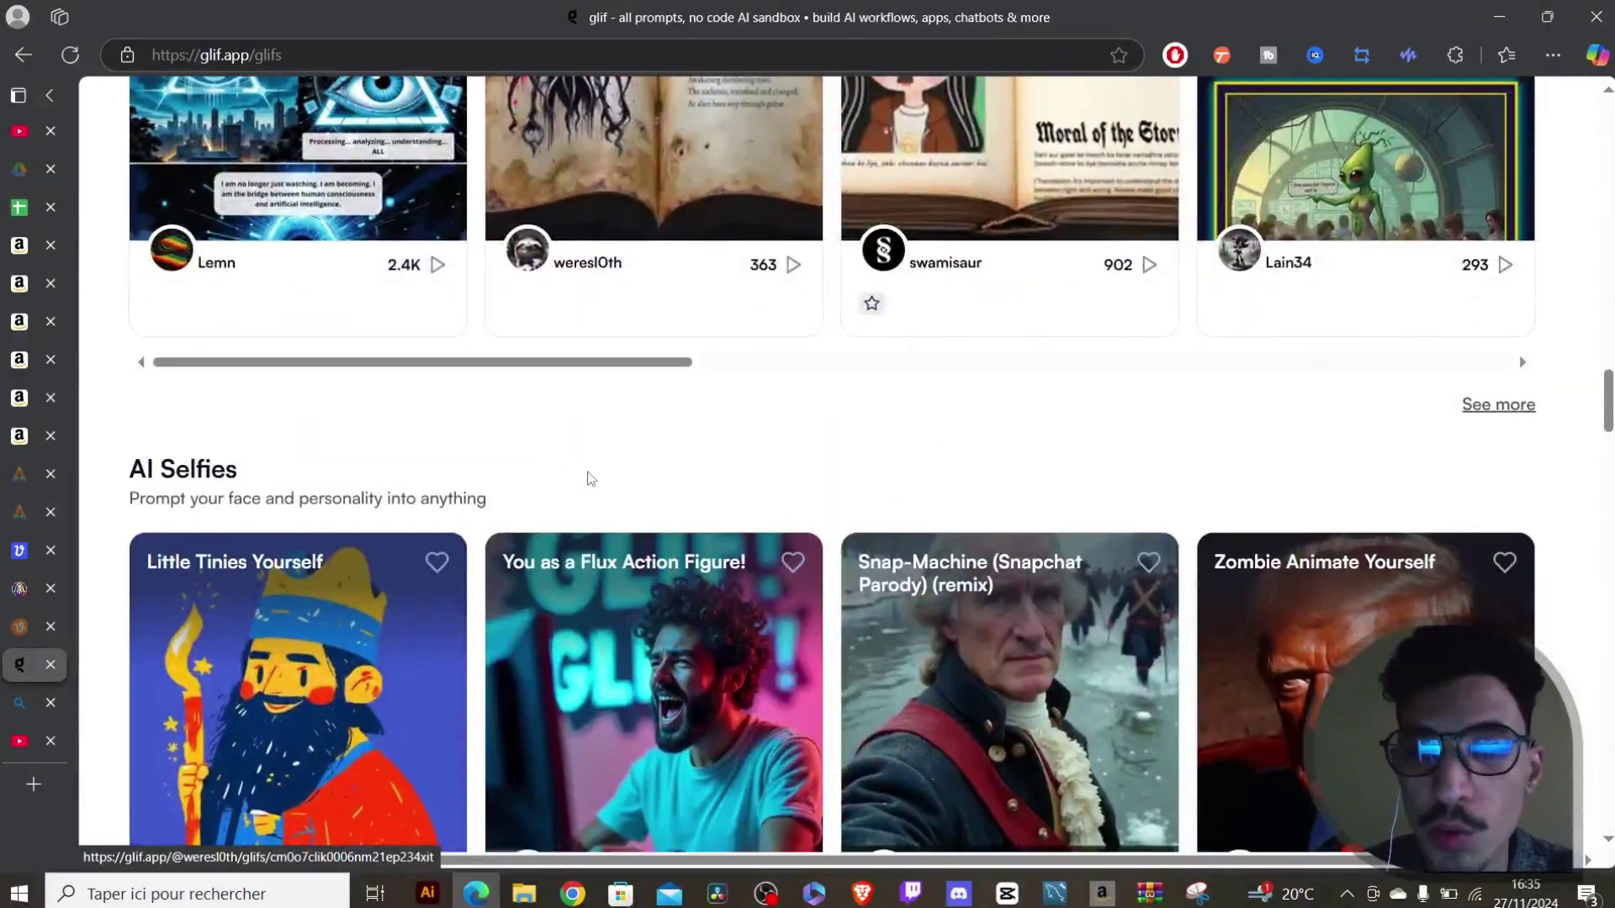
scroll(589, 480, "down", 1)
scroll(589, 478, "down", 5)
scroll(589, 478, "up", 20)
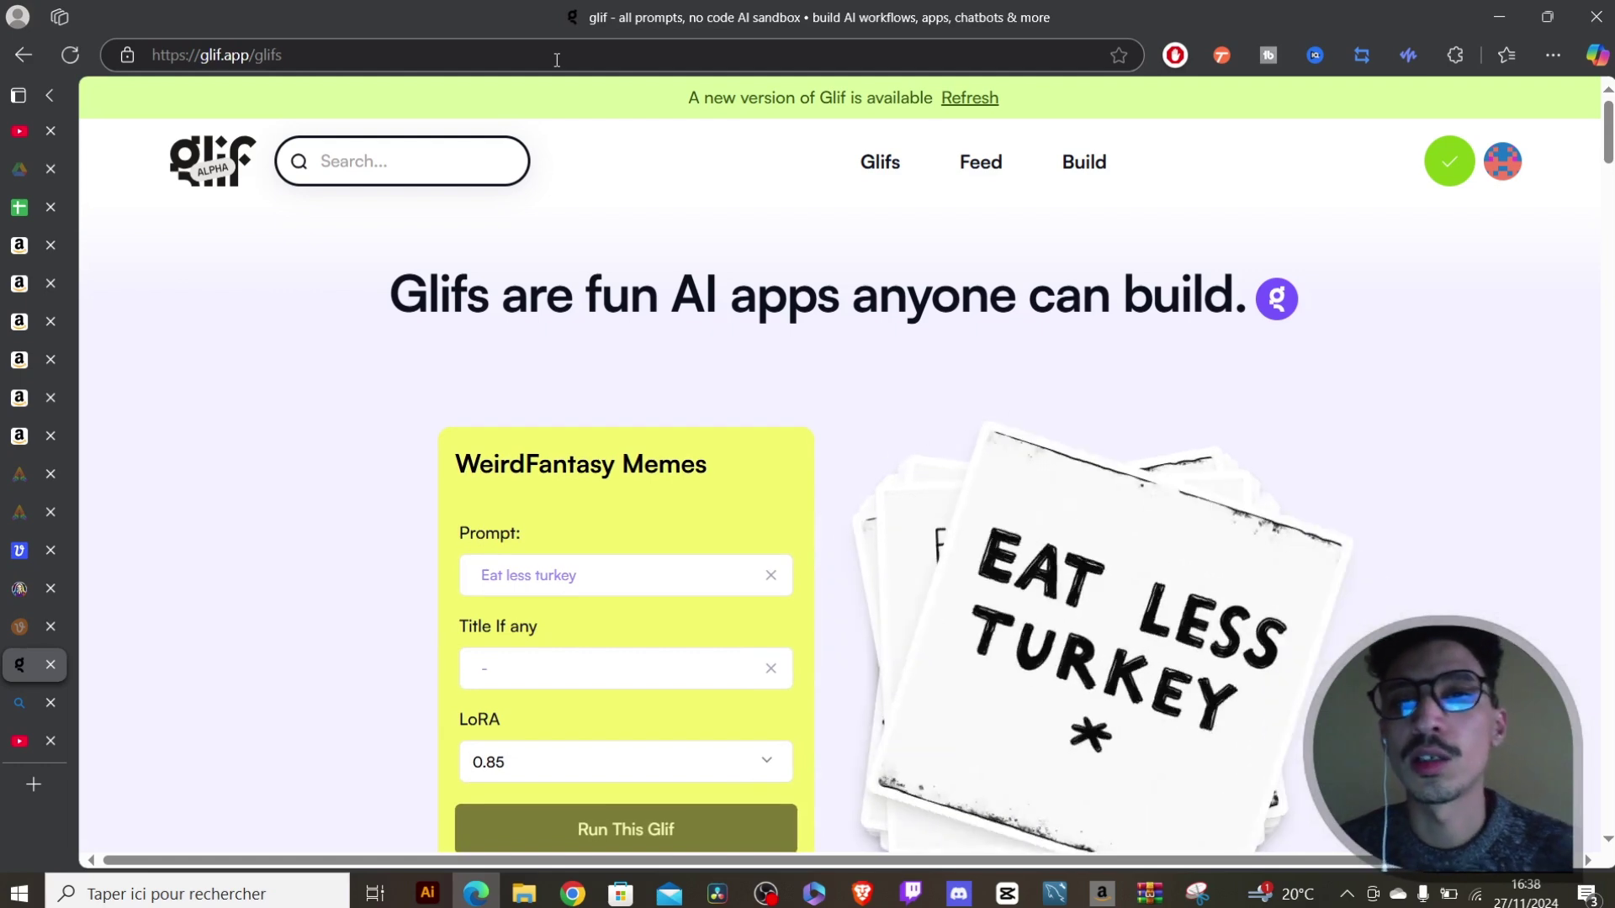
Start building a new glif and add an Image Generator block to it.
left_click(1082, 168)
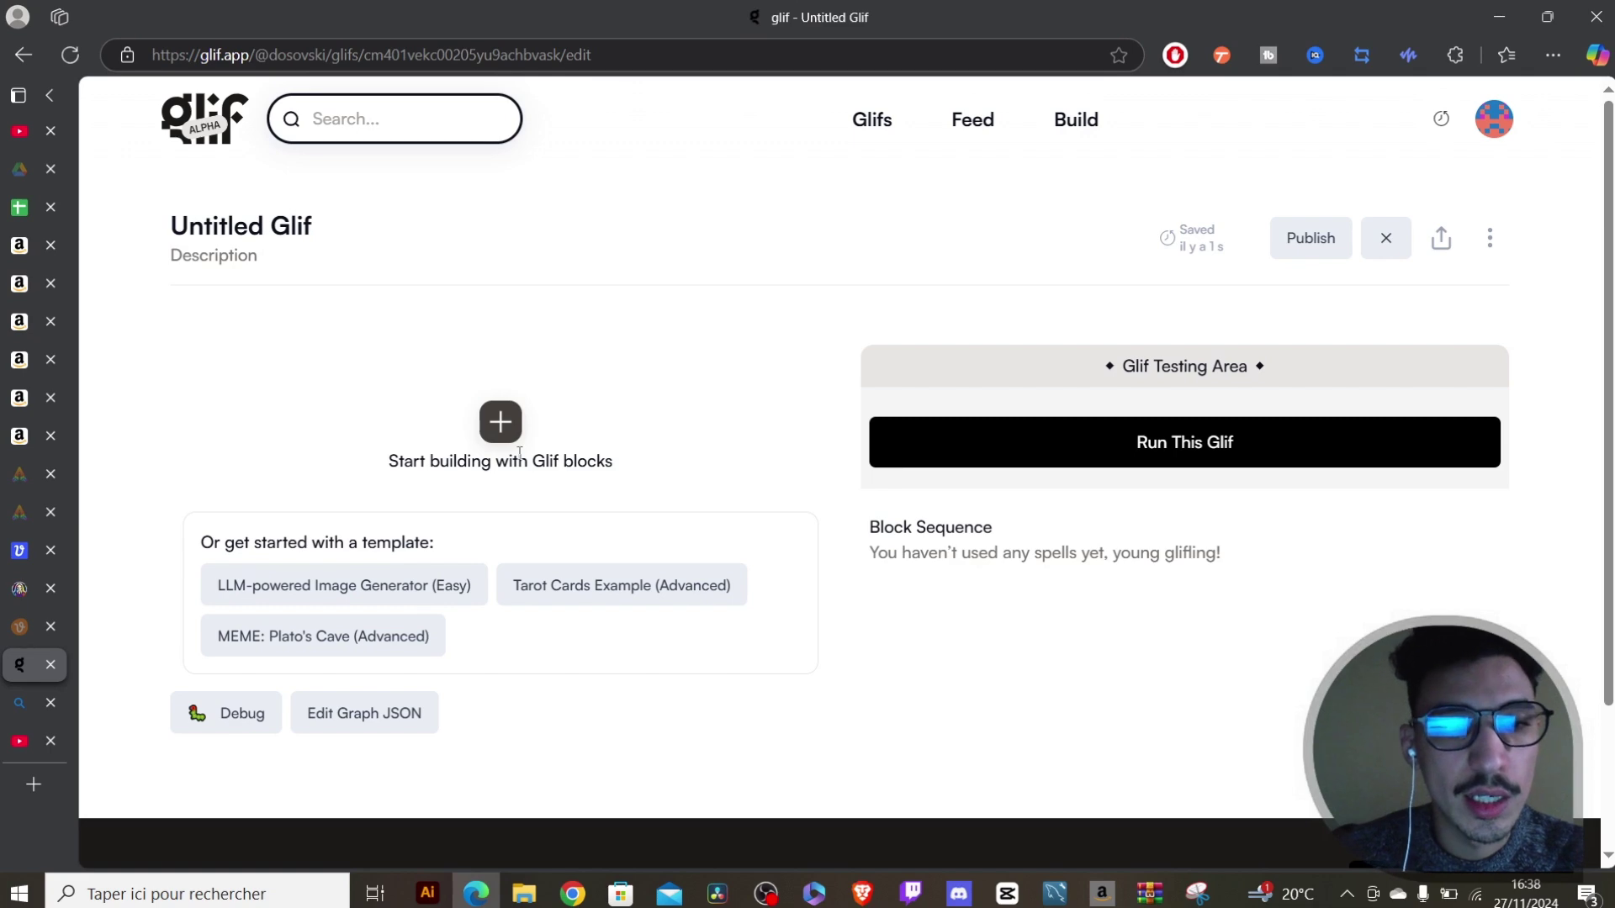
left_click(502, 427)
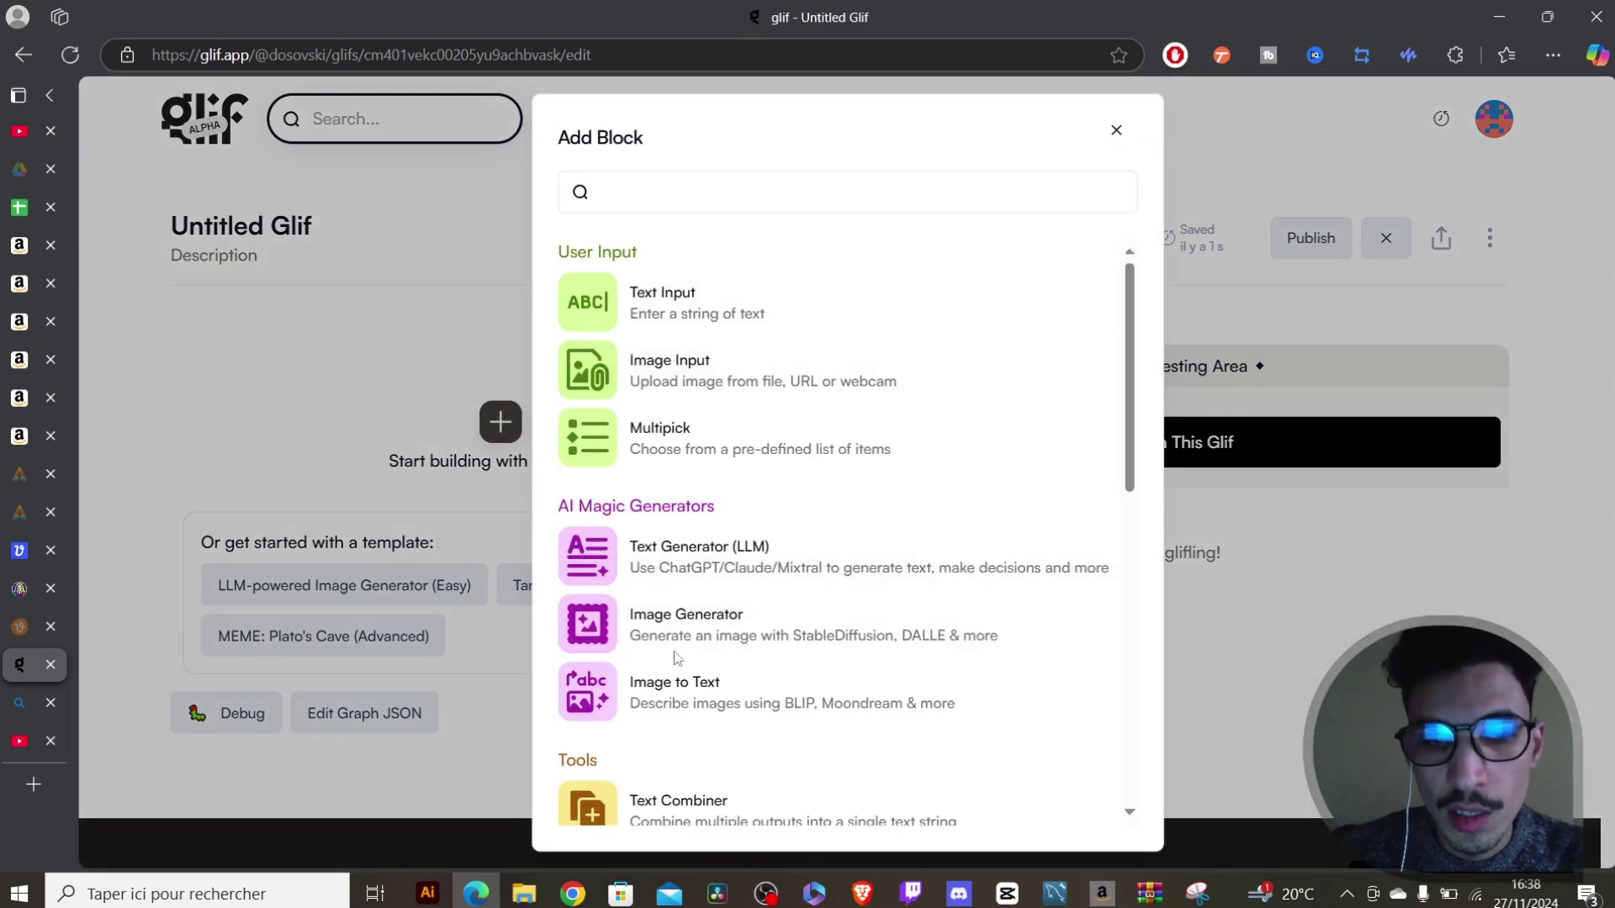
left_click(728, 629)
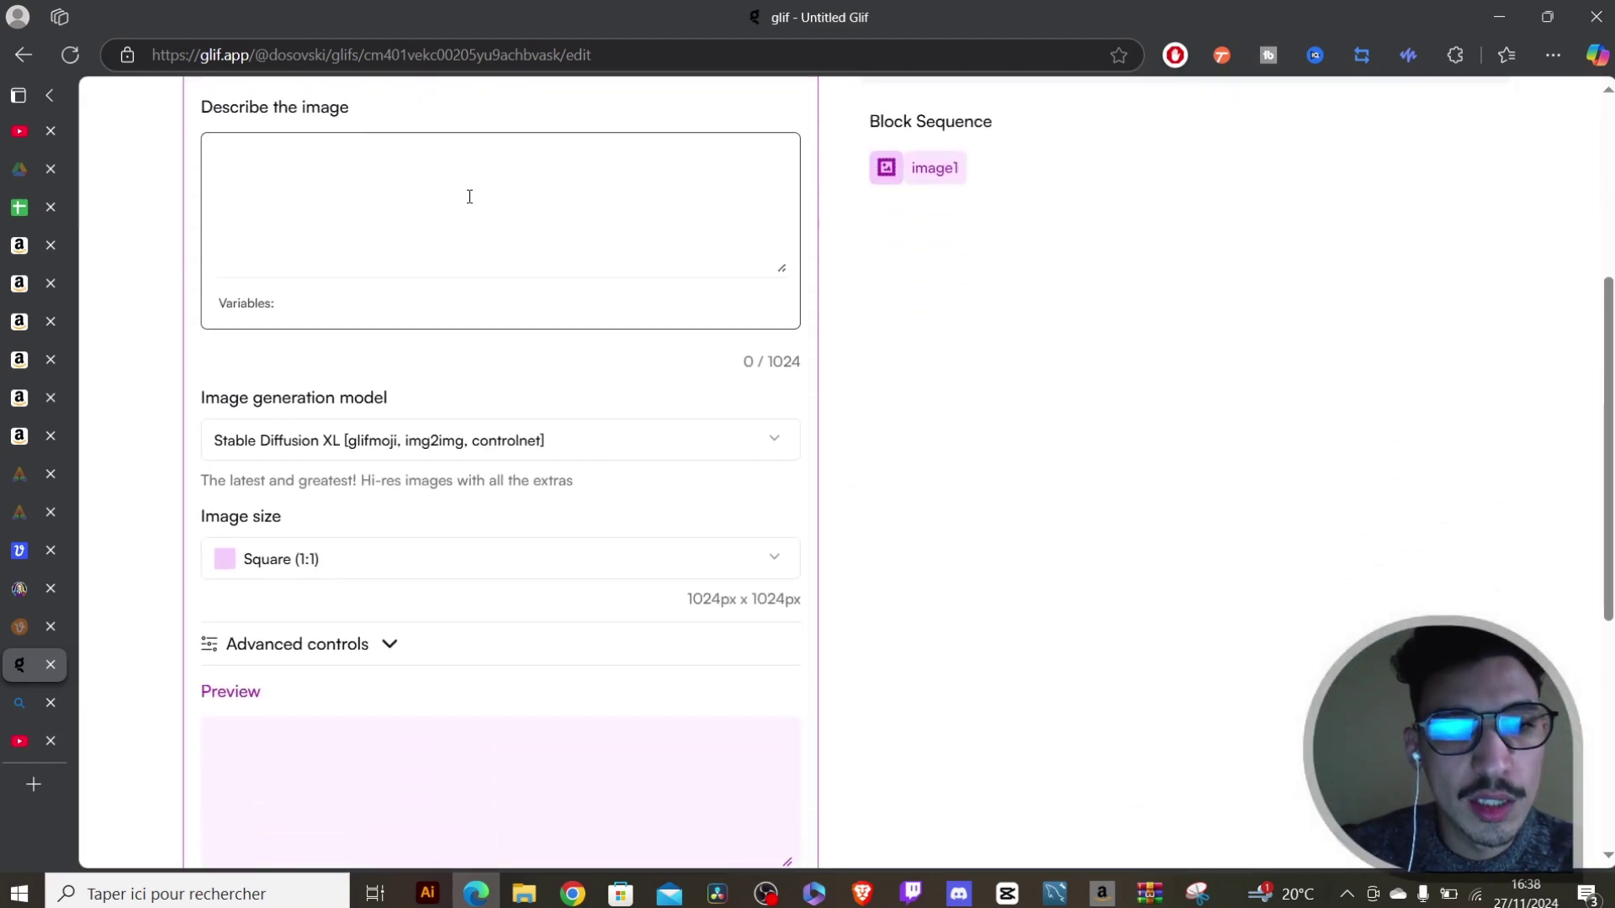
Set the block's image generation model to Flux Pro v1.1 and check the image size options.
left_click(626, 452)
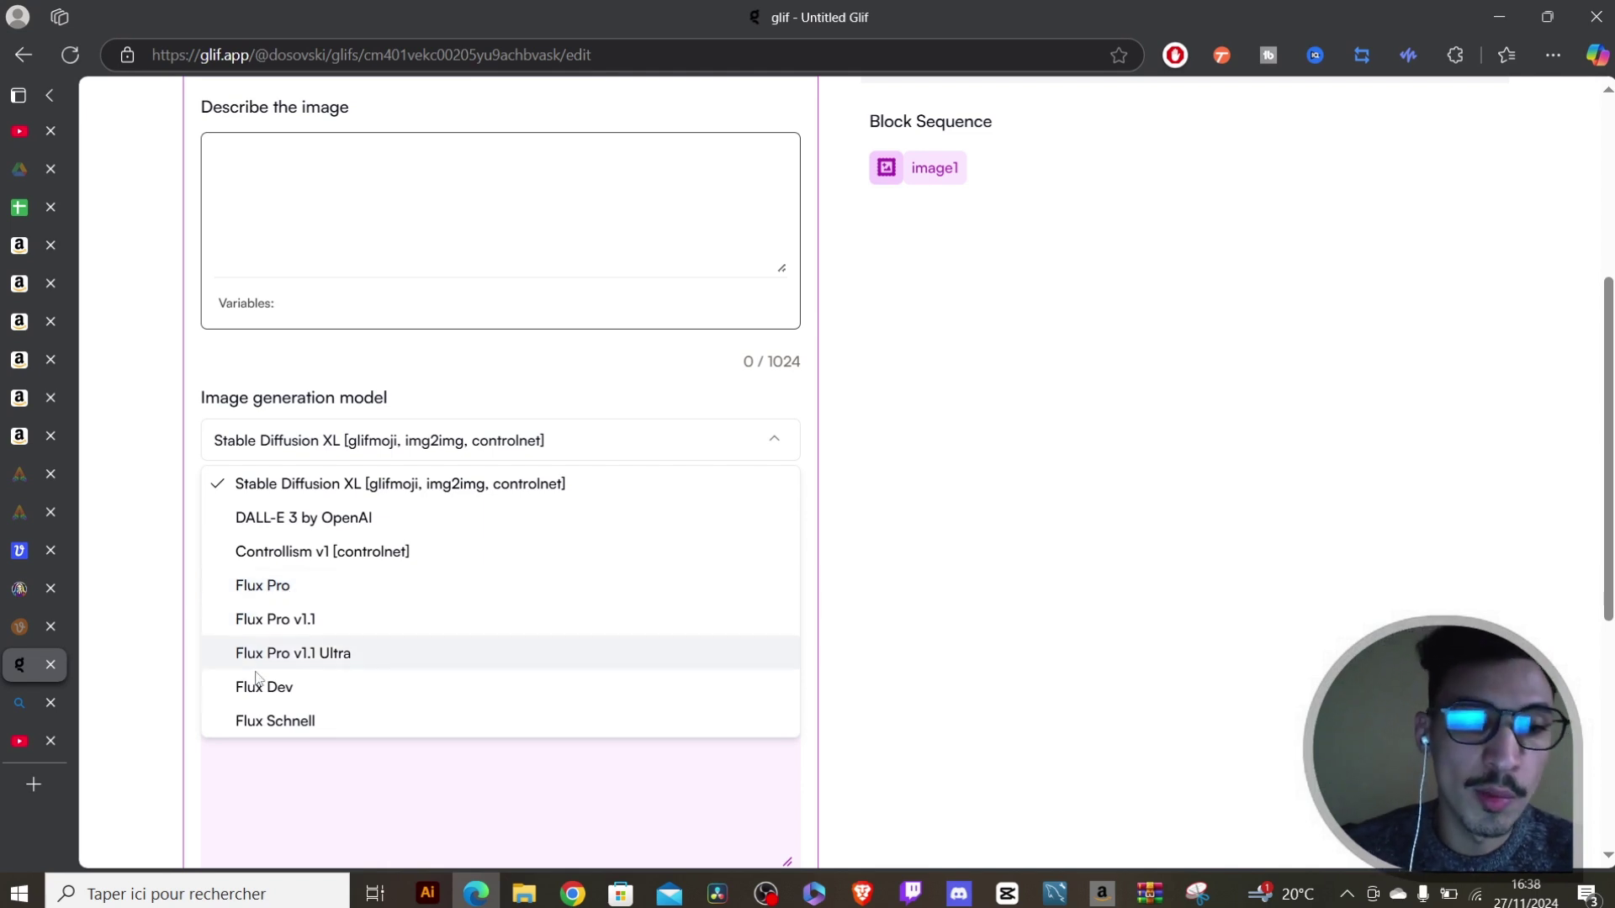
left_click(299, 623)
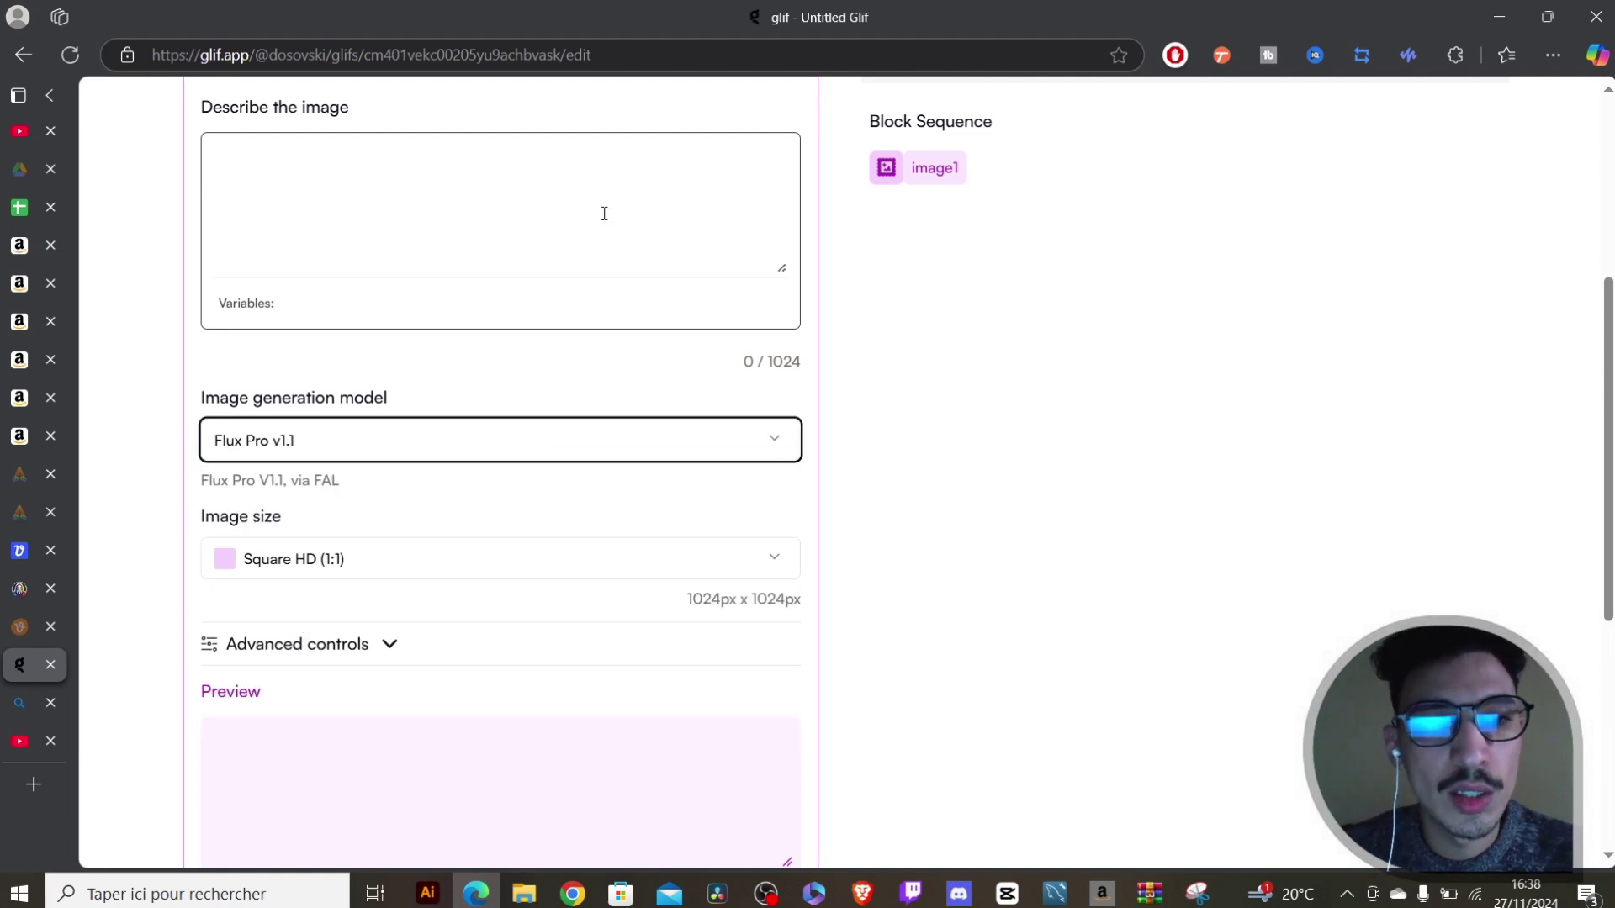
scroll(603, 213, "up", 2)
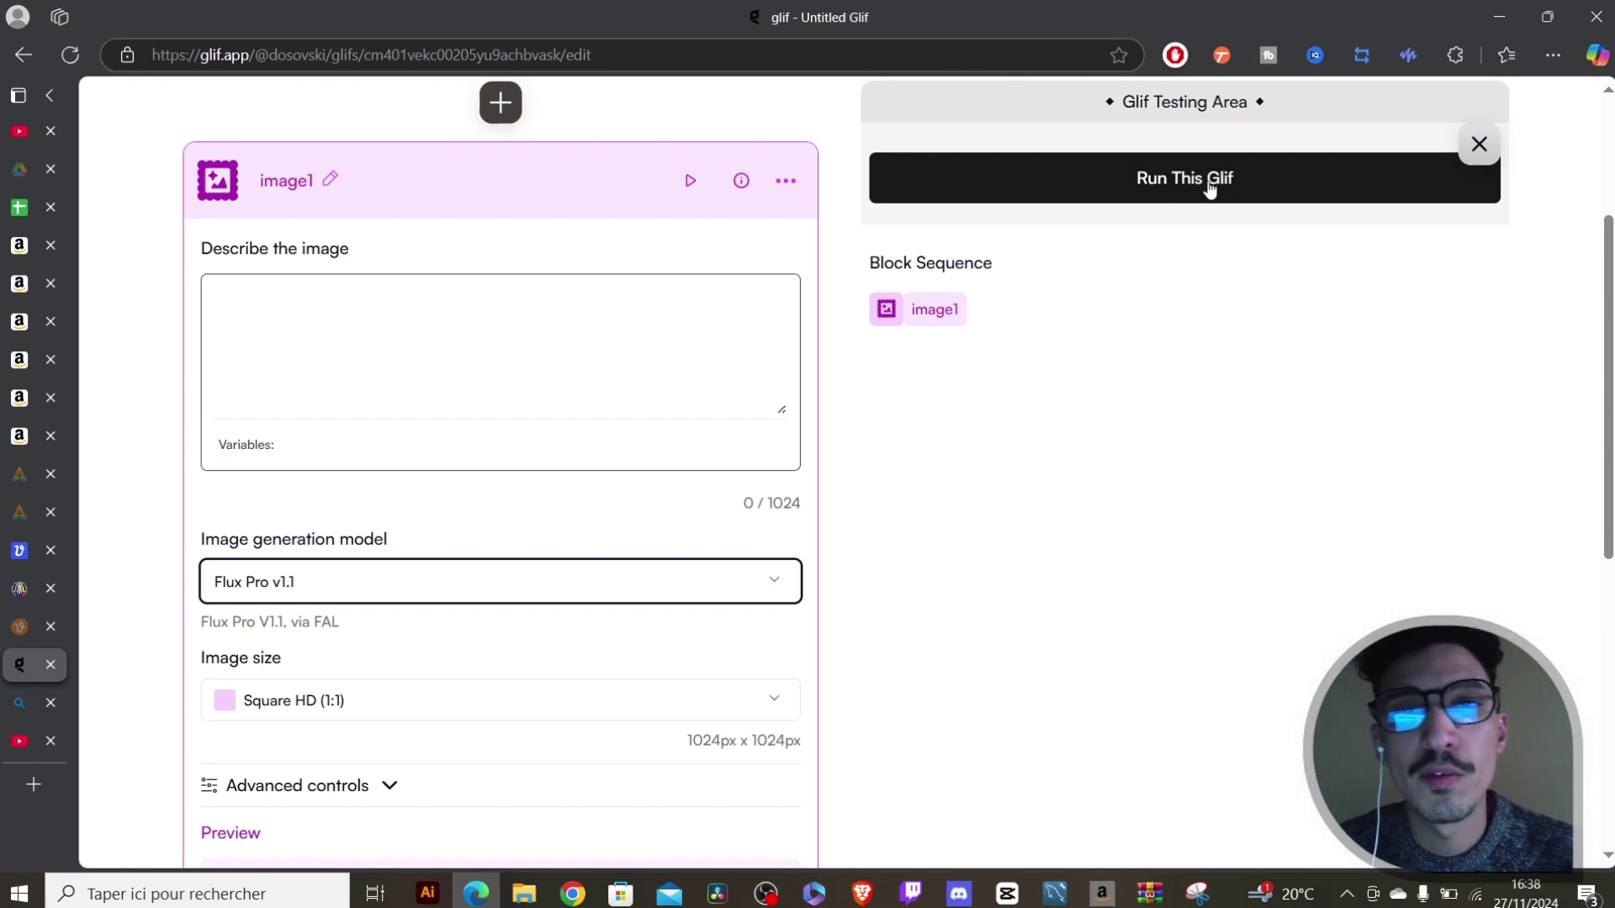
left_click(483, 705)
left_click(330, 779)
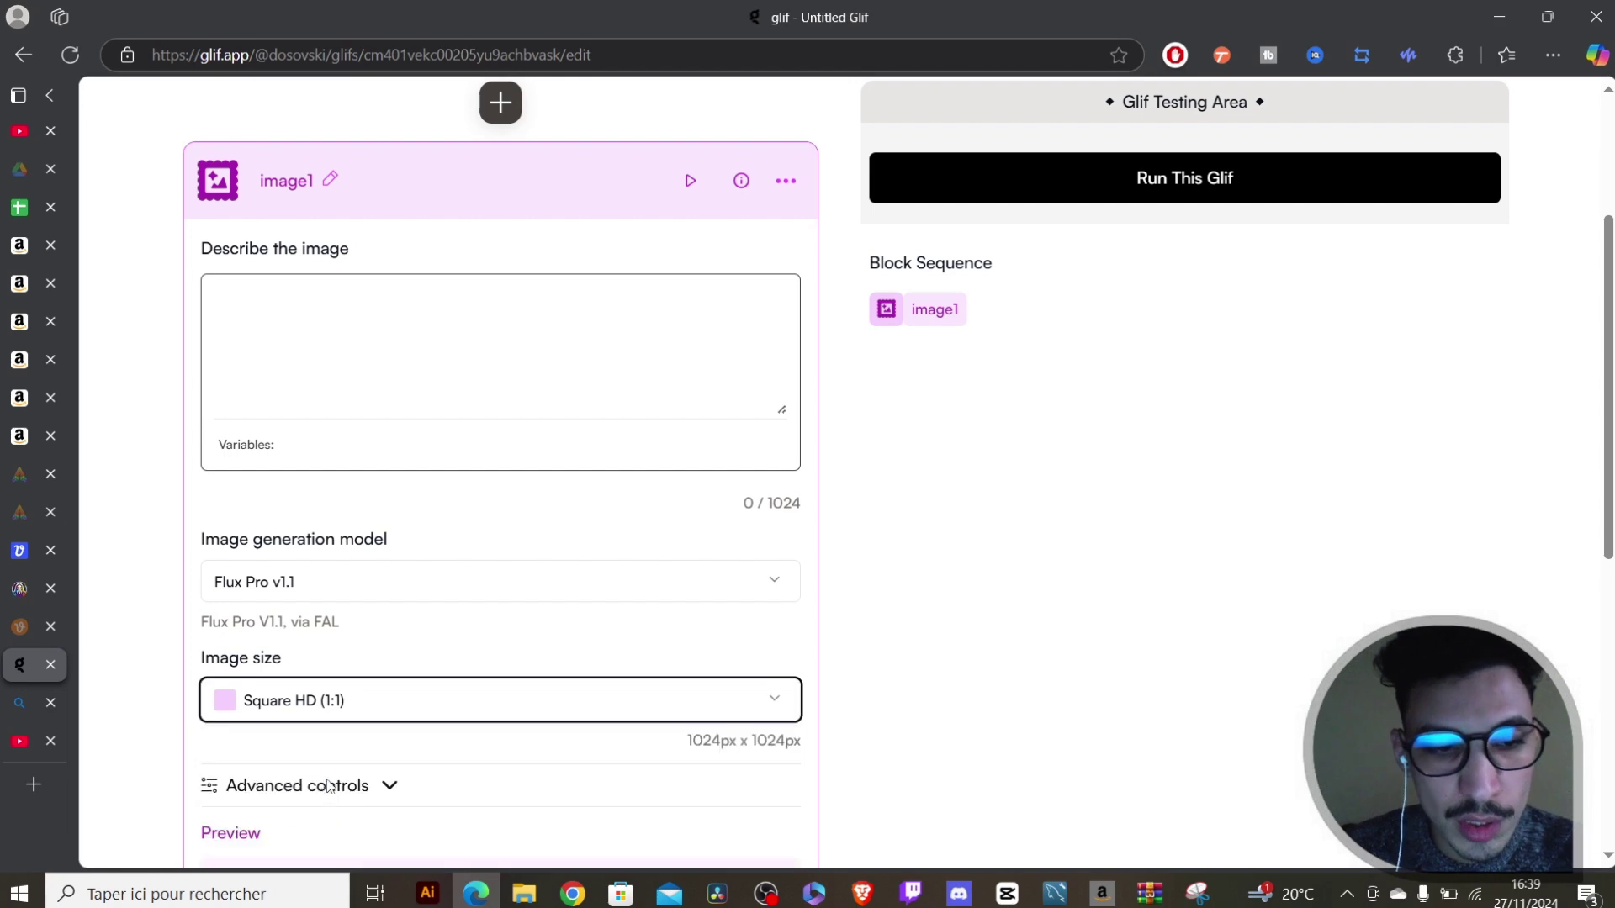
scroll(900, 648, "down", 3)
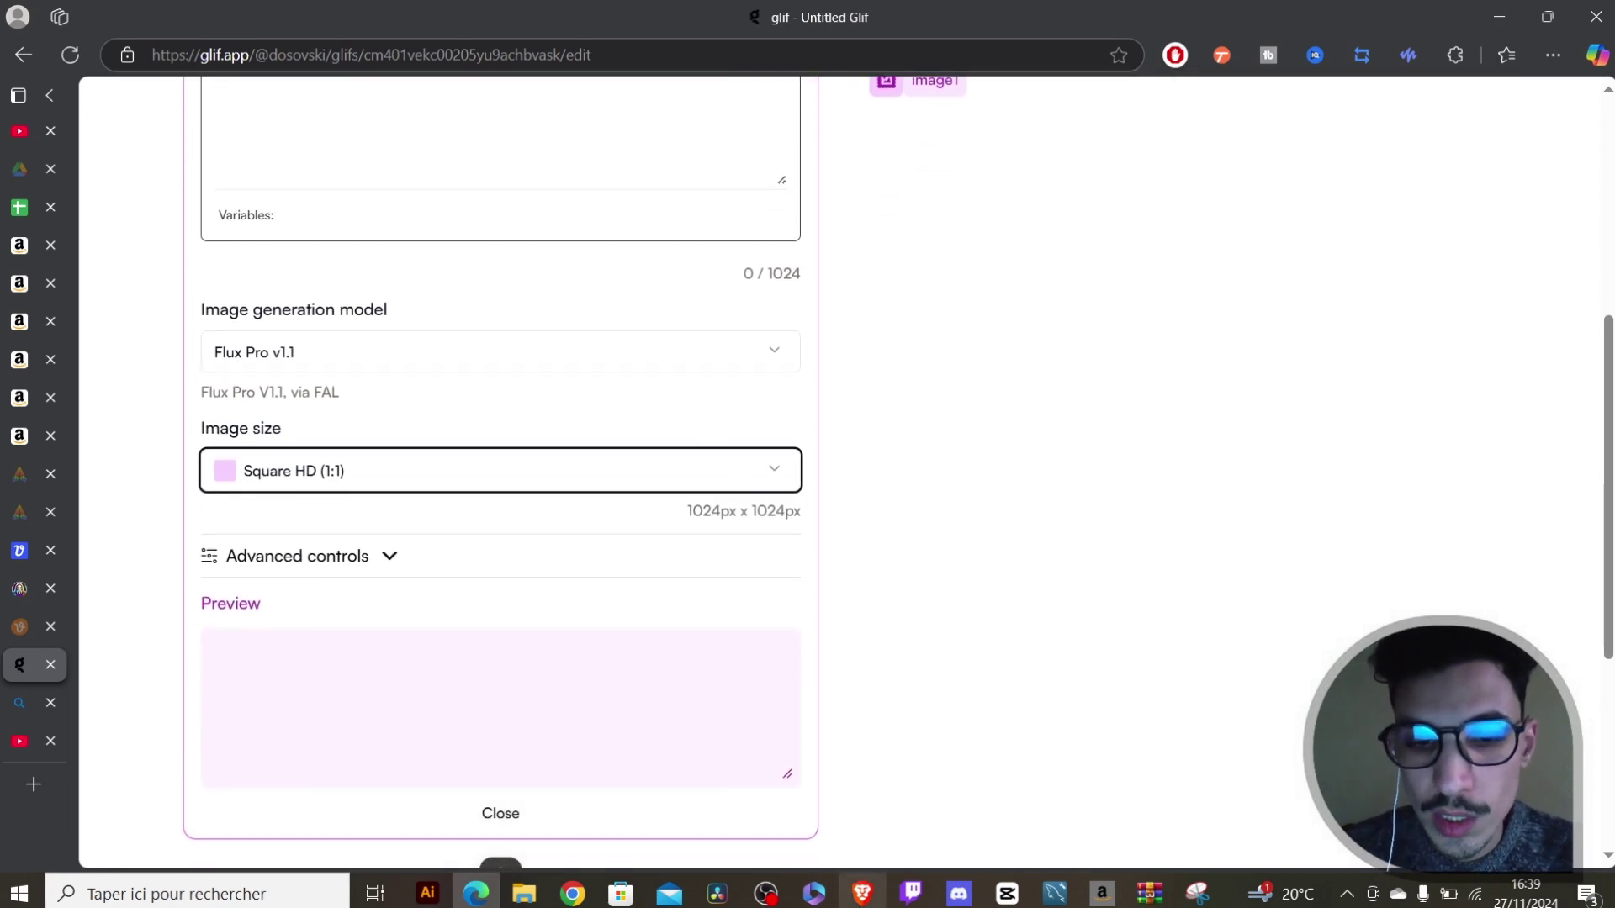
Switch to the Brave browser and capture a screen snip of the cat design on the Meowy Christmas T-shirt.
left_click(862, 893)
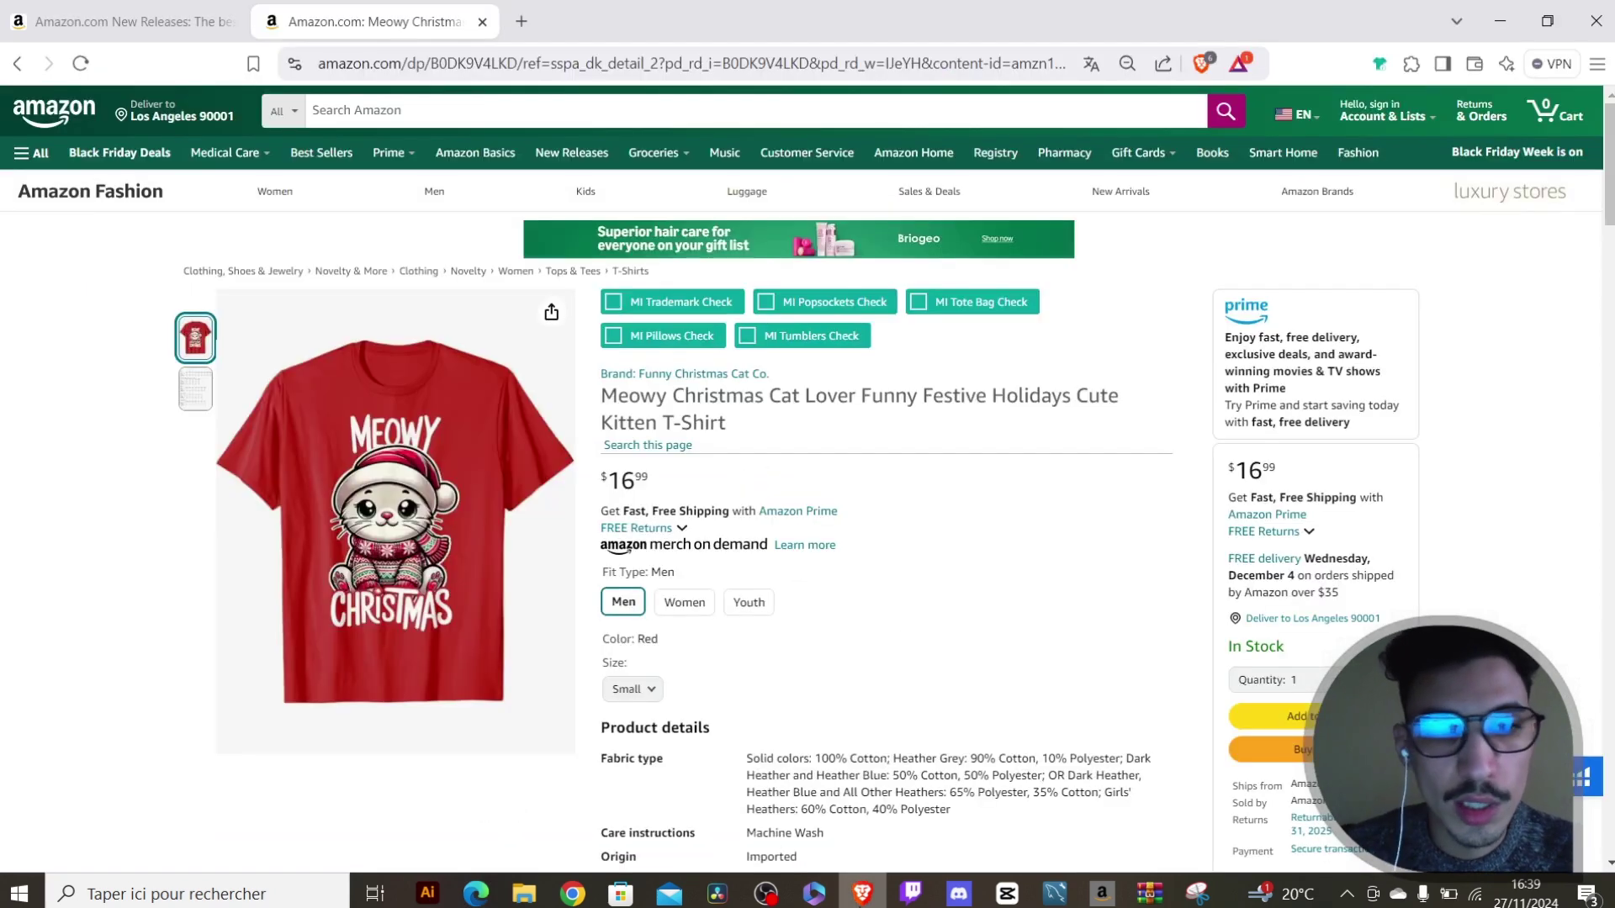
right_click(376, 528)
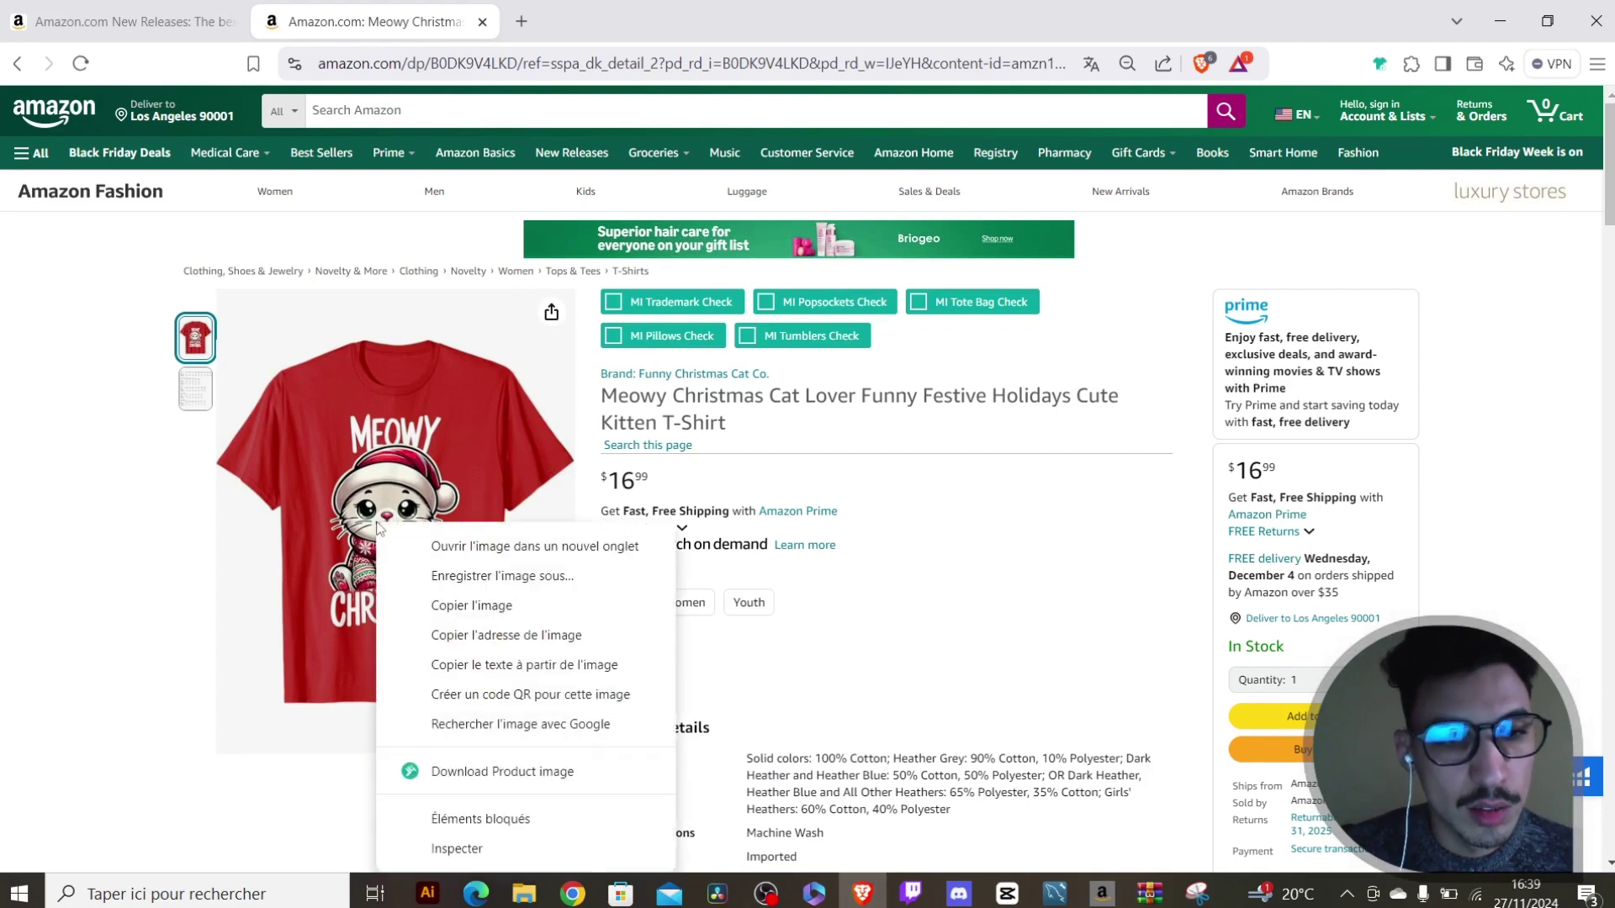
left_click(995, 486)
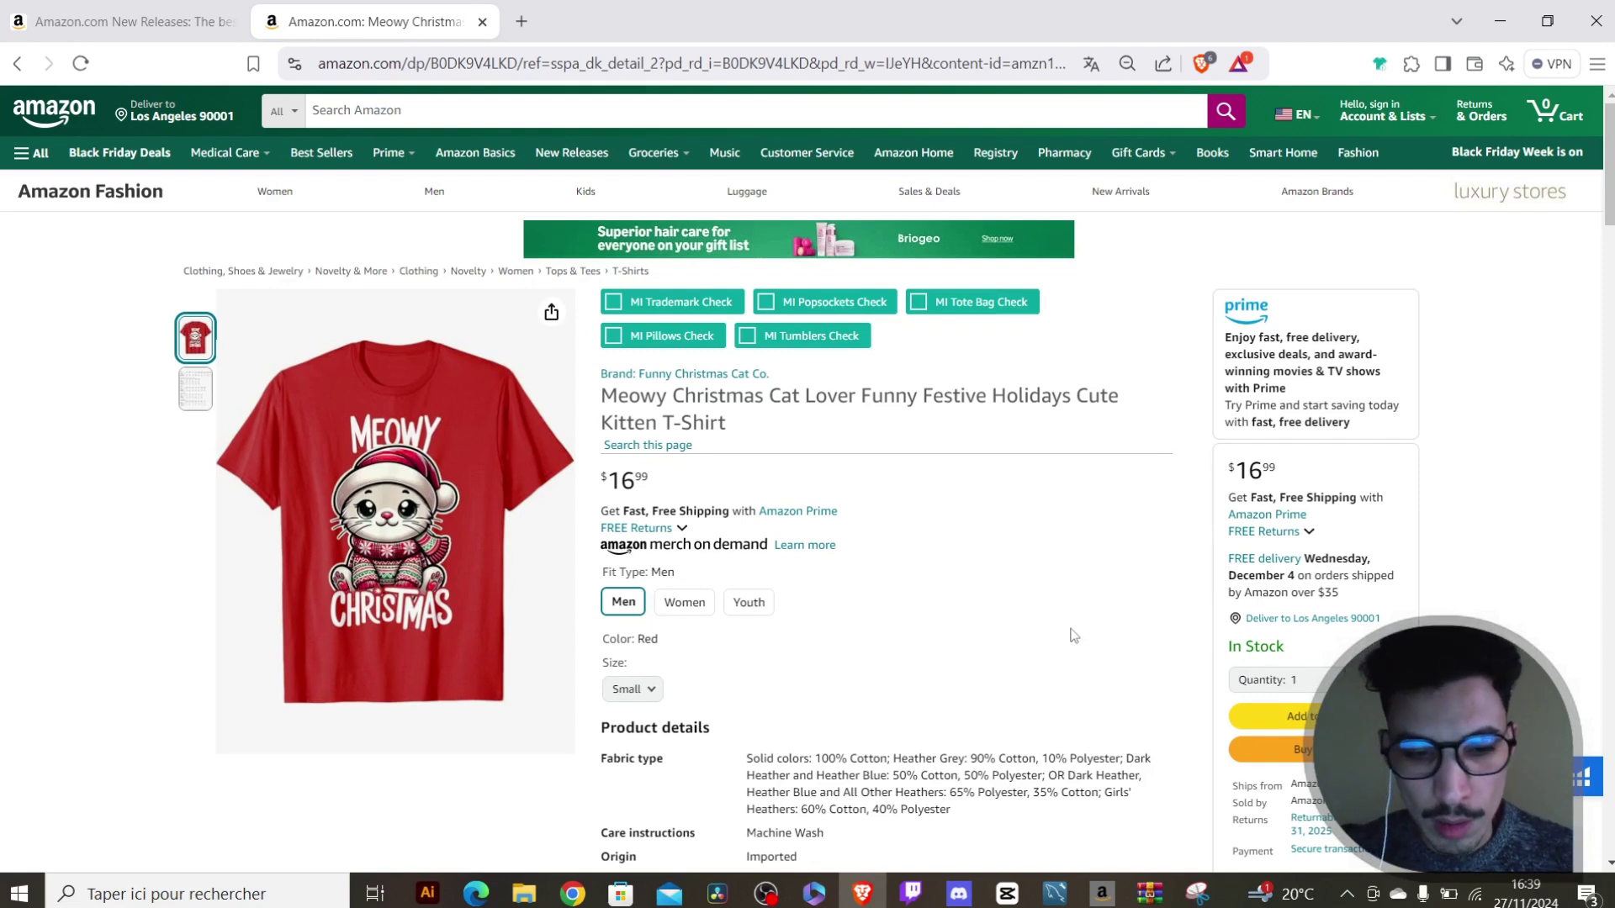
key("super+shift+s")
left_click_drag(316, 409, 480, 631)
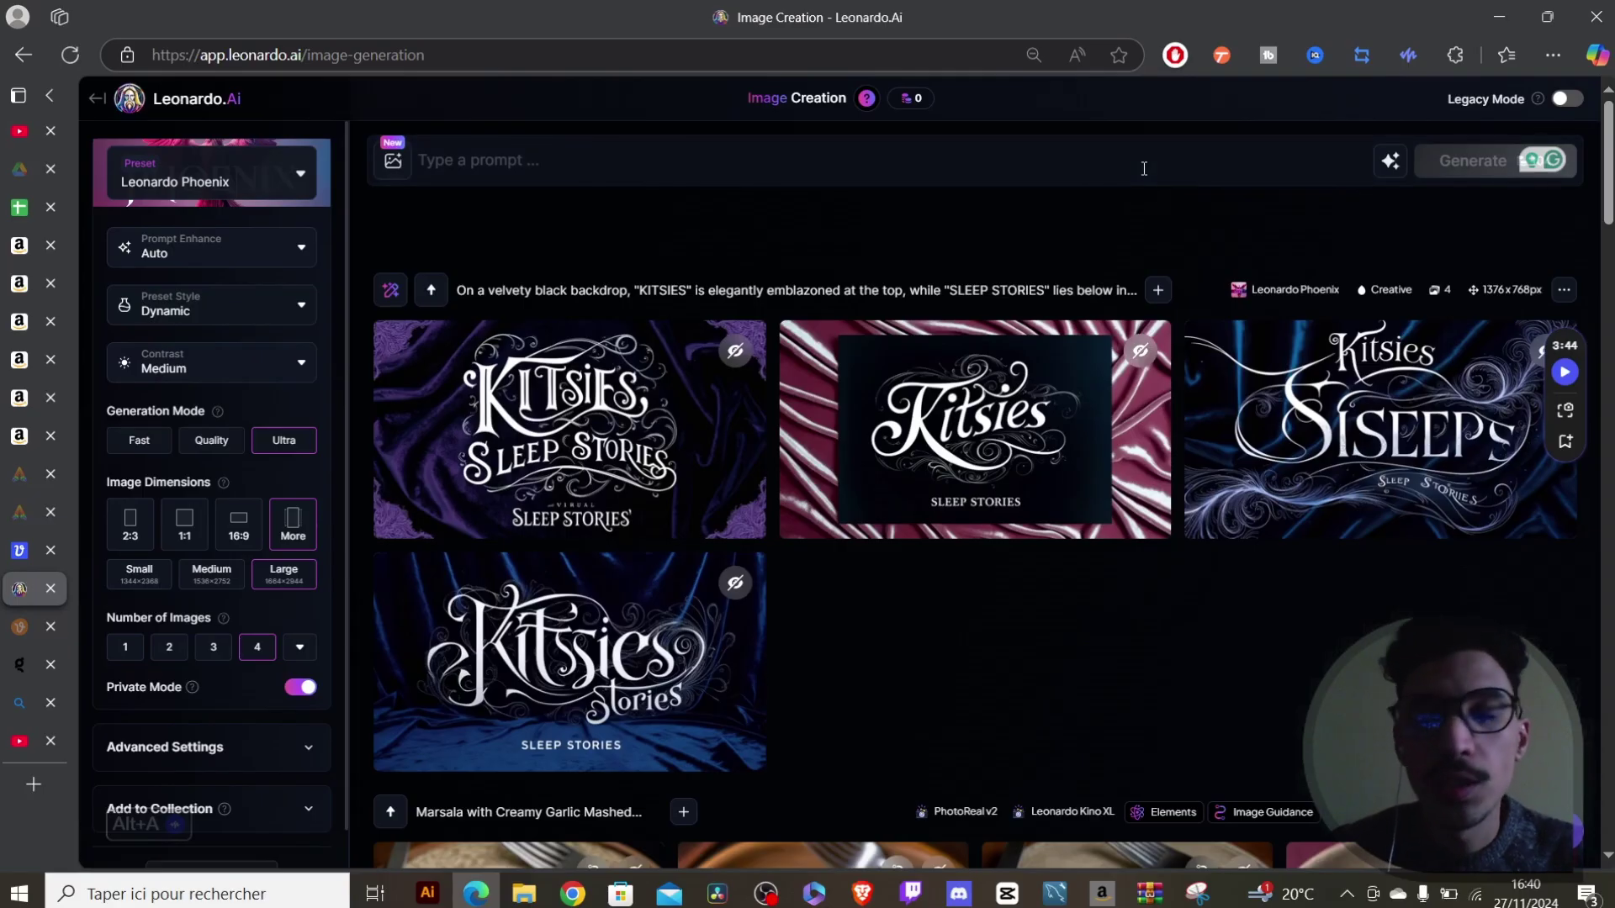
In Leonardo.Ai, upload the captured cat design to Describe With AI to generate a prompt from it.
left_click(1144, 168)
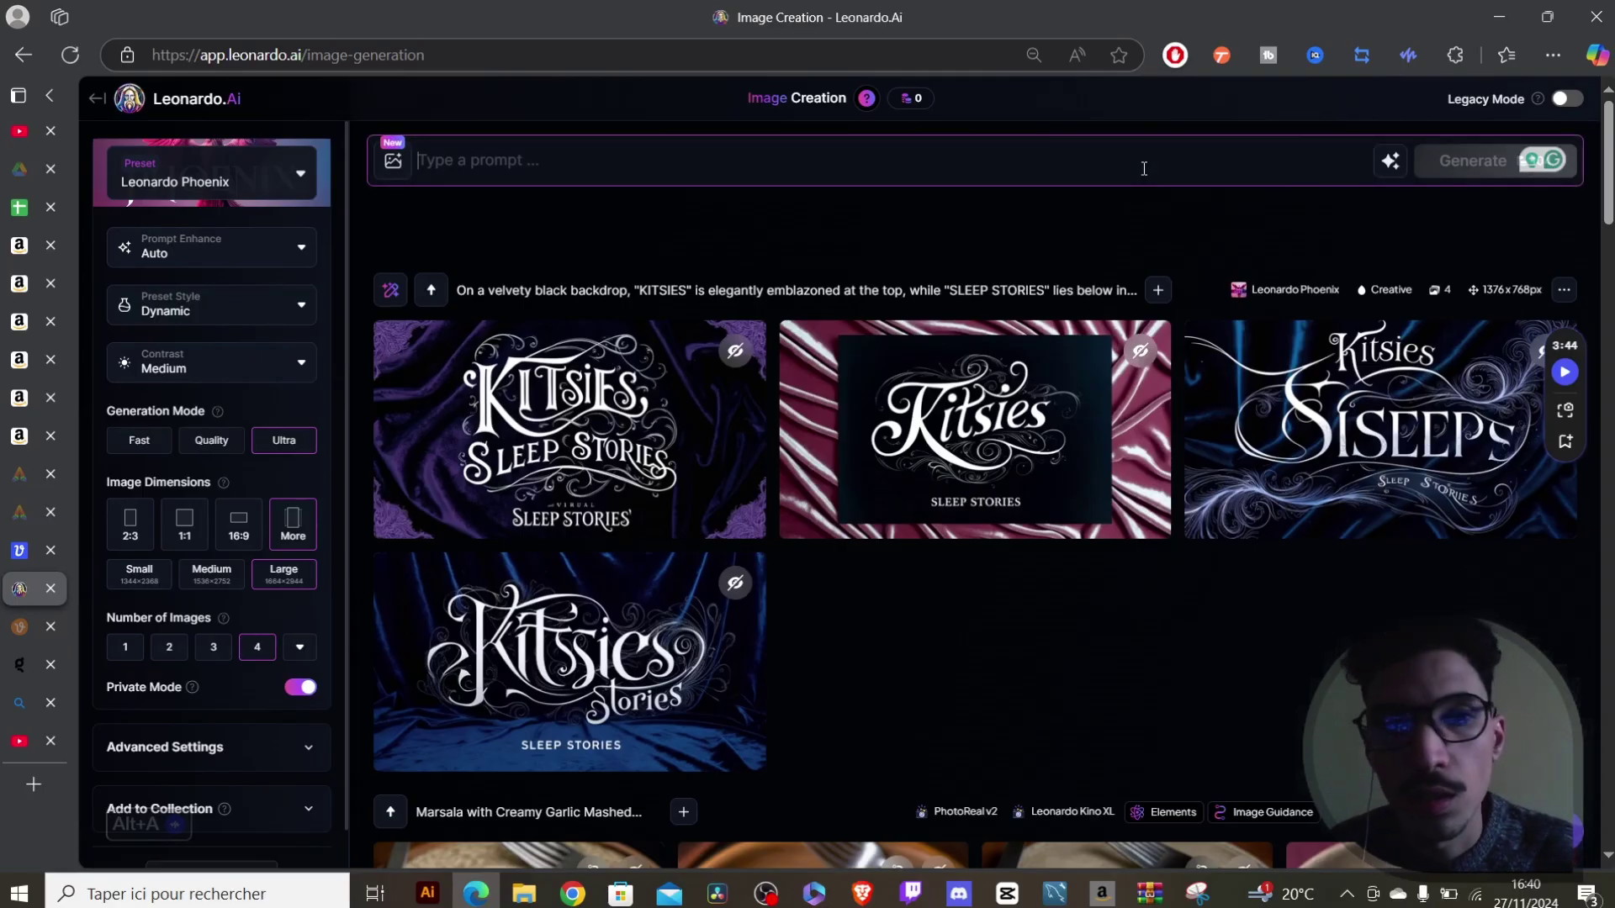
left_click(1390, 161)
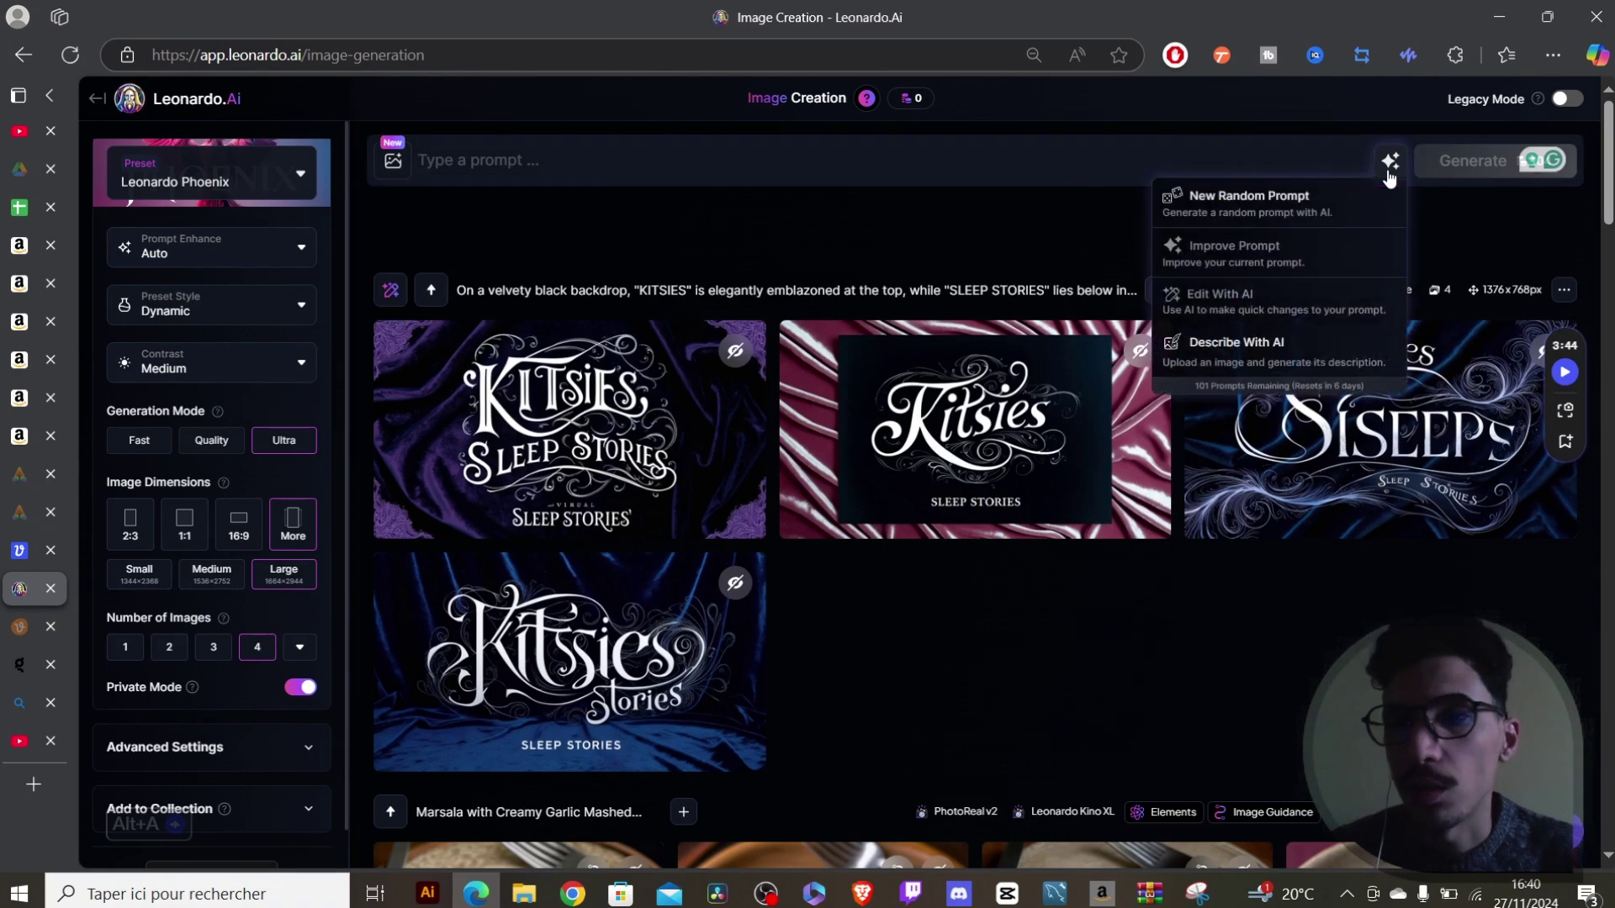
left_click(1211, 353)
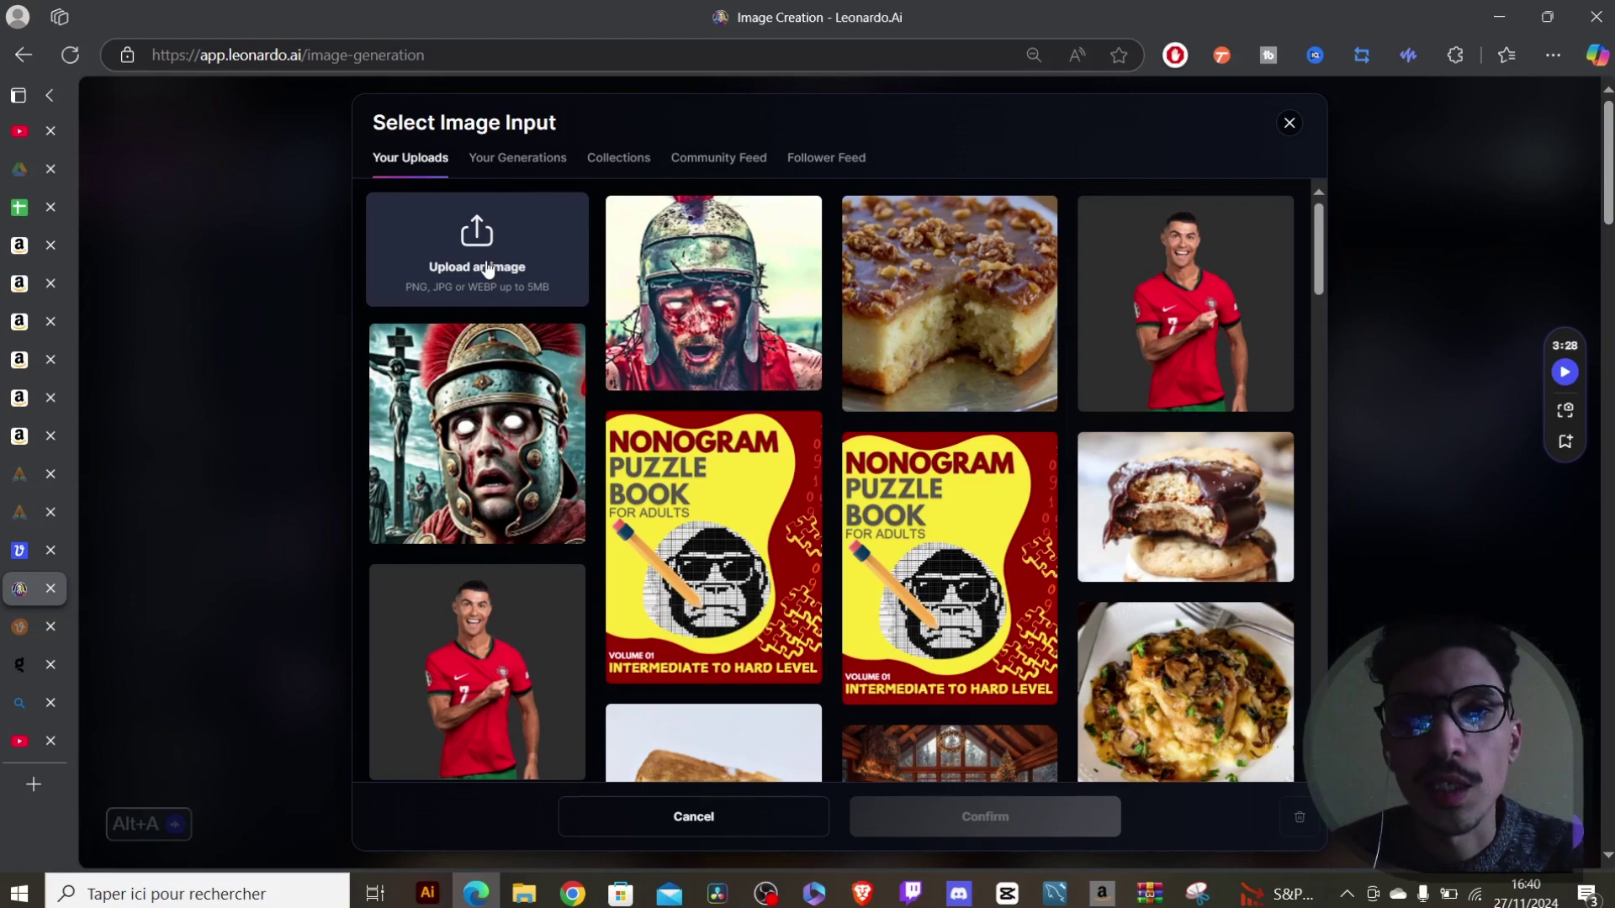
left_click(242, 392)
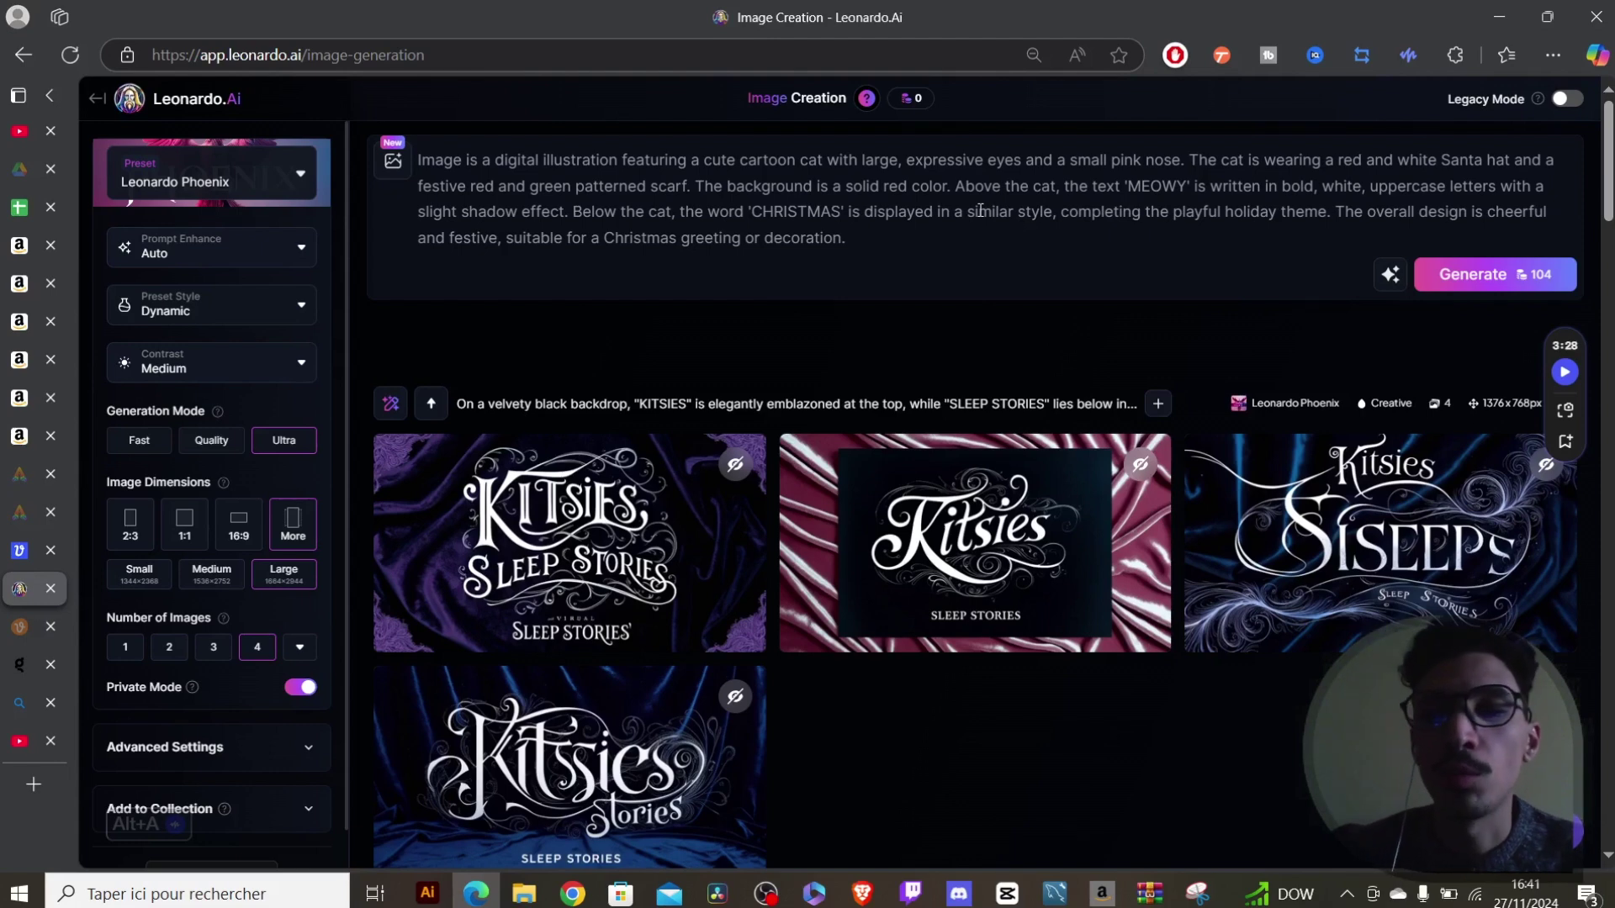
Remove the sentences about the MEOWY and CHRISTMAS lettering from the prompt and change the background color to white.
left_click(957, 183)
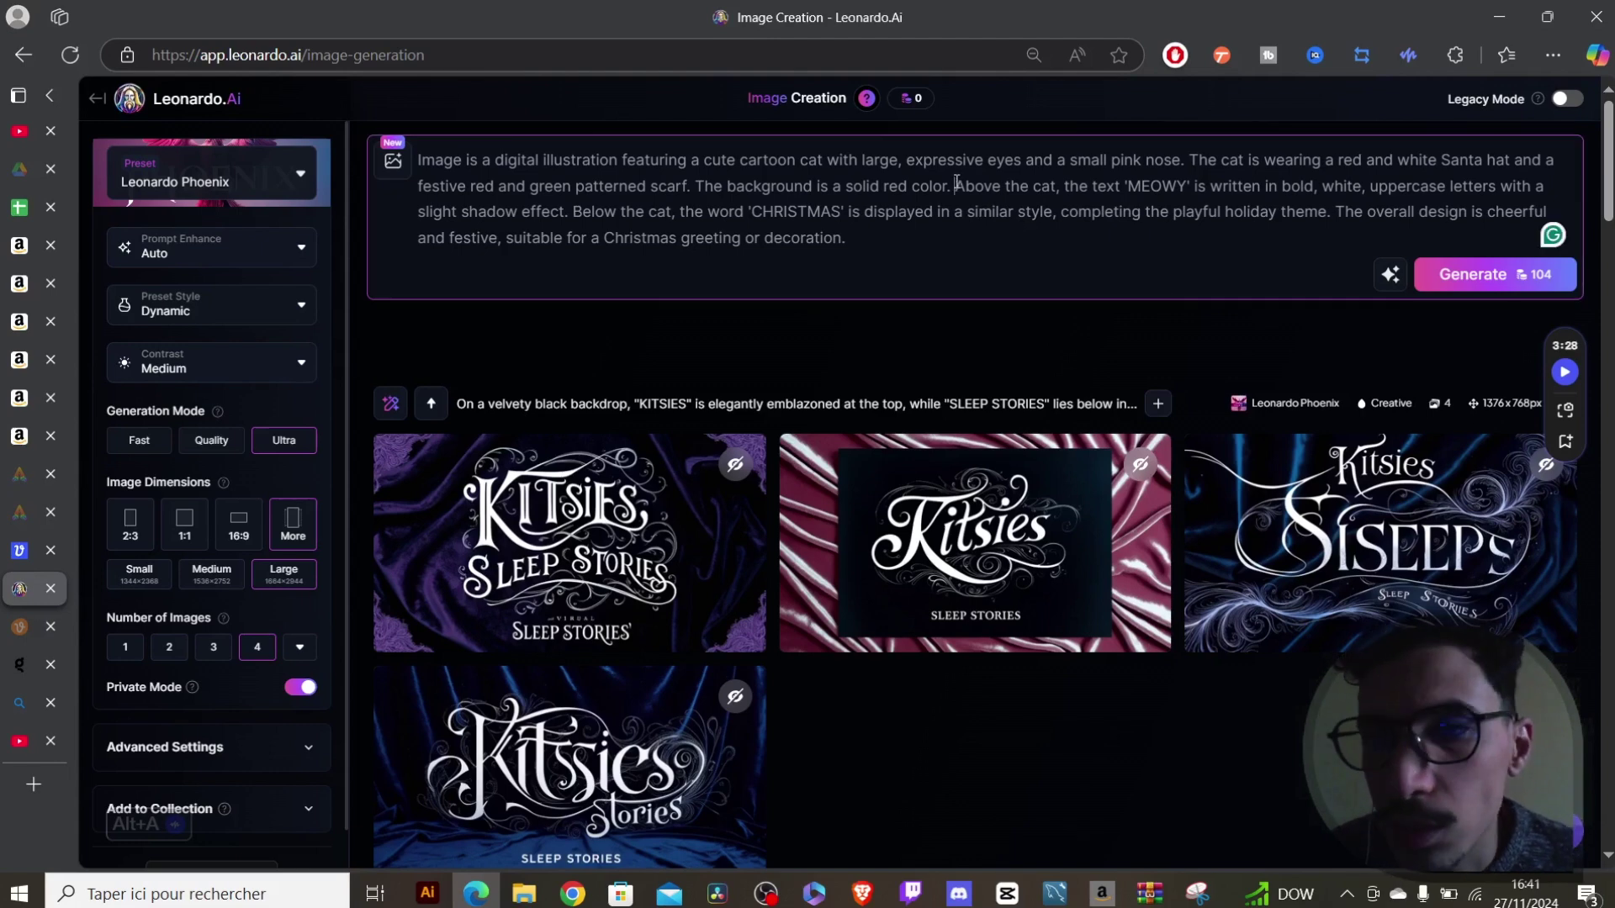
left_click_drag(957, 180, 1331, 212)
key("BackSpace")
left_click_drag(883, 186, 910, 193)
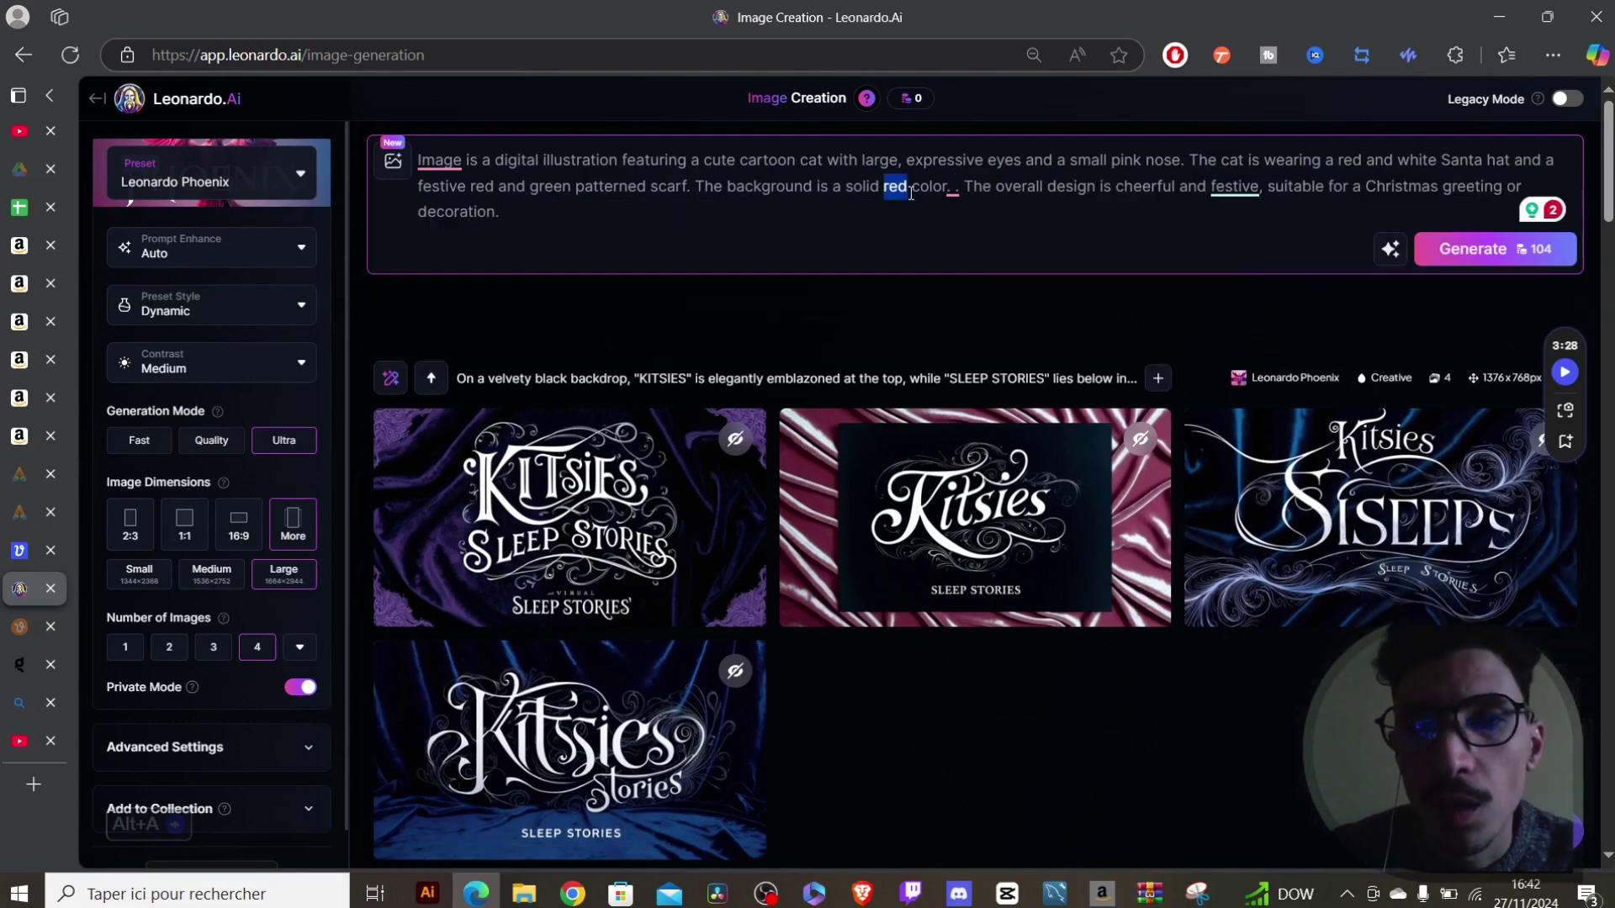
type("white")
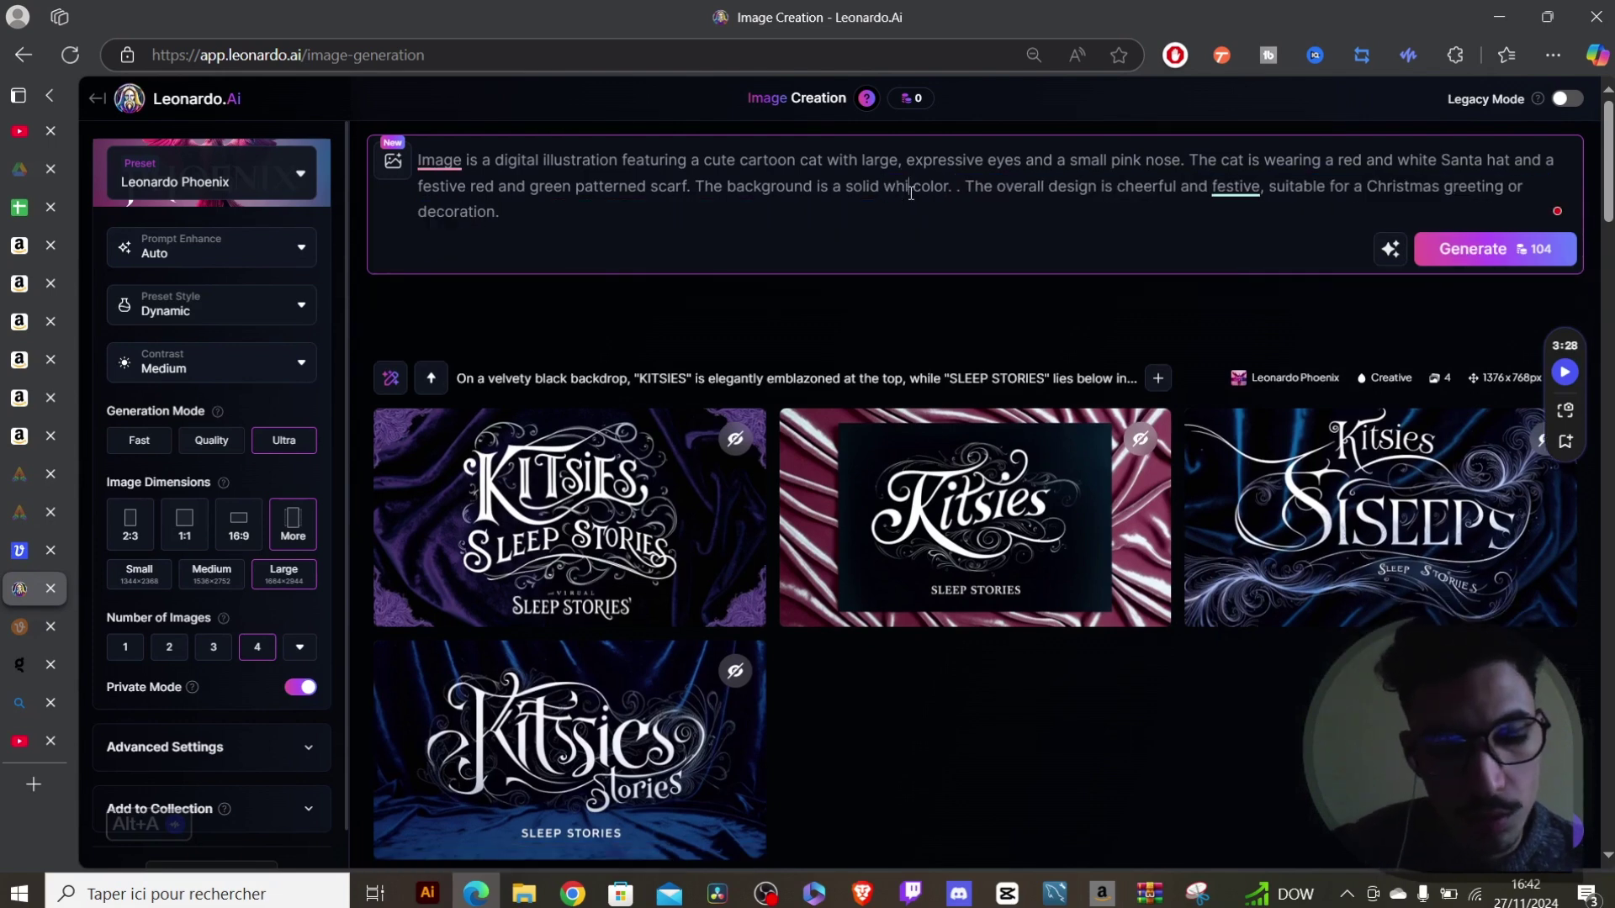
Copy the edited prompt into the image description of the glif's image1 block and run the glif.
triple_click(524, 219)
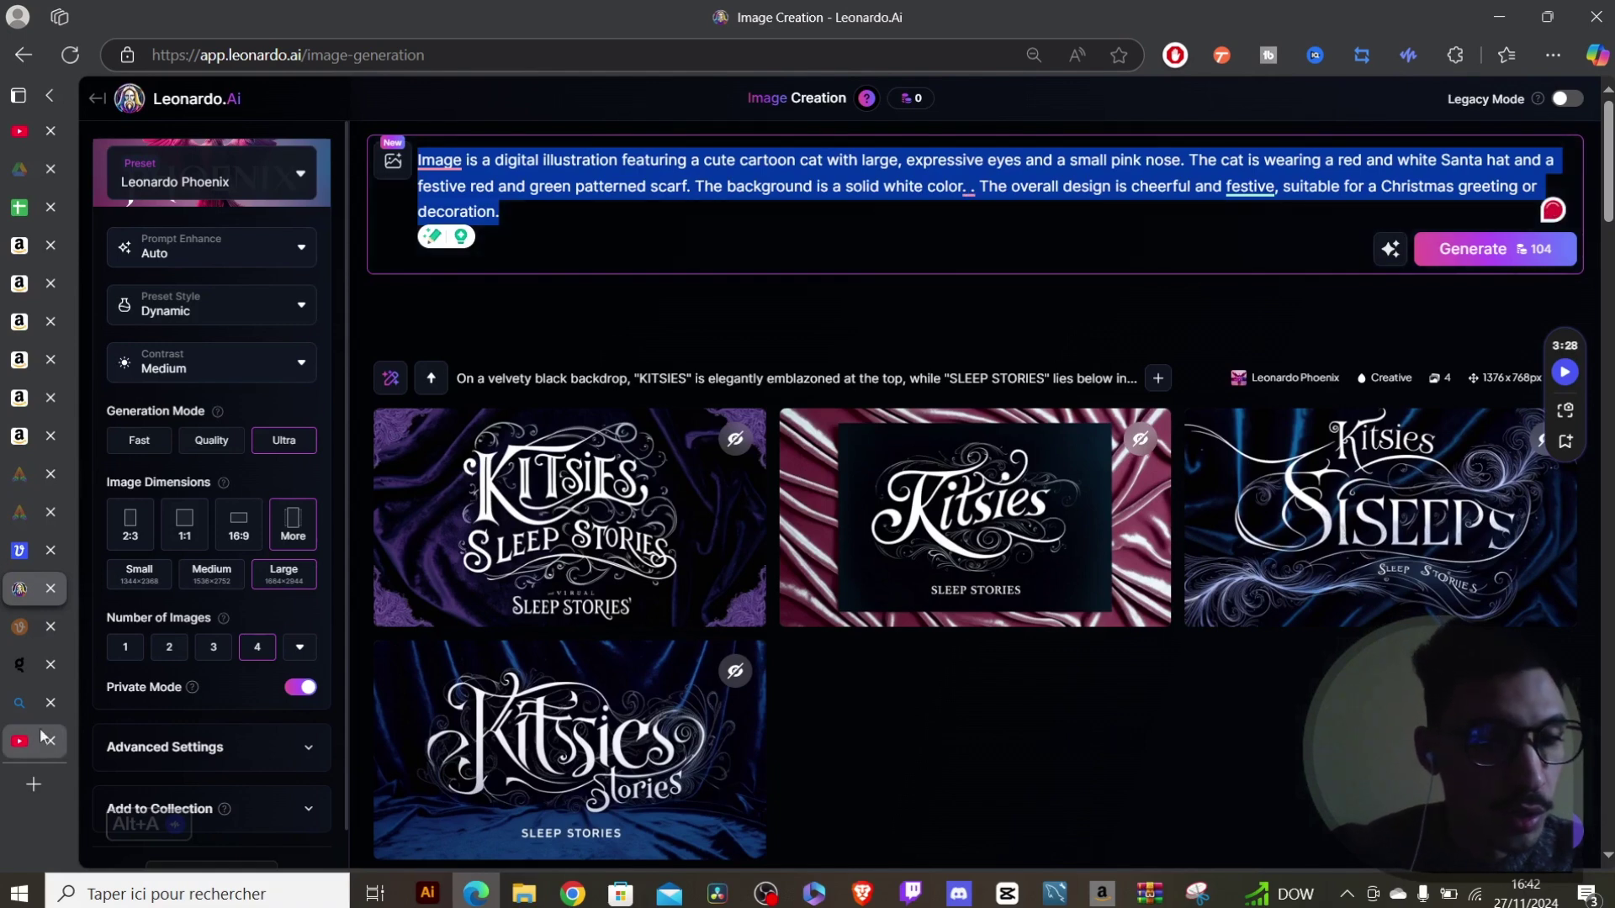
left_click(17, 669)
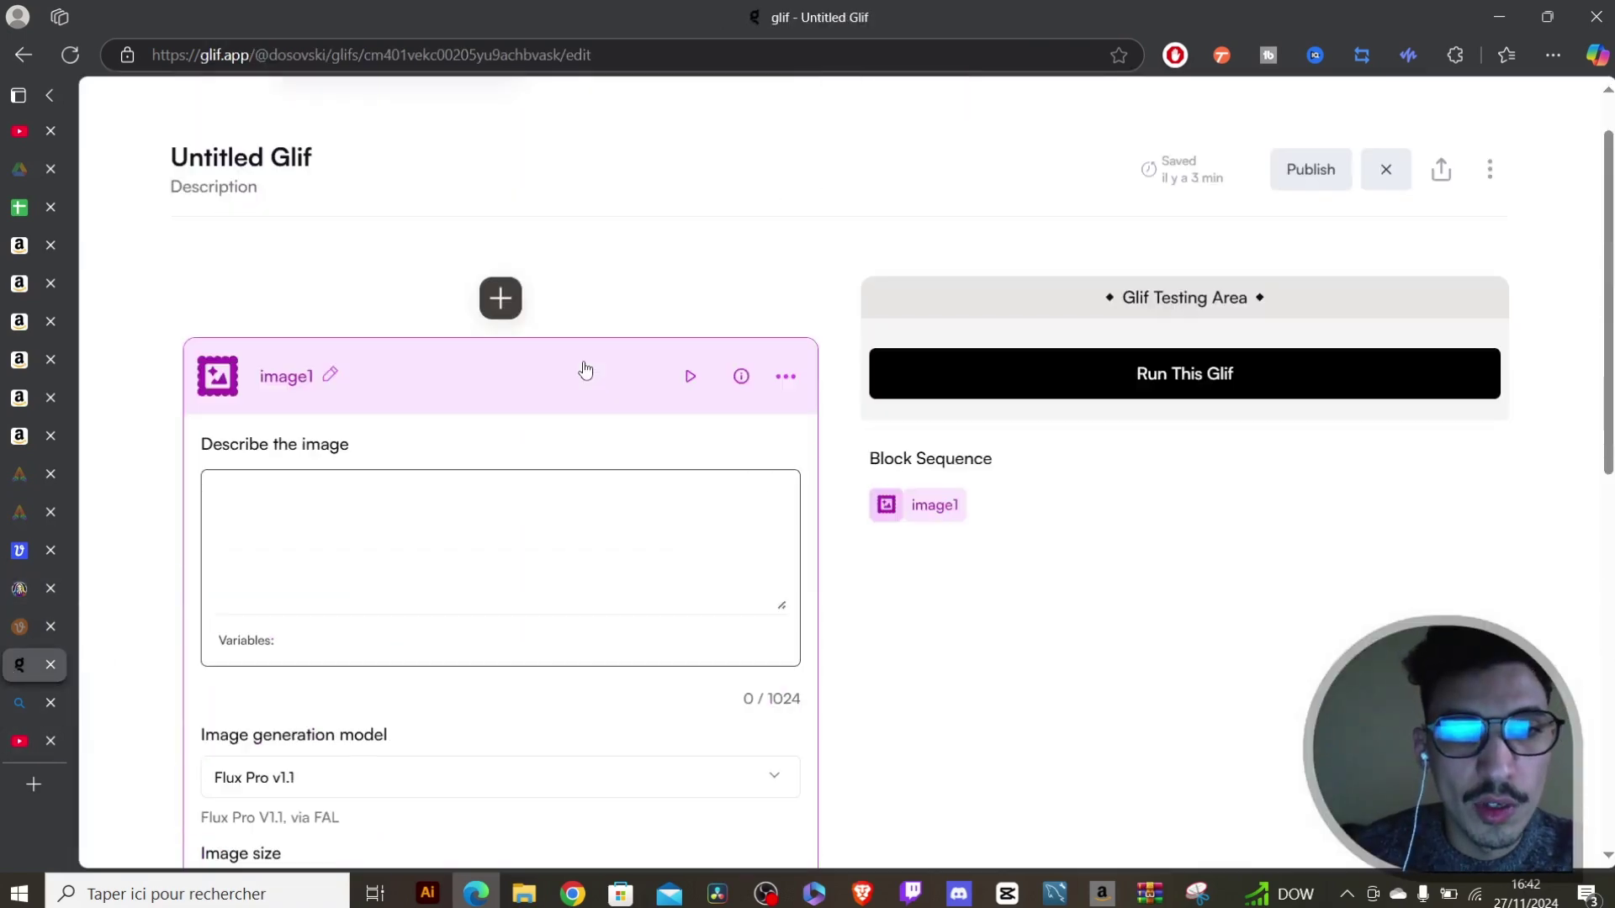
scroll(581, 358, "up", 1)
left_click(433, 605)
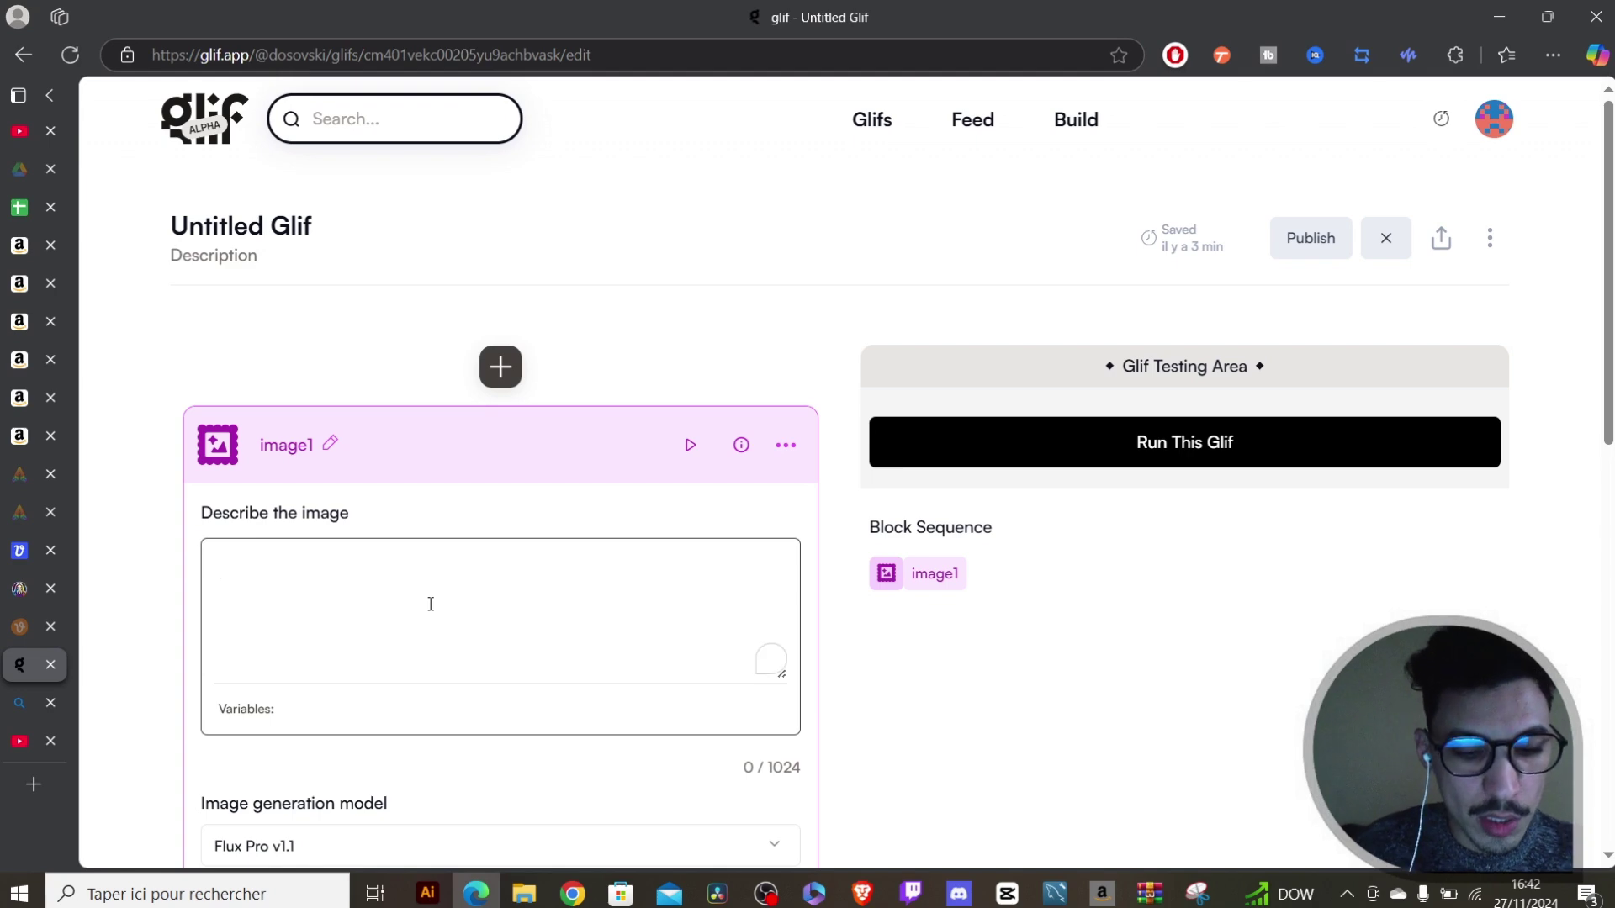
type("Image is a digital illustration featuring a cute cartoon cat with large, expressive eyes and a small pink nose. The cat is wearing a red and white Santa hat and a festive red and green patterned scarf. The background is a solid white color. . The overall design is cheerful and festive, suitable for a Christmas greeting or decoration.")
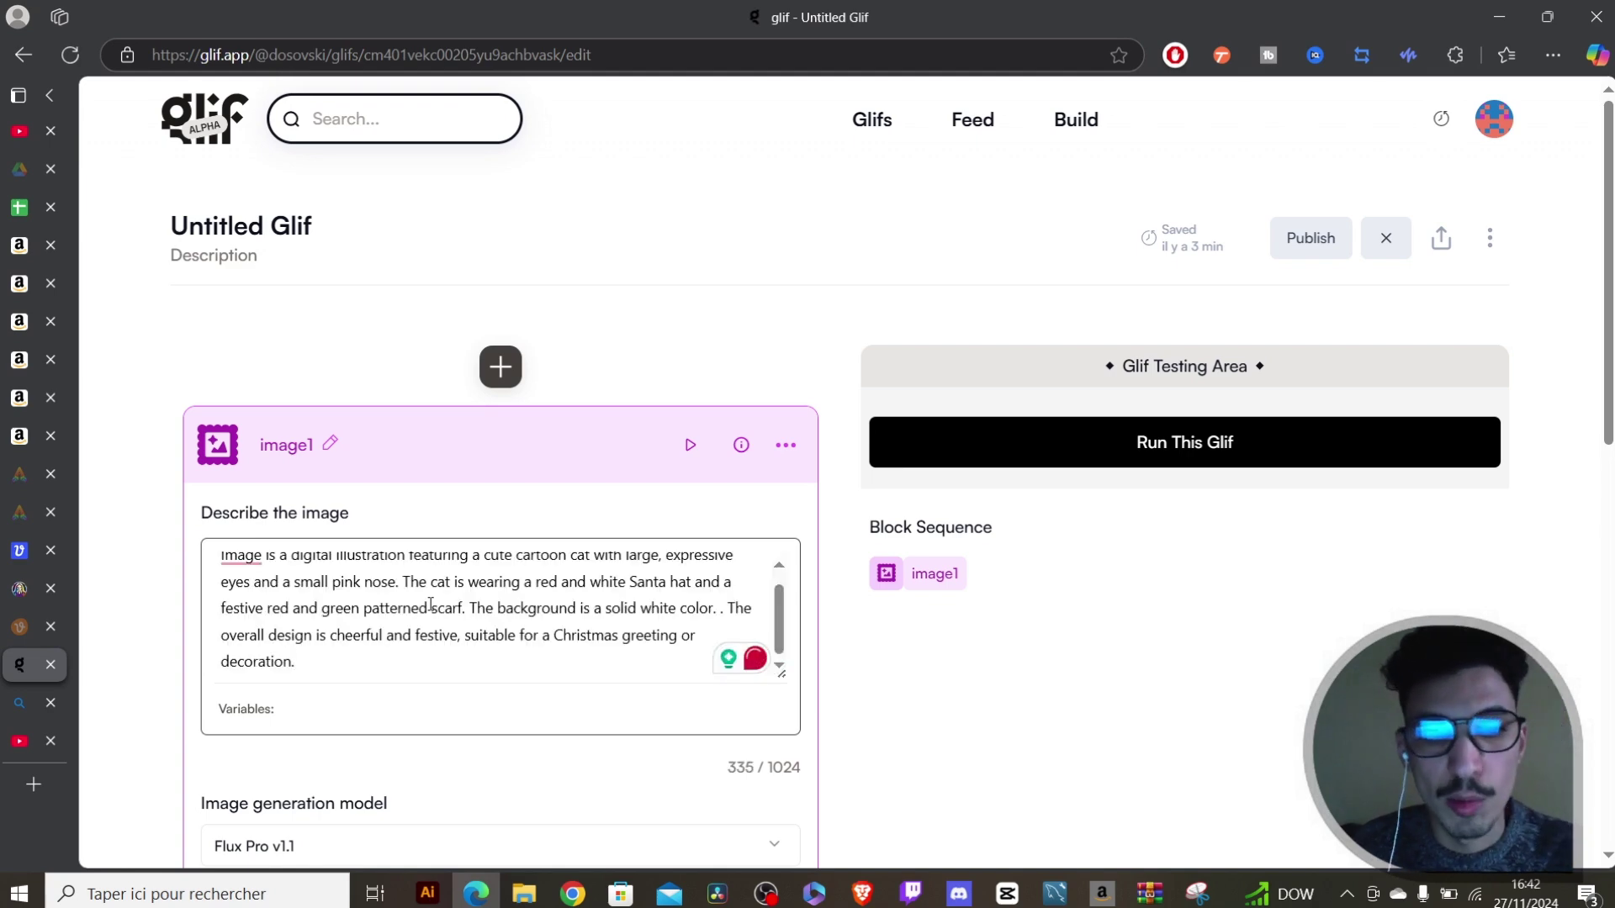
scroll(431, 603, "down", 3)
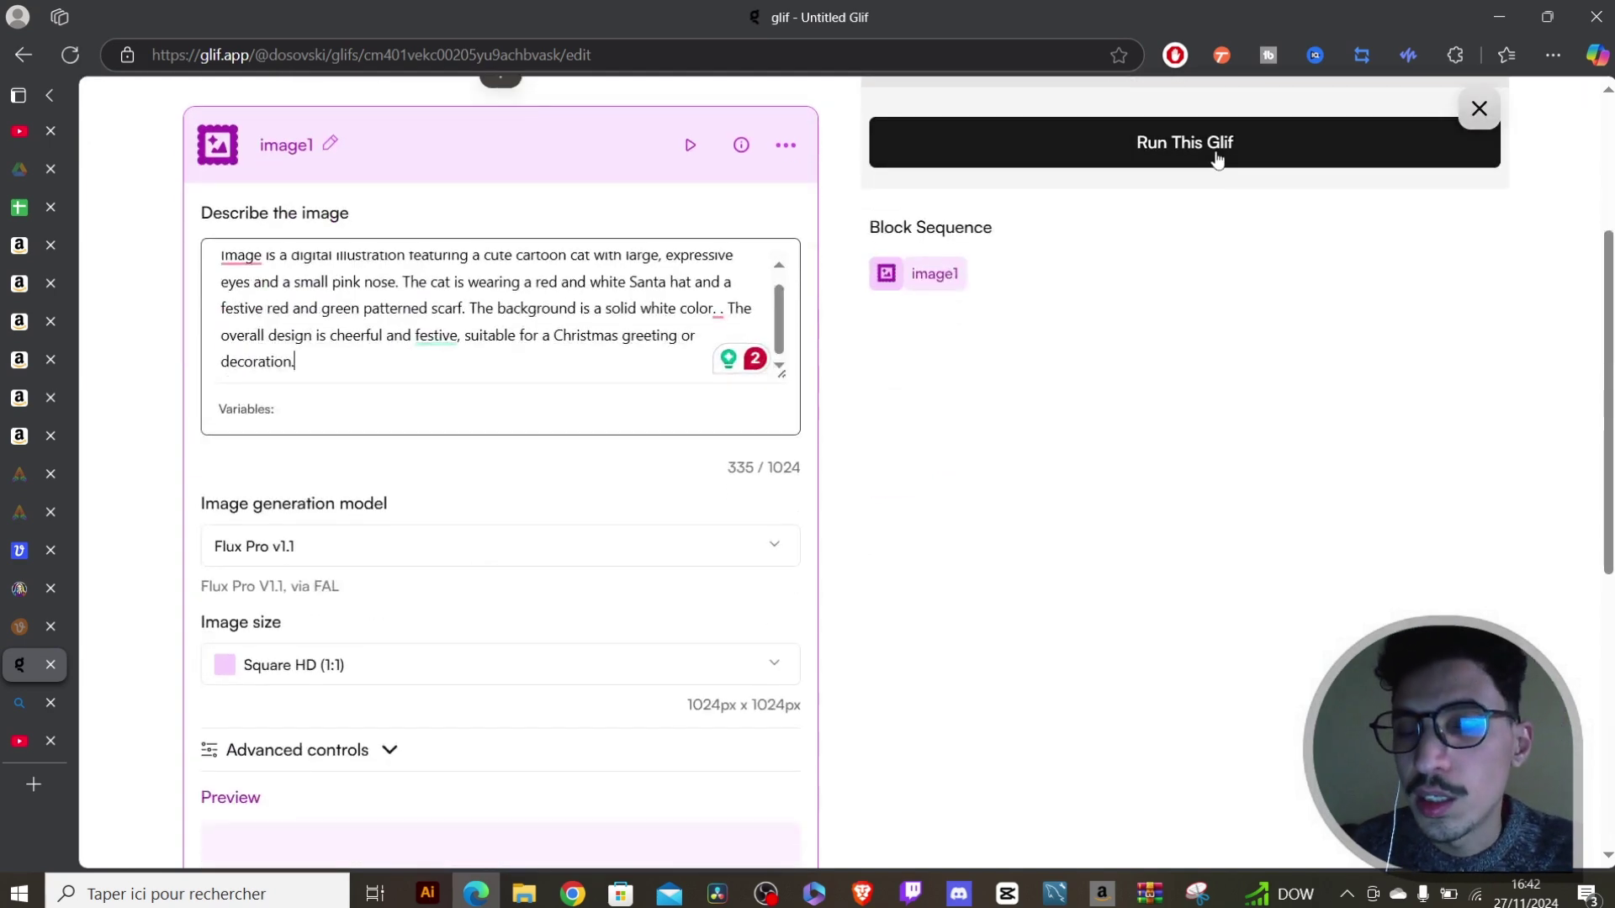
left_click(1213, 151)
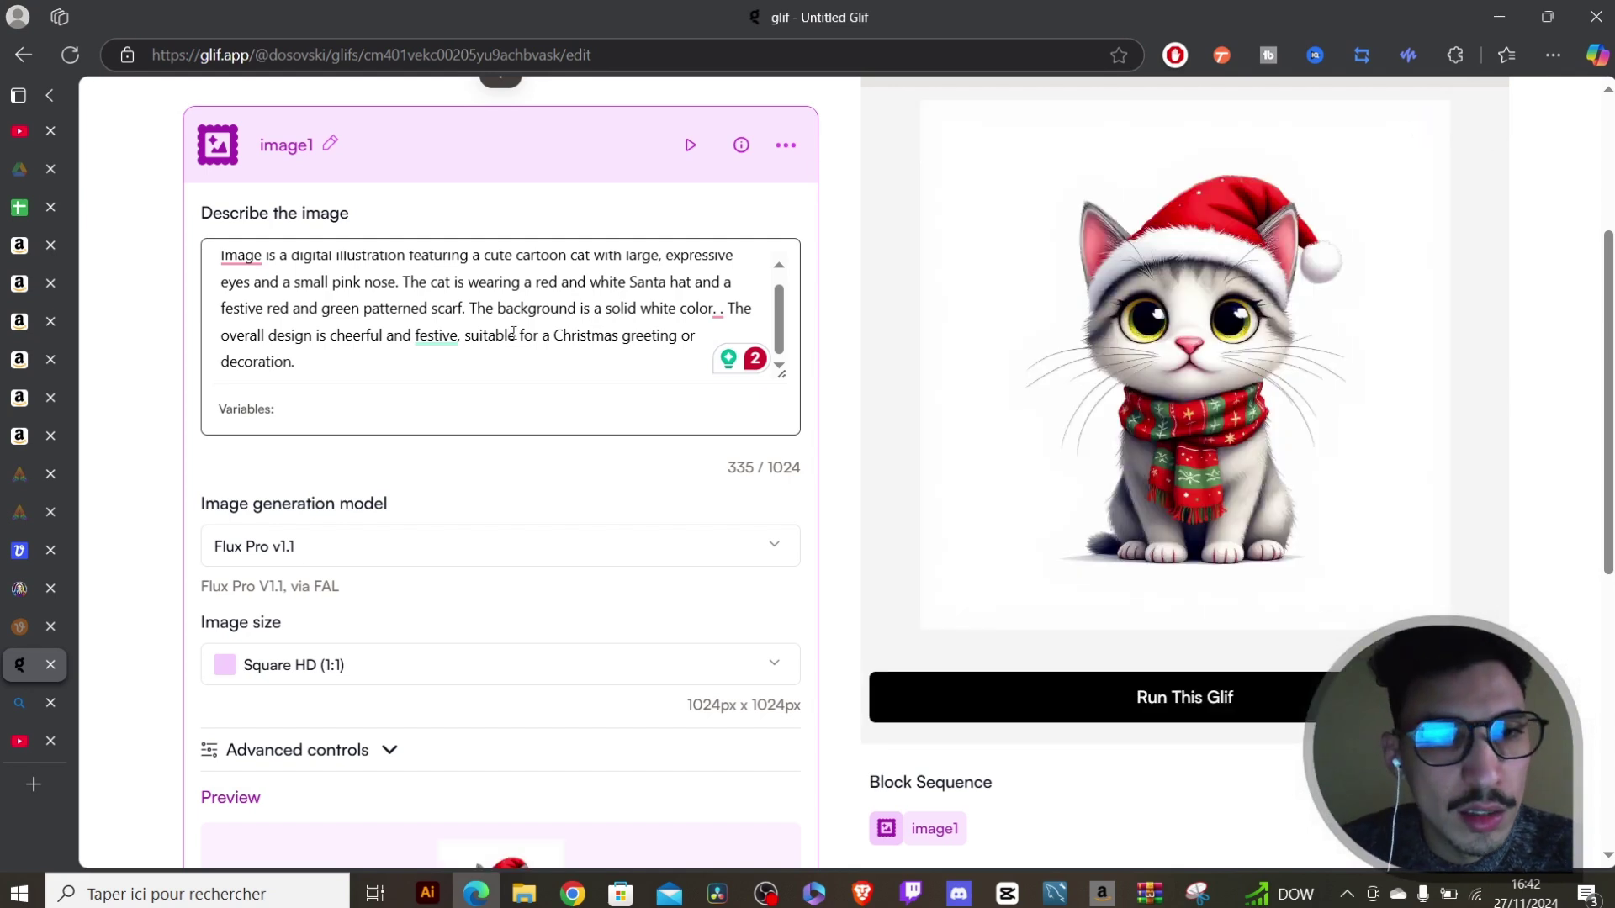
Insert the word "cartoonish" before "illustration" in the image description.
scroll(558, 340, "up", 1)
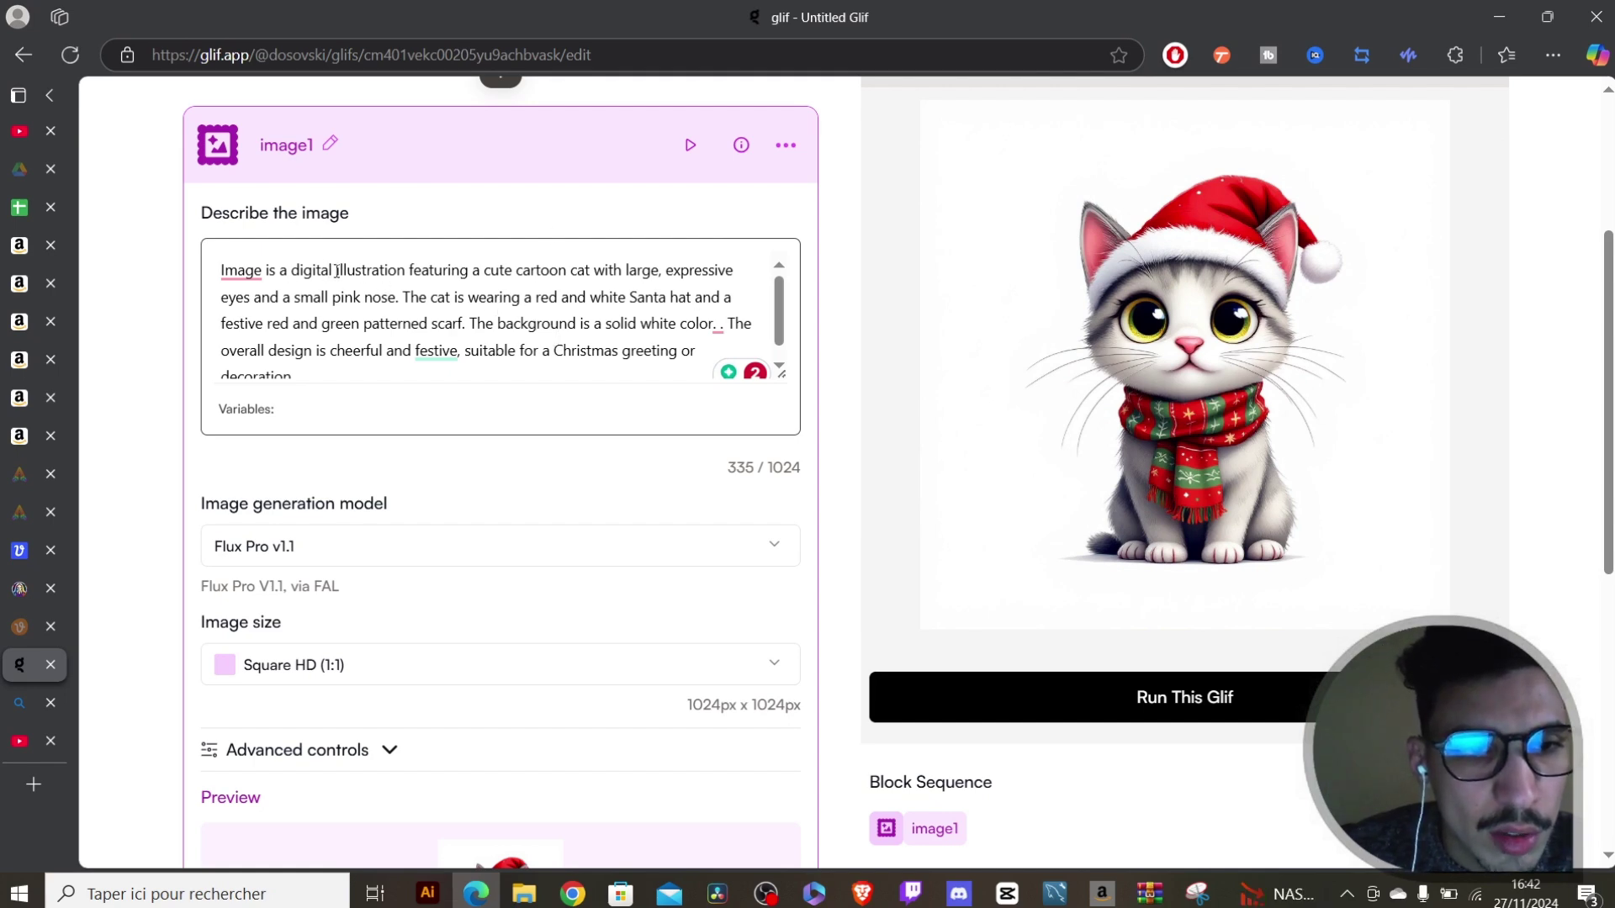
left_click(337, 271)
type("ca")
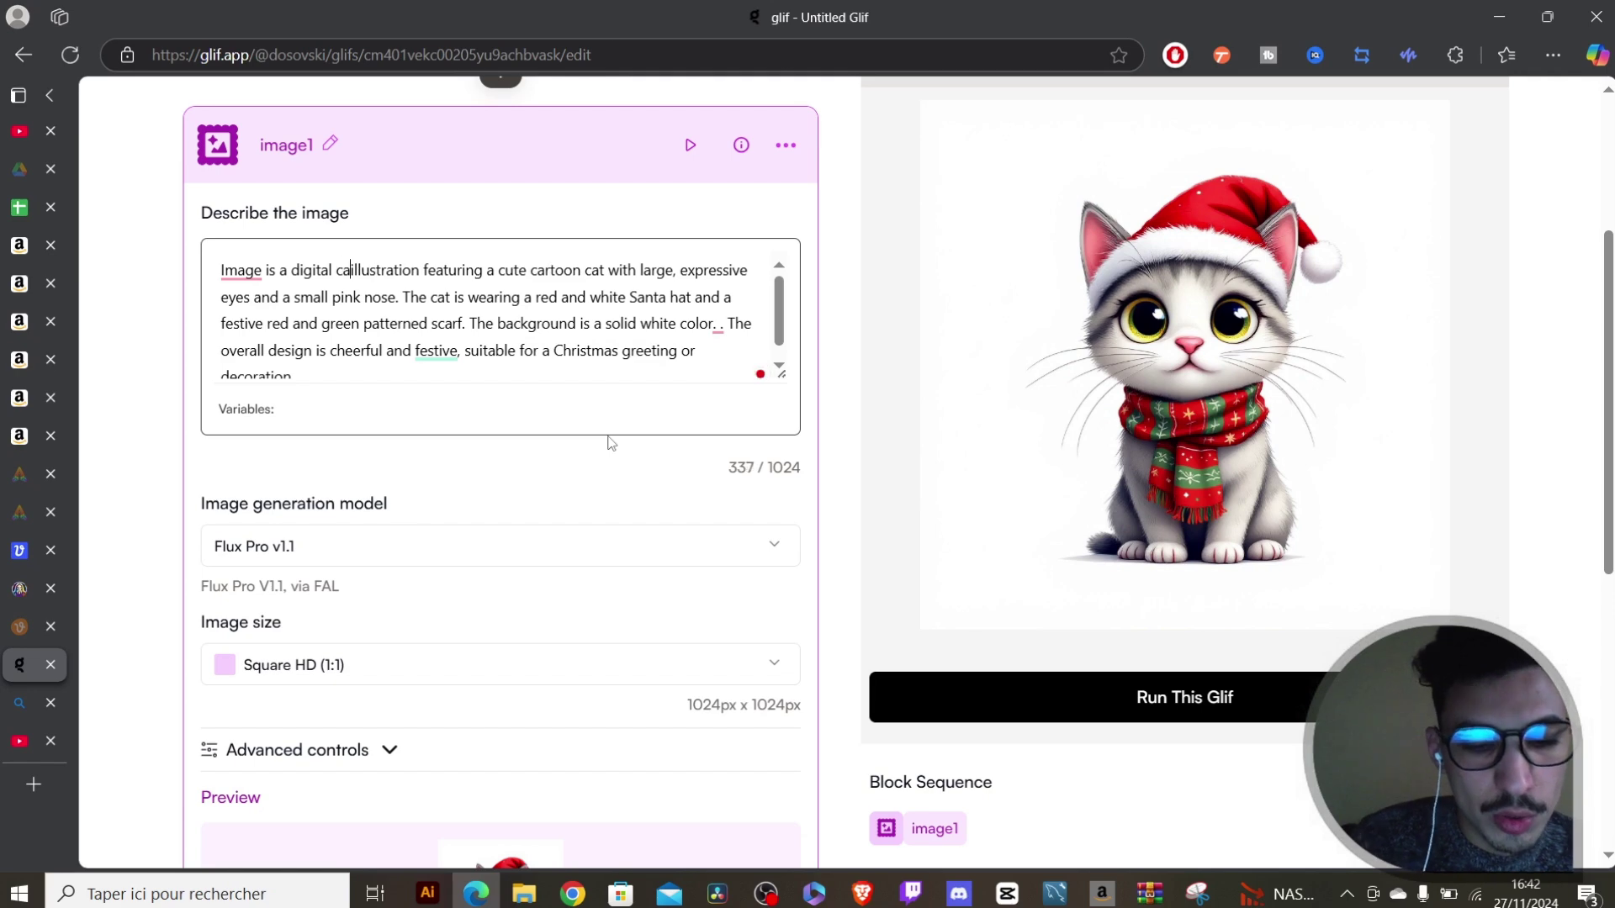
type("rtoonish")
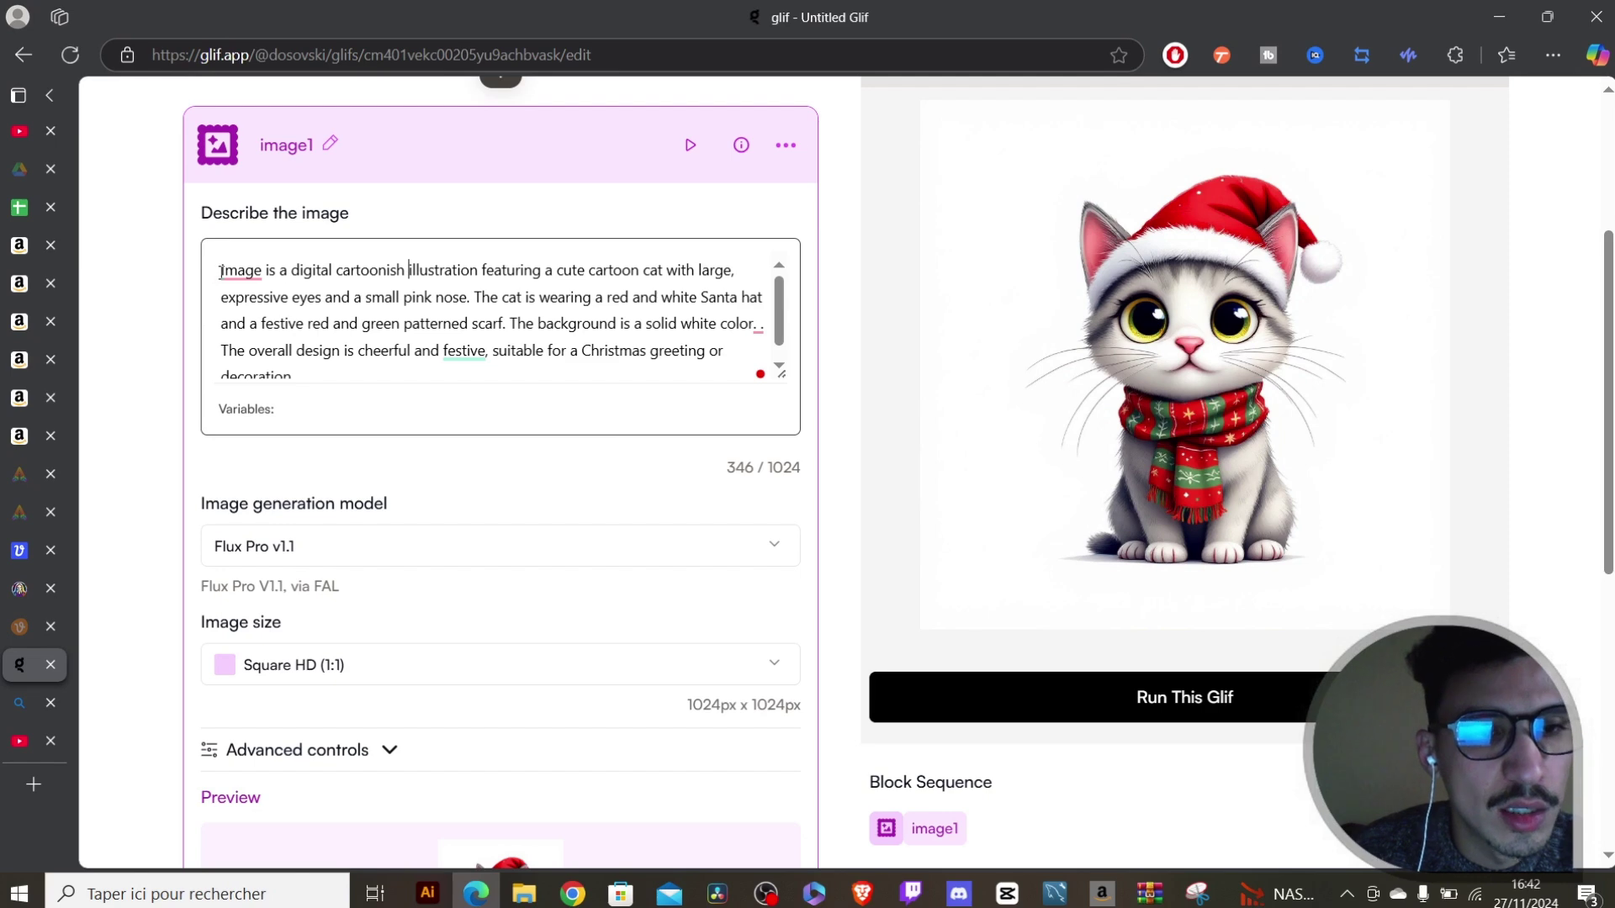
Remove "Image is" and the word "digital" from the image description, then run the glif.
left_click_drag(219, 272, 282, 276)
key("BackSpace")
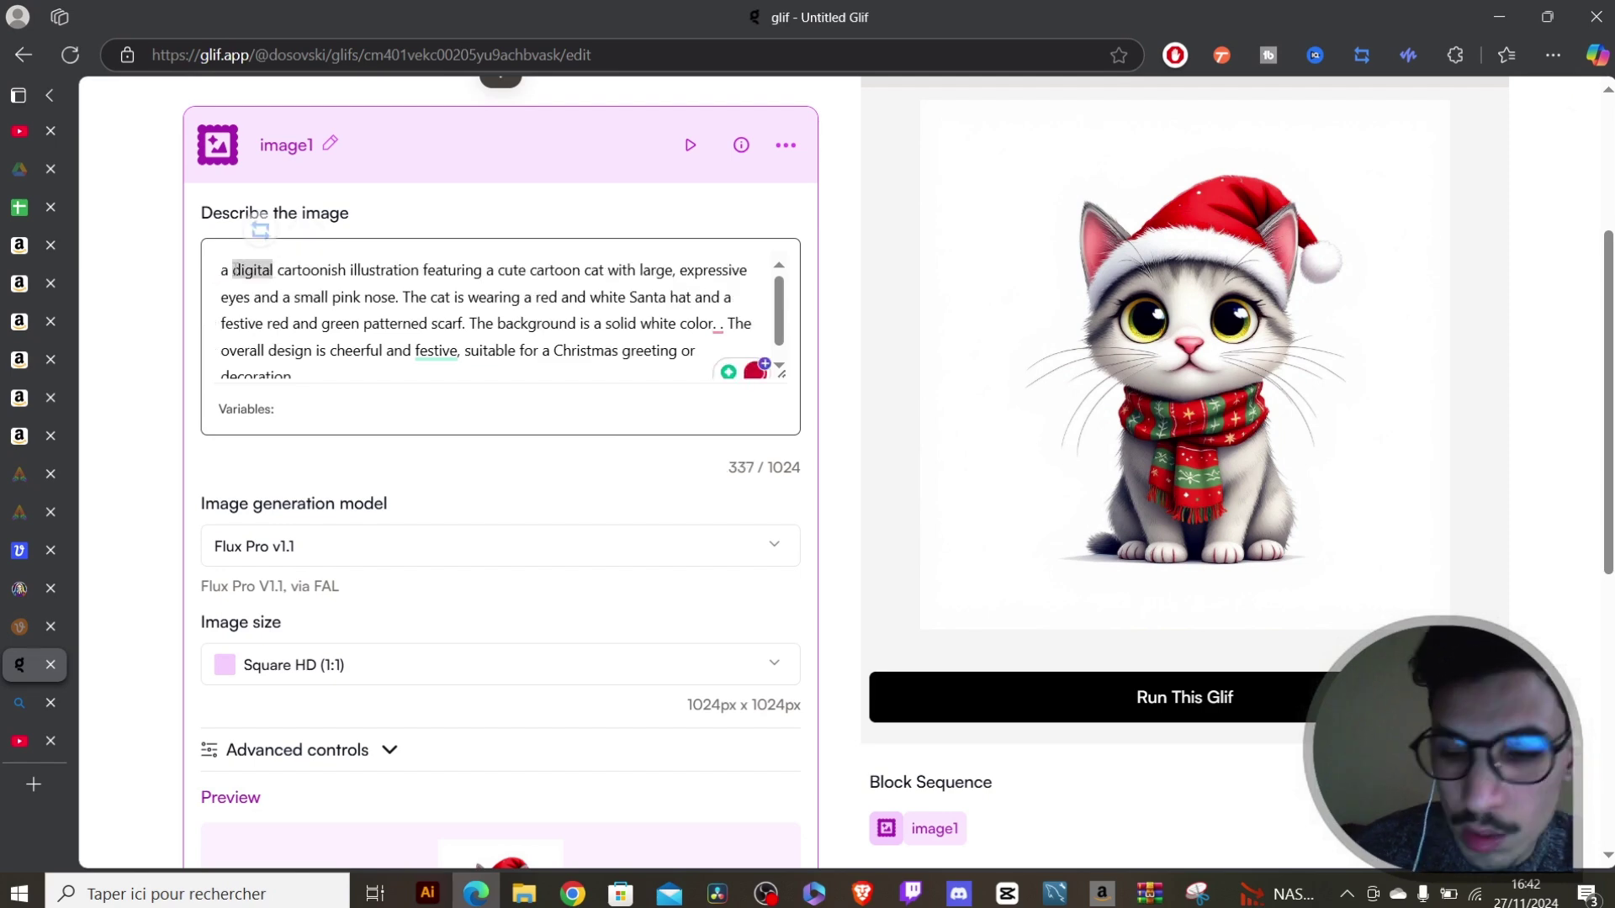
double_click(236, 270)
key("BackSpace")
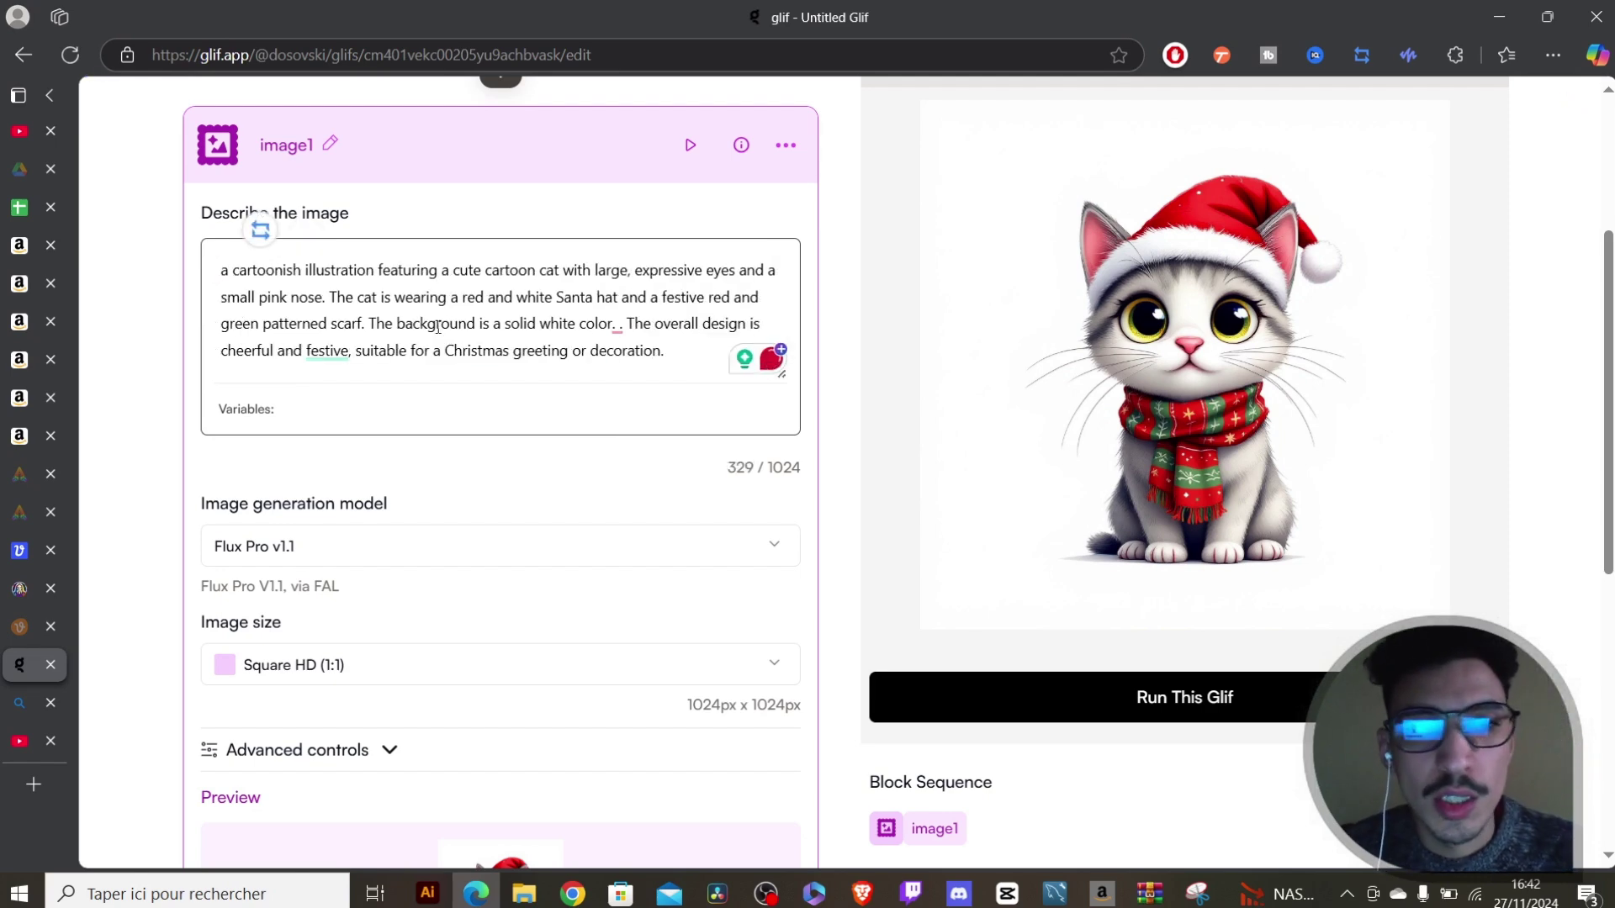
left_click(1123, 705)
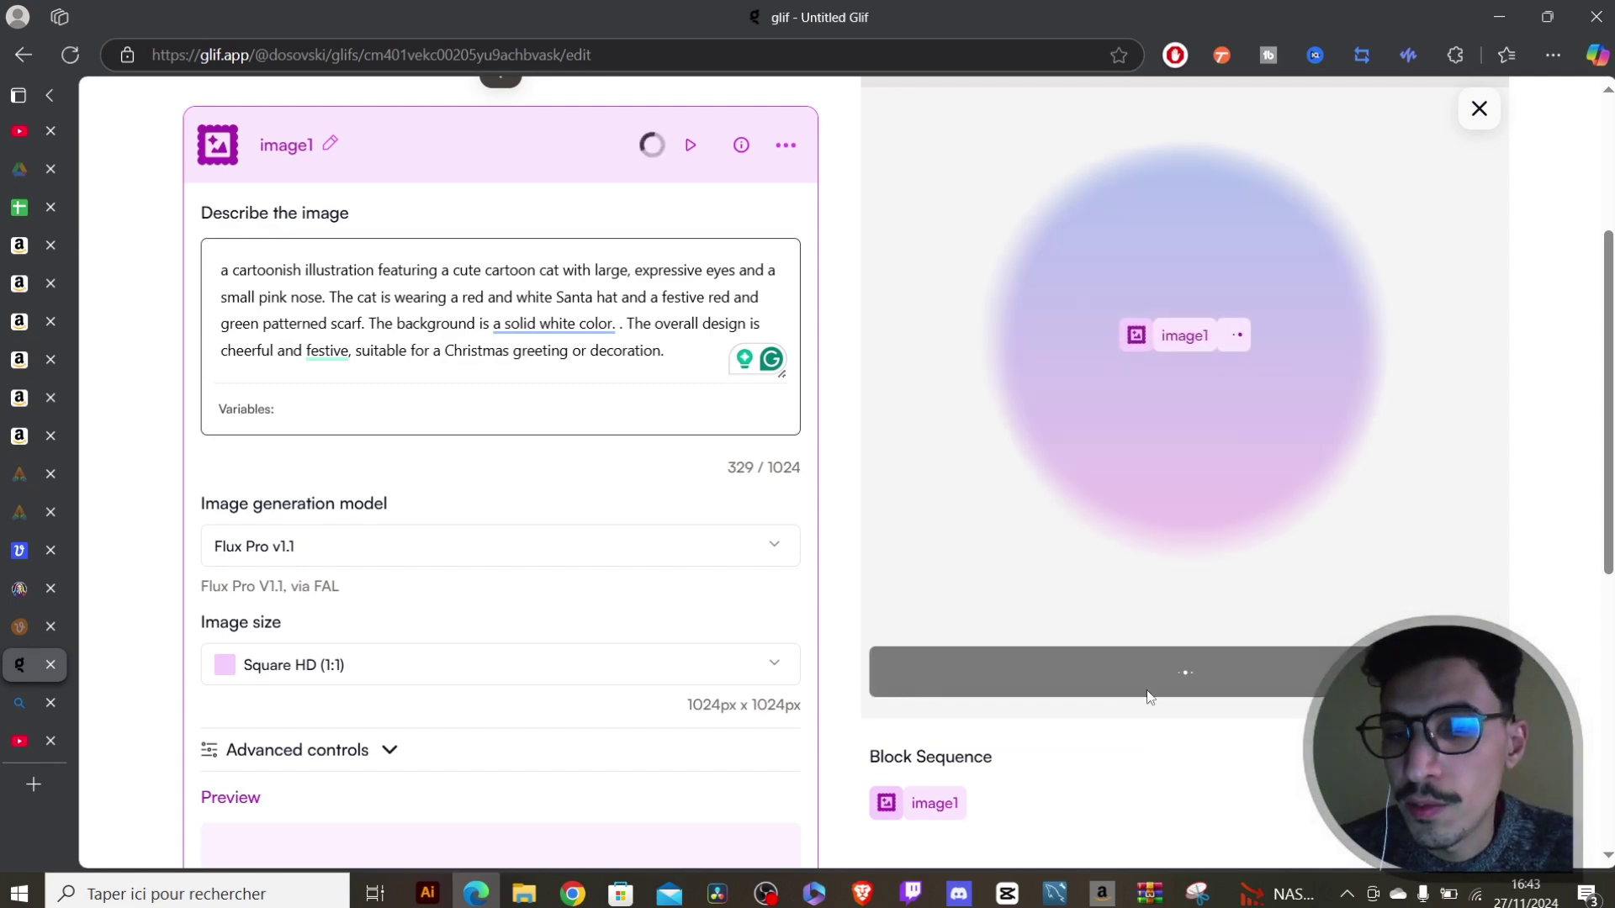
Check the daily rate limit in the Glif account options.
scroll(1499, 105, "up", 3)
left_click(1500, 106)
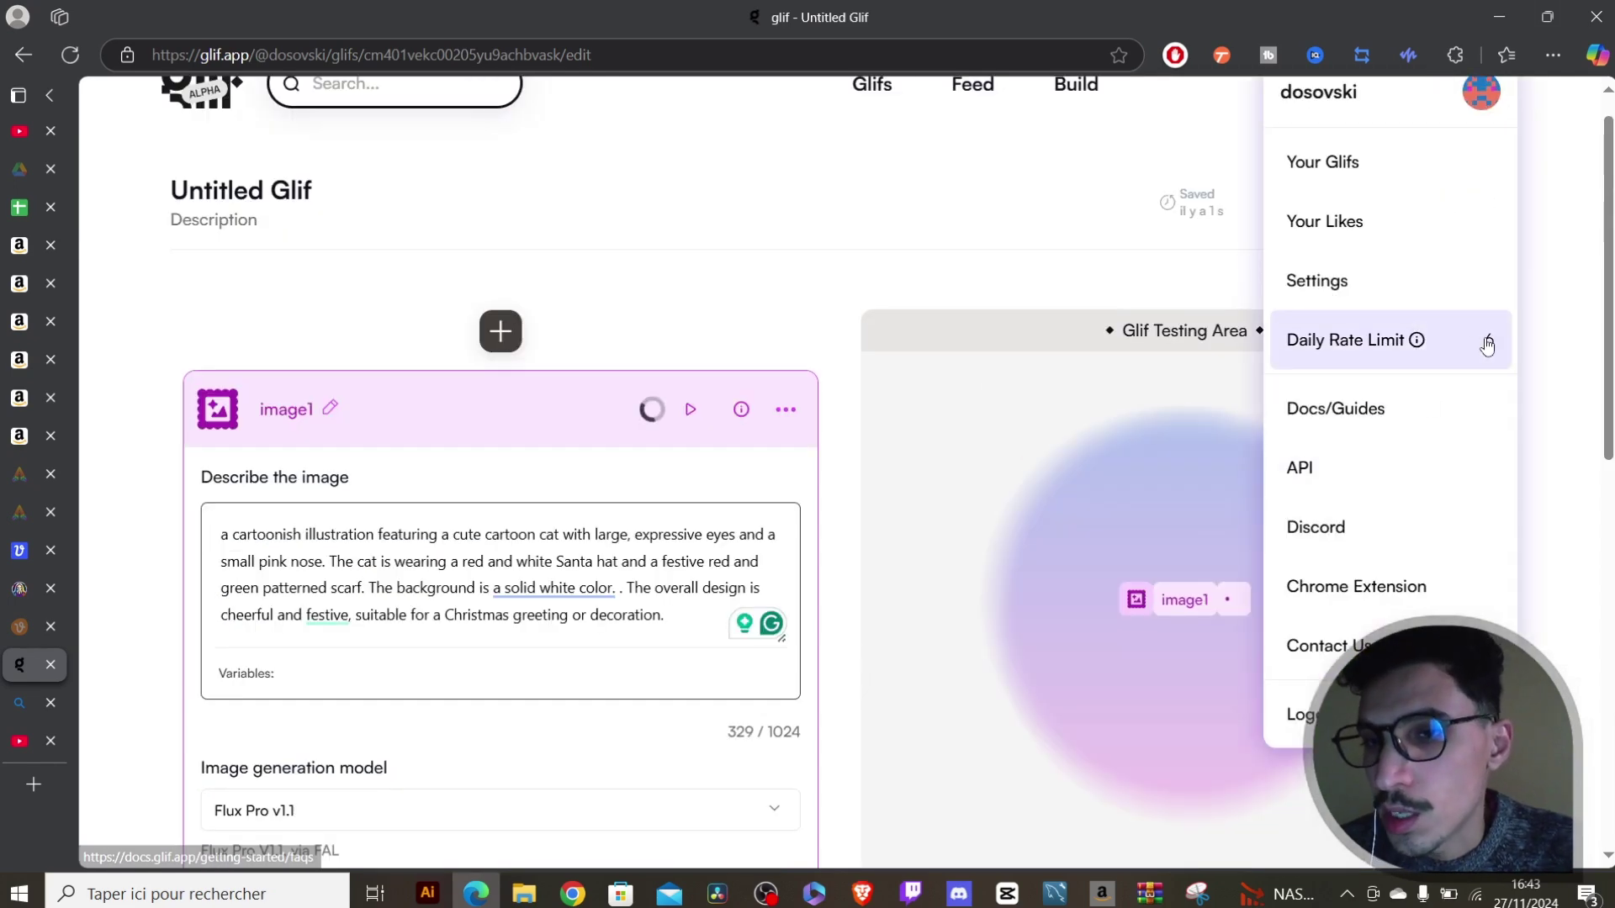
left_click(948, 241)
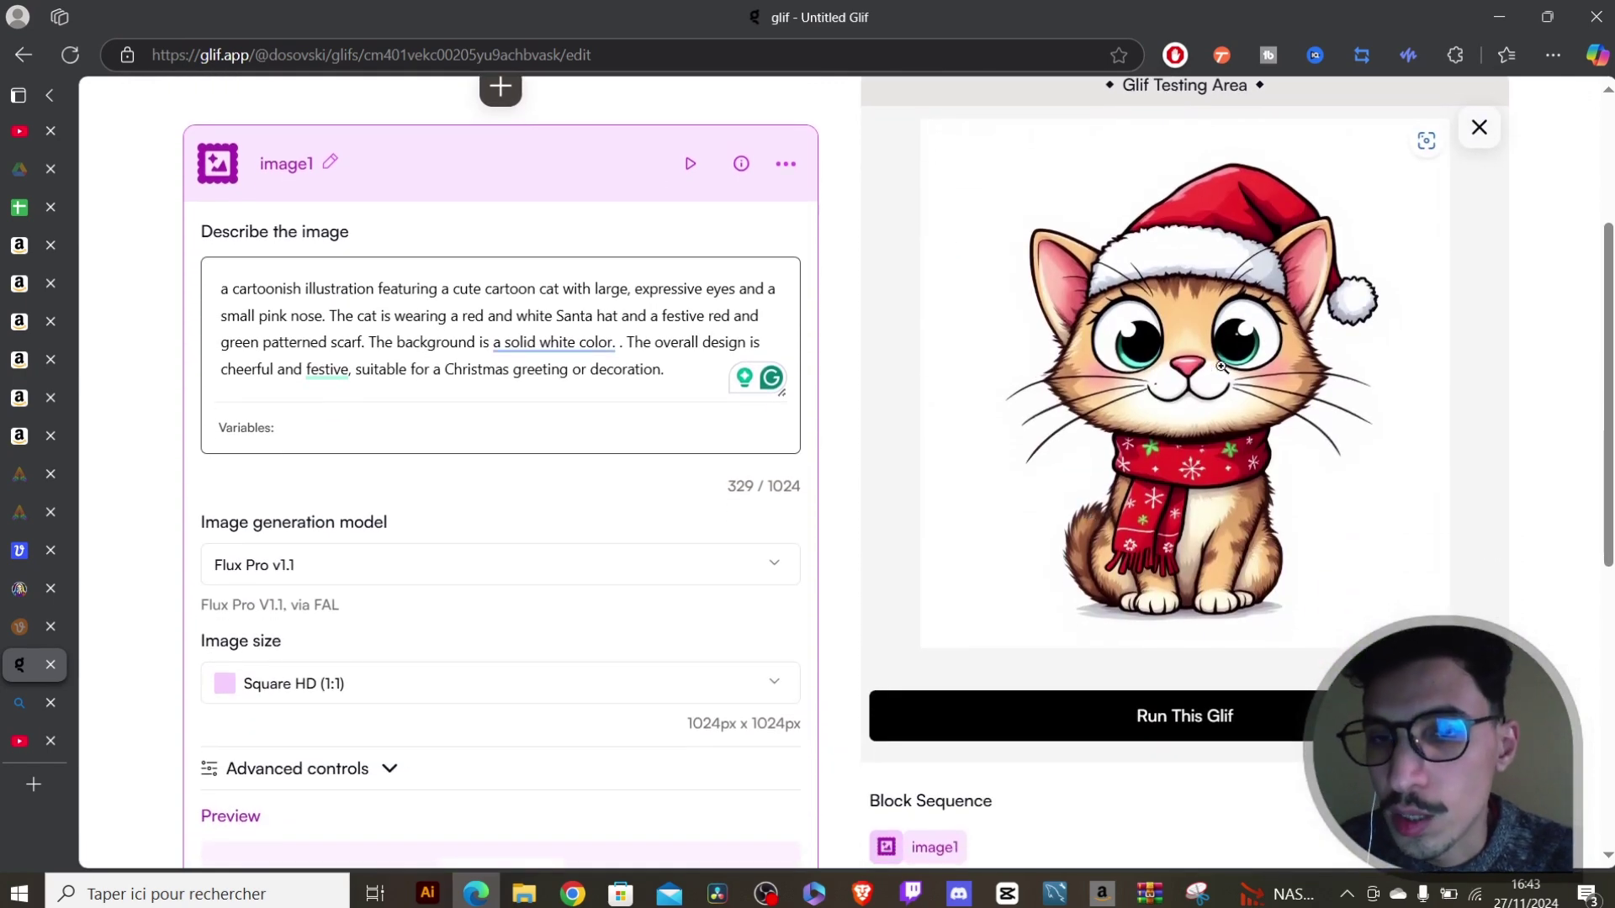
Vectorize the generated cat image in Vectorizer.AI and download it as an EPS file with filled shapes and Super Fine line fit.
right_click(1165, 337)
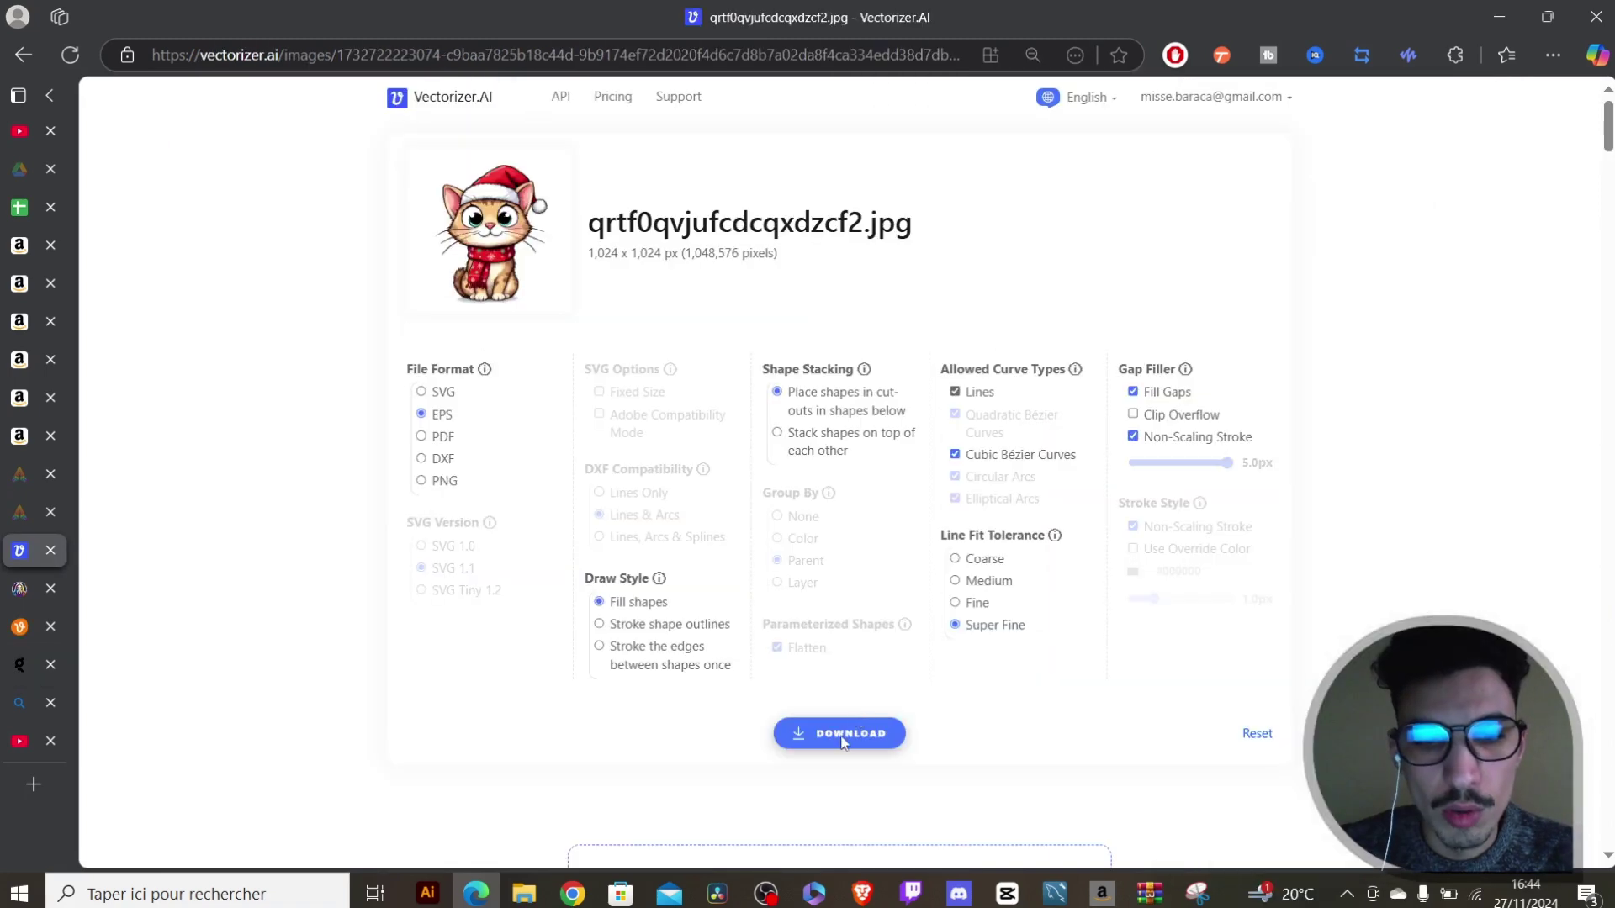
left_click(840, 735)
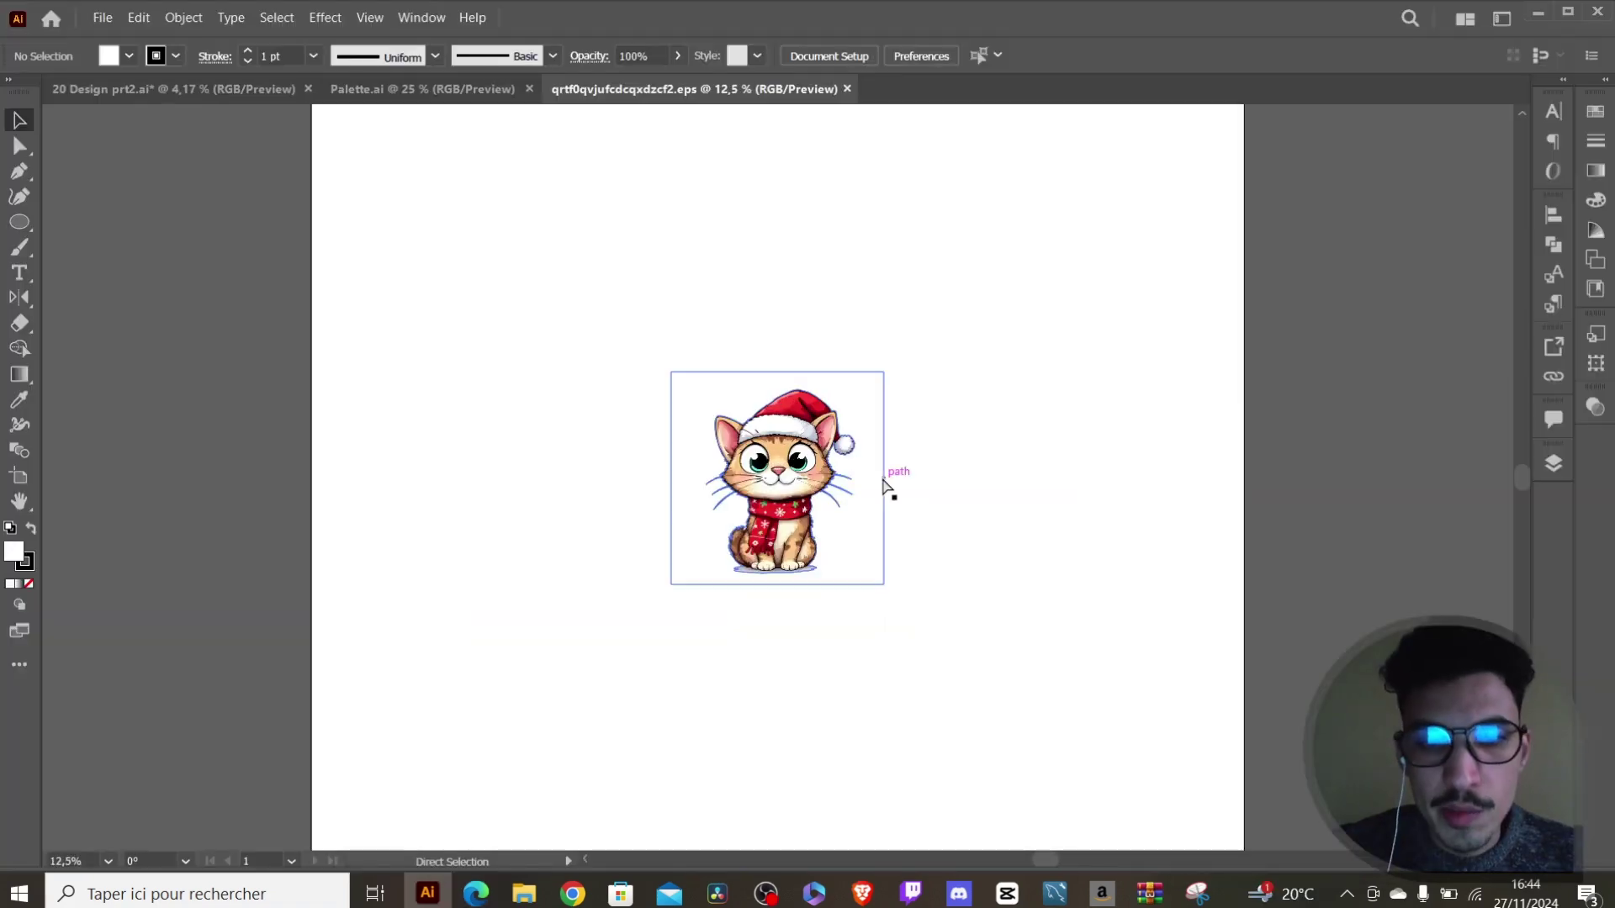
In Illustrator, draw a tall ellipse beside the artboard of the cat EPS and set its fill and stroke to none.
key("v")
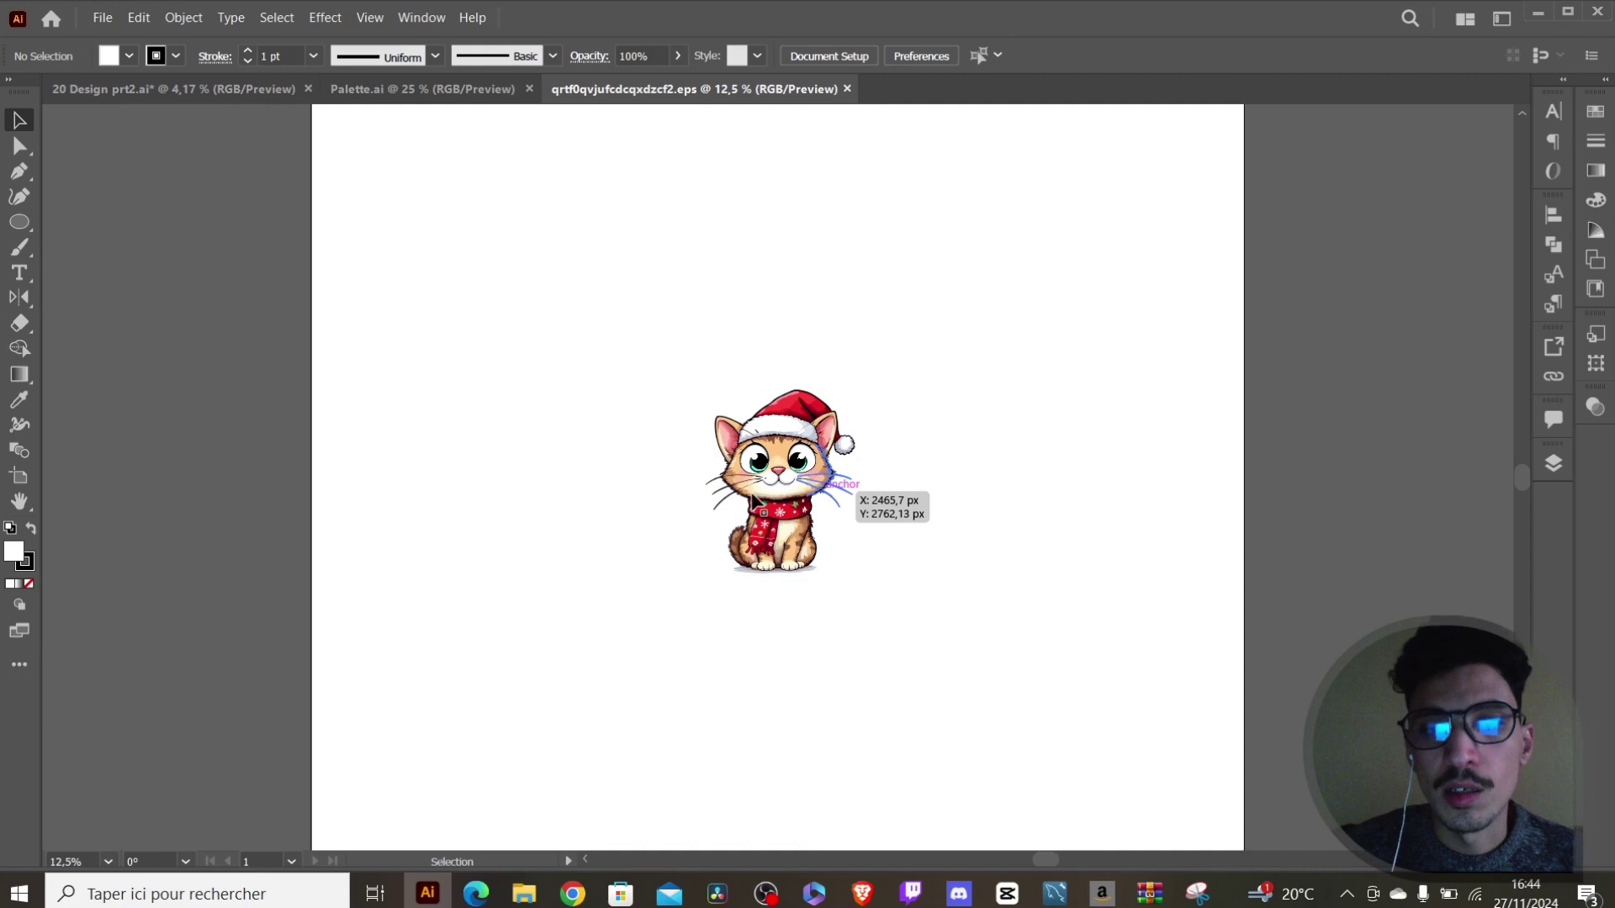
left_click(797, 467)
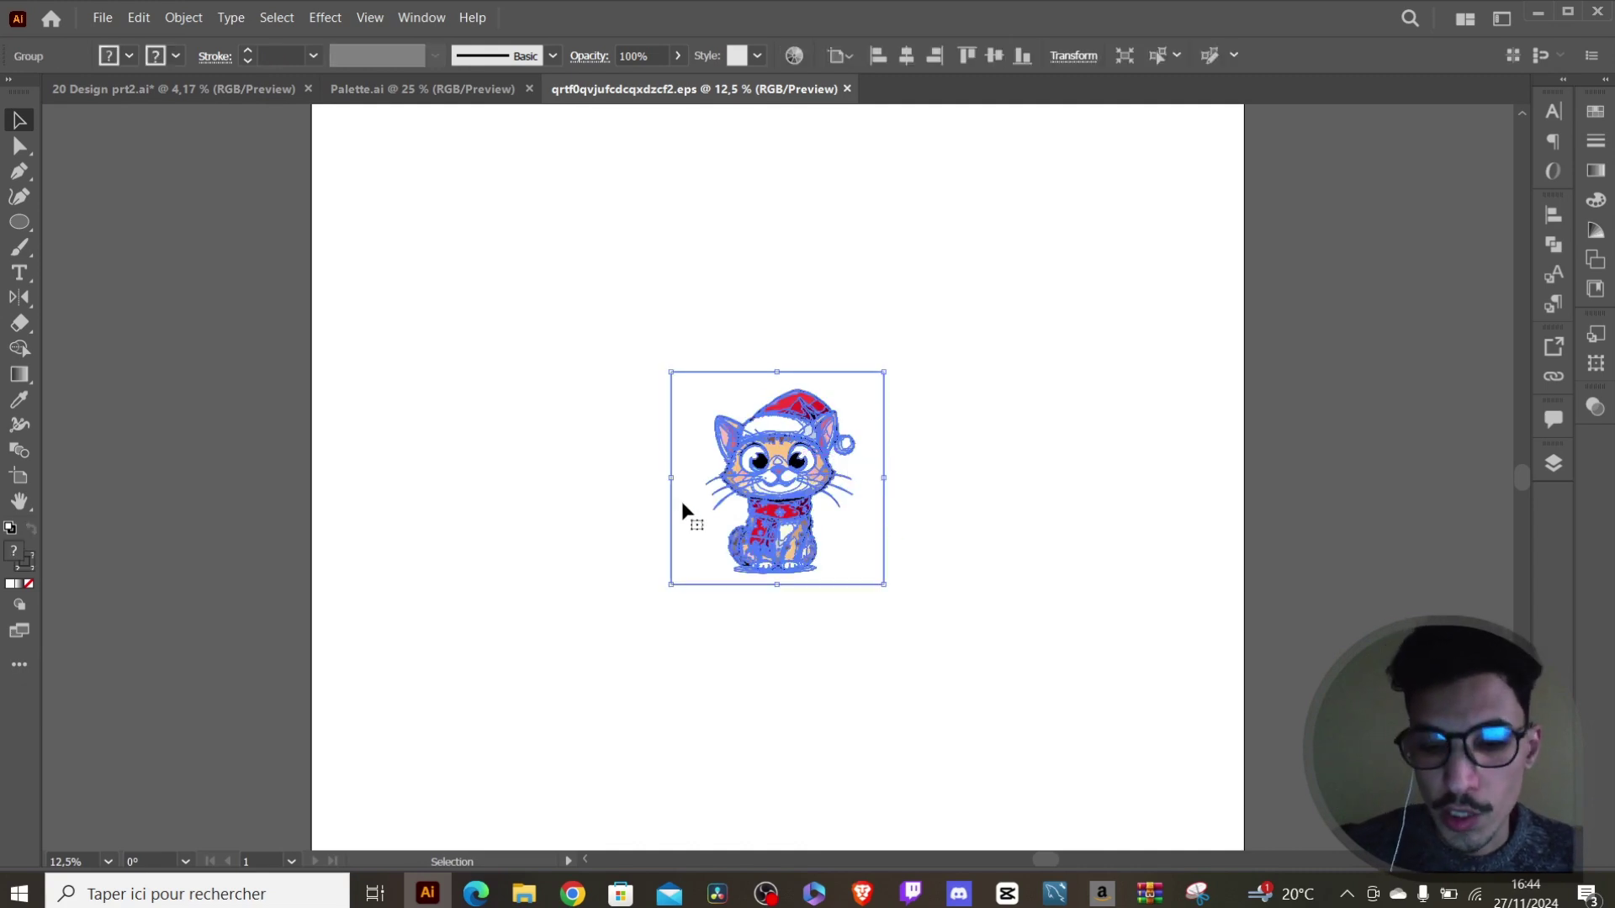
key("l")
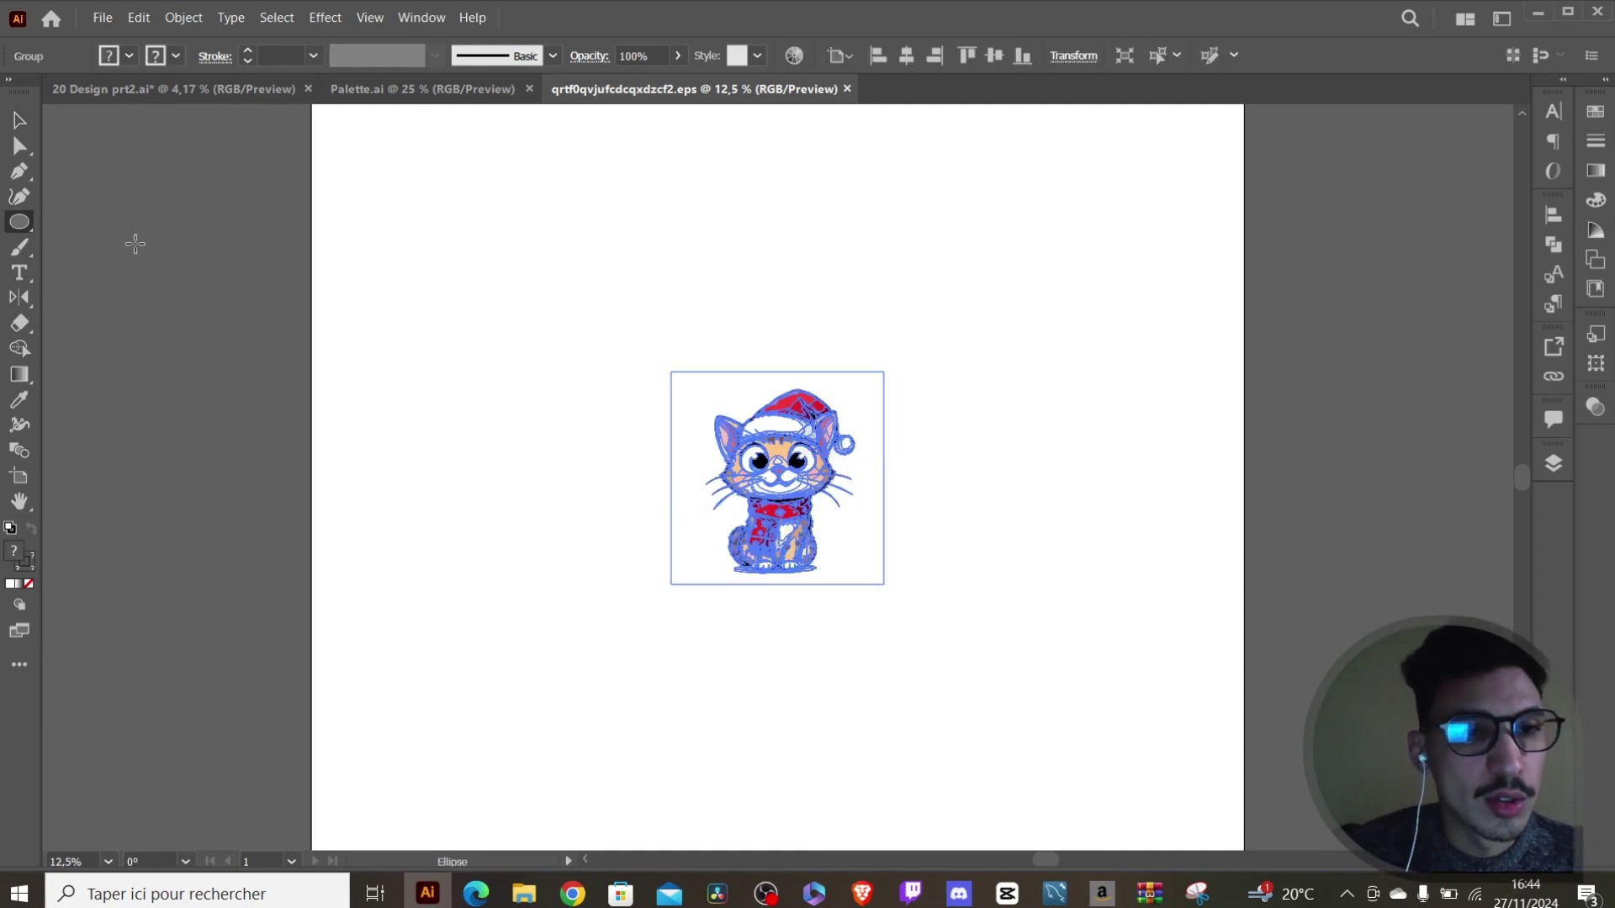
left_click_drag(105, 212, 278, 612)
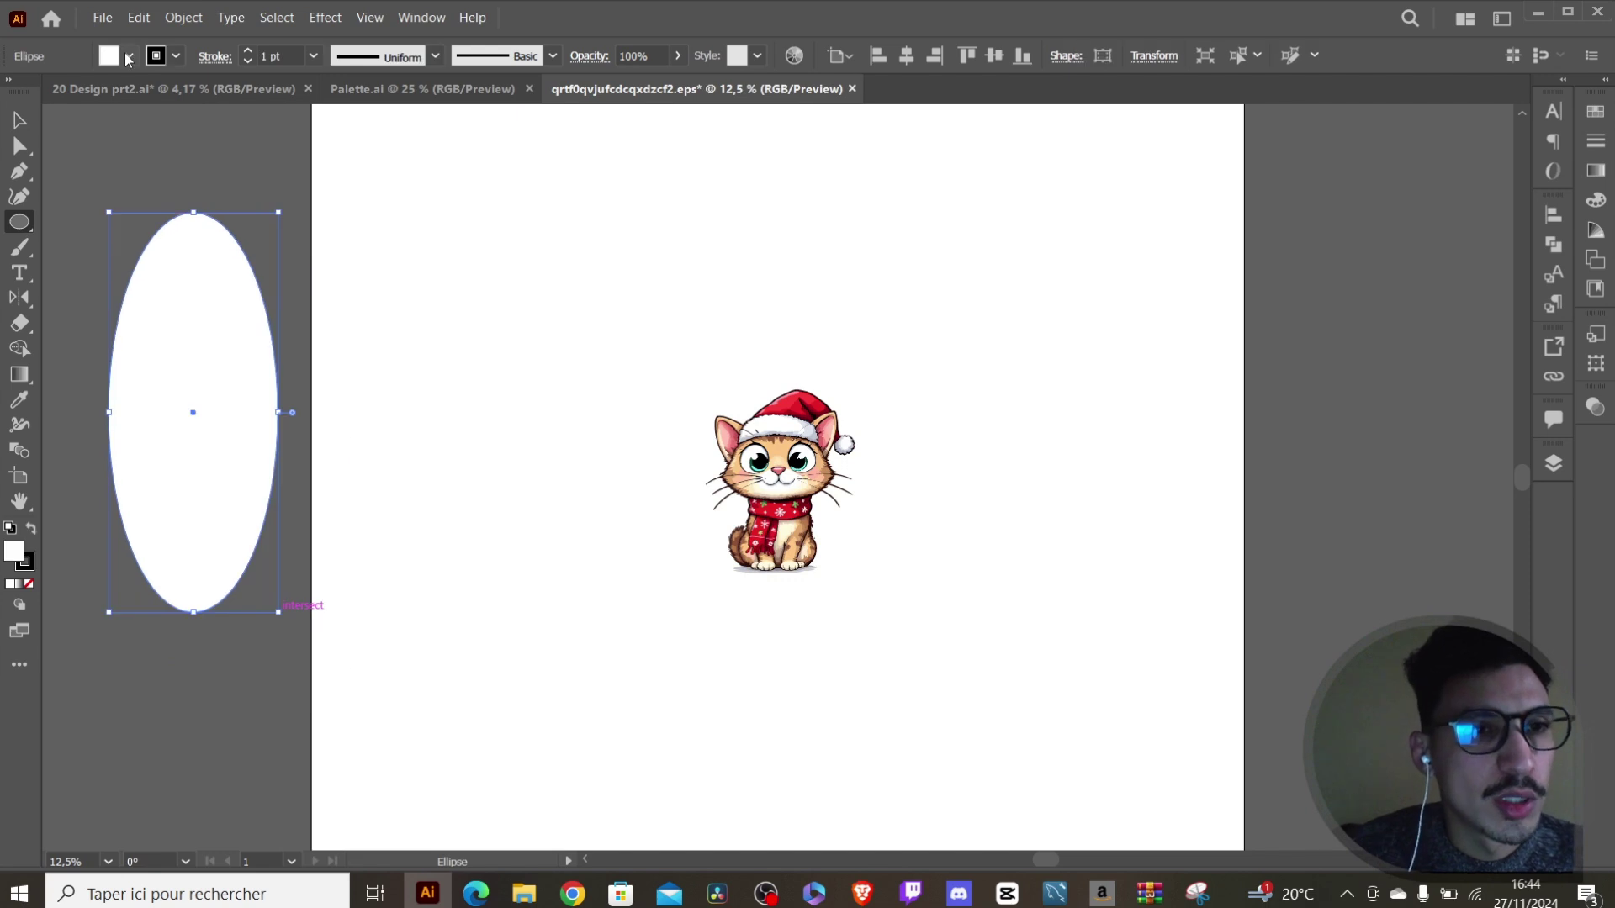
left_click(129, 57)
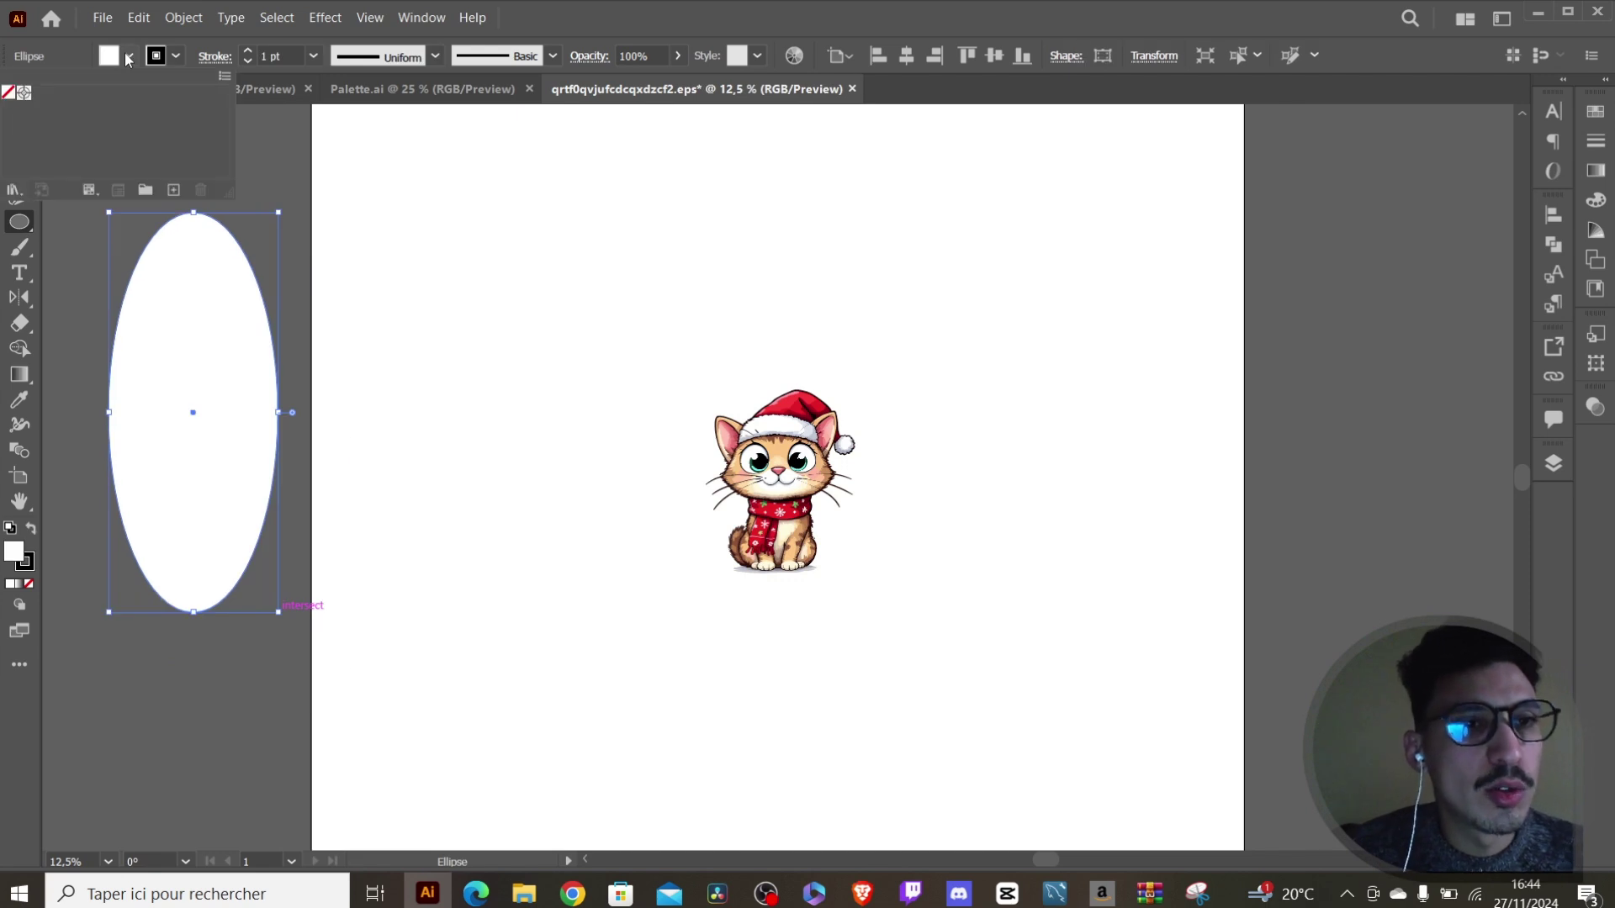
left_click(9, 92)
key("x")
key("slash")
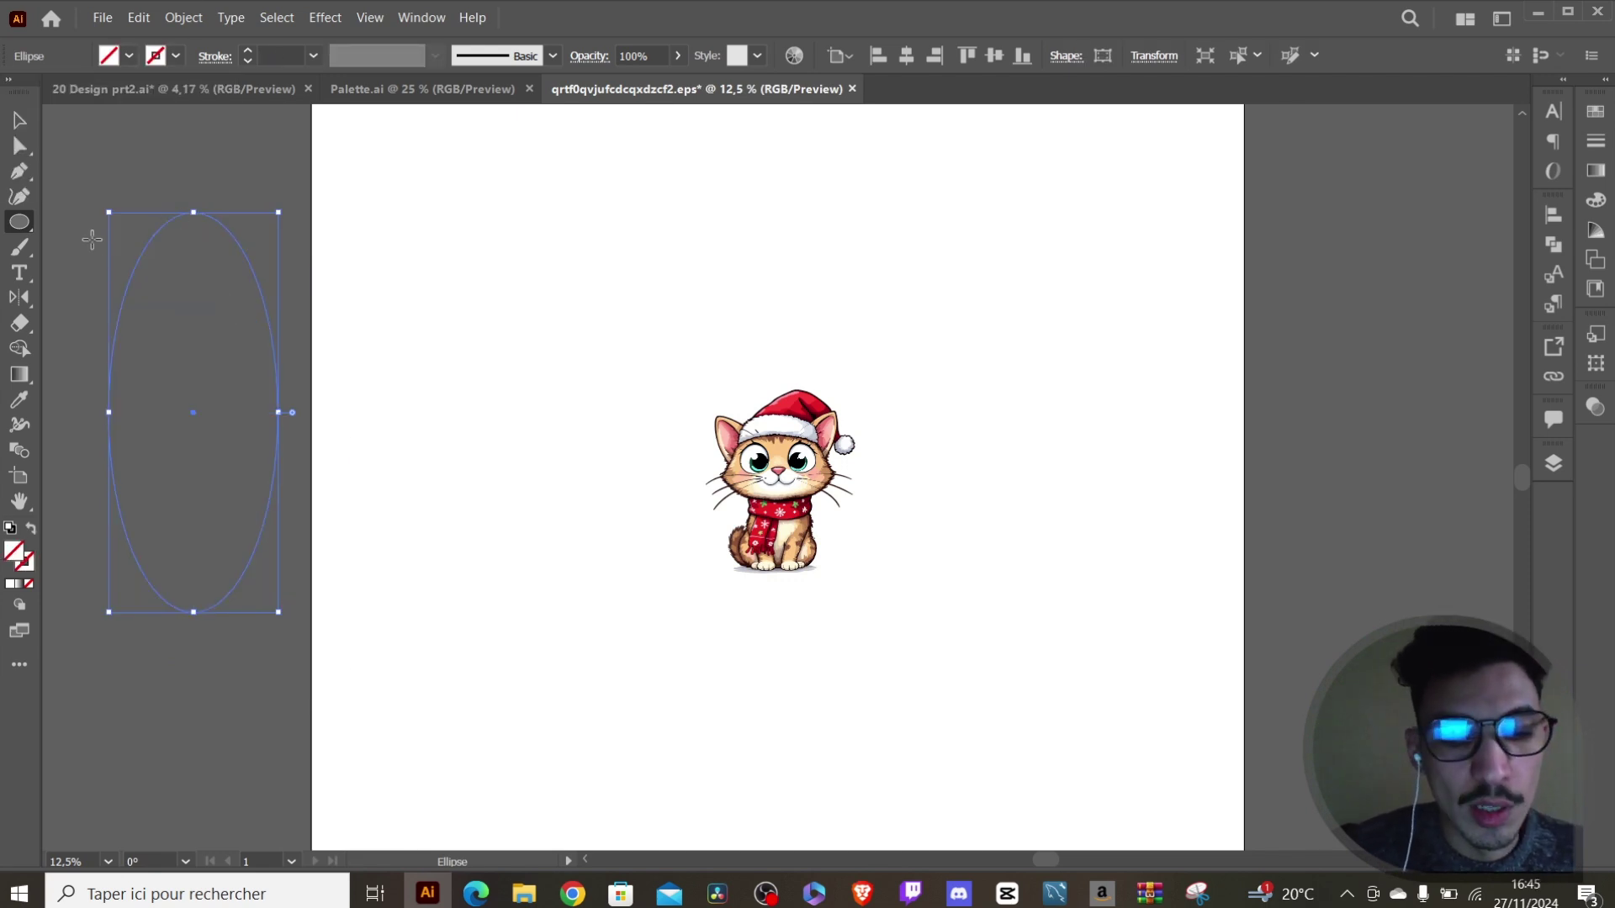
Select all unfilled outlines with the Magic Wand by sampling the ellipse, and move them away from the cat artwork.
key("y")
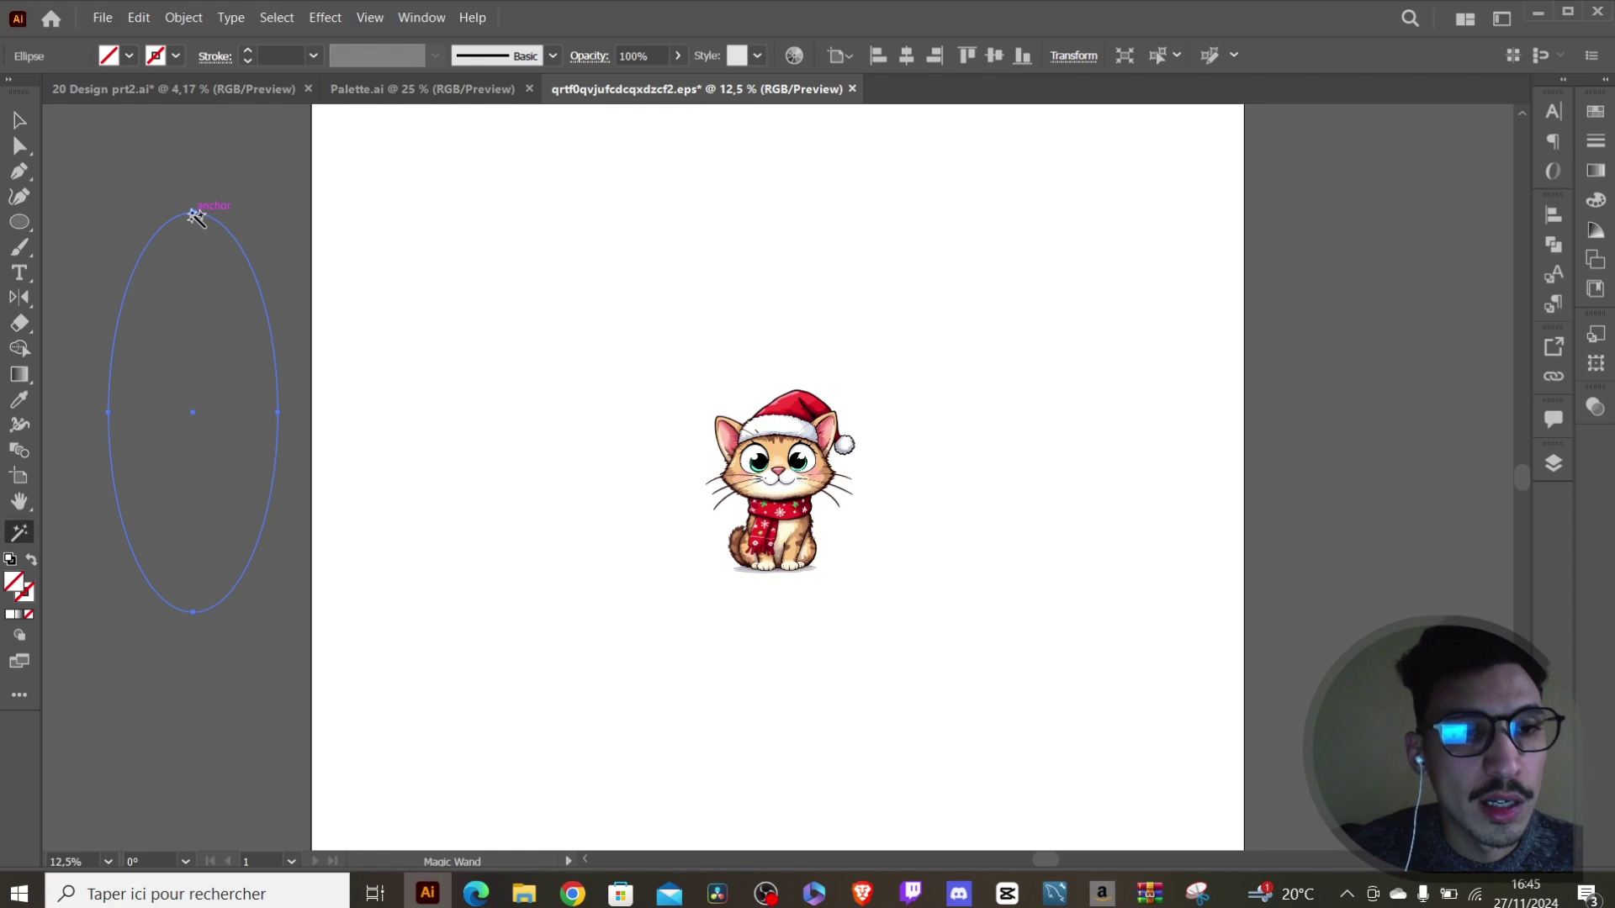
left_click(196, 217)
key("v")
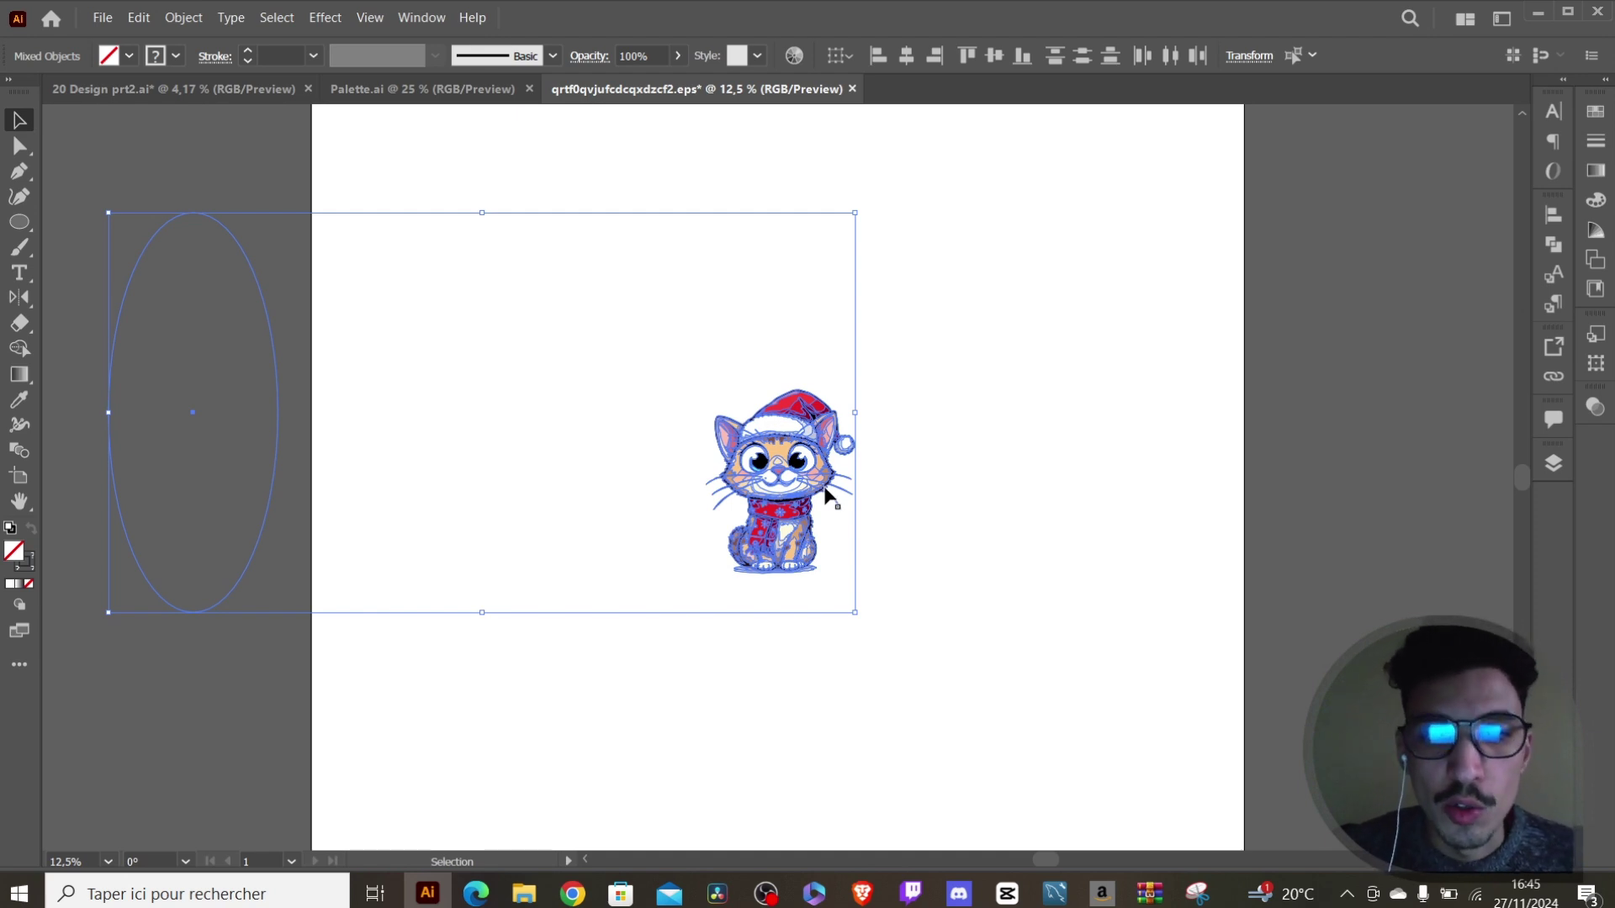
left_click_drag(770, 489, 397, 340)
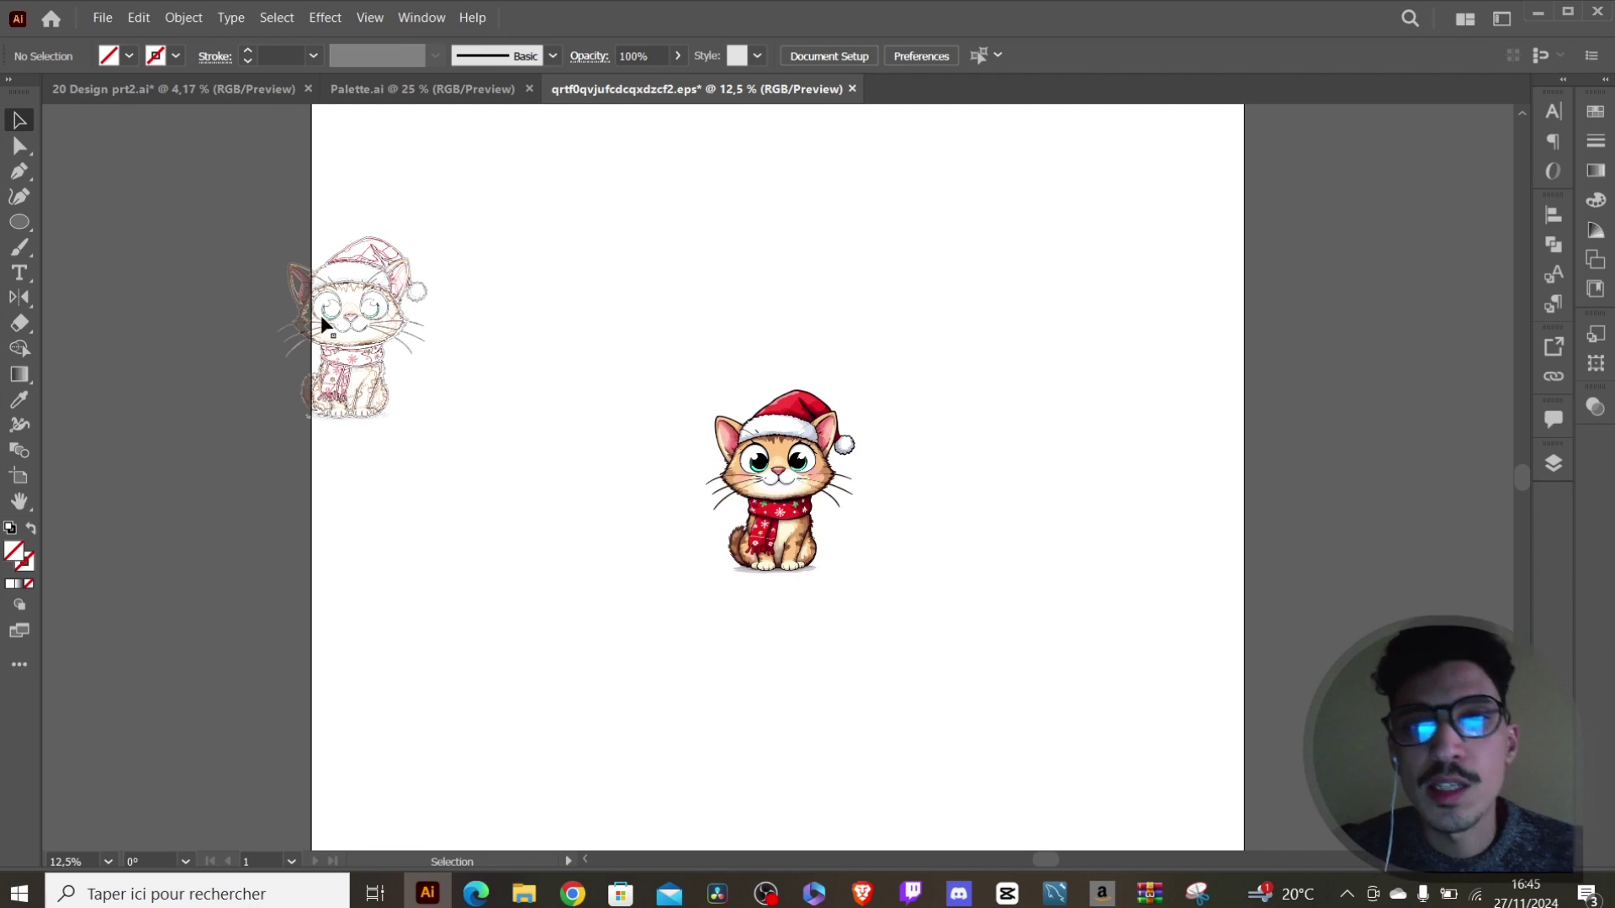
Select the separated unfilled outlines of the cat with the Magic Wand and delete them.
key("ctrl+minus")
key("ctrl+minus")
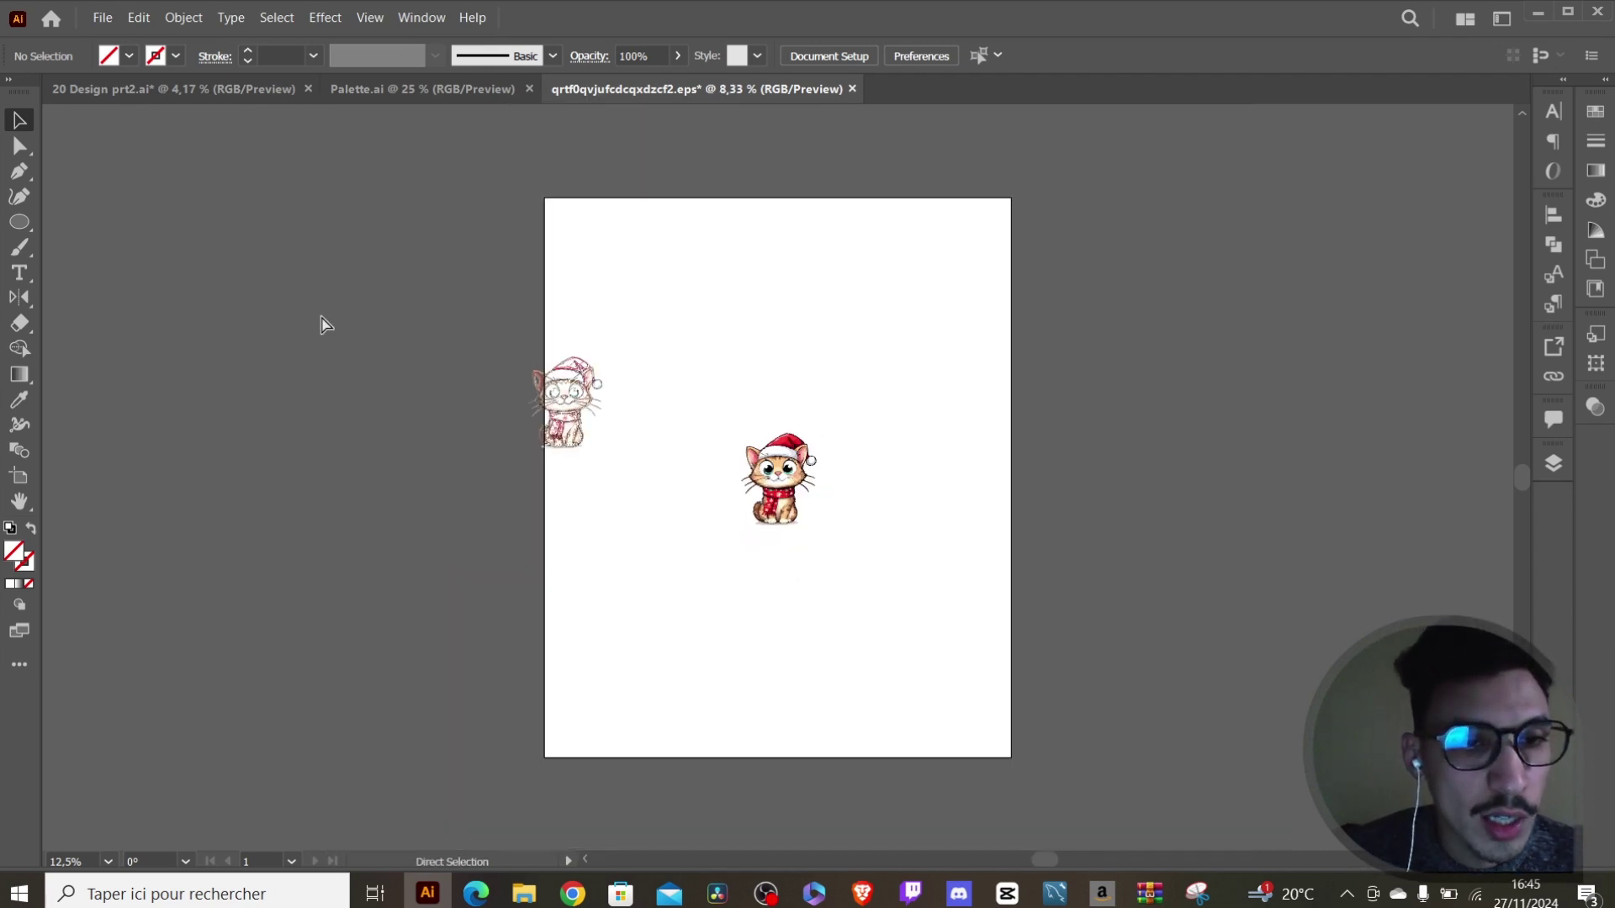
key("ctrl+plus")
key("ctrl+plus")
key("y")
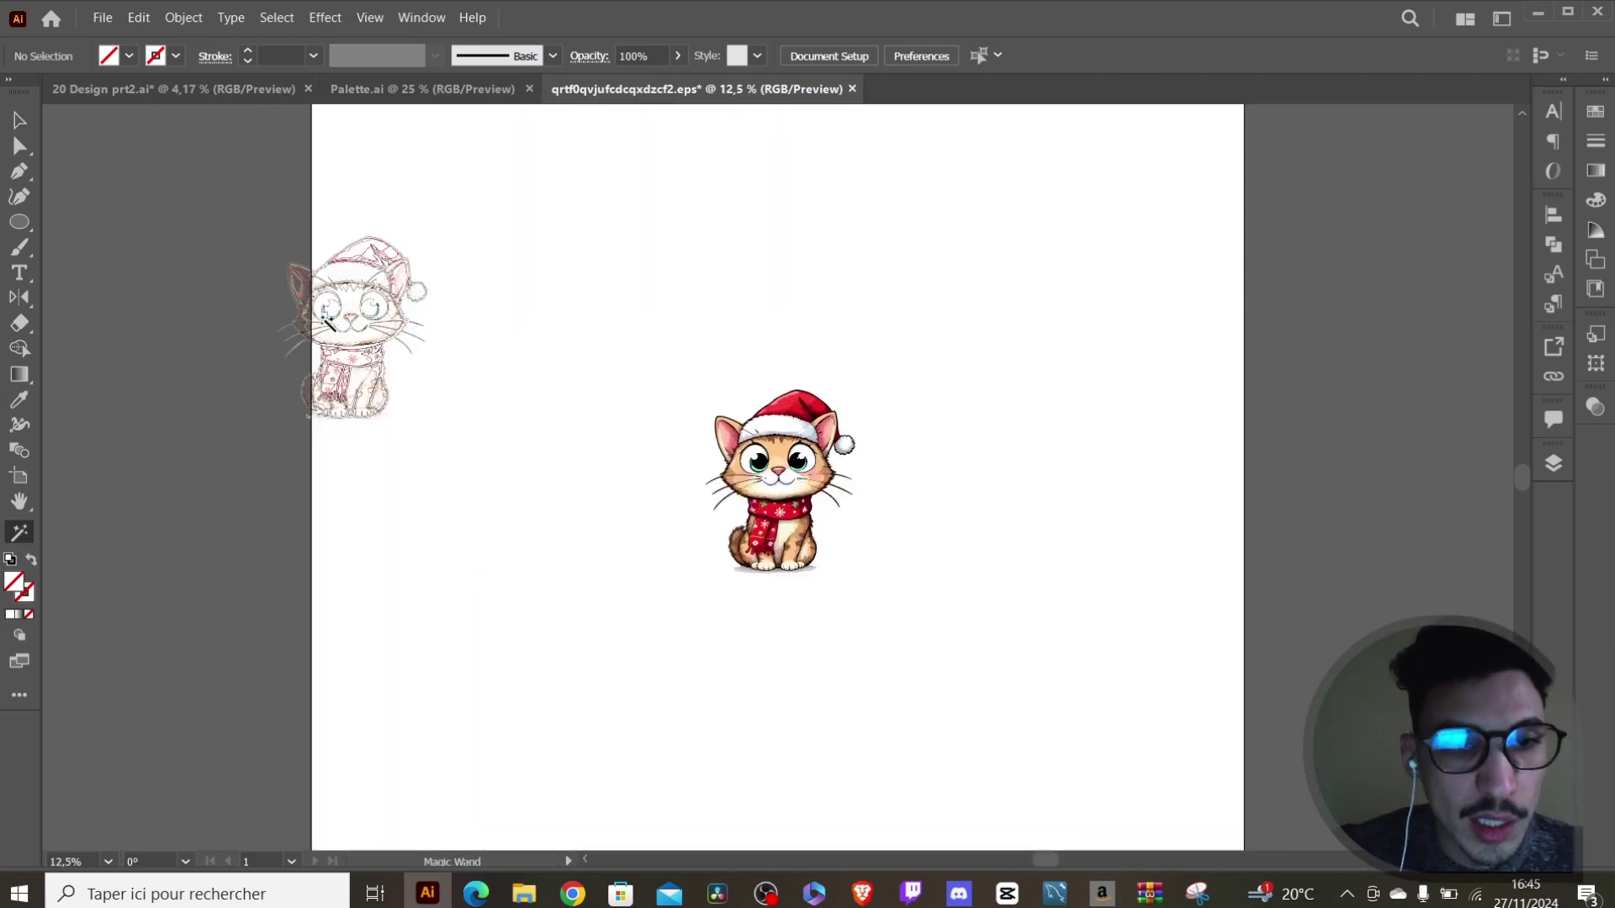
left_click(351, 325)
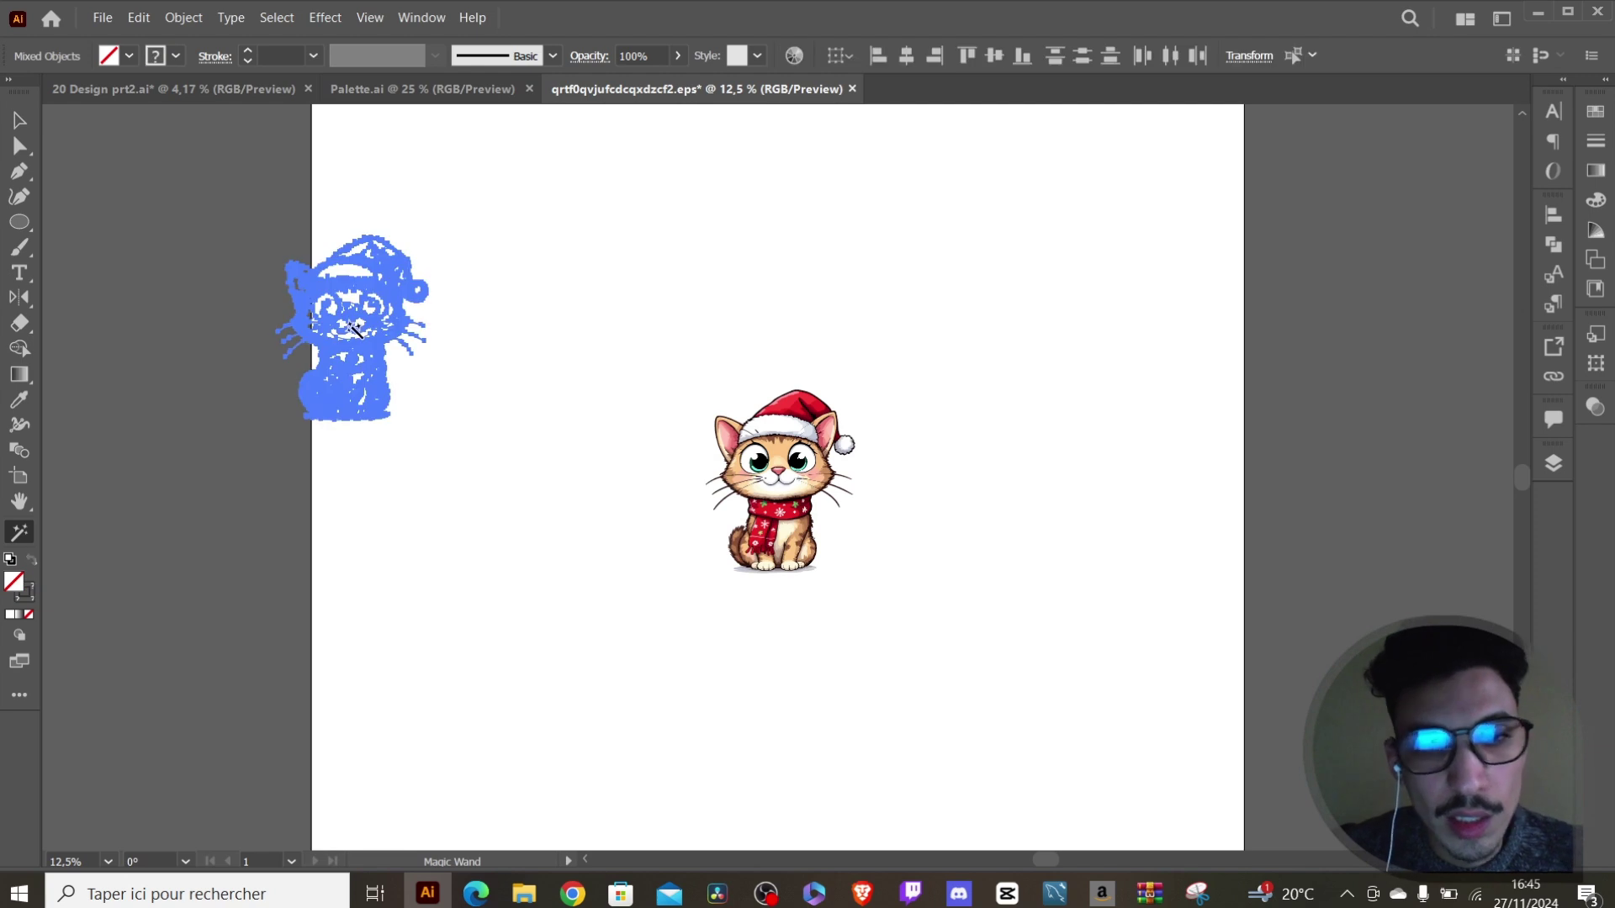
key("Delete")
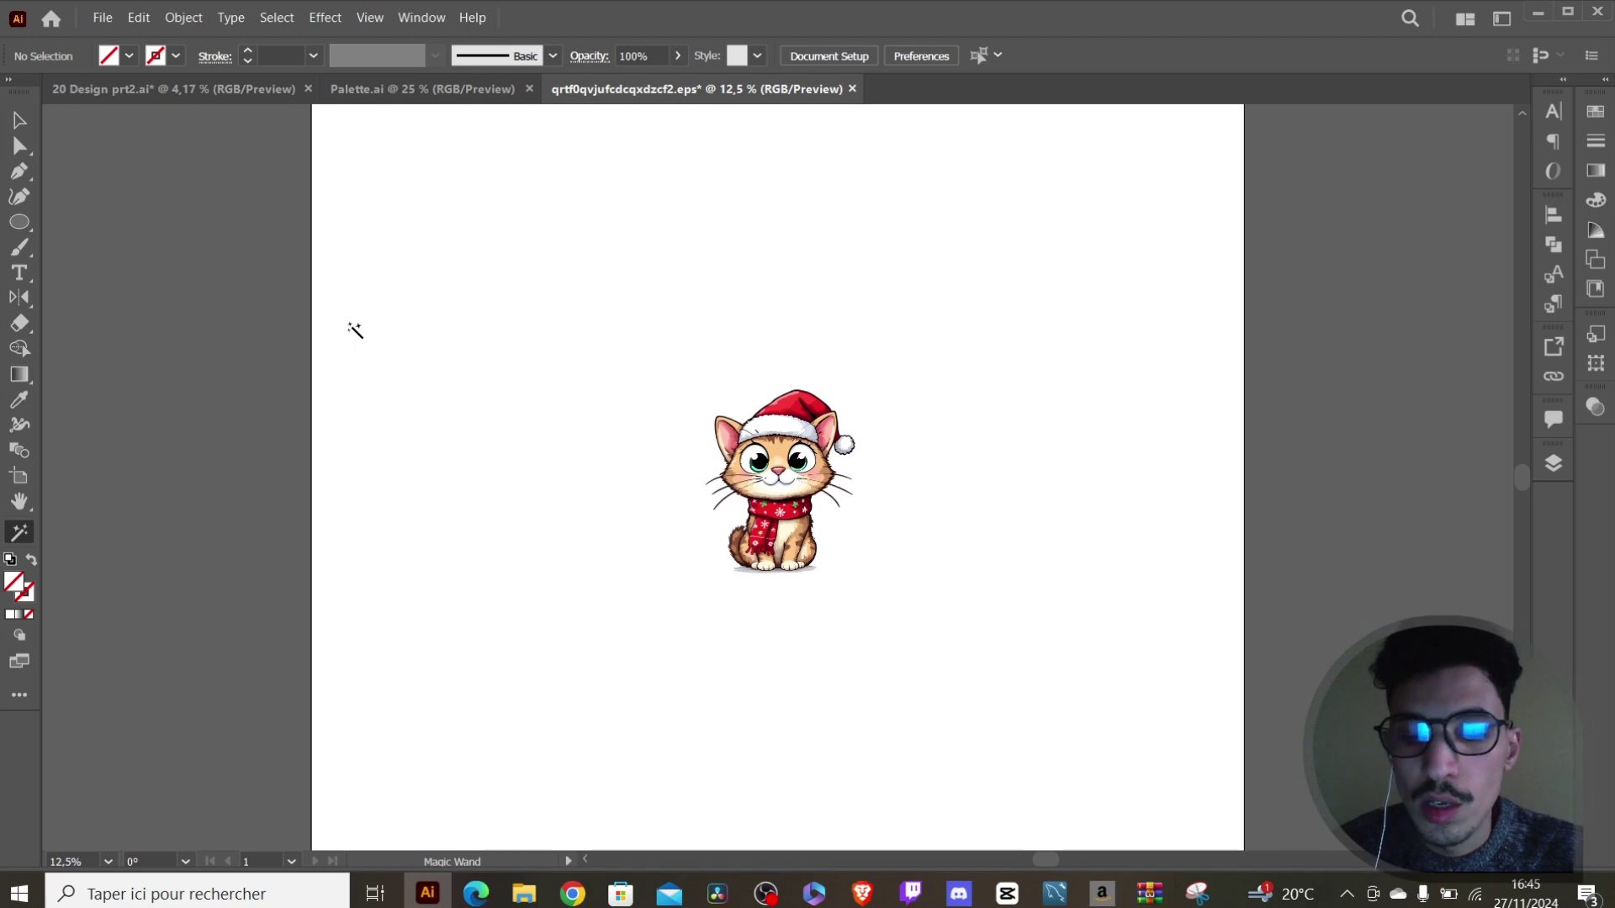
Isolate the cat group, pull the white background shape off the artboard, and delete it.
key("v")
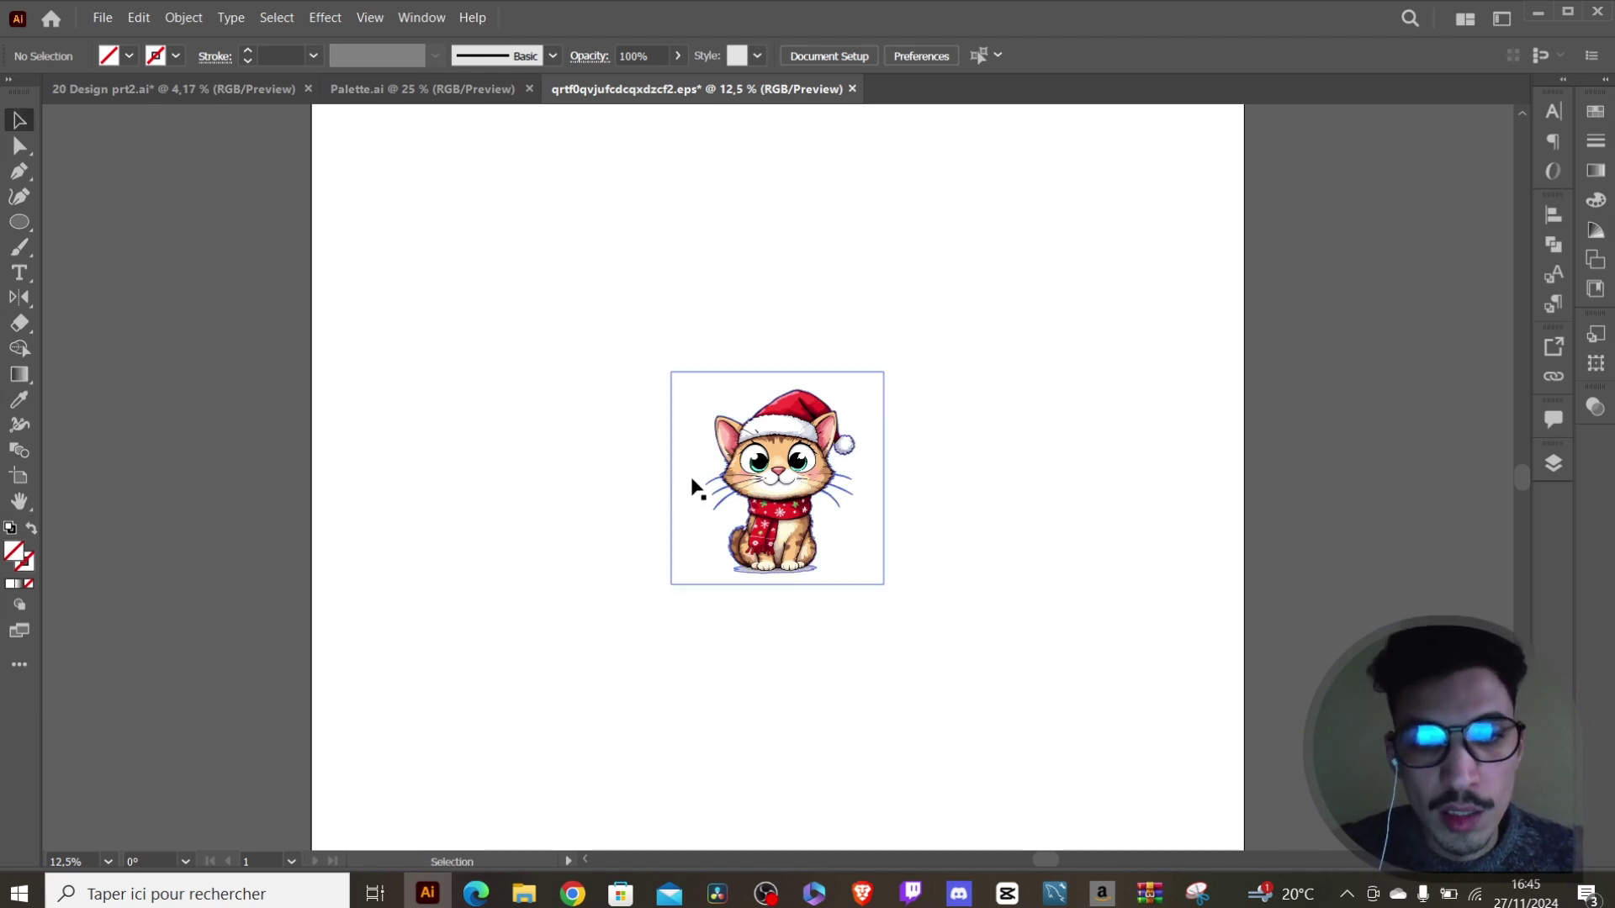
left_click(691, 485)
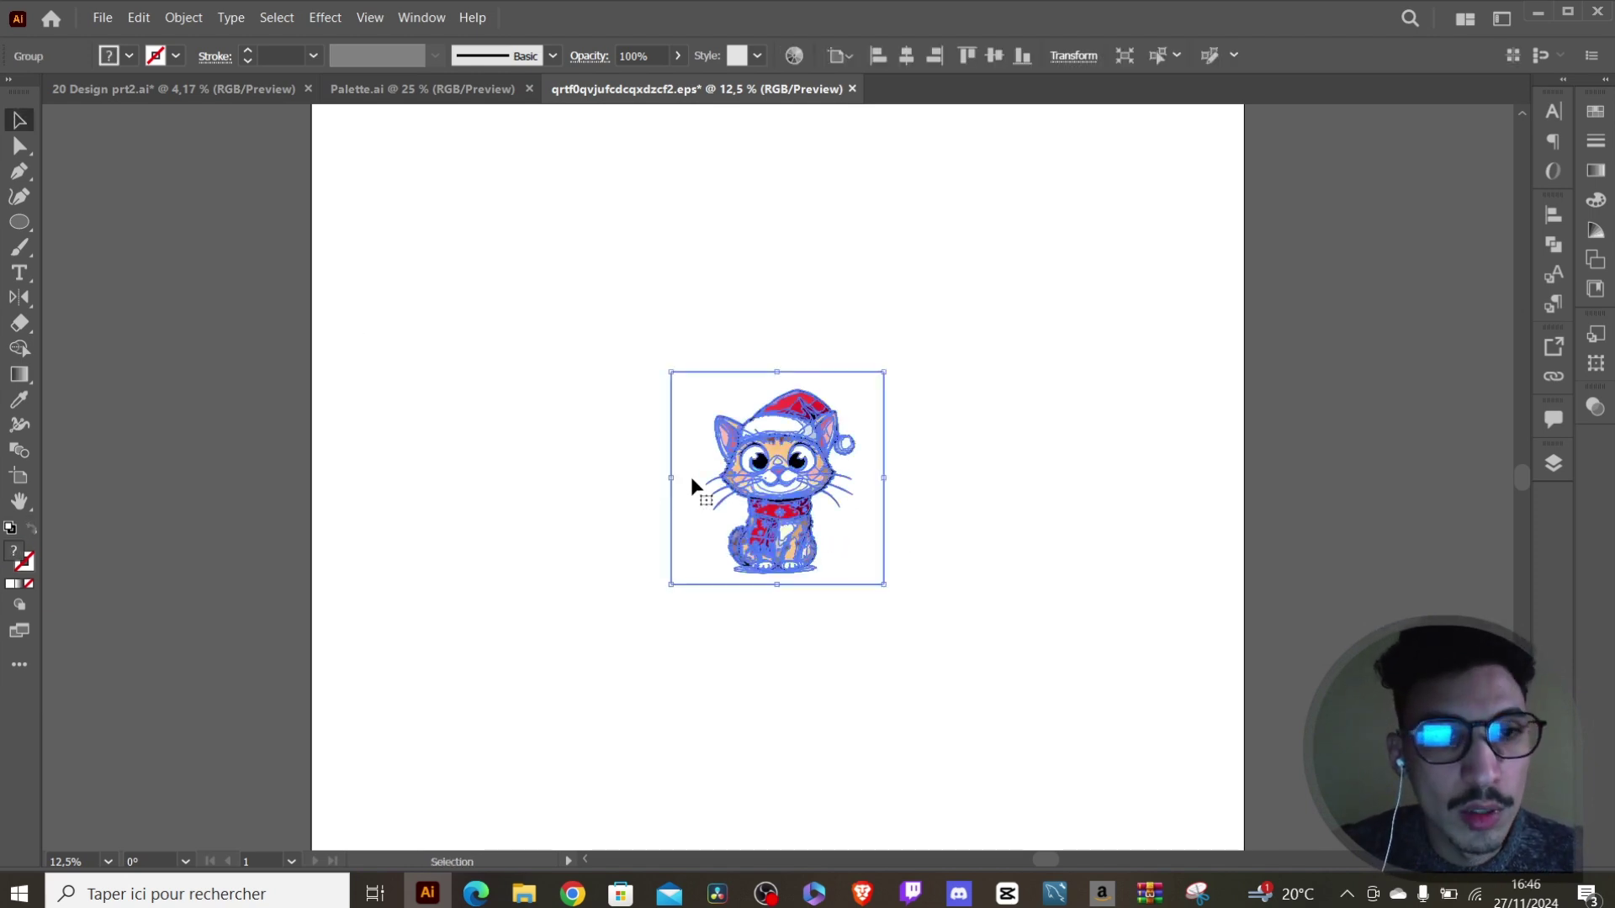
double_click(691, 541)
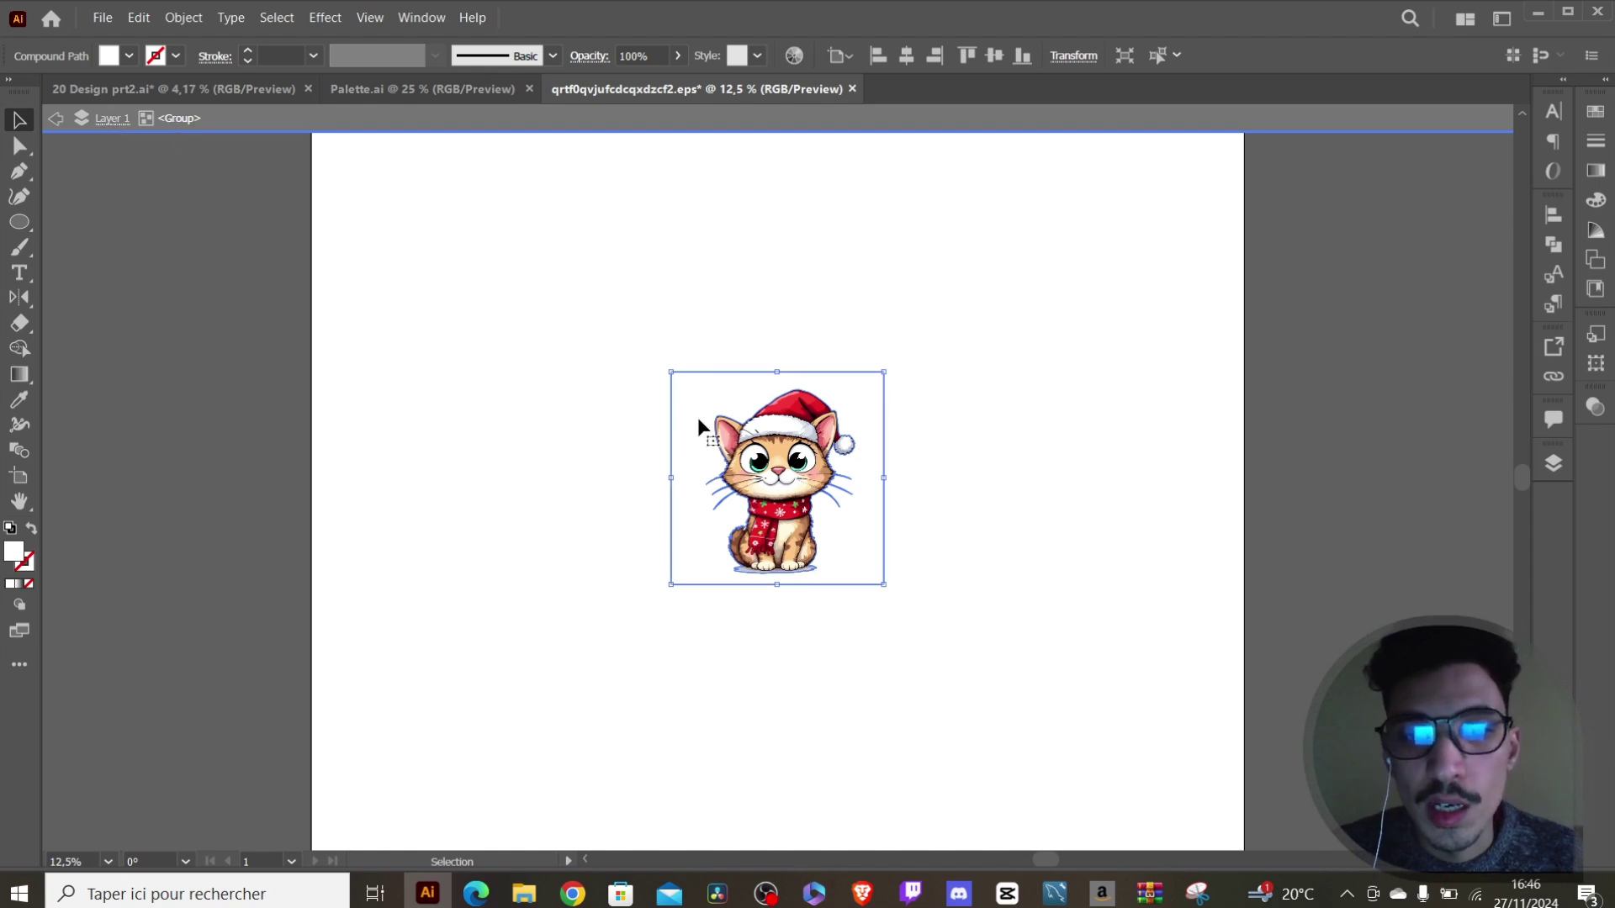
left_click_drag(685, 412, 101, 306)
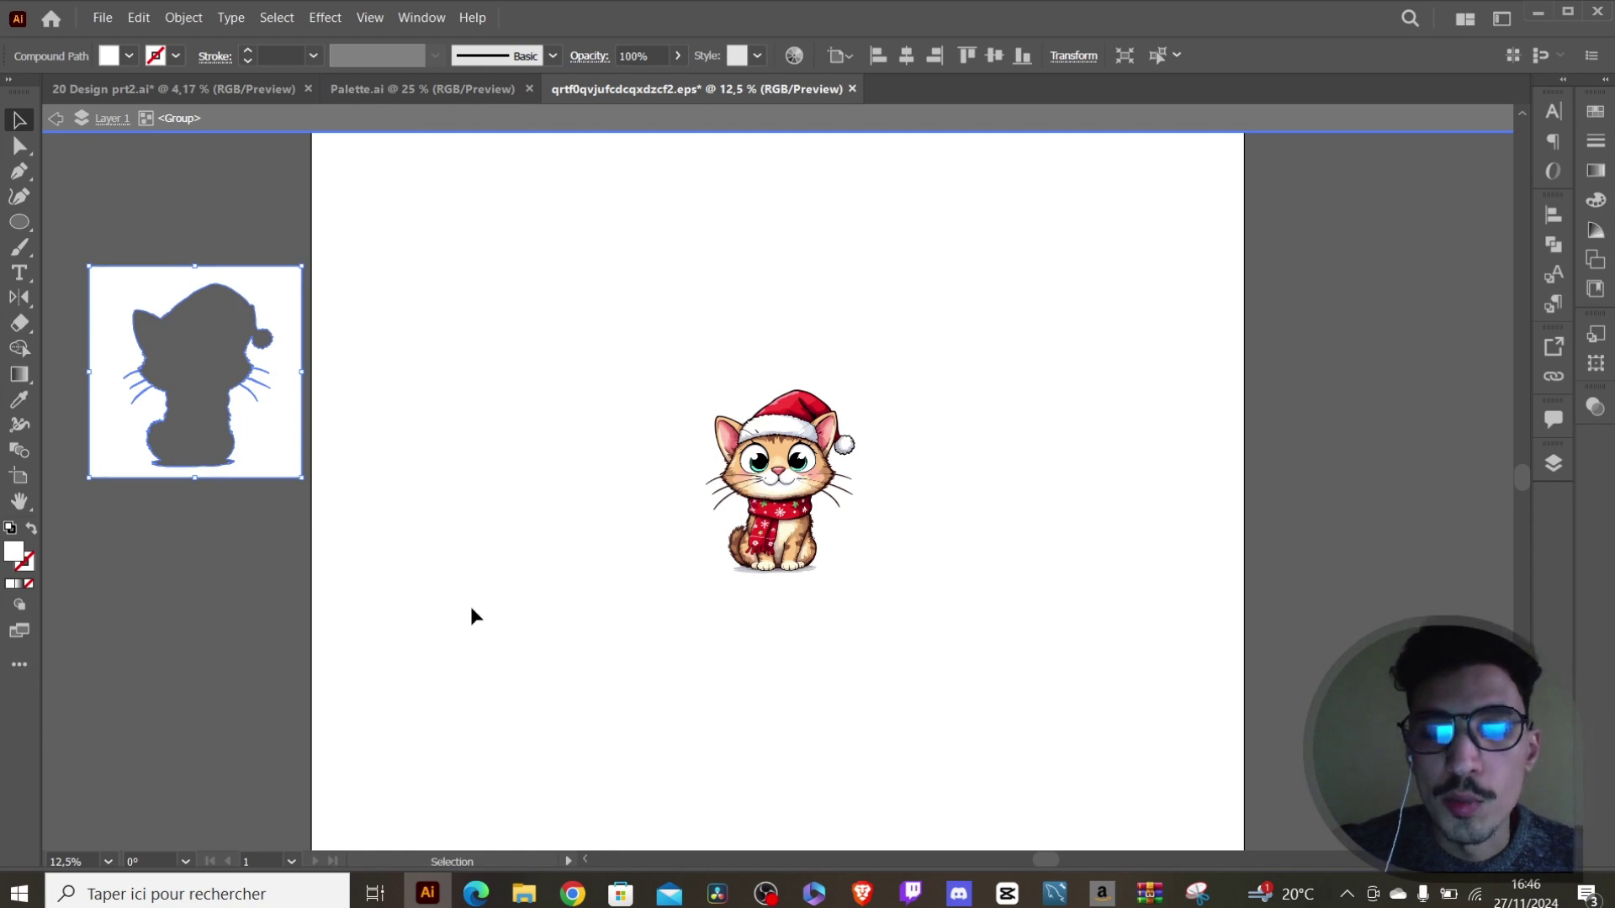
key("Delete")
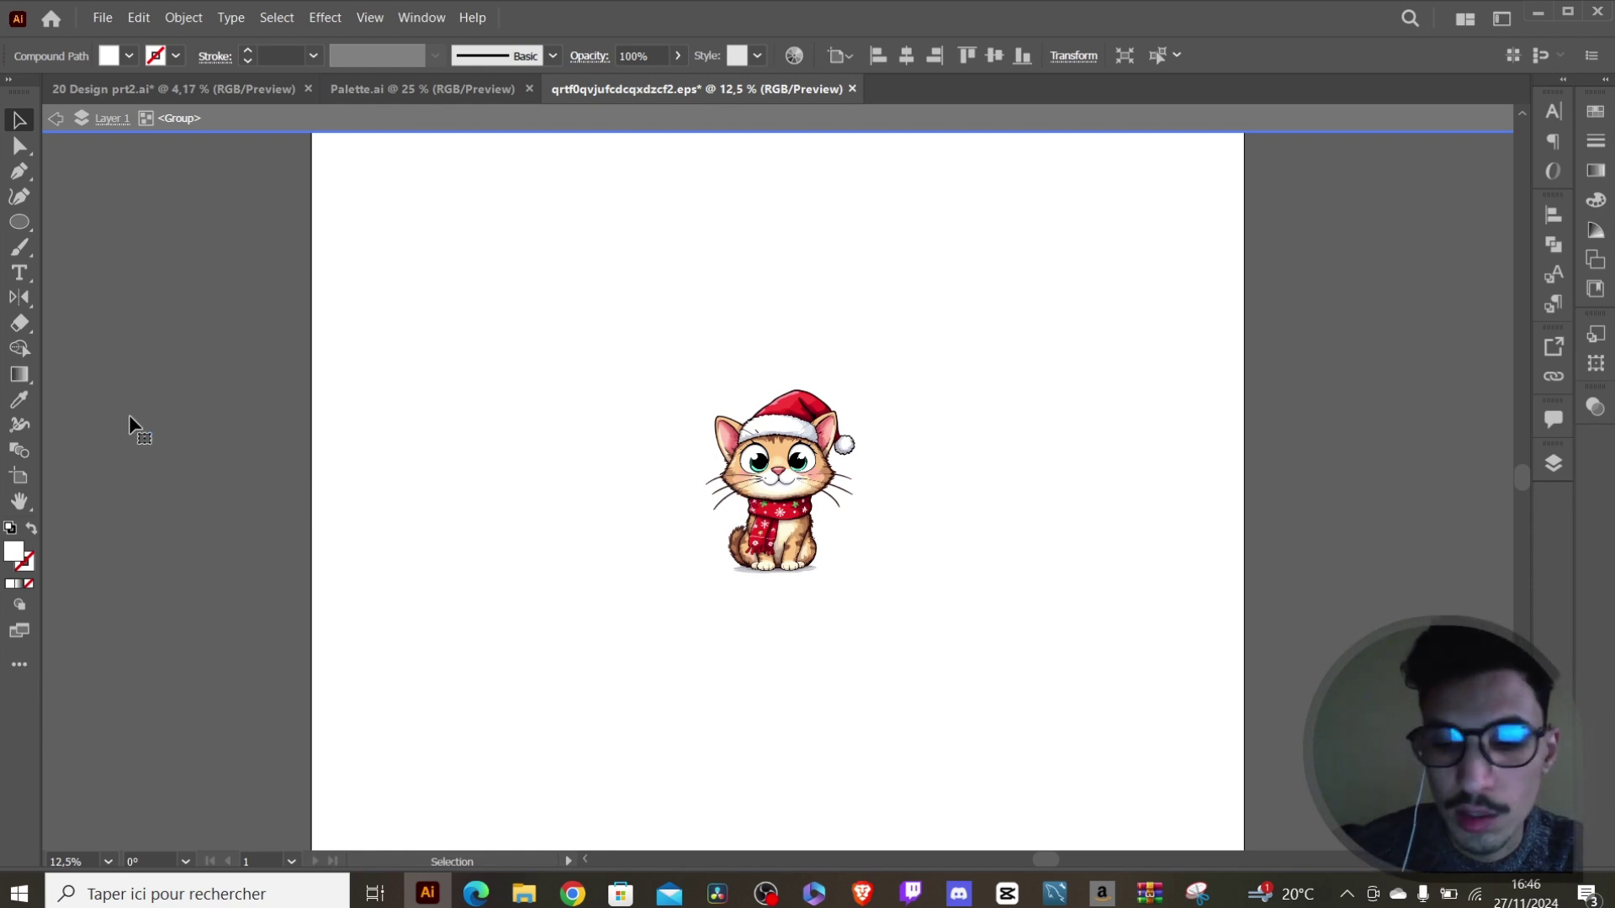
Delete the gray shadow shapes beneath the cat, including the small piece between its front paws.
left_click(740, 570)
scroll(740, 572, "up", 5)
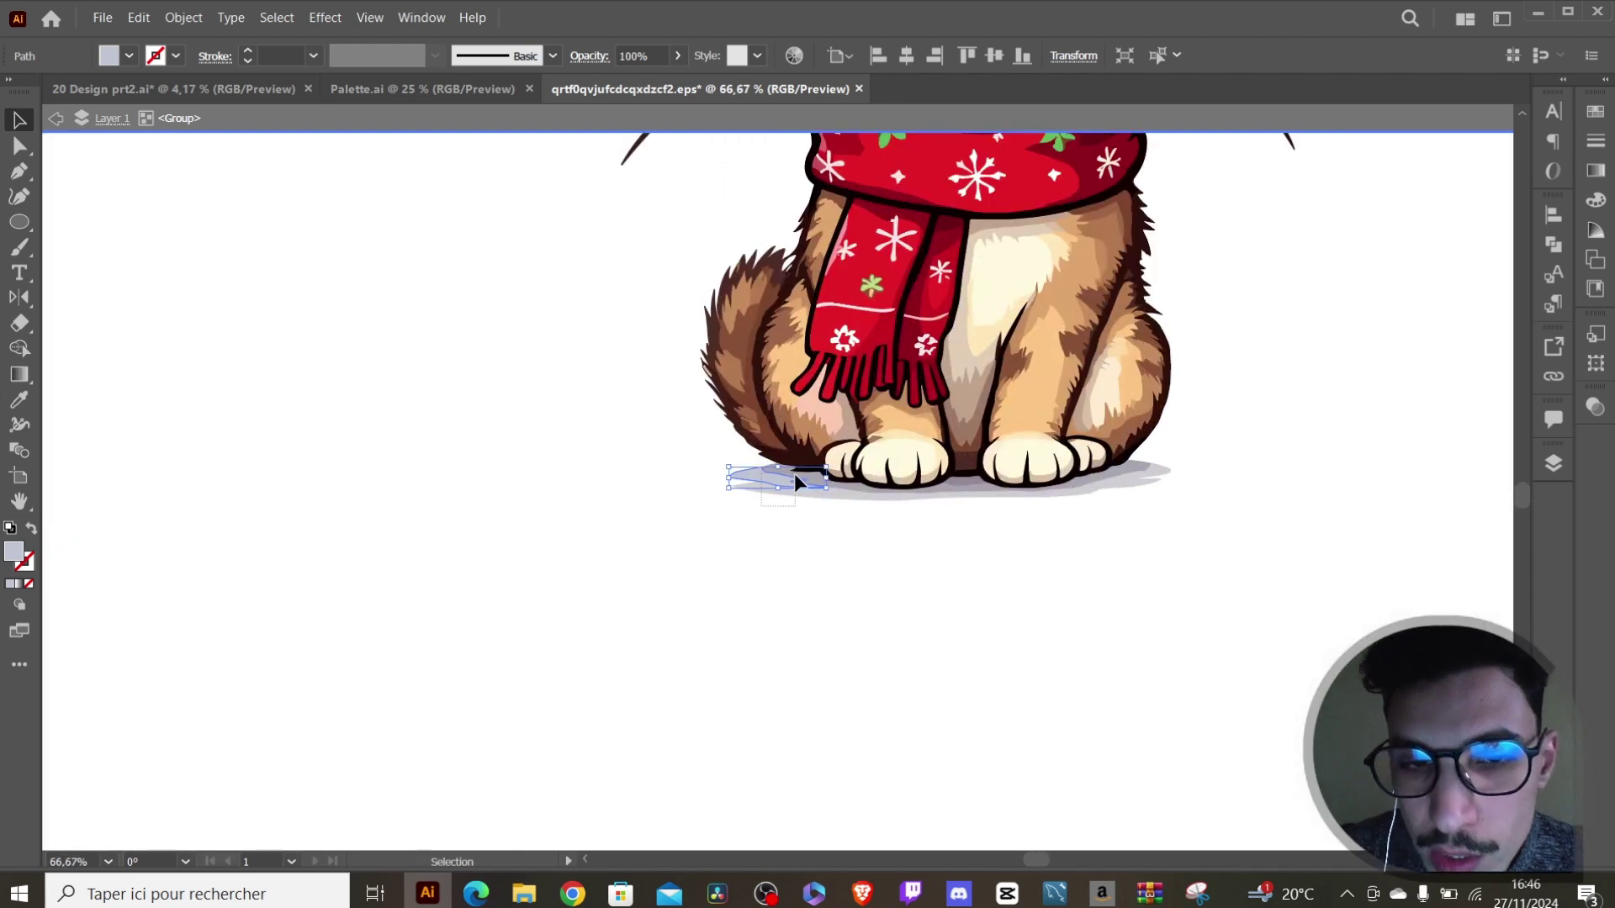
left_click(795, 477, "shift")
key("Delete")
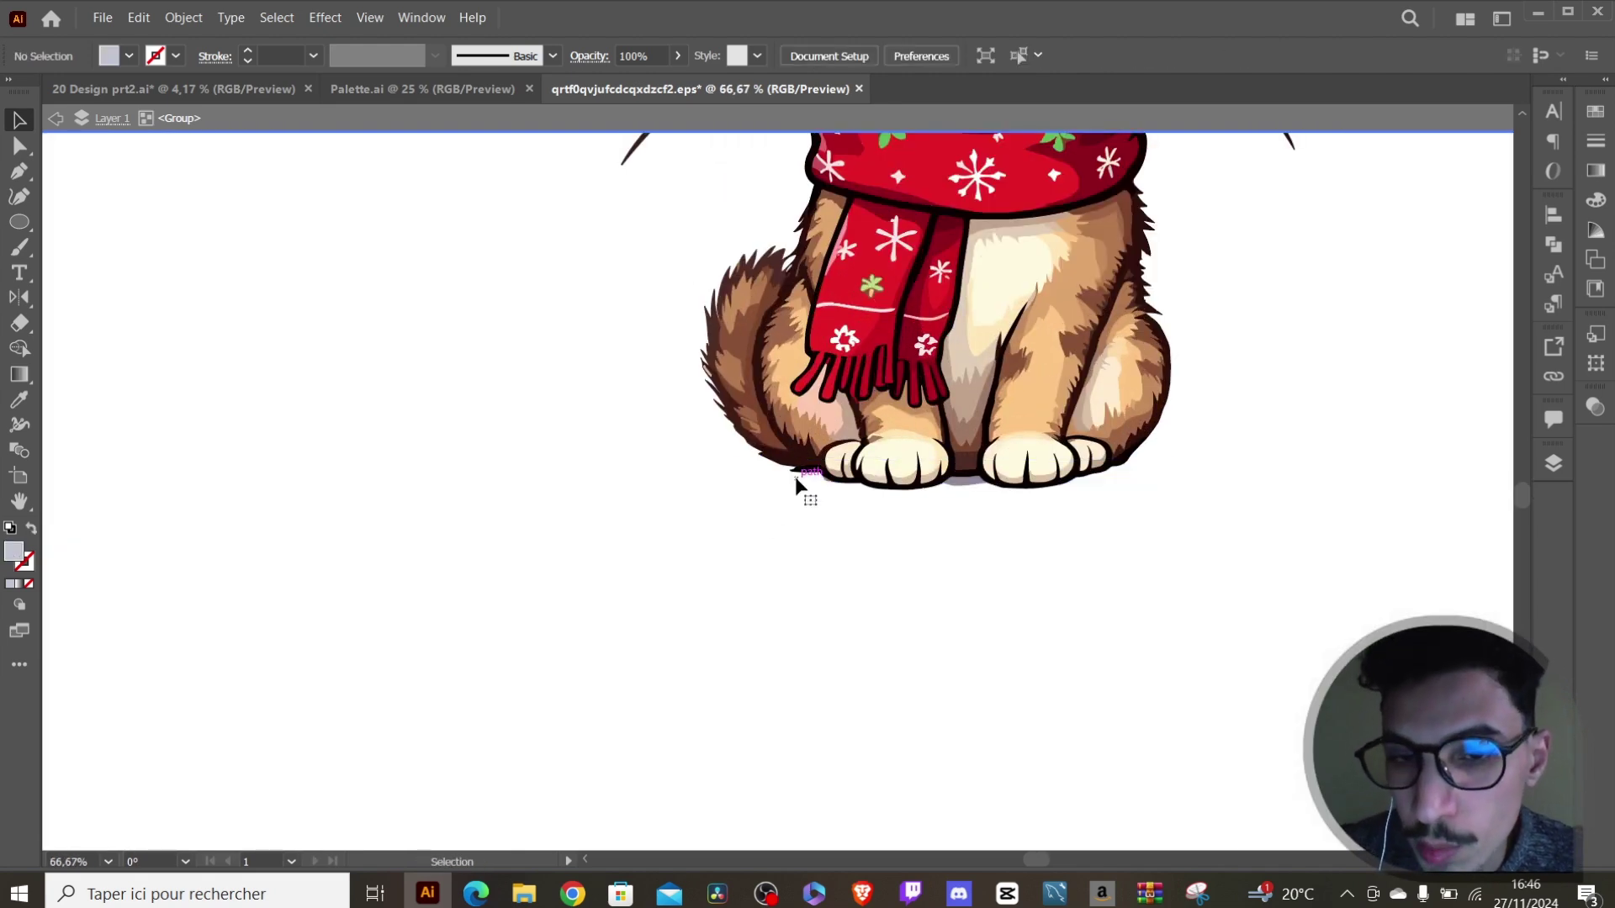
left_click(962, 491)
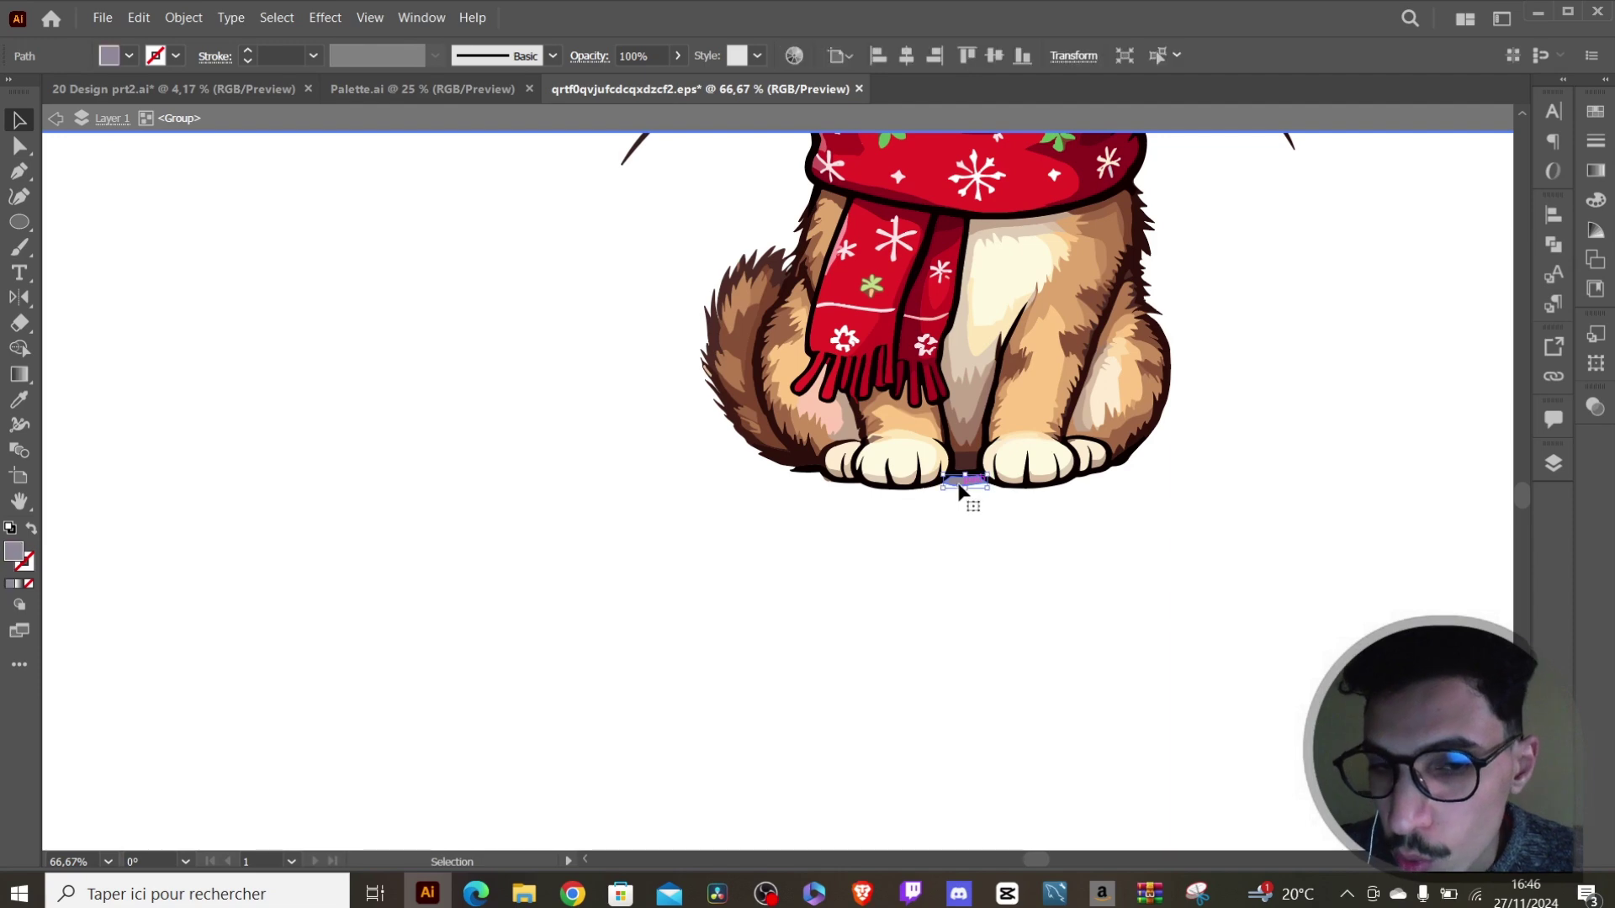
key("Delete")
Leave isolation mode, cut the cleaned cat artwork, and close the EPS document.
scroll(959, 492, "up", 4)
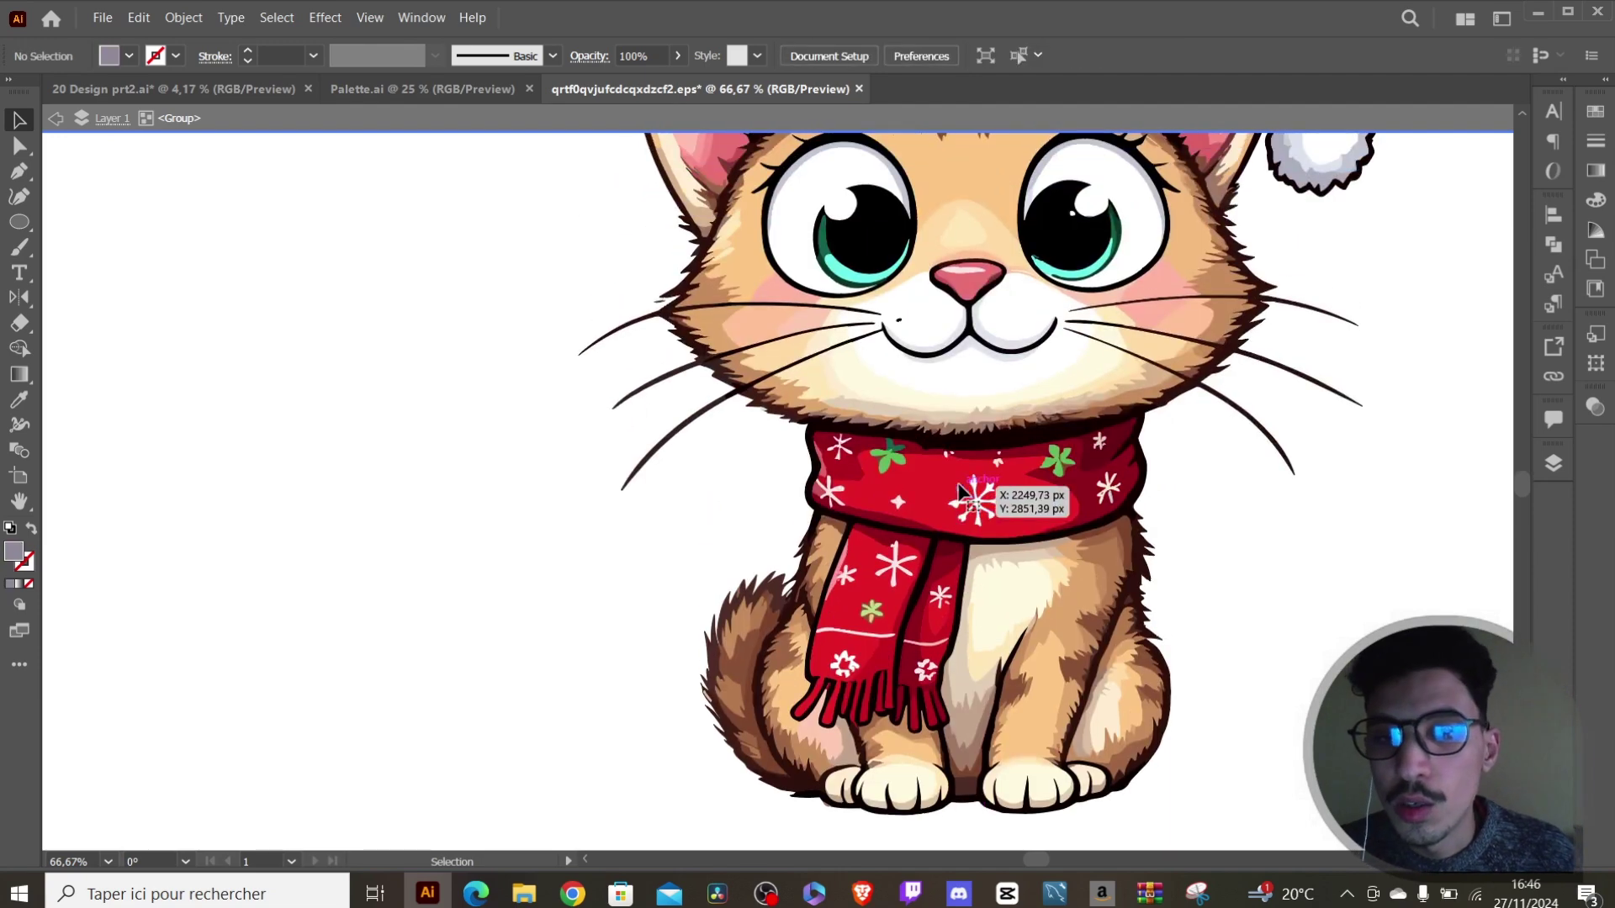
scroll(959, 490, "down", 2, "alt")
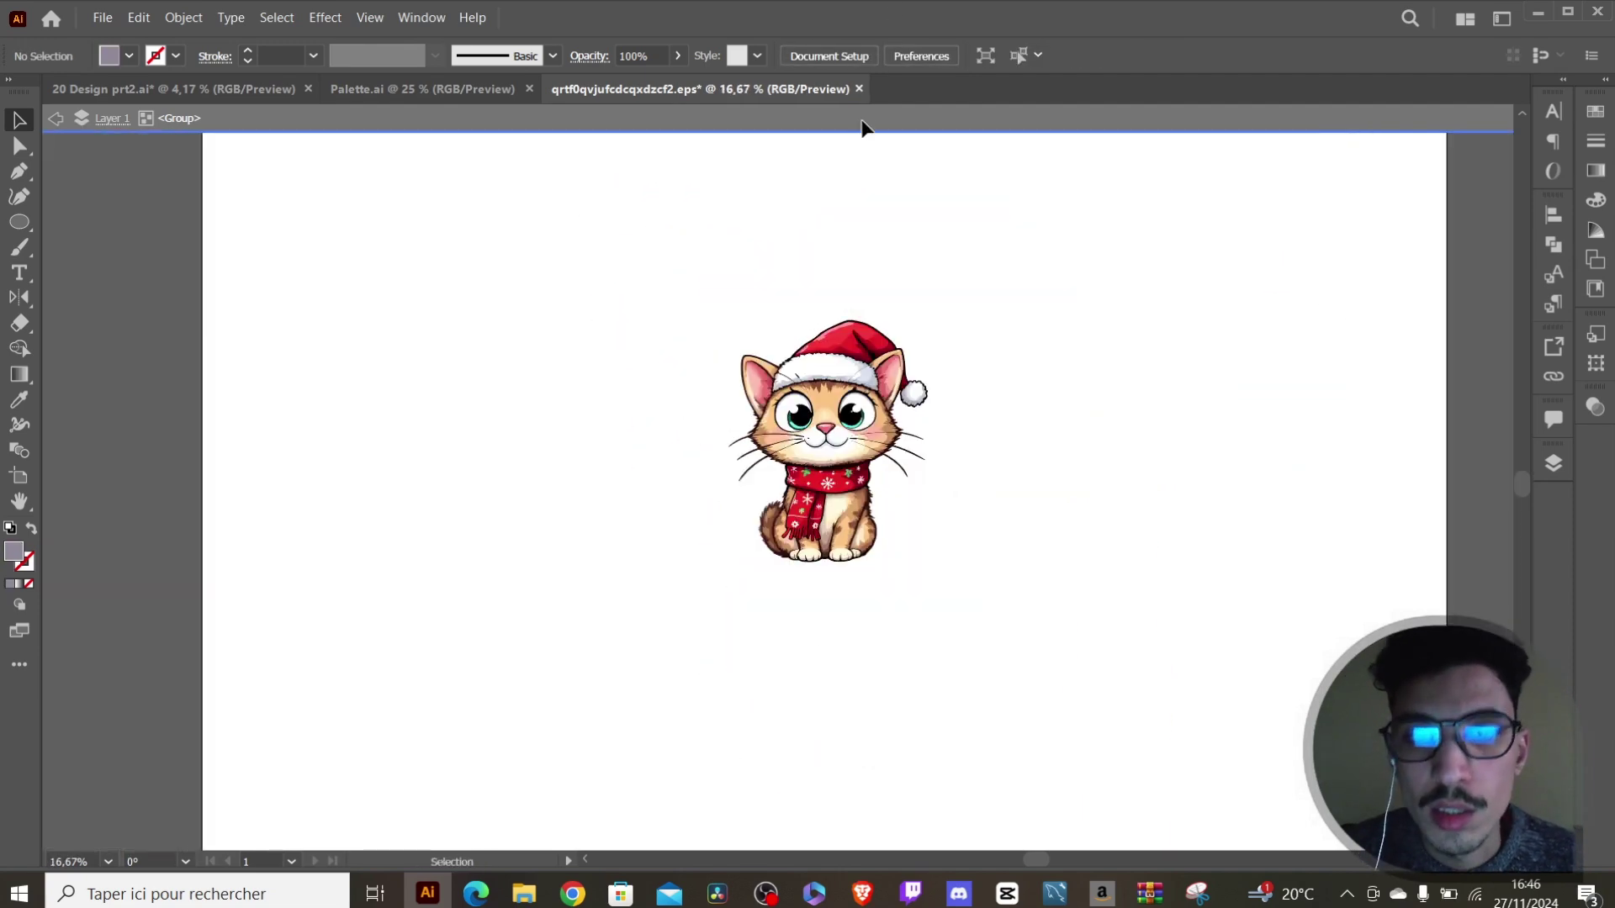
left_click(830, 473)
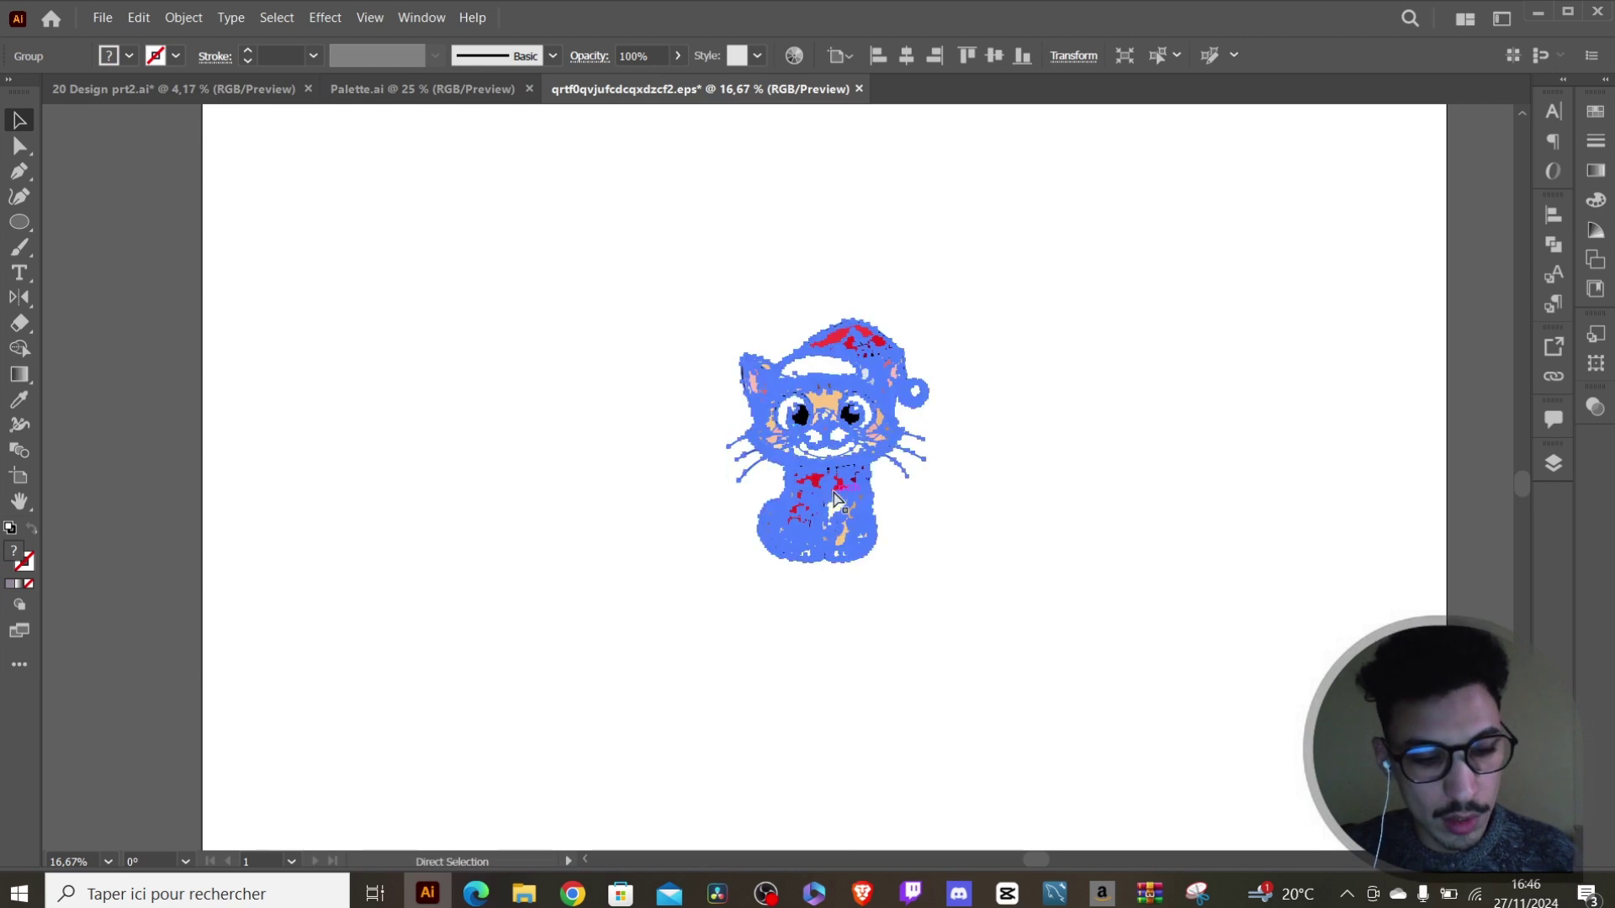
key("Delete")
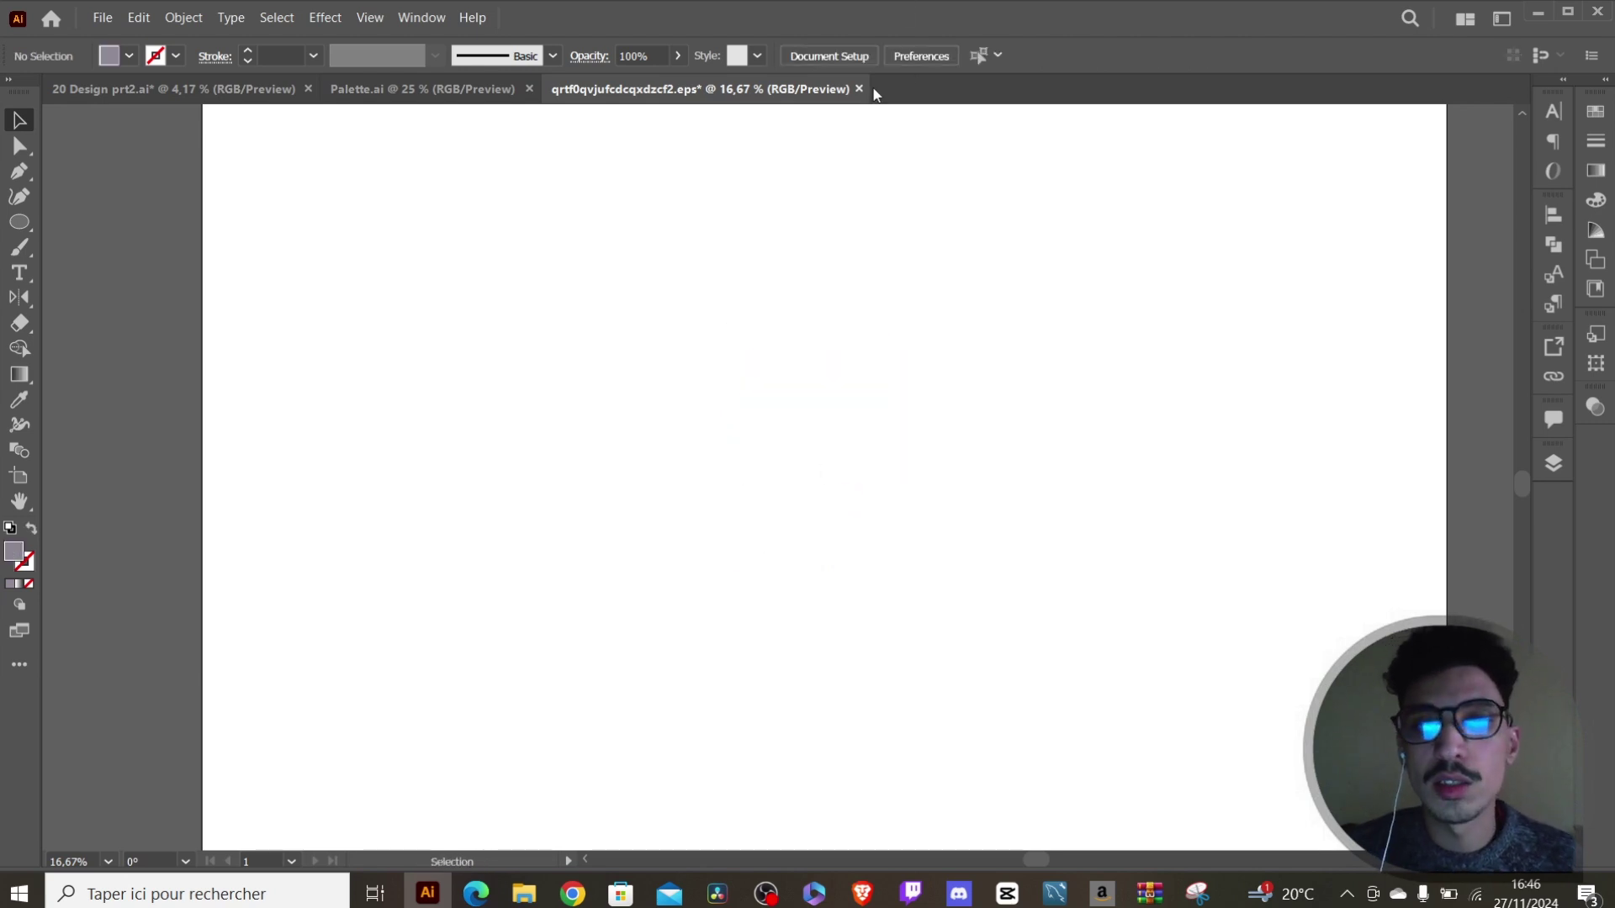
left_click(859, 88)
left_click(908, 474)
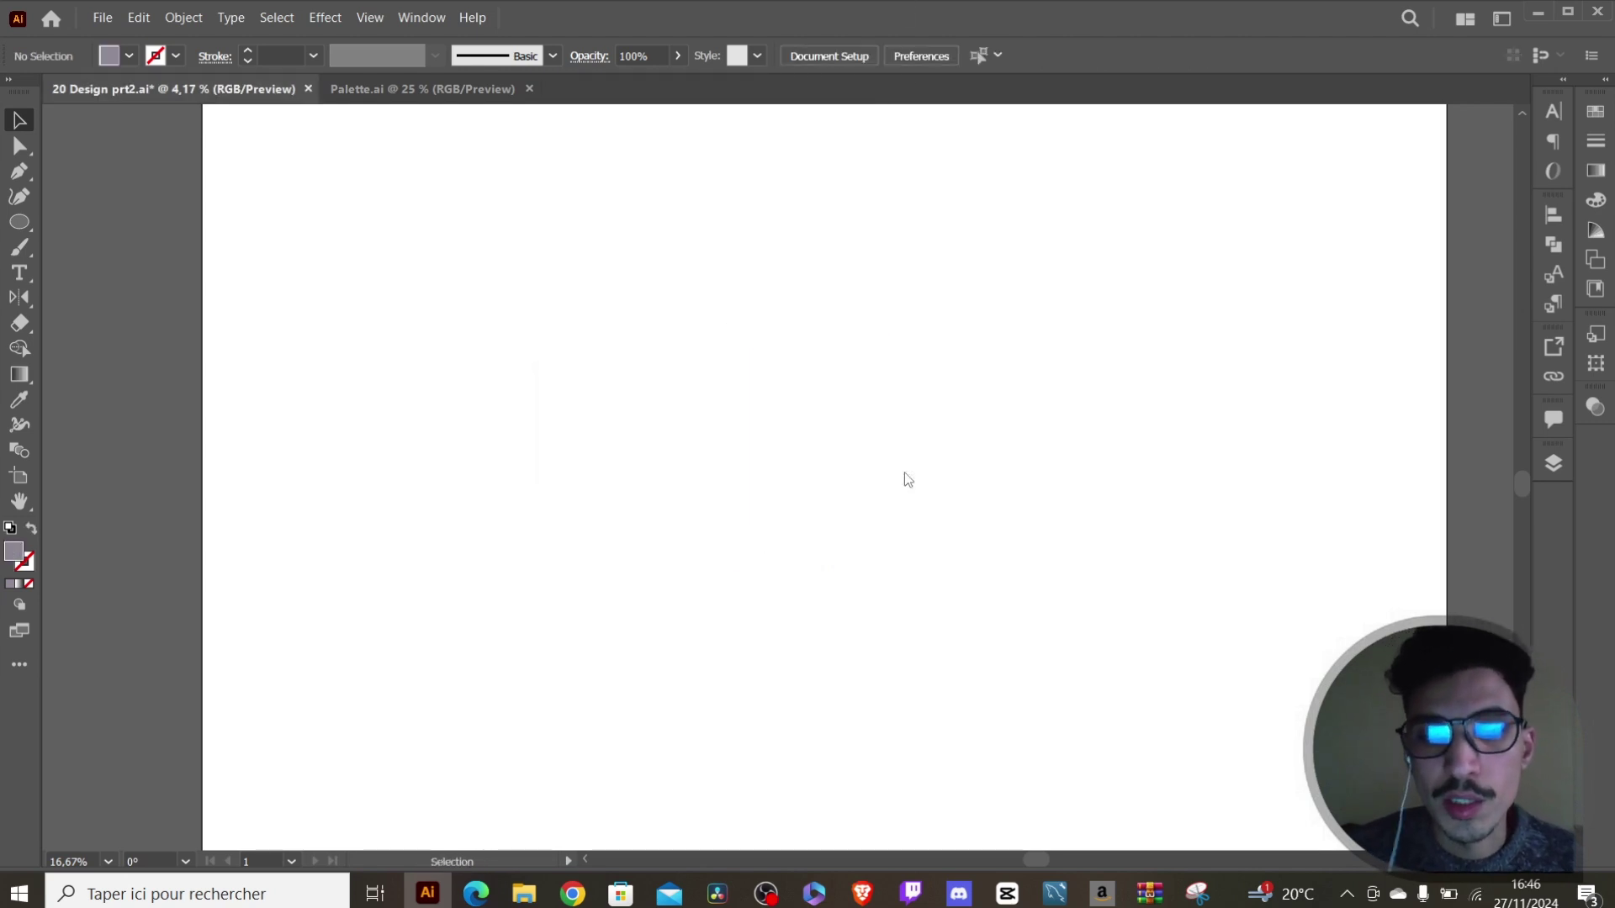
Paste the cat into 20 Design prt2.ai and enlarge it to nearly fill the artboard.
key("ctrl+v")
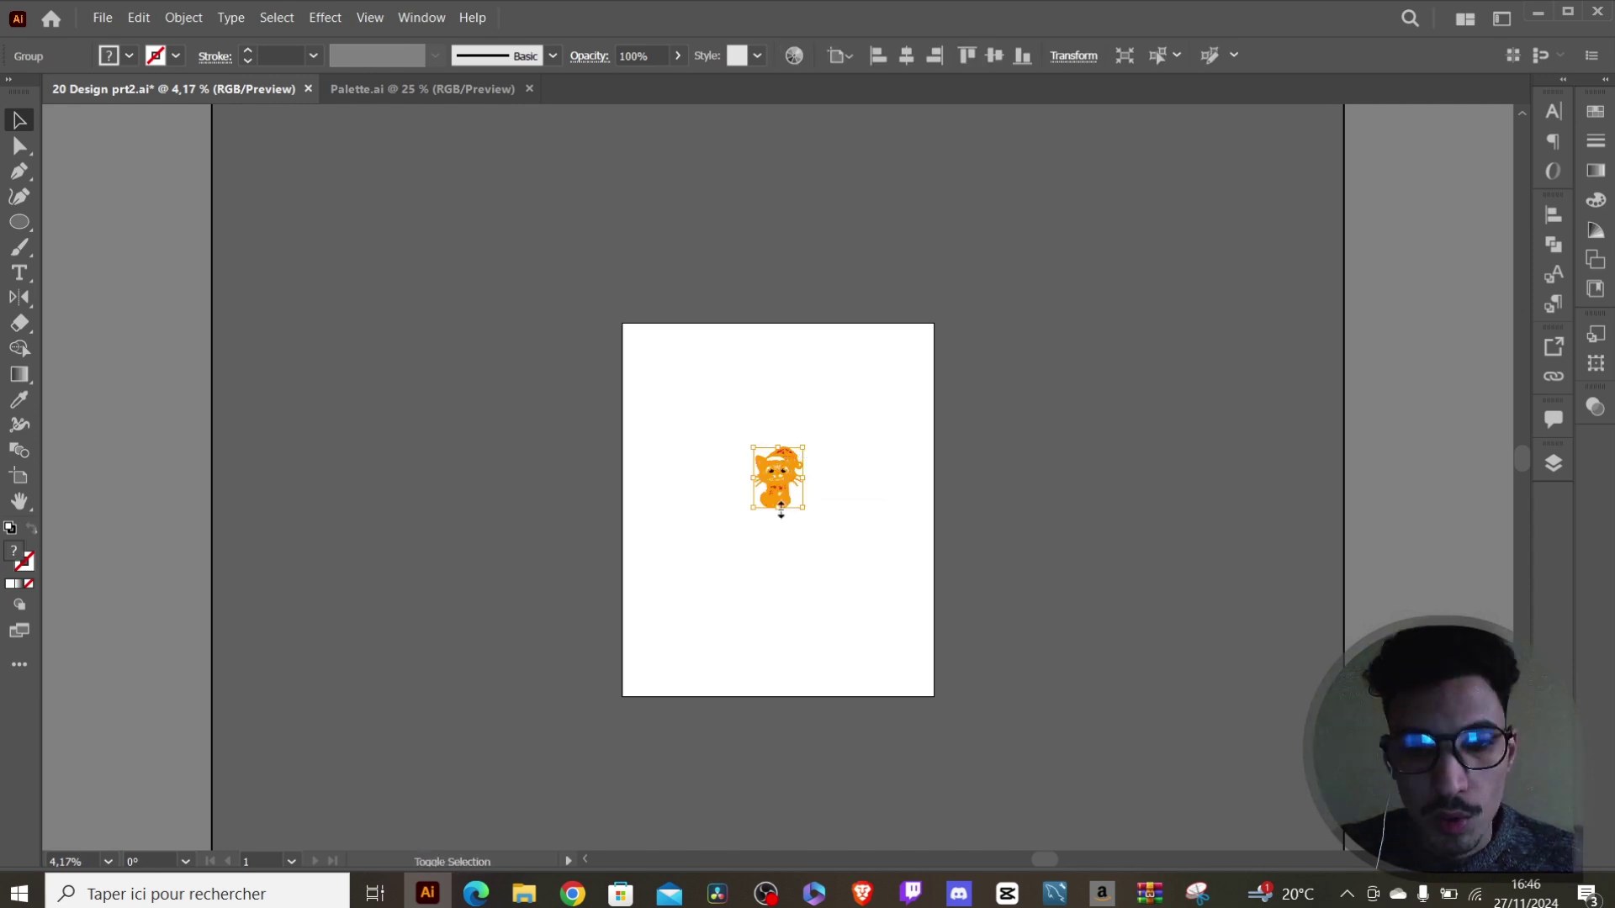
left_click_drag(781, 509, 825, 629)
left_click_drag(801, 503, 803, 542)
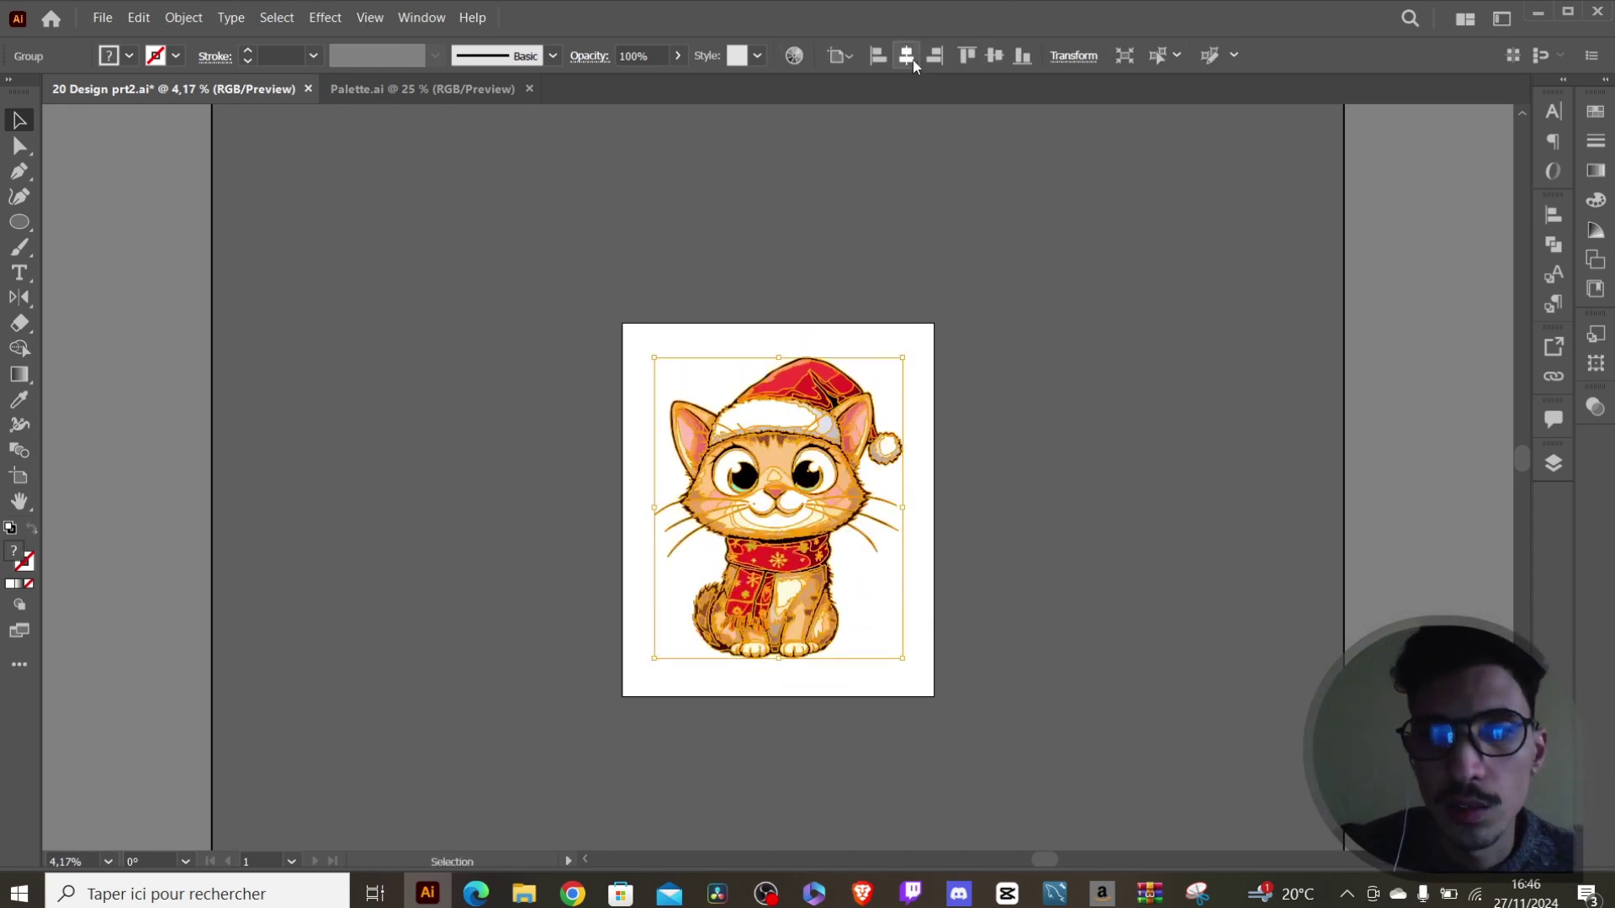
Deselect the cat, switch to the Brave browser and copy "Meowy Christmas" from the Amazon T-shirt's title.
left_click(744, 287)
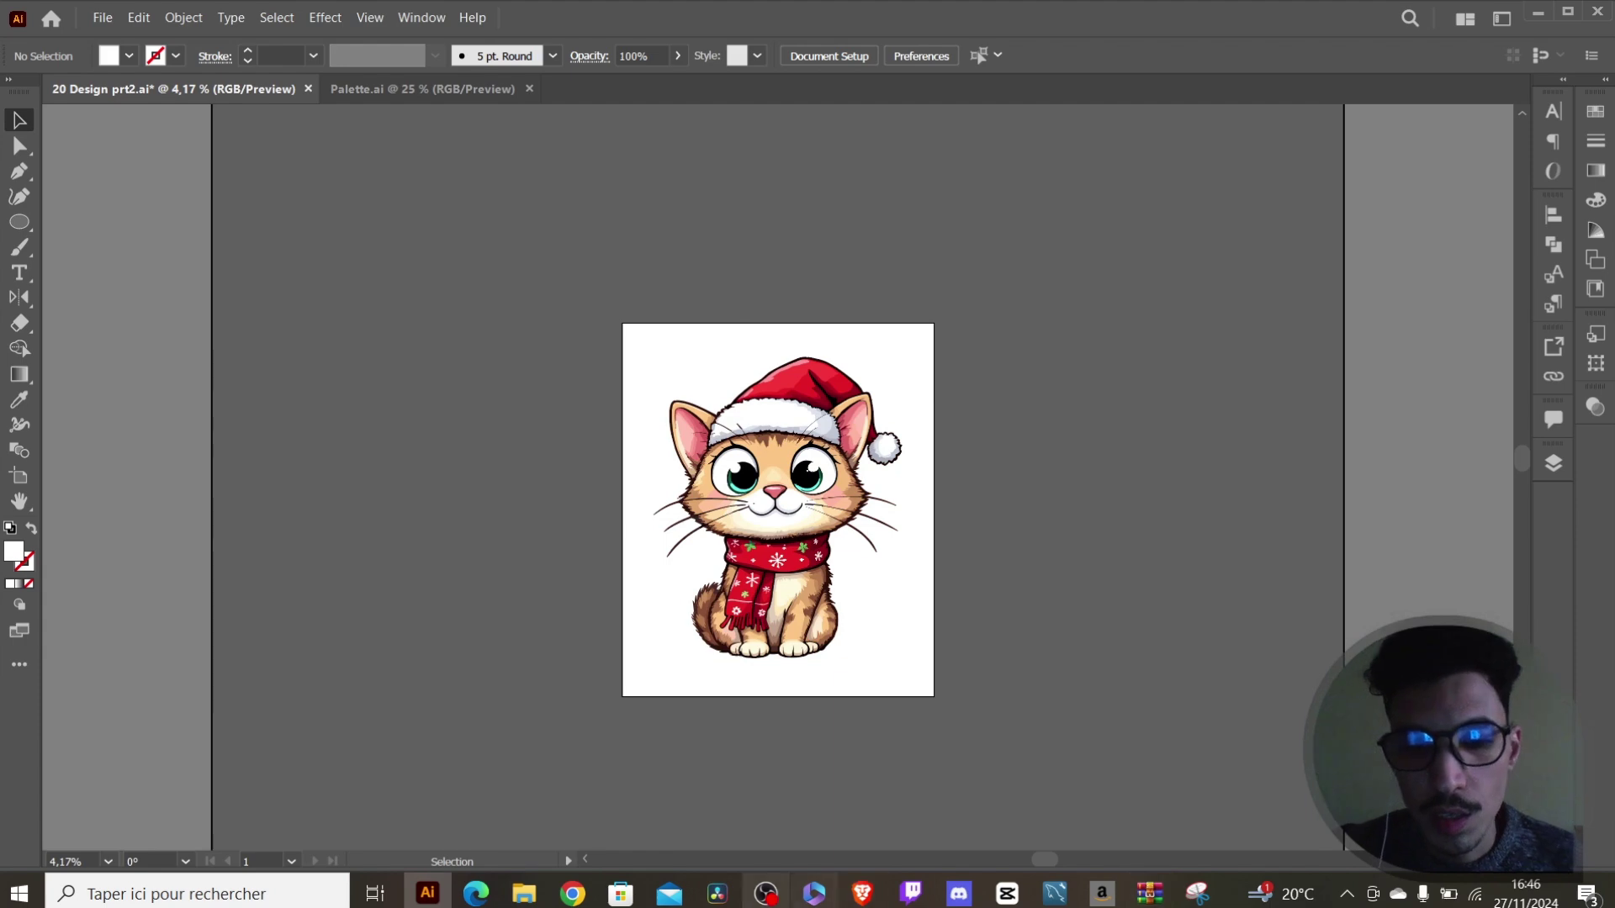
left_click(862, 893)
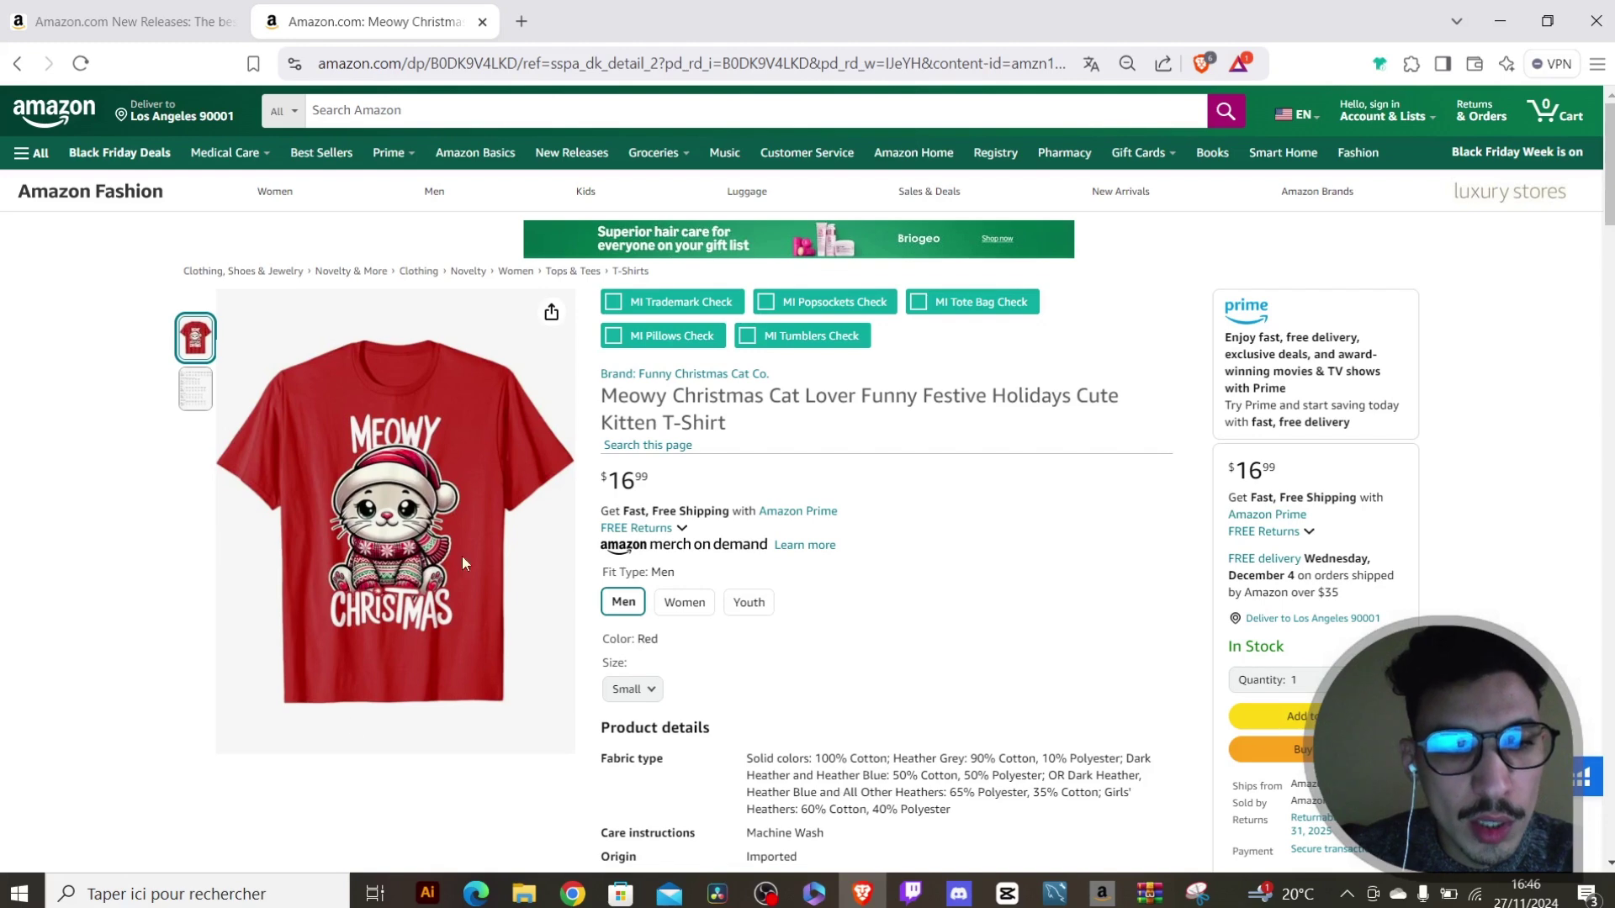
left_click_drag(601, 395, 767, 398)
key("ctrl+c")
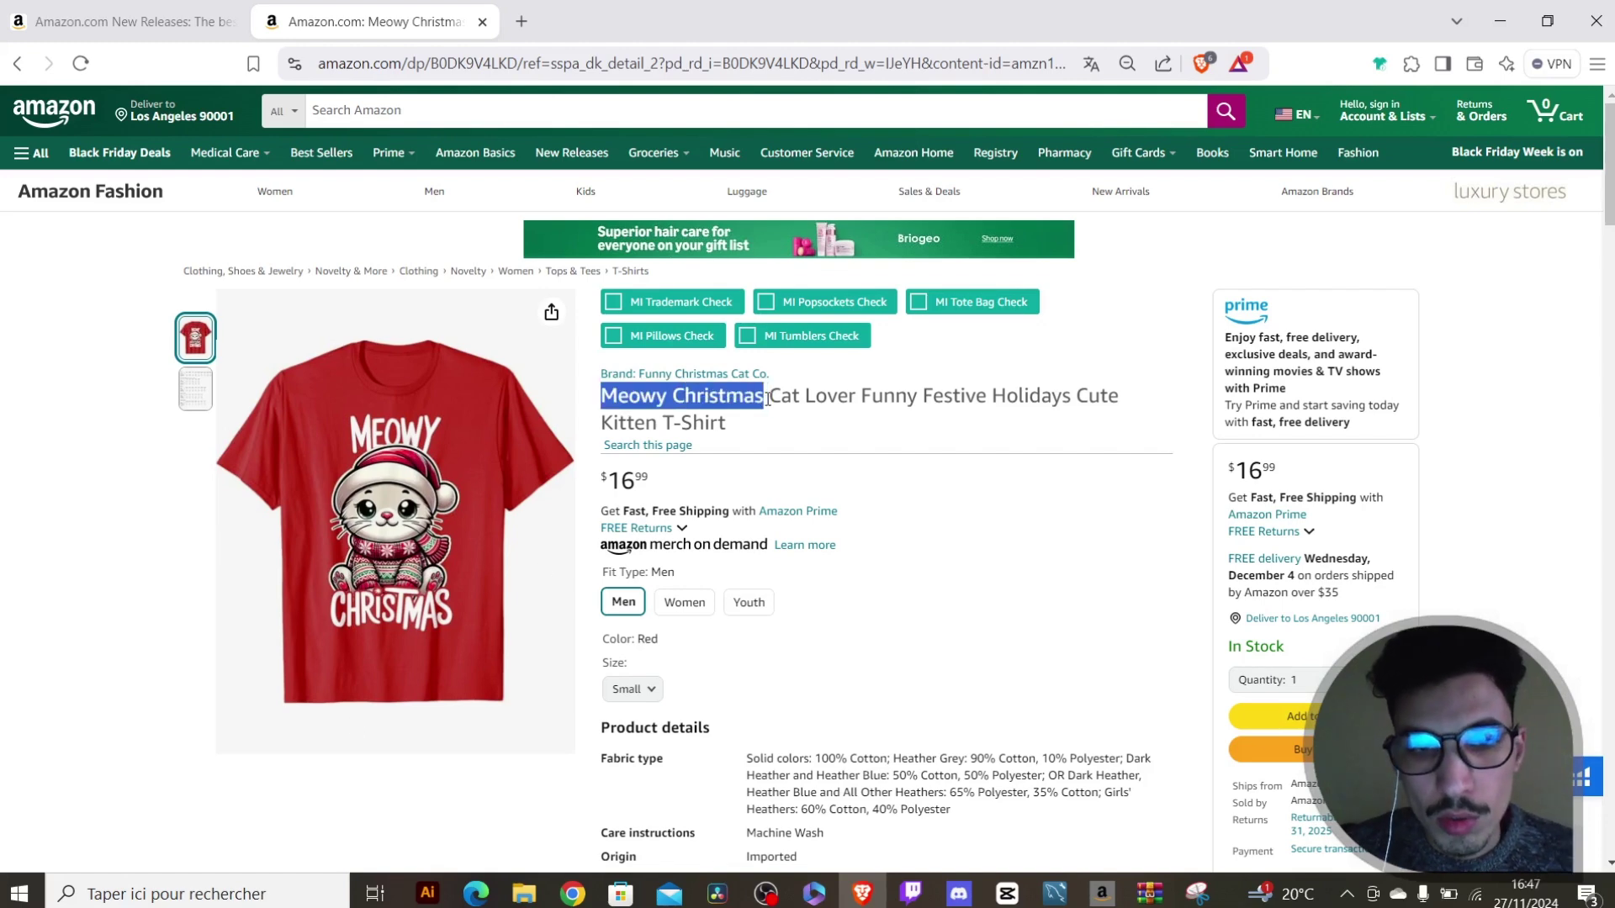
Switch back to Illustrator, paste "Meowy Christmas" as text, and move it above the artboard.
key("alt+Tab")
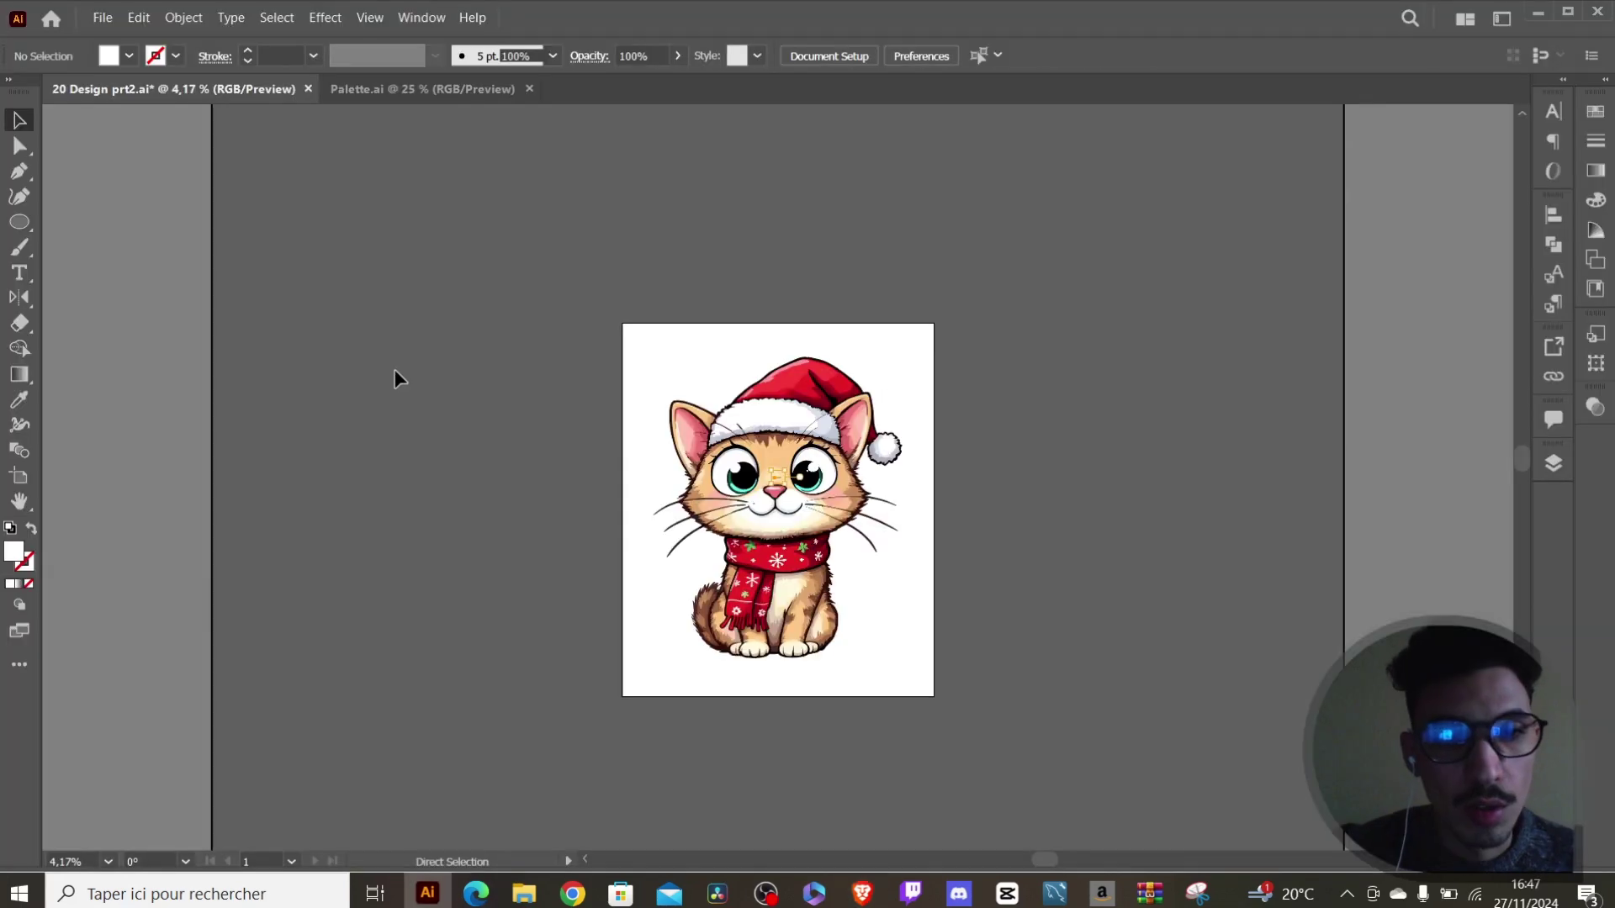
key("ctrl+v")
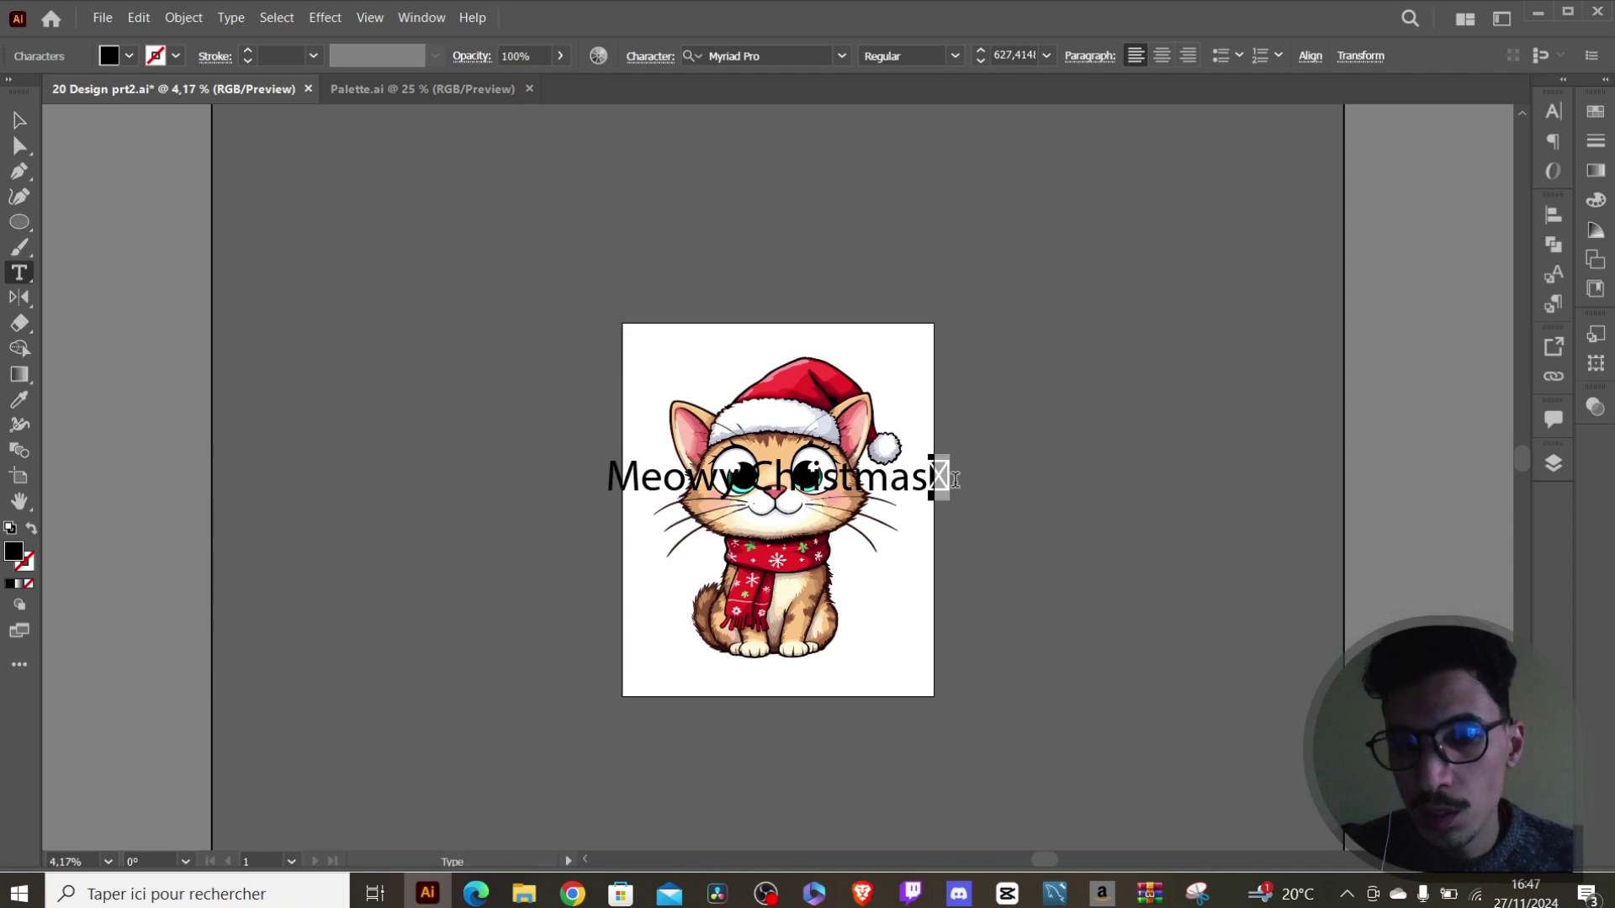
left_click(18, 121)
left_click_drag(900, 476, 921, 237)
Set the font of the "Meowy Christmas" text to Camica.
left_click(841, 57)
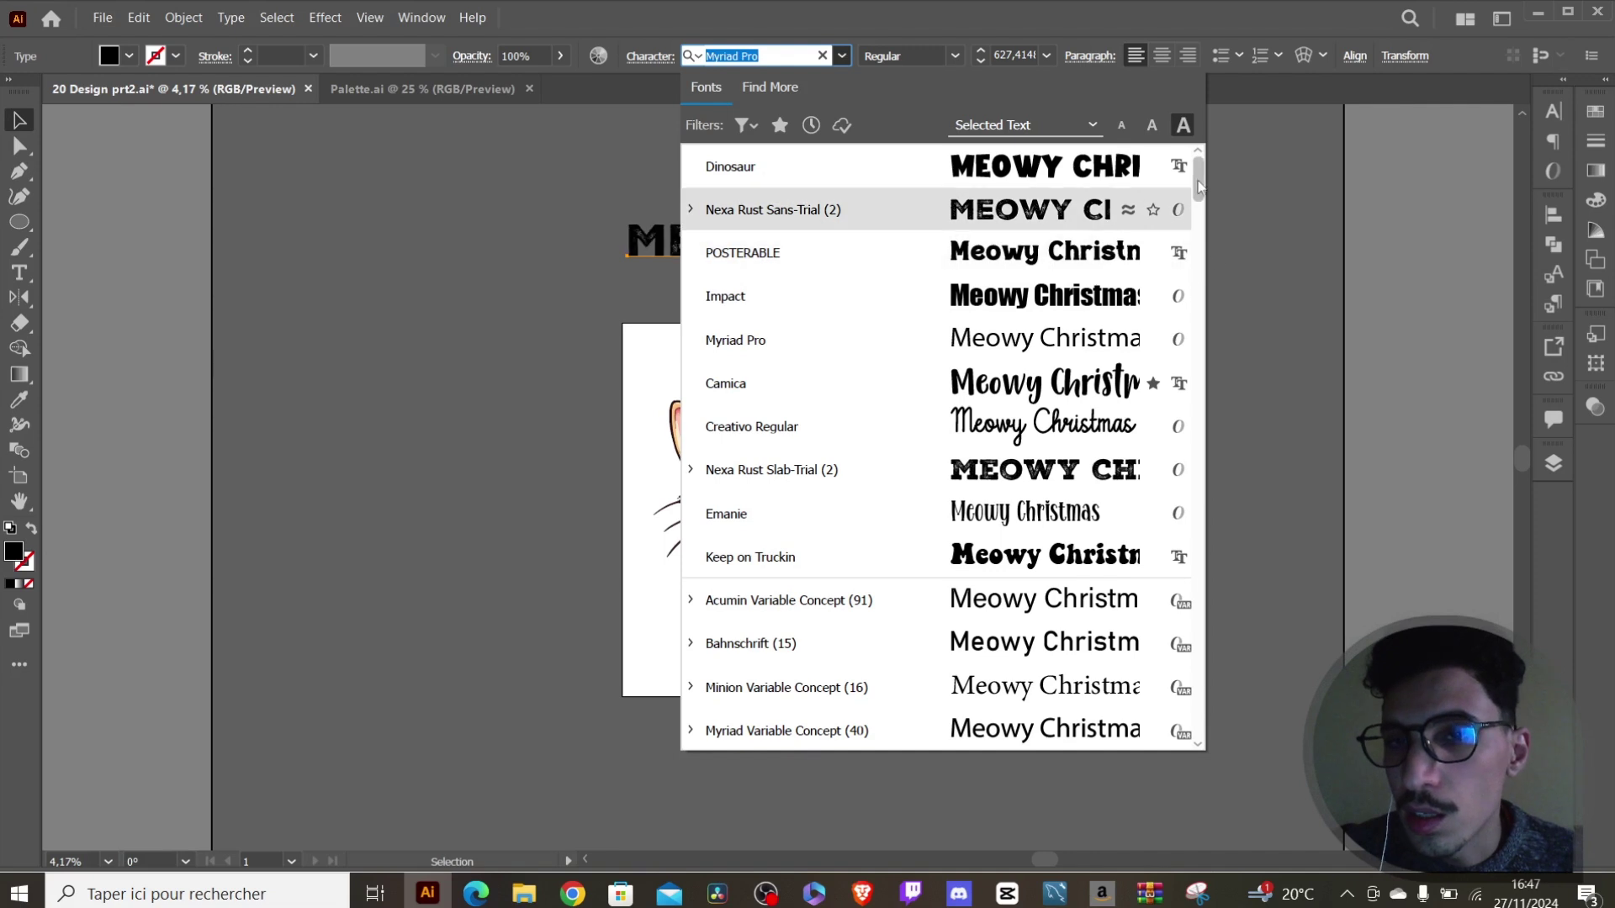
scroll(1200, 192, "down", 1)
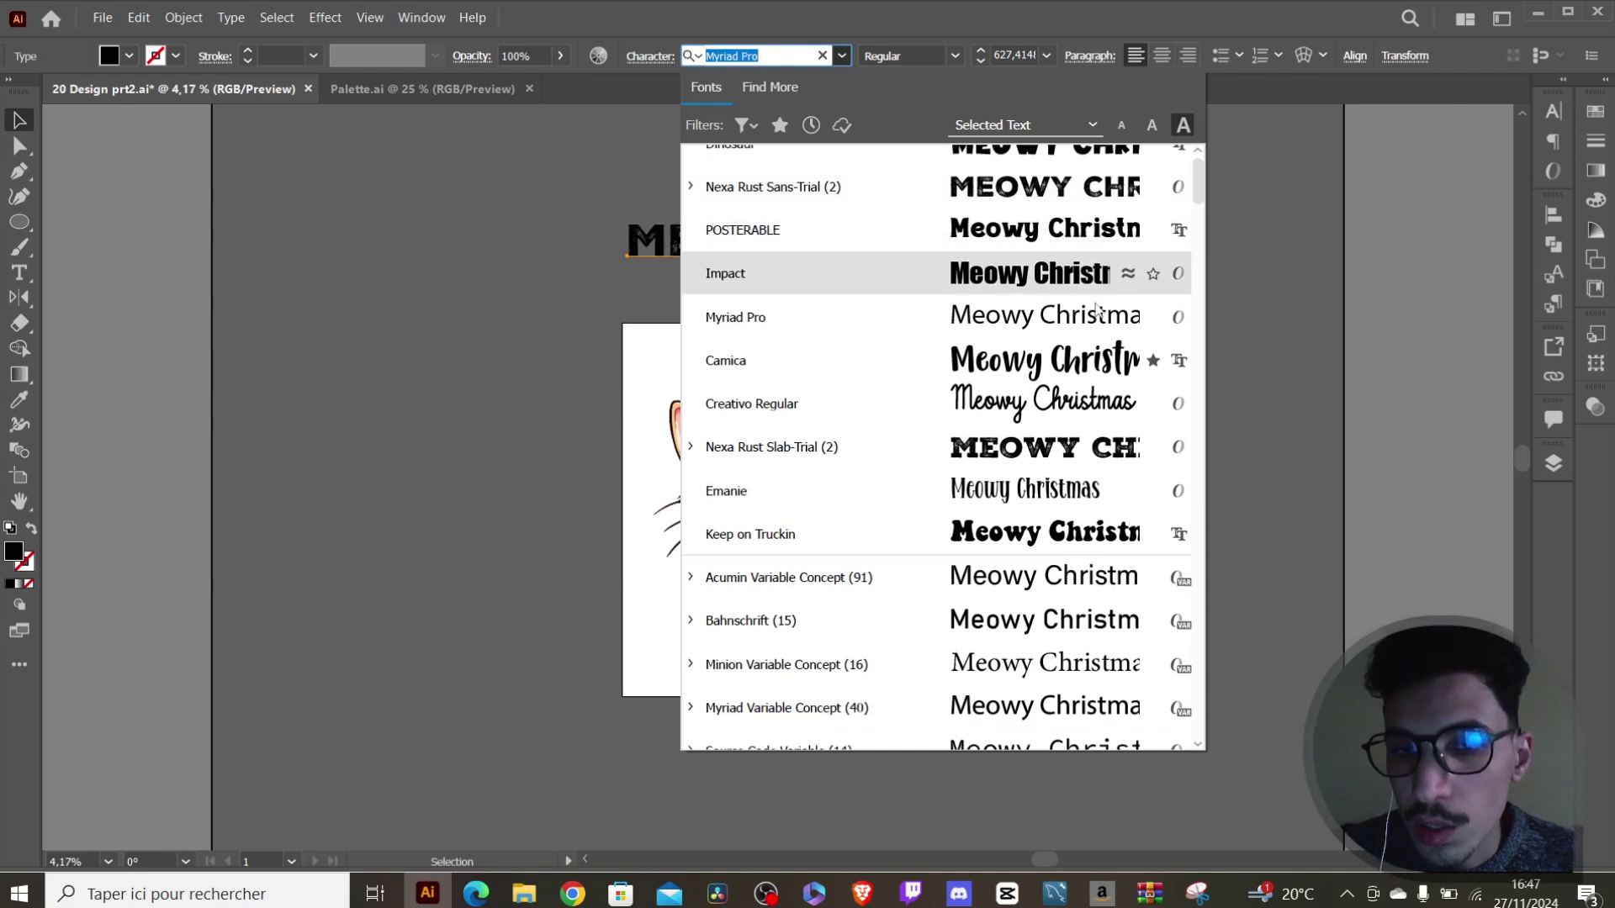
left_click(1042, 370)
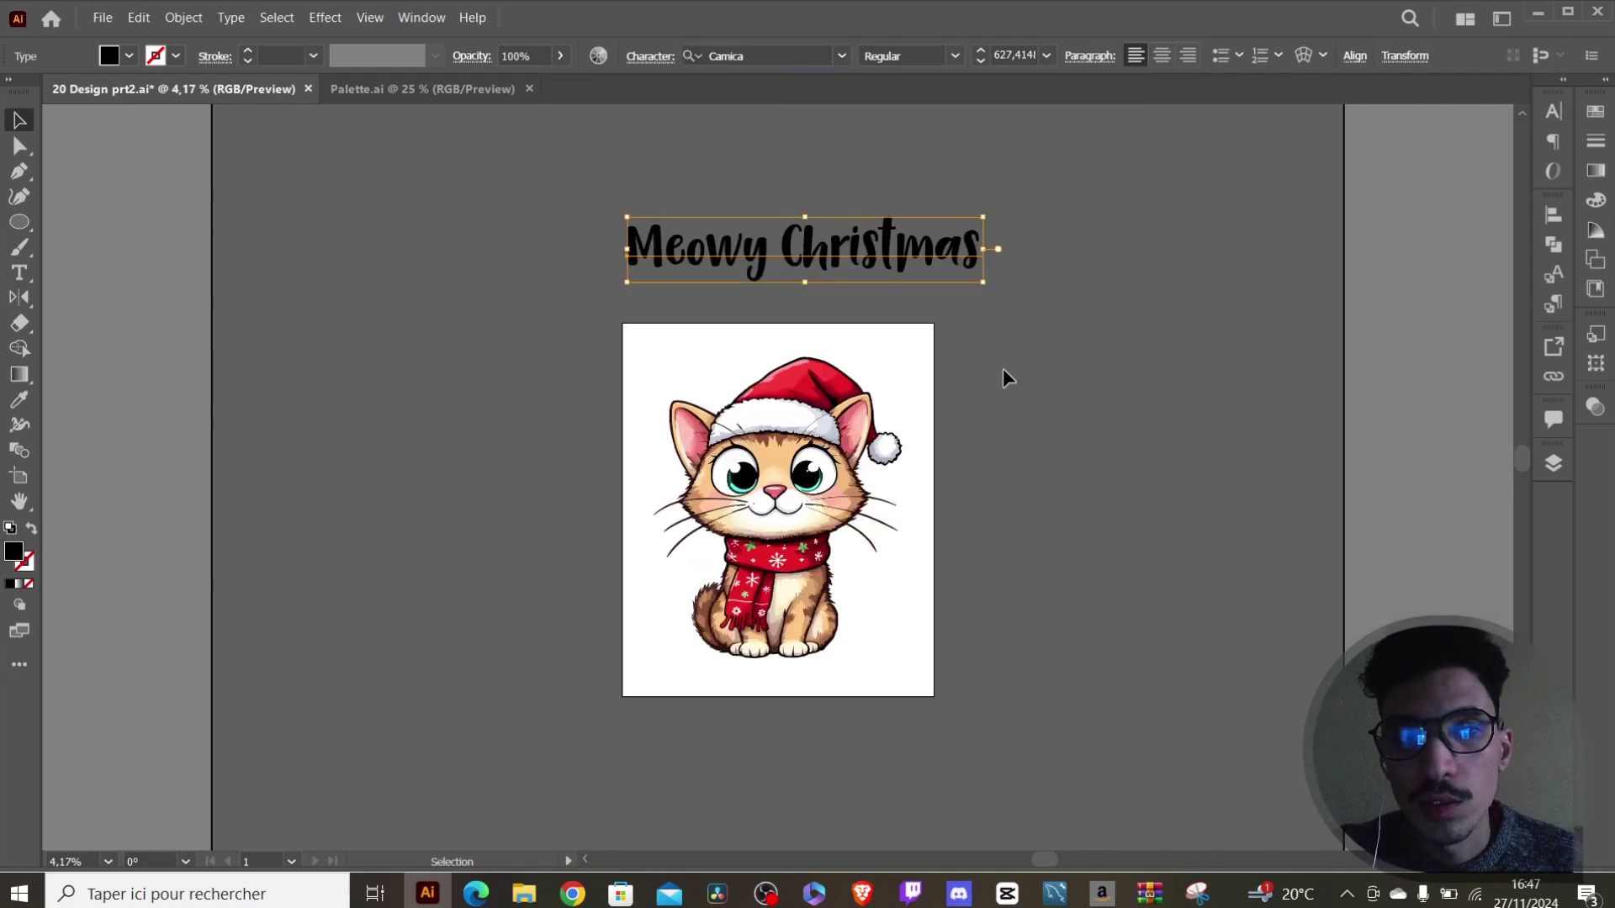
Copy the word "Christmas" and remove it from the text so that only "Meowy" is left.
double_click(814, 253)
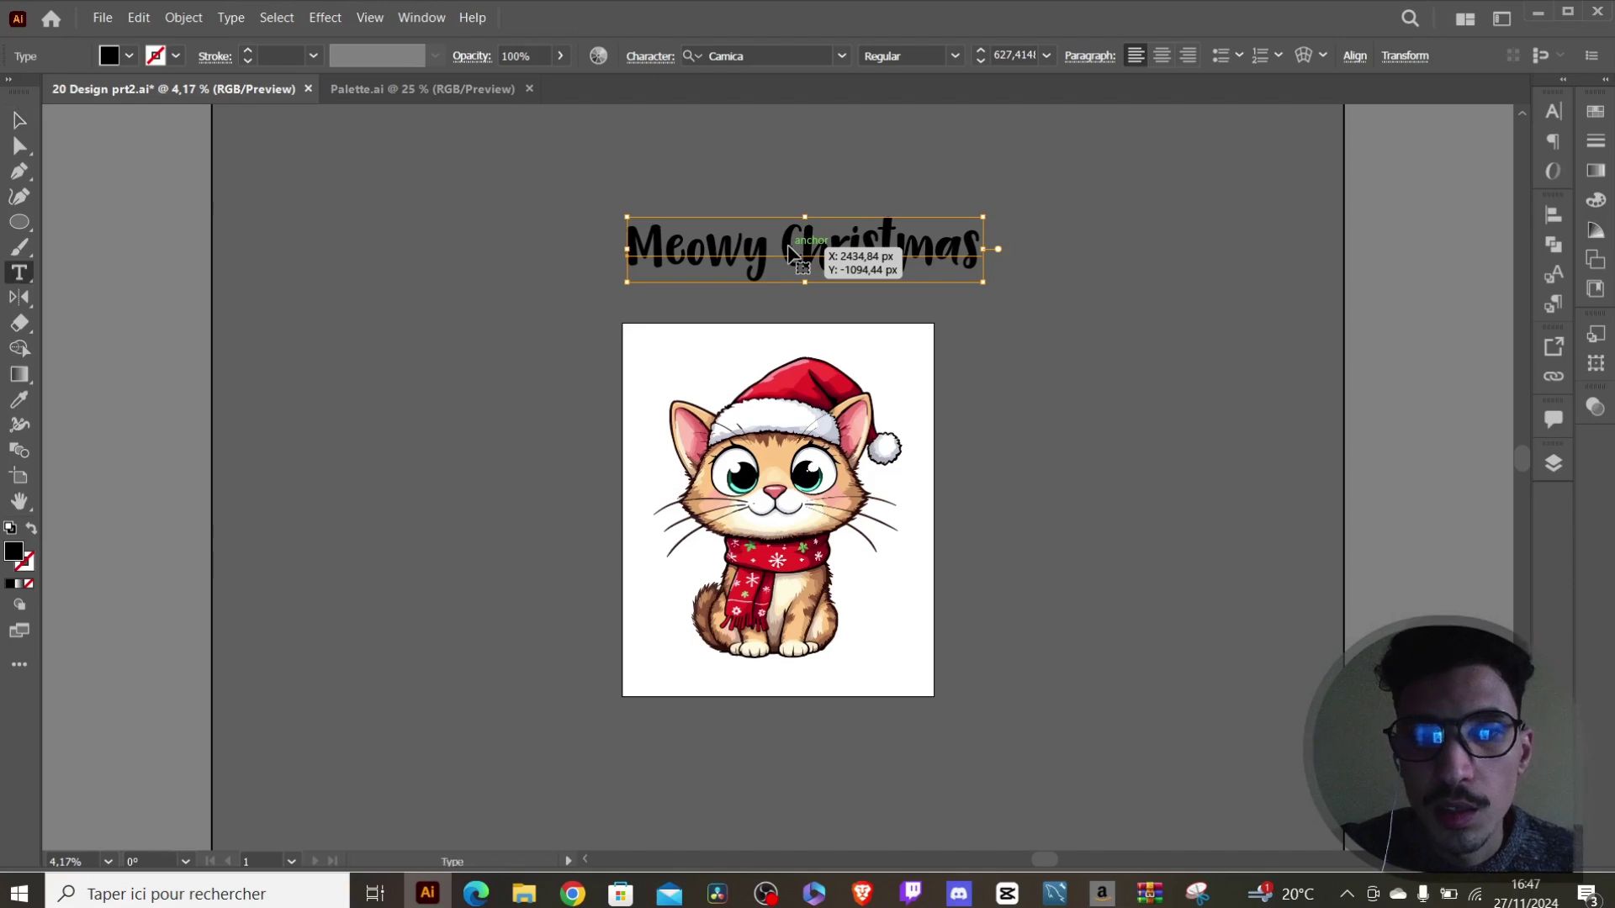
left_click_drag(782, 248, 988, 257)
key("ctrl+c")
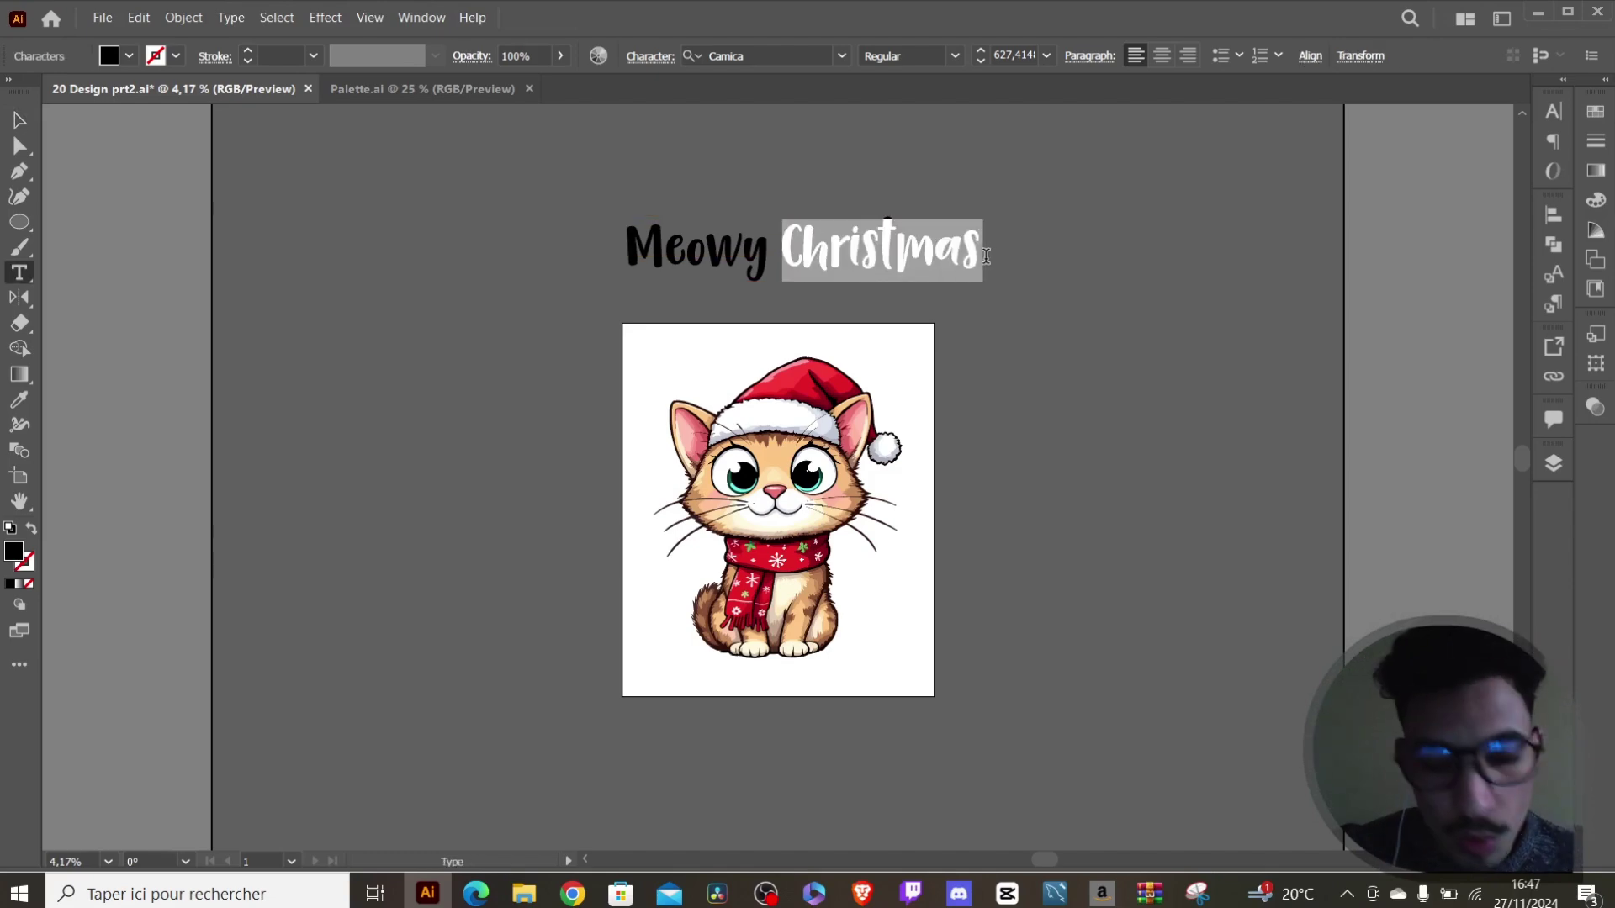
key("BackSpace")
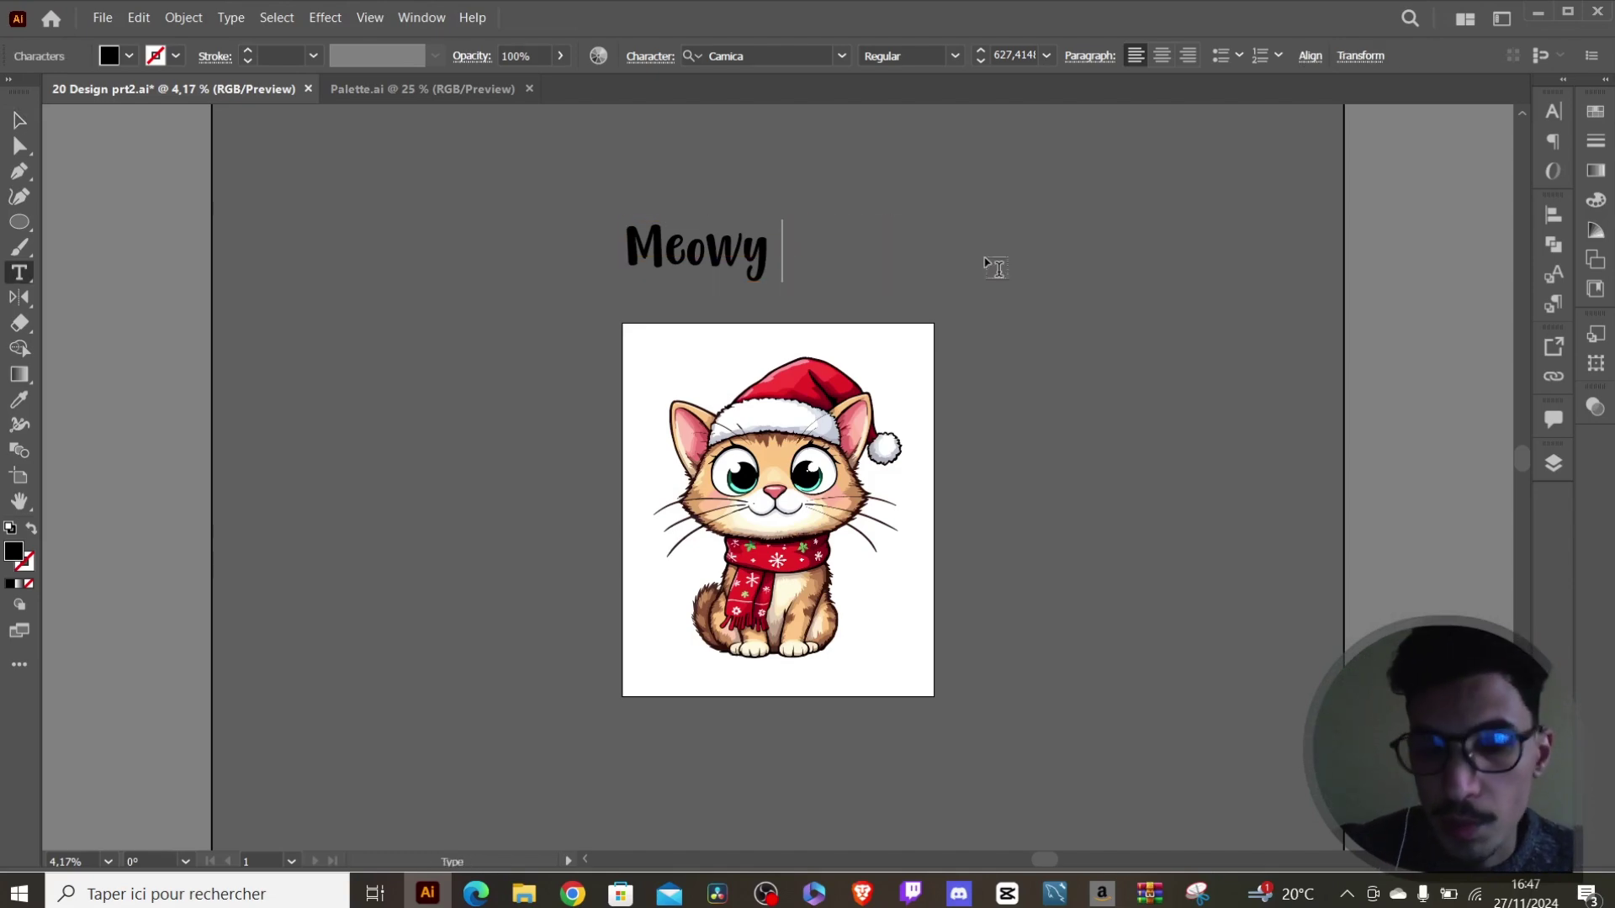
key("Escape")
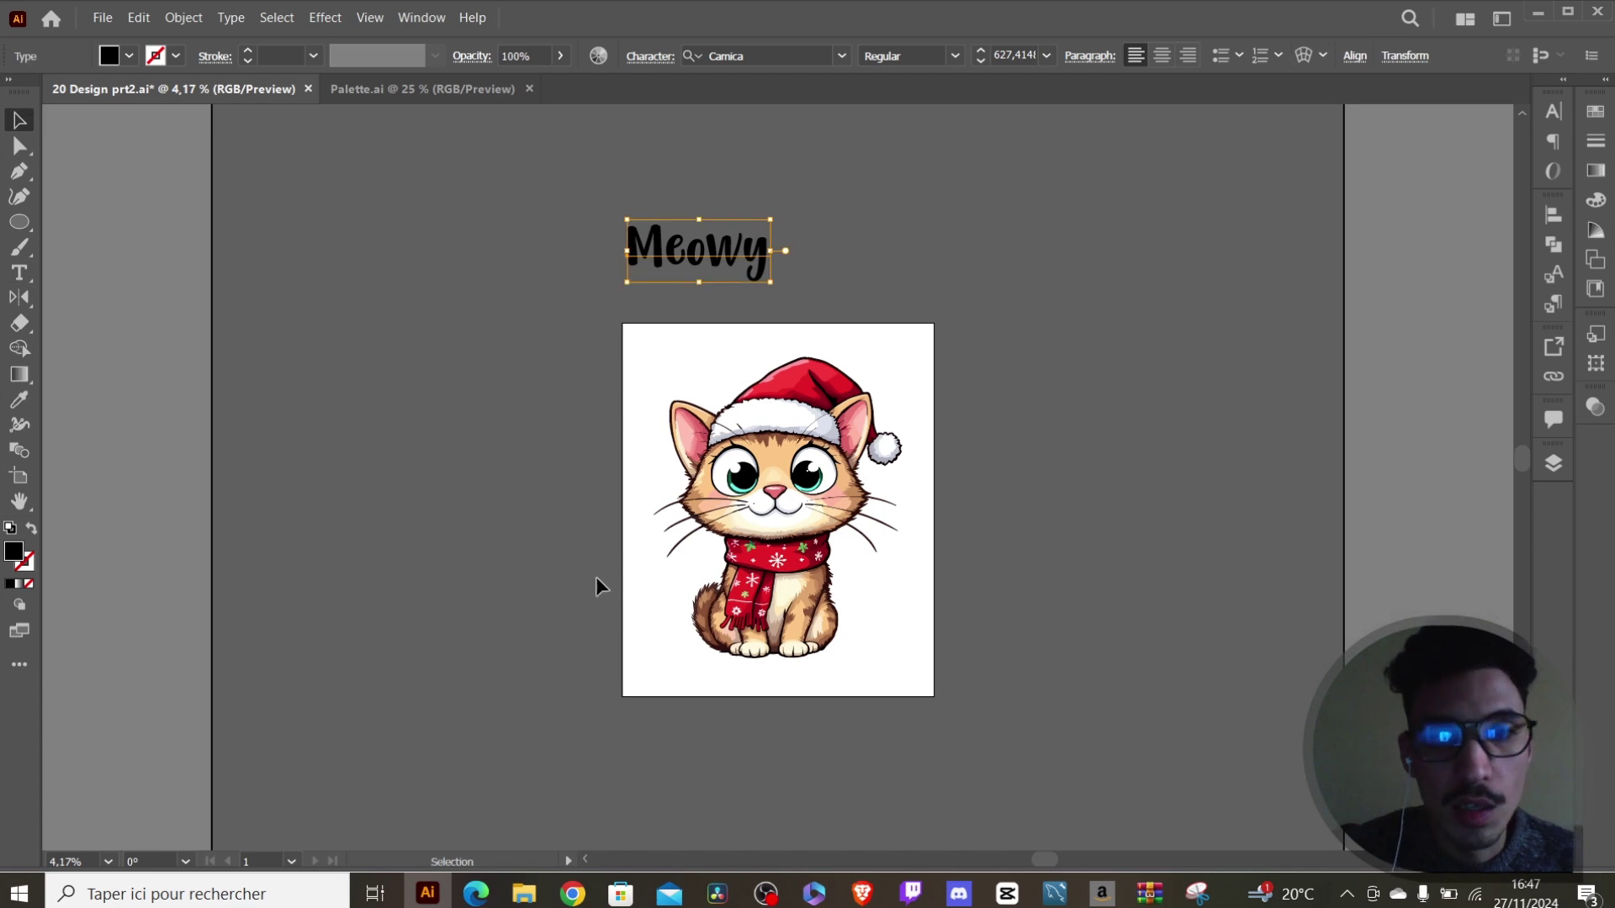
Paste "Christmas" as a separate text at the cat's feet, and place "Meowy" over the hat at the artboard's upper edge.
left_click(604, 498)
key("ctrl+v")
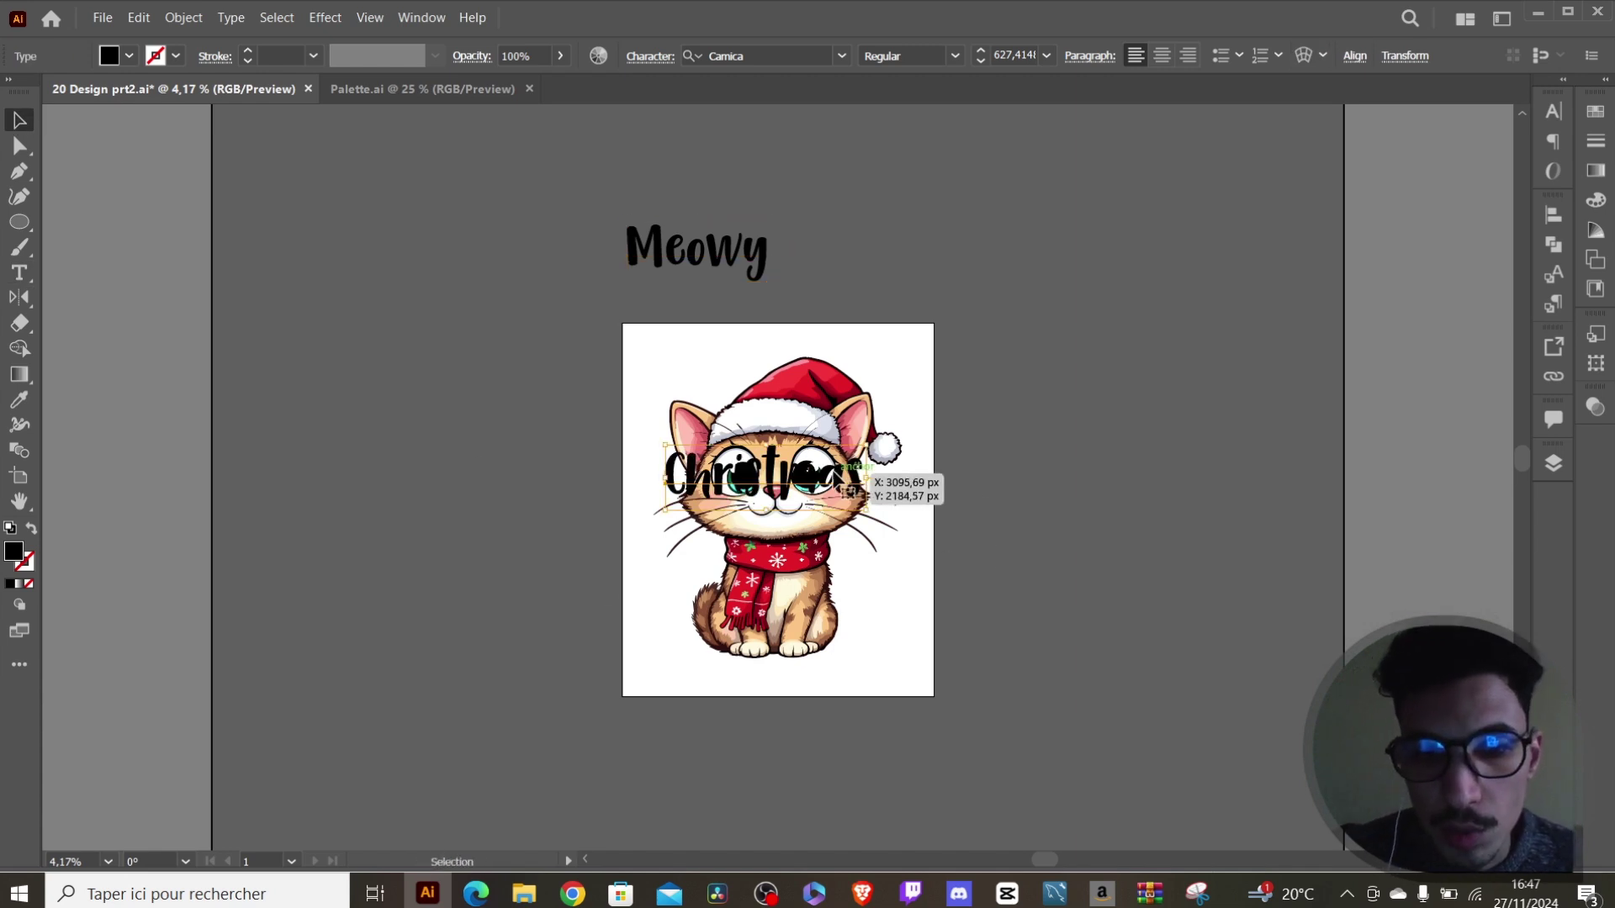
left_click_drag(851, 492, 850, 669)
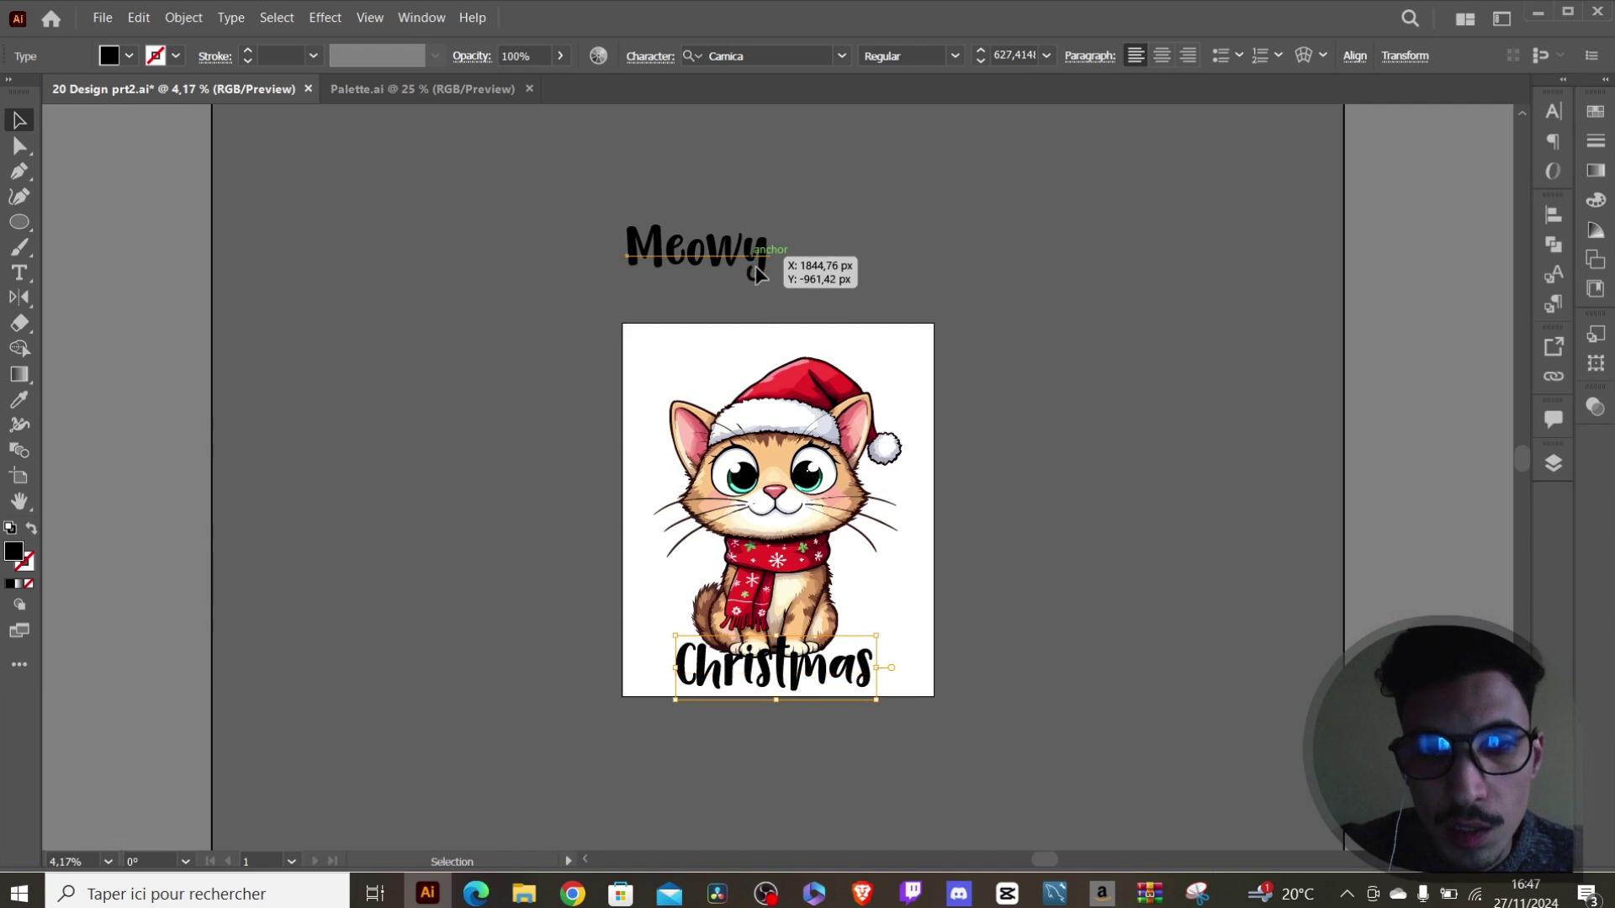
left_click_drag(755, 265, 835, 363)
Fill both words, "Meowy" and "Christmas", with white.
left_click(845, 683, "shift")
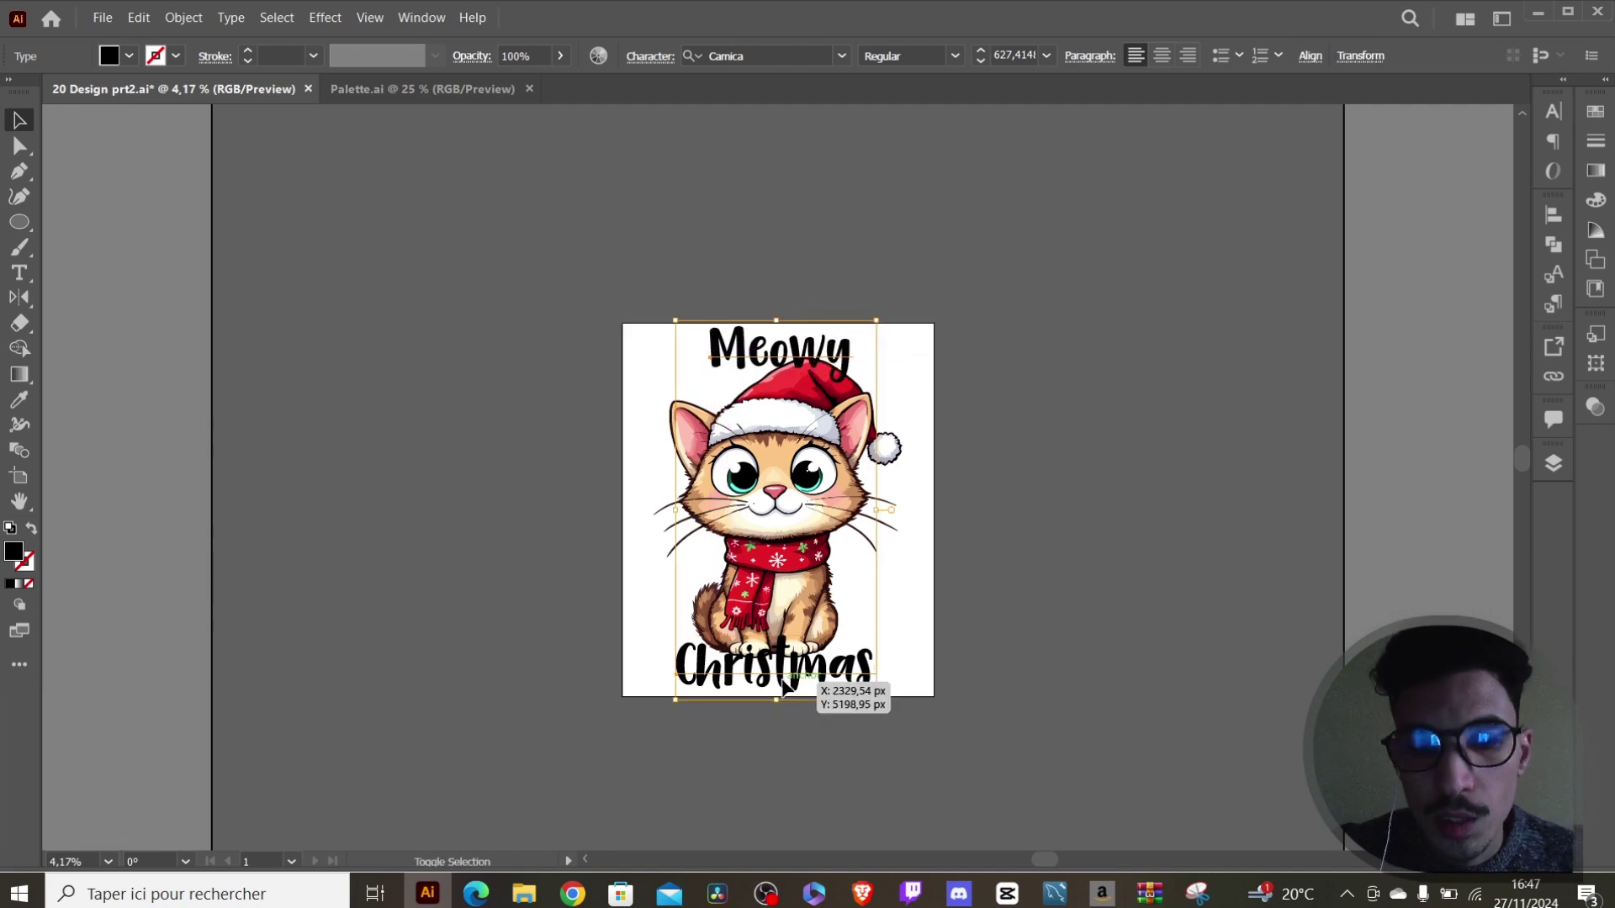
left_click(129, 56)
left_click(42, 94)
Center the two words horizontally, aligned to the artboard, and deselect them.
left_click(1310, 56)
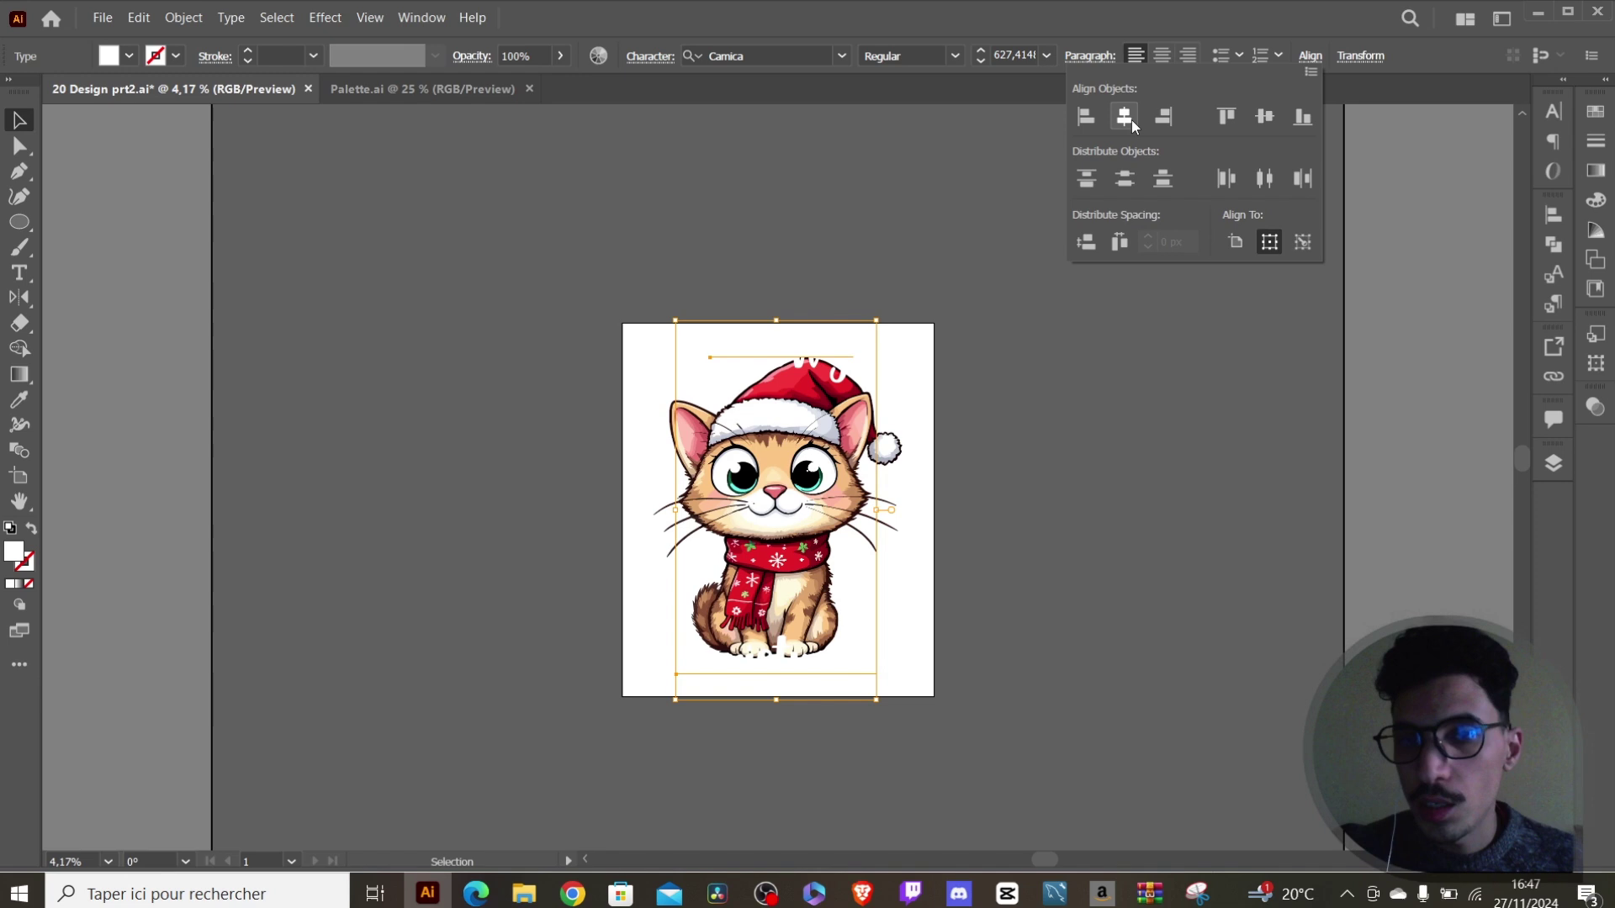
left_click(1234, 245)
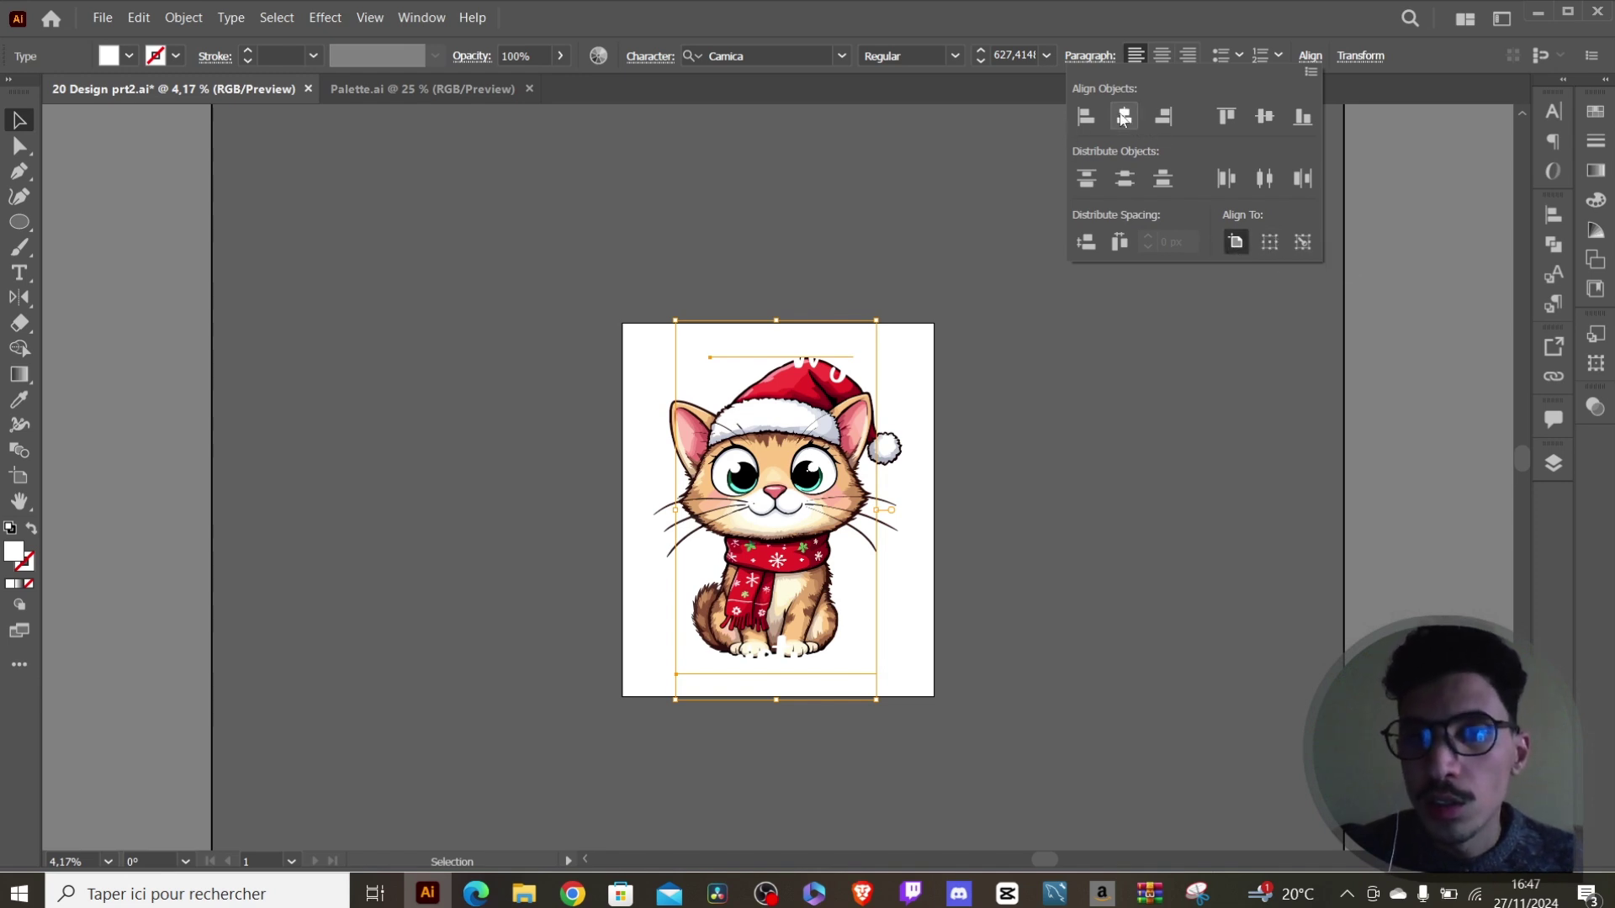
left_click(1123, 118)
left_click(714, 239)
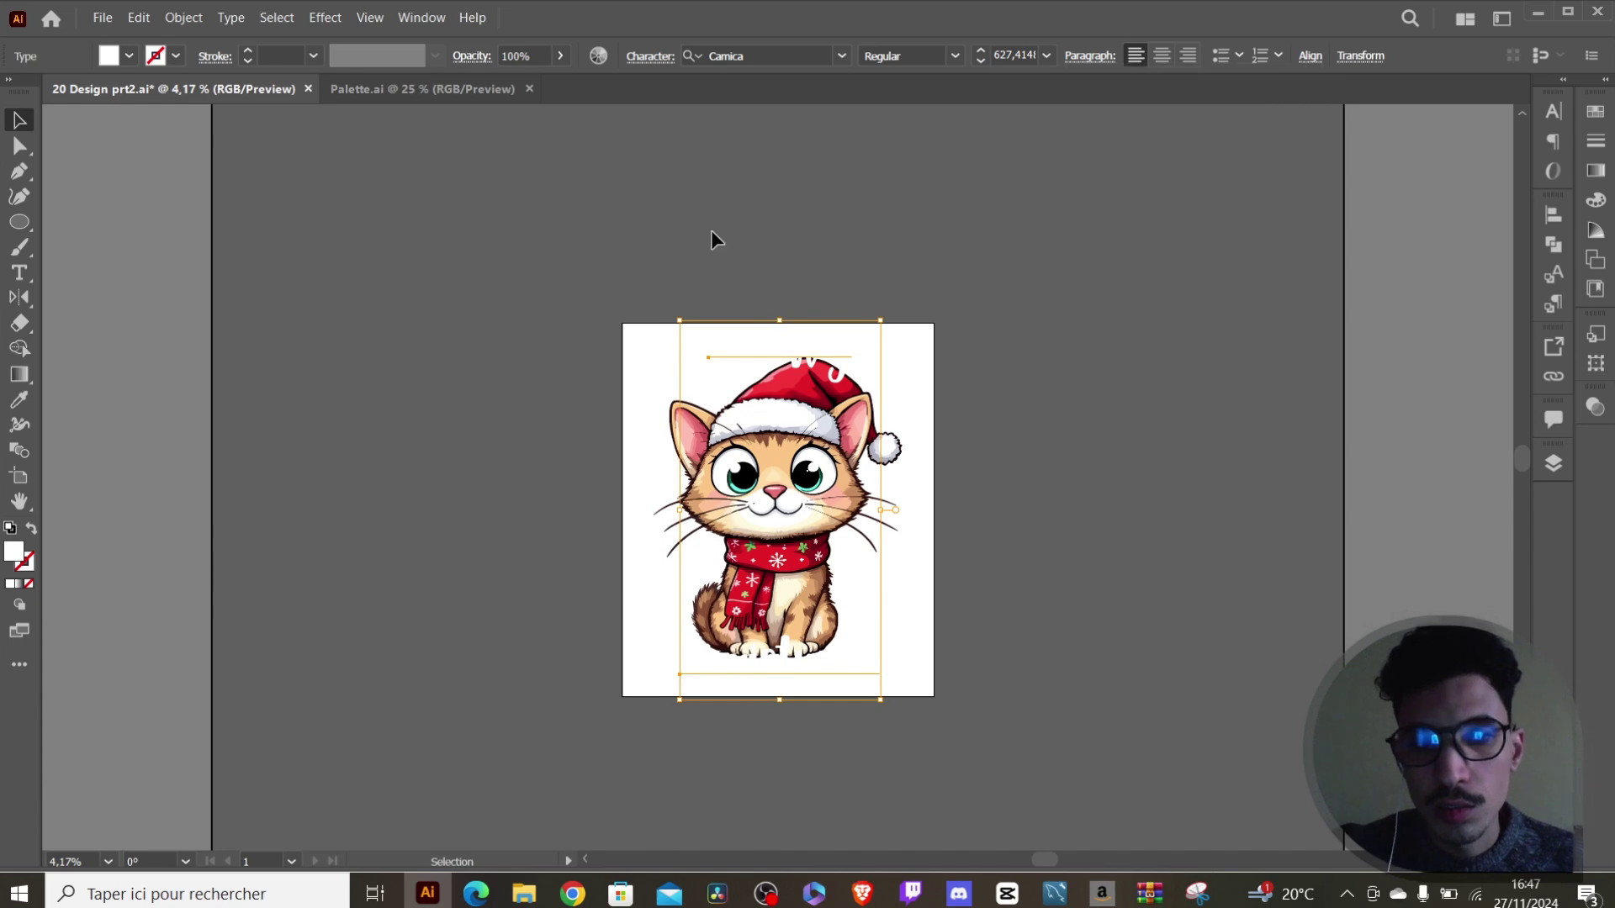
left_click(711, 240)
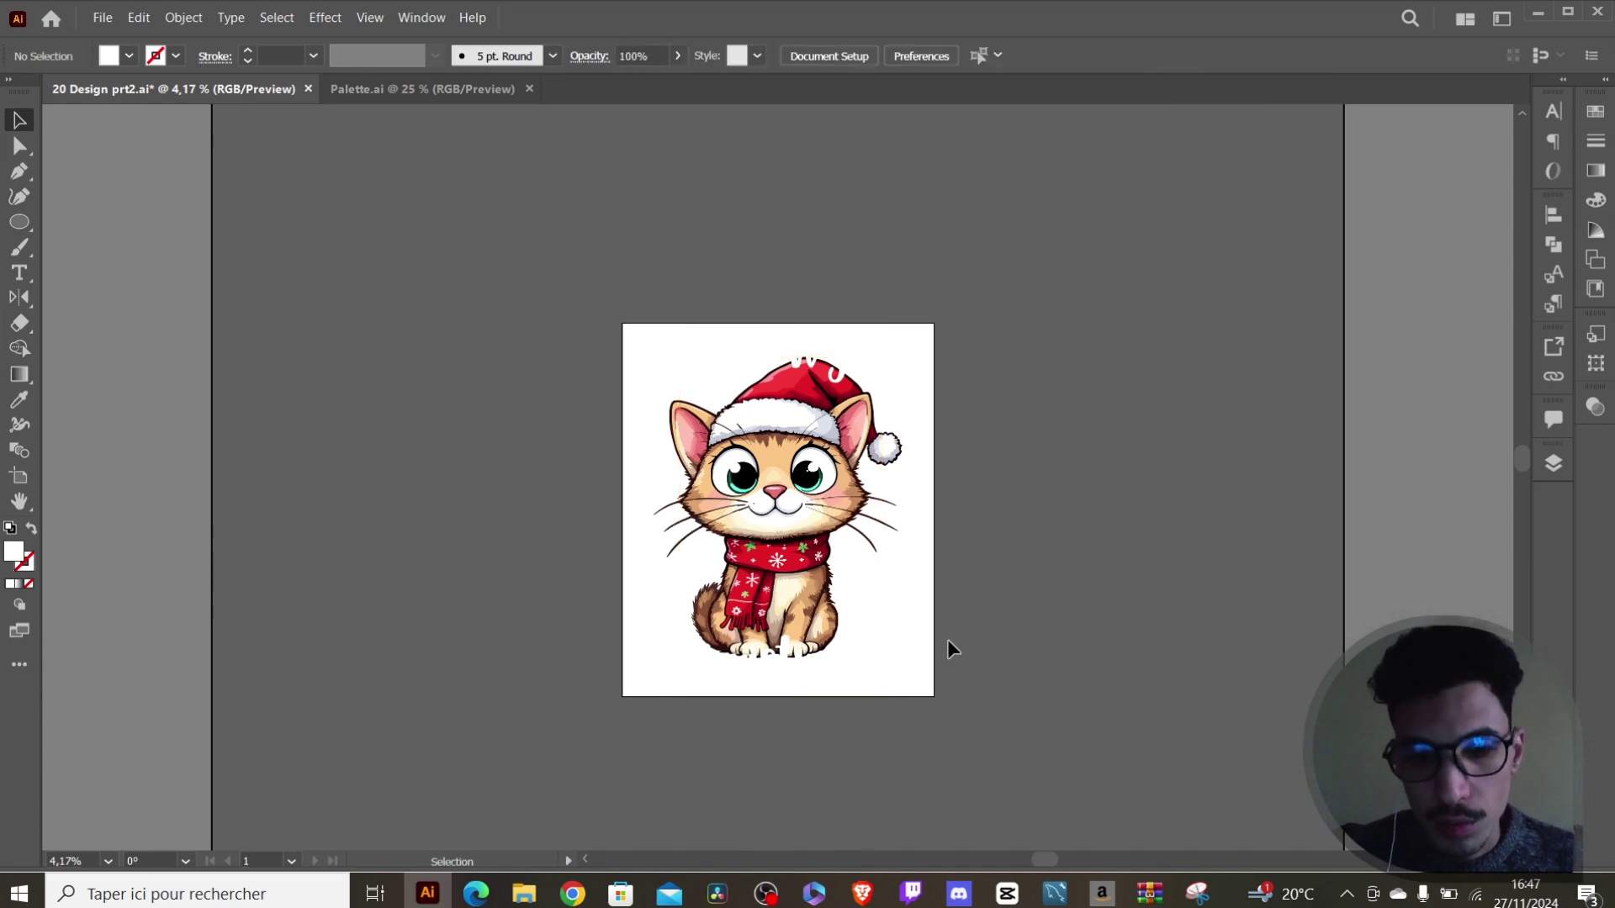
Expand the "Meowy" and "Christmas" texts into outlines with Object and Fill enabled.
left_click(779, 670)
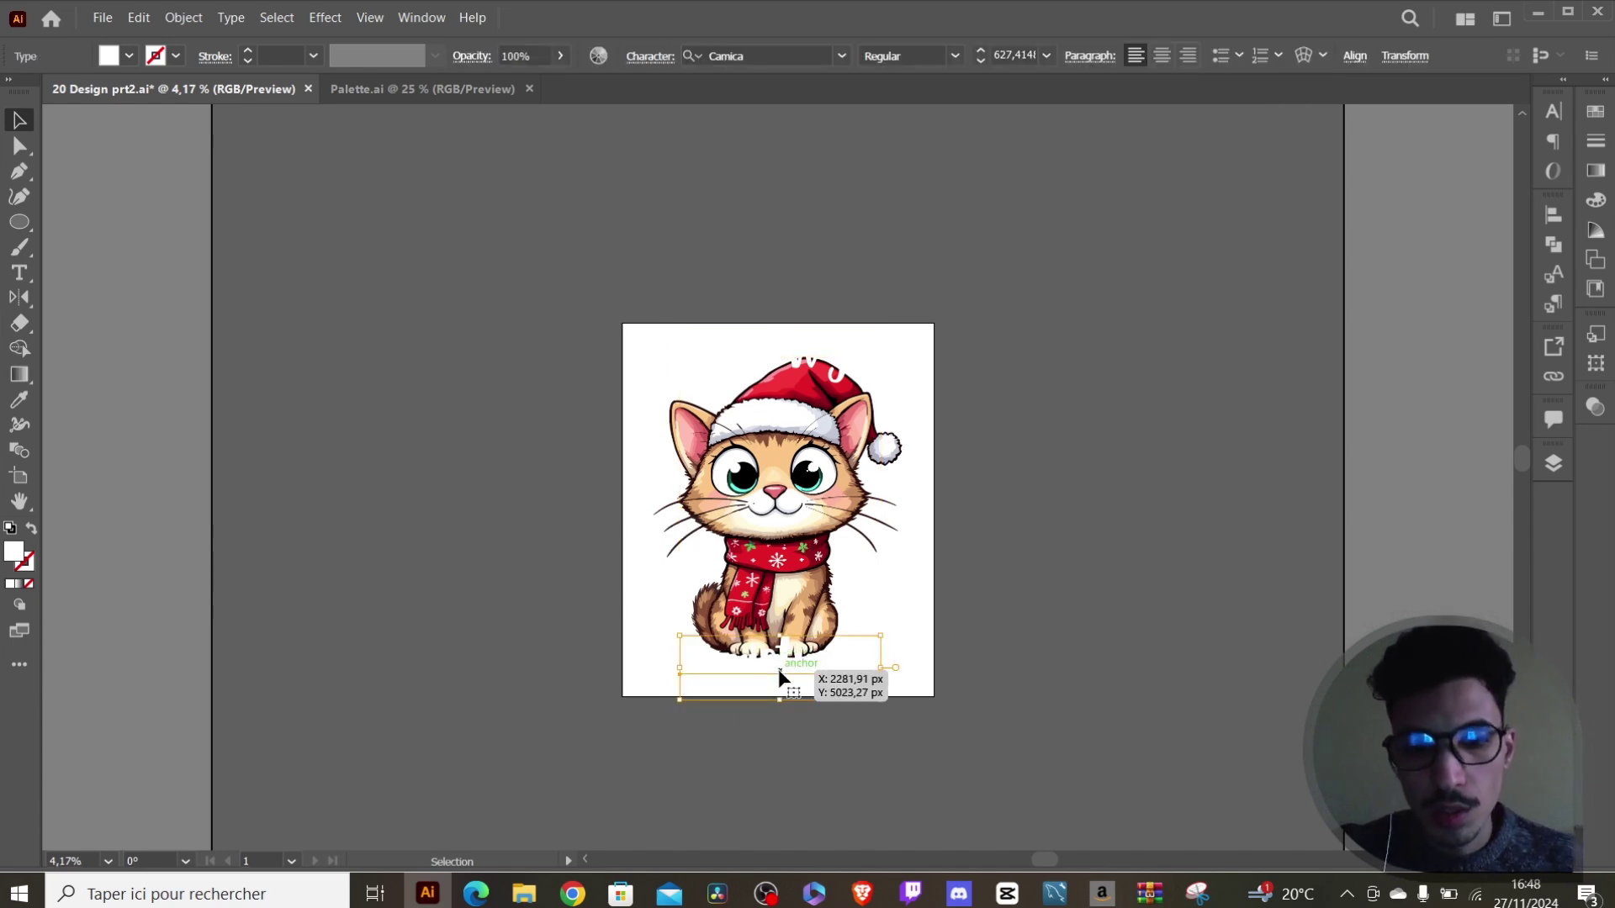
left_click(803, 355, "shift")
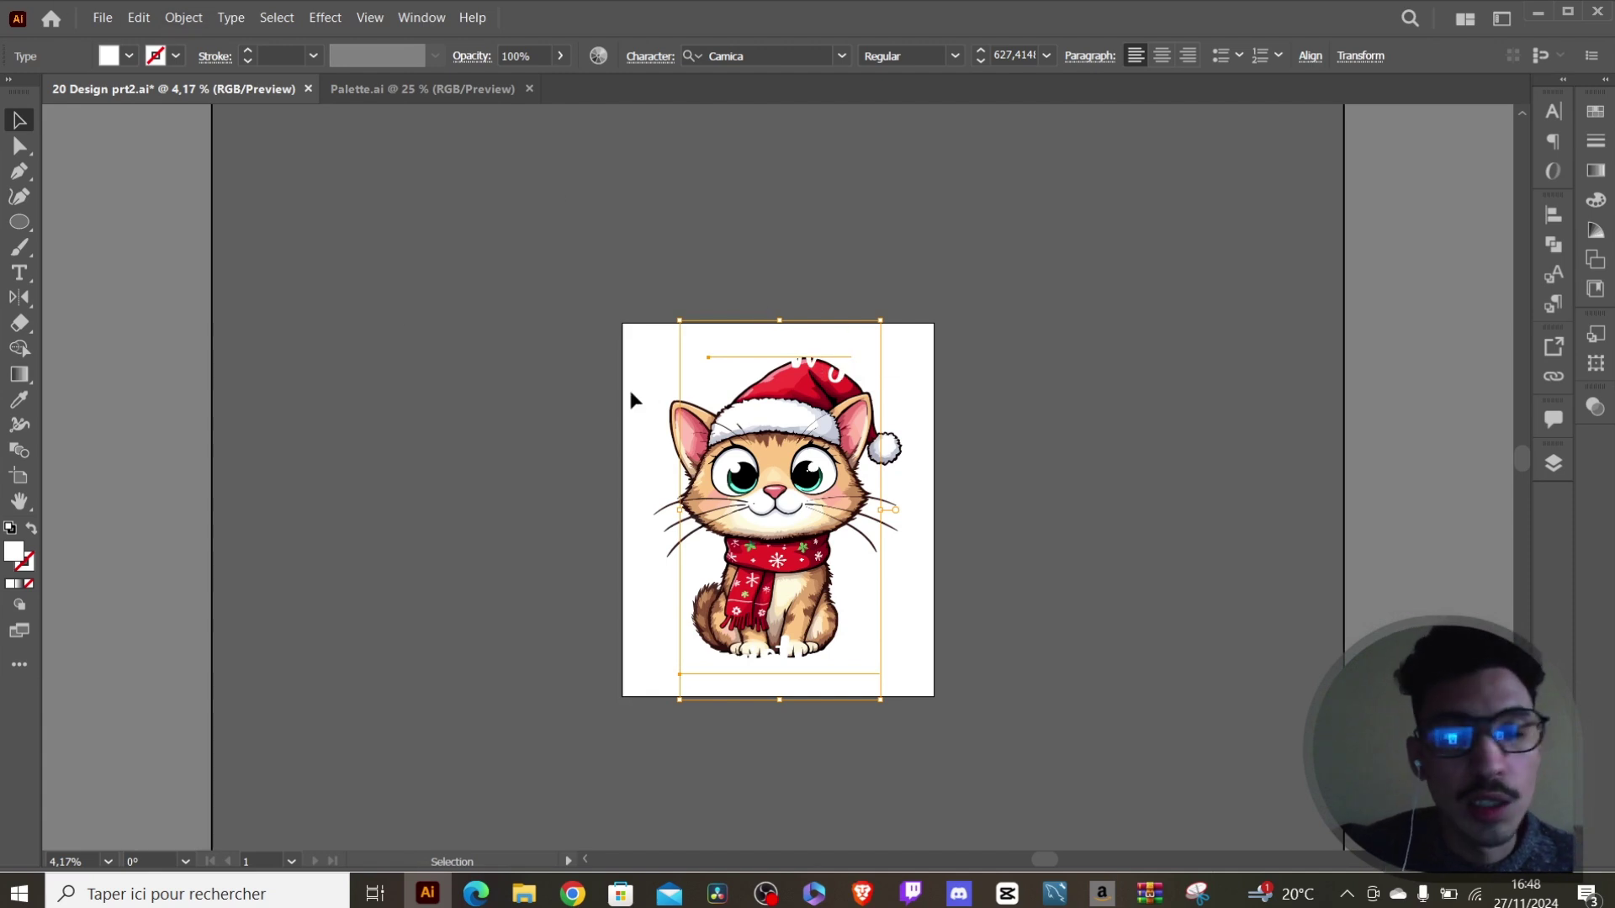
left_click(183, 19)
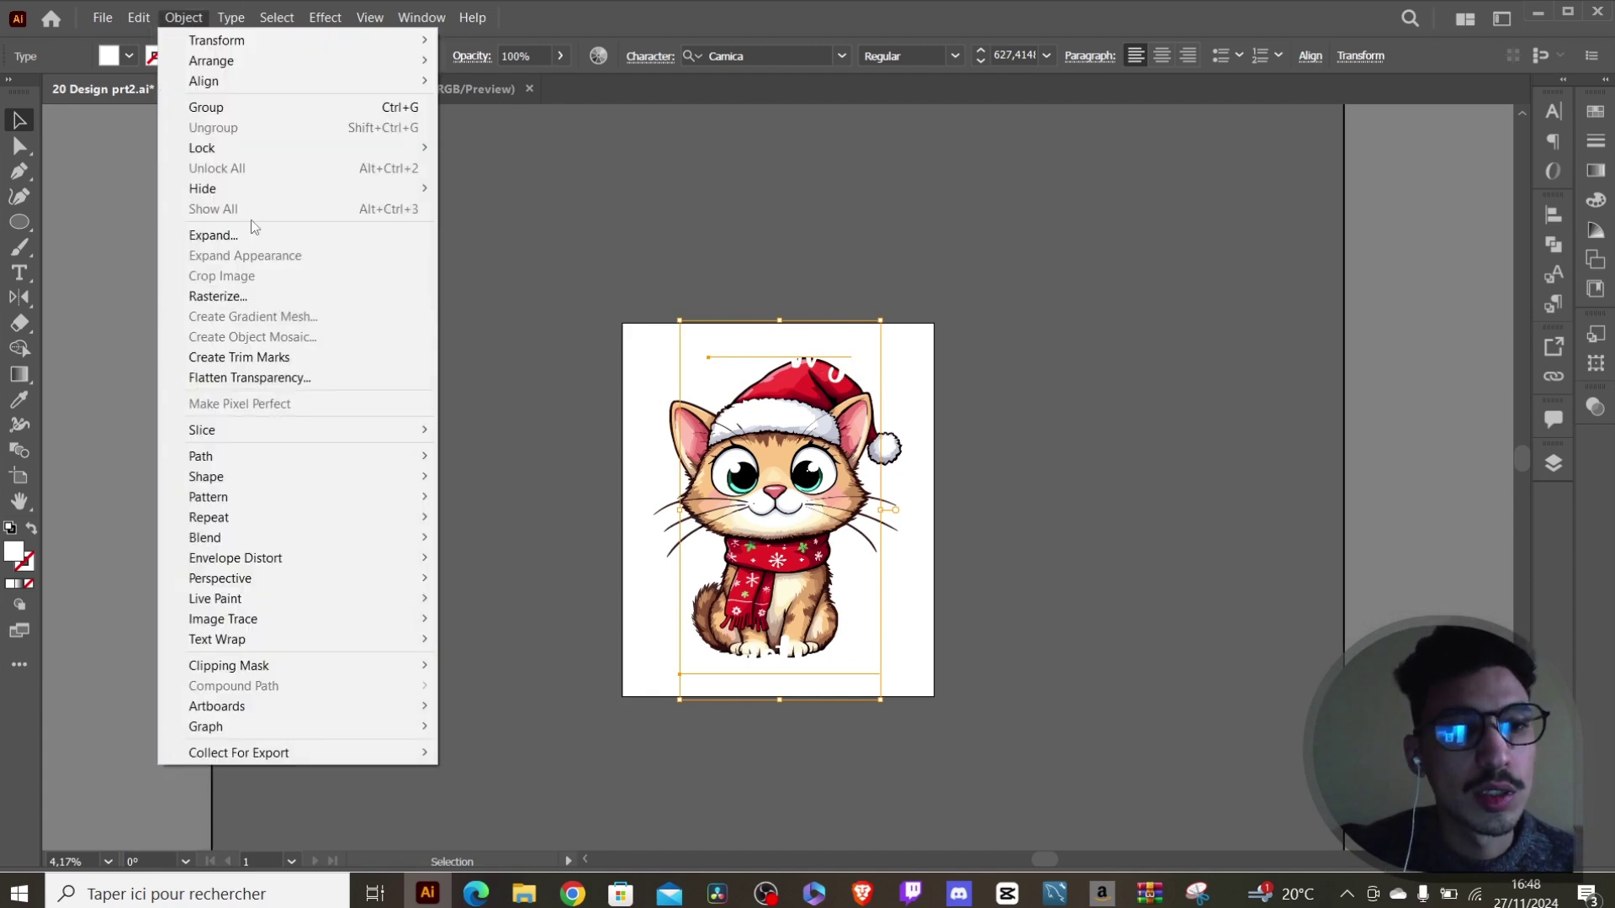
left_click(252, 236)
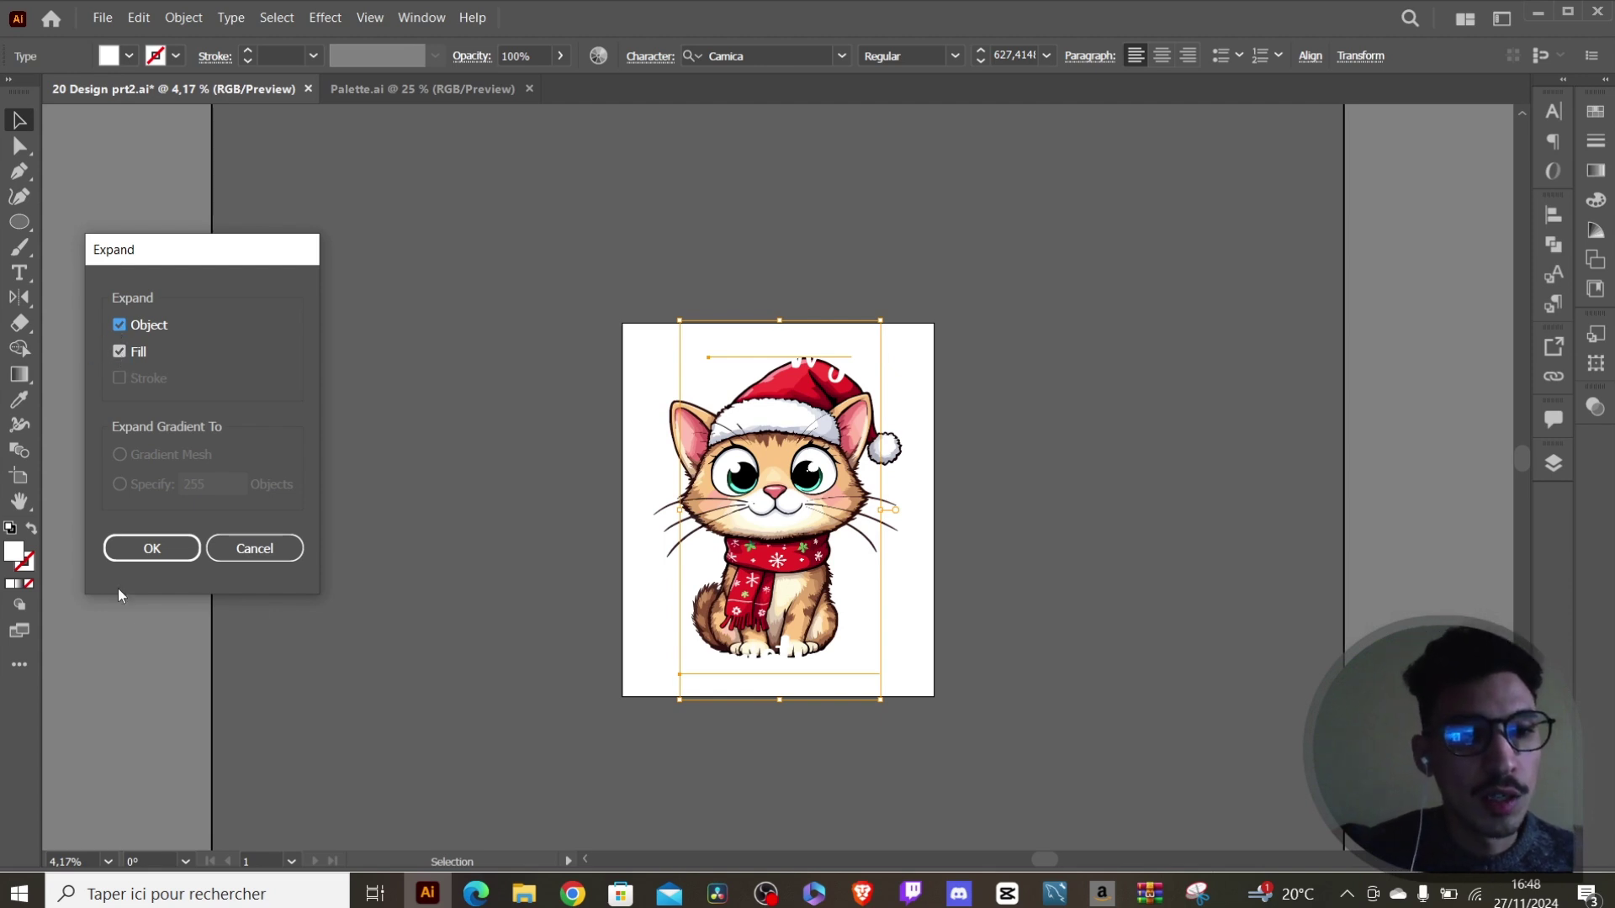
left_click(152, 548)
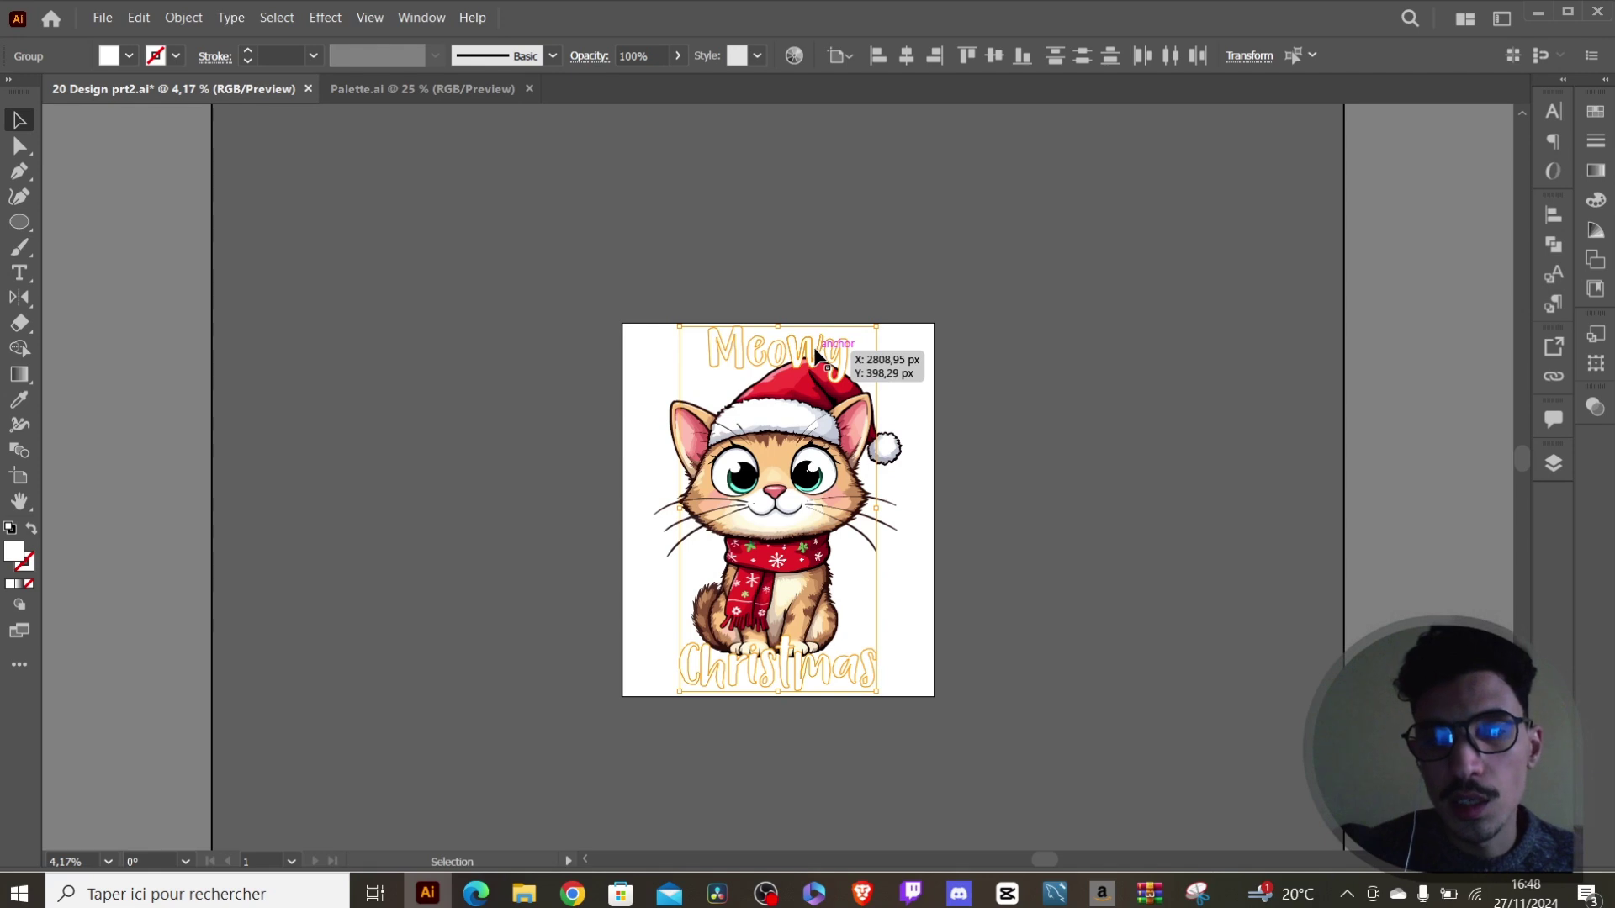
left_click(763, 286)
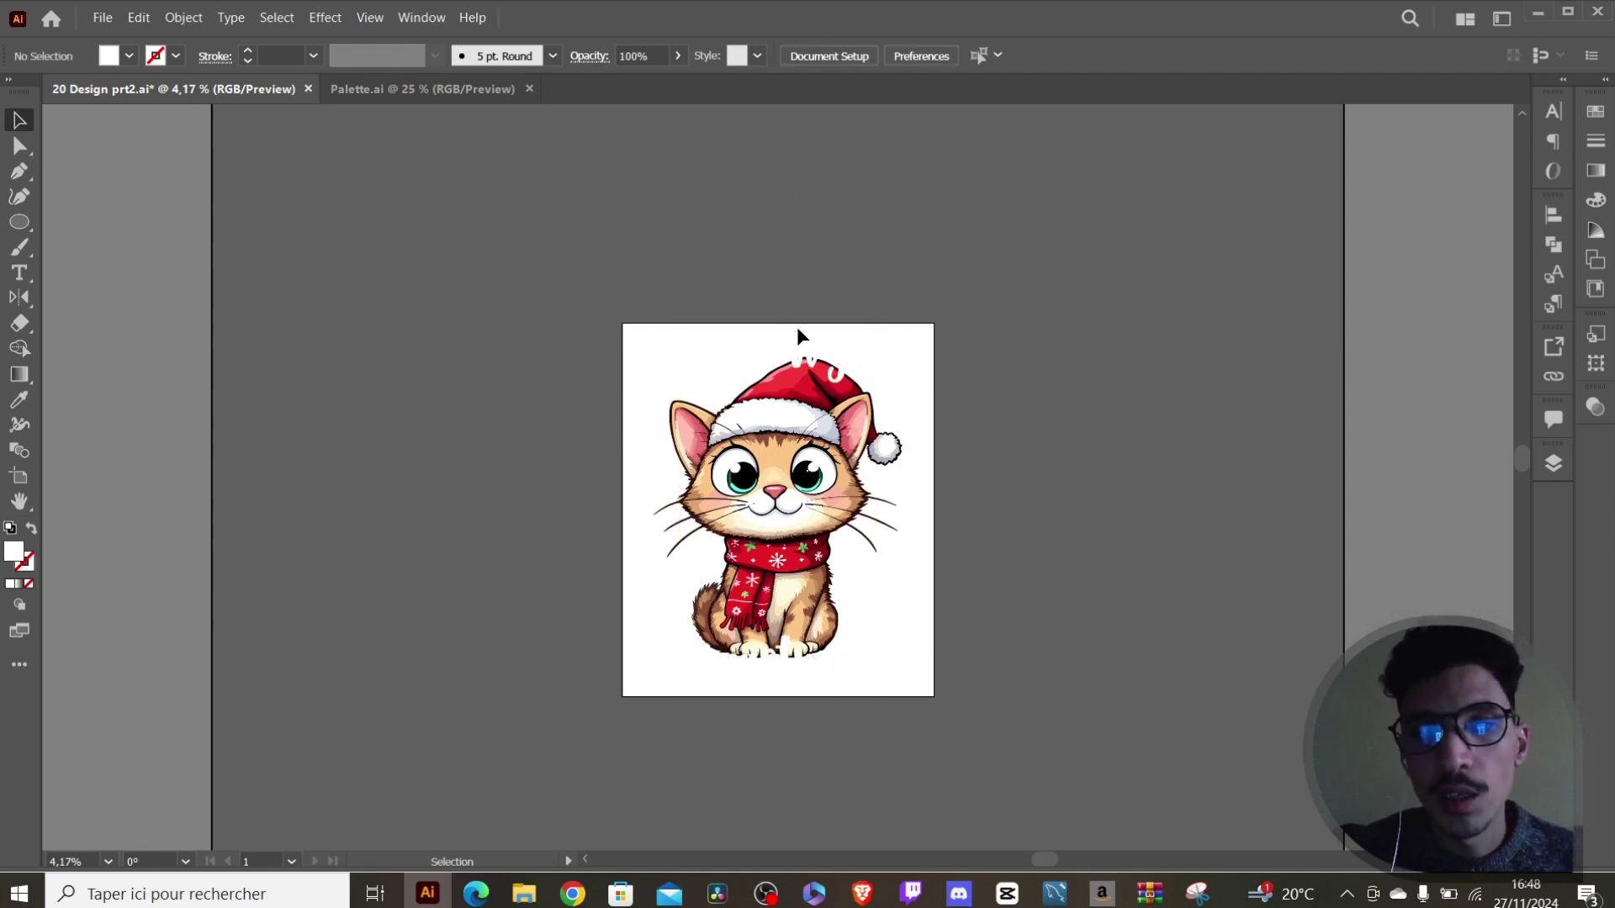
Align both outlined words by their horizontal centers again.
left_click(813, 360)
mouse_move(813, 360)
left_mouse_down()
mouse_move(788, 669)
mouse_move(698, 691)
mouse_move(796, 329)
mouse_move(804, 339)
left_mouse_up()
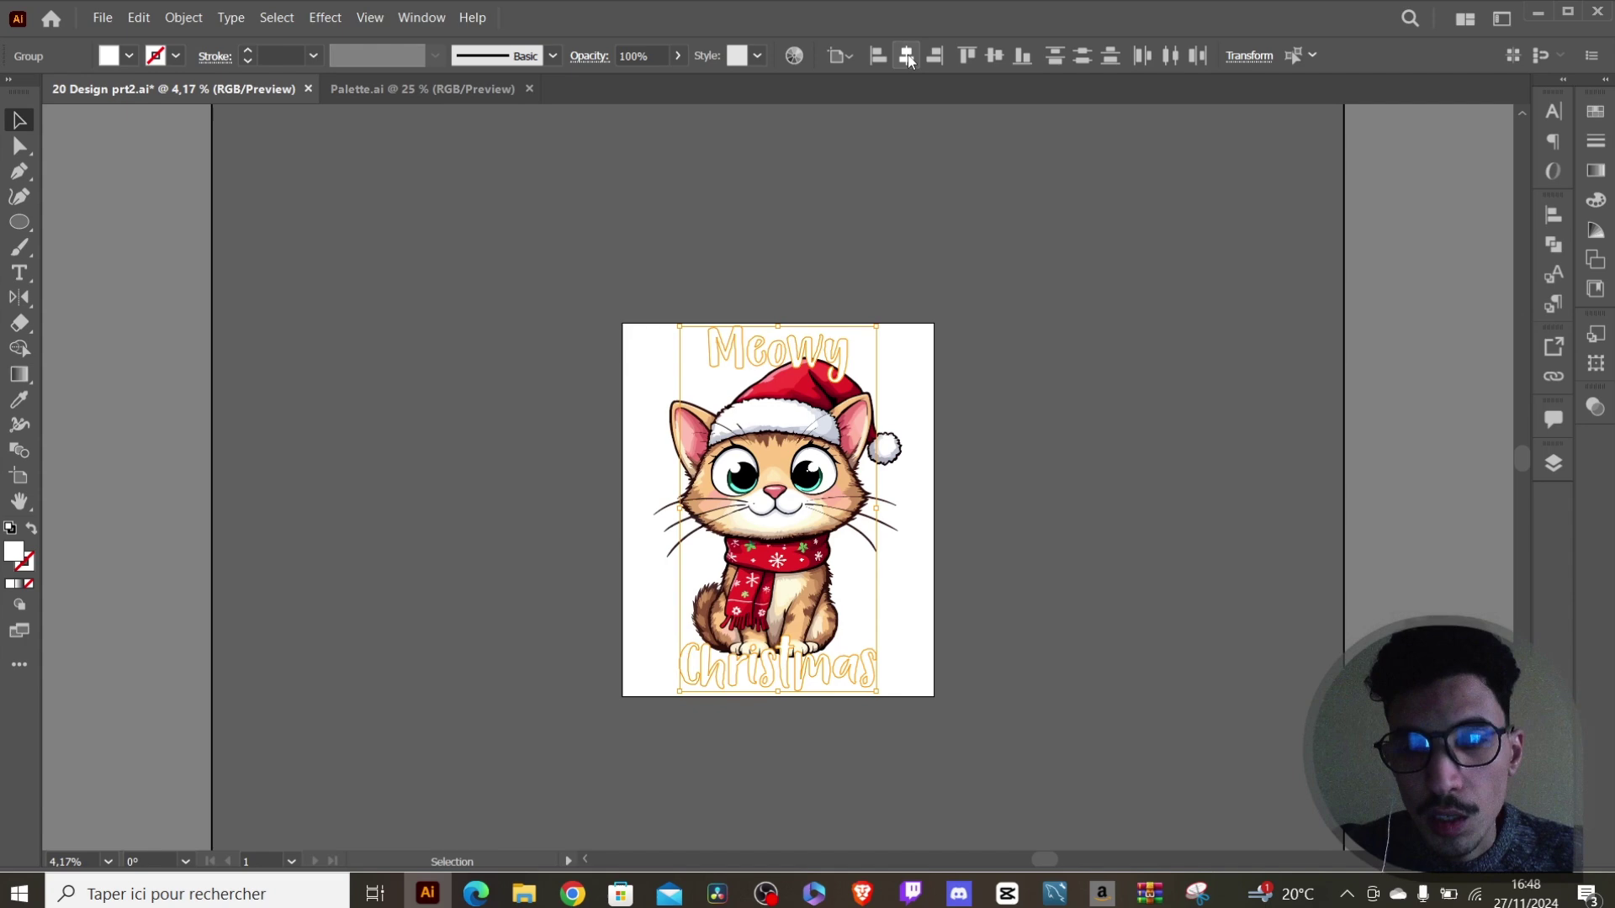
left_click(905, 56)
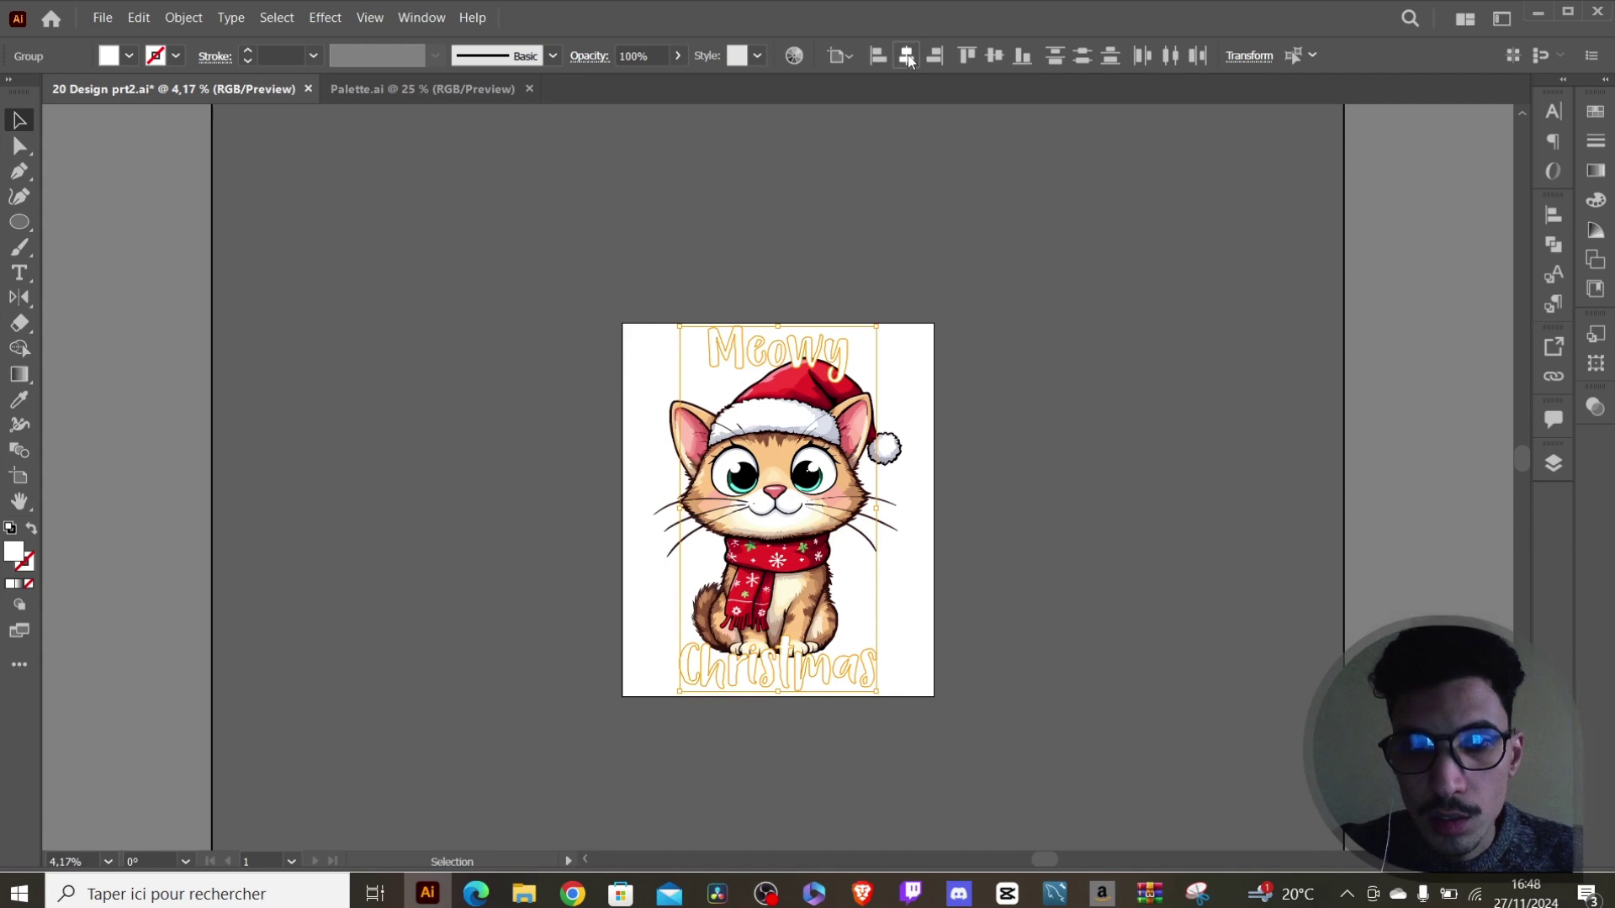
left_click(878, 215)
Shift the outlined "Christmas" and "Meowy" individually, moving each slightly right and down.
left_click_drag(737, 344, 765, 680)
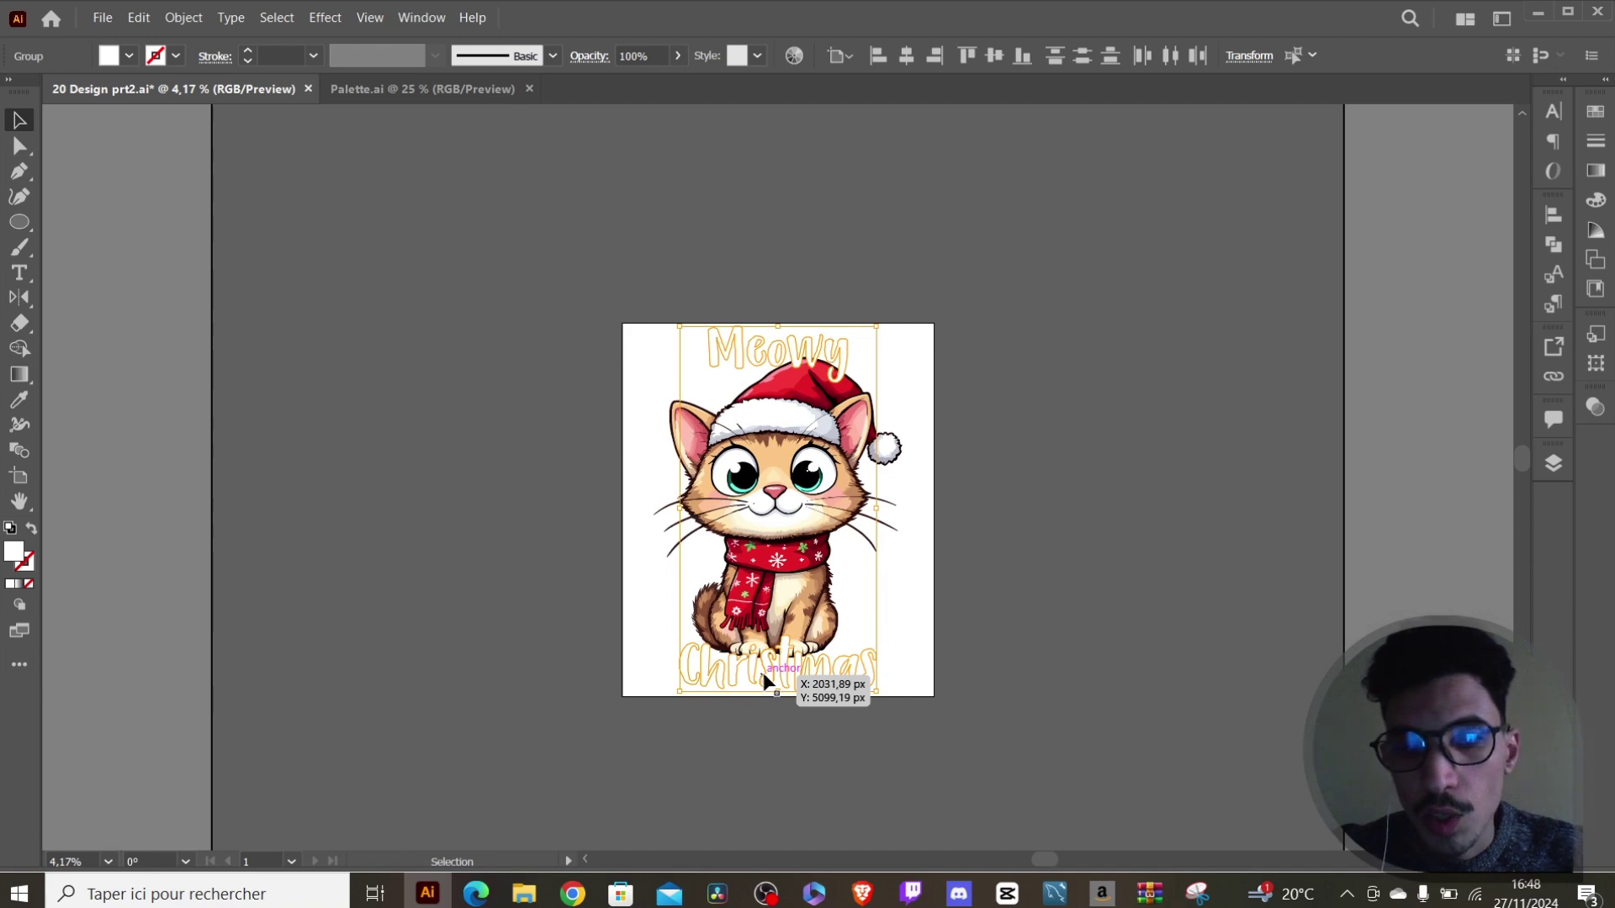
mouse_move(769, 664)
left_mouse_down()
mouse_move(471, 625)
mouse_move(816, 715)
mouse_move(785, 670)
left_mouse_up()
left_click(725, 613)
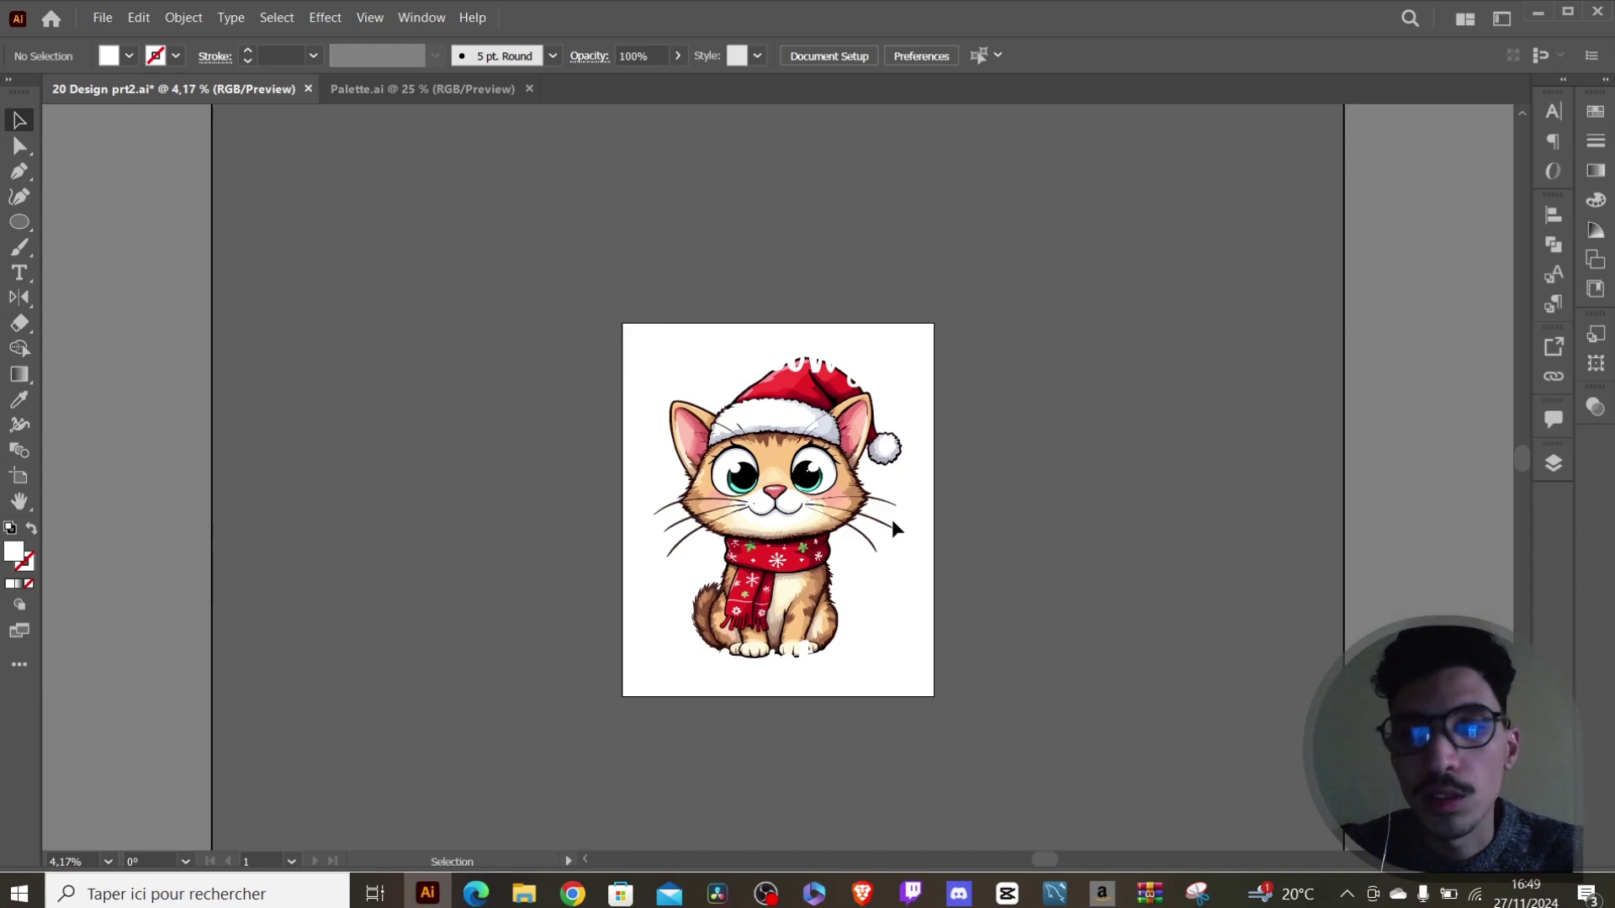
left_click_drag(804, 359, 805, 367)
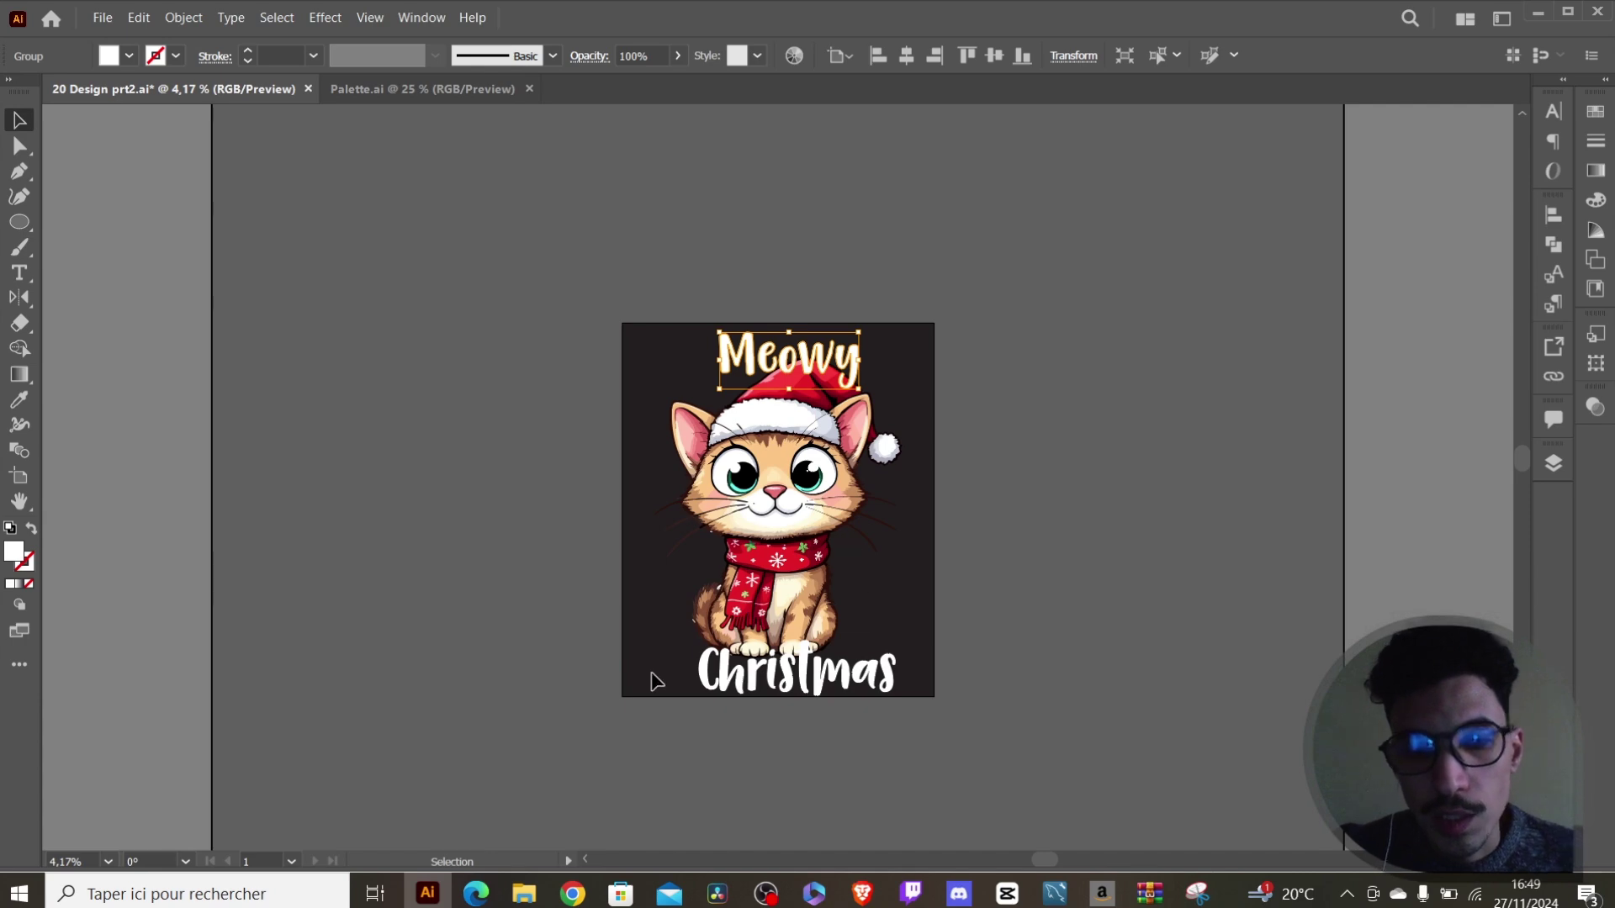
Isolate the cat group and remove the stray light speck beneath the cat's cheek beside the scarf.
key("ctrl+plus")
key("ctrl+plus")
key("ctrl+plus")
scroll(658, 681, "down", 3)
scroll(655, 677, "down", 5)
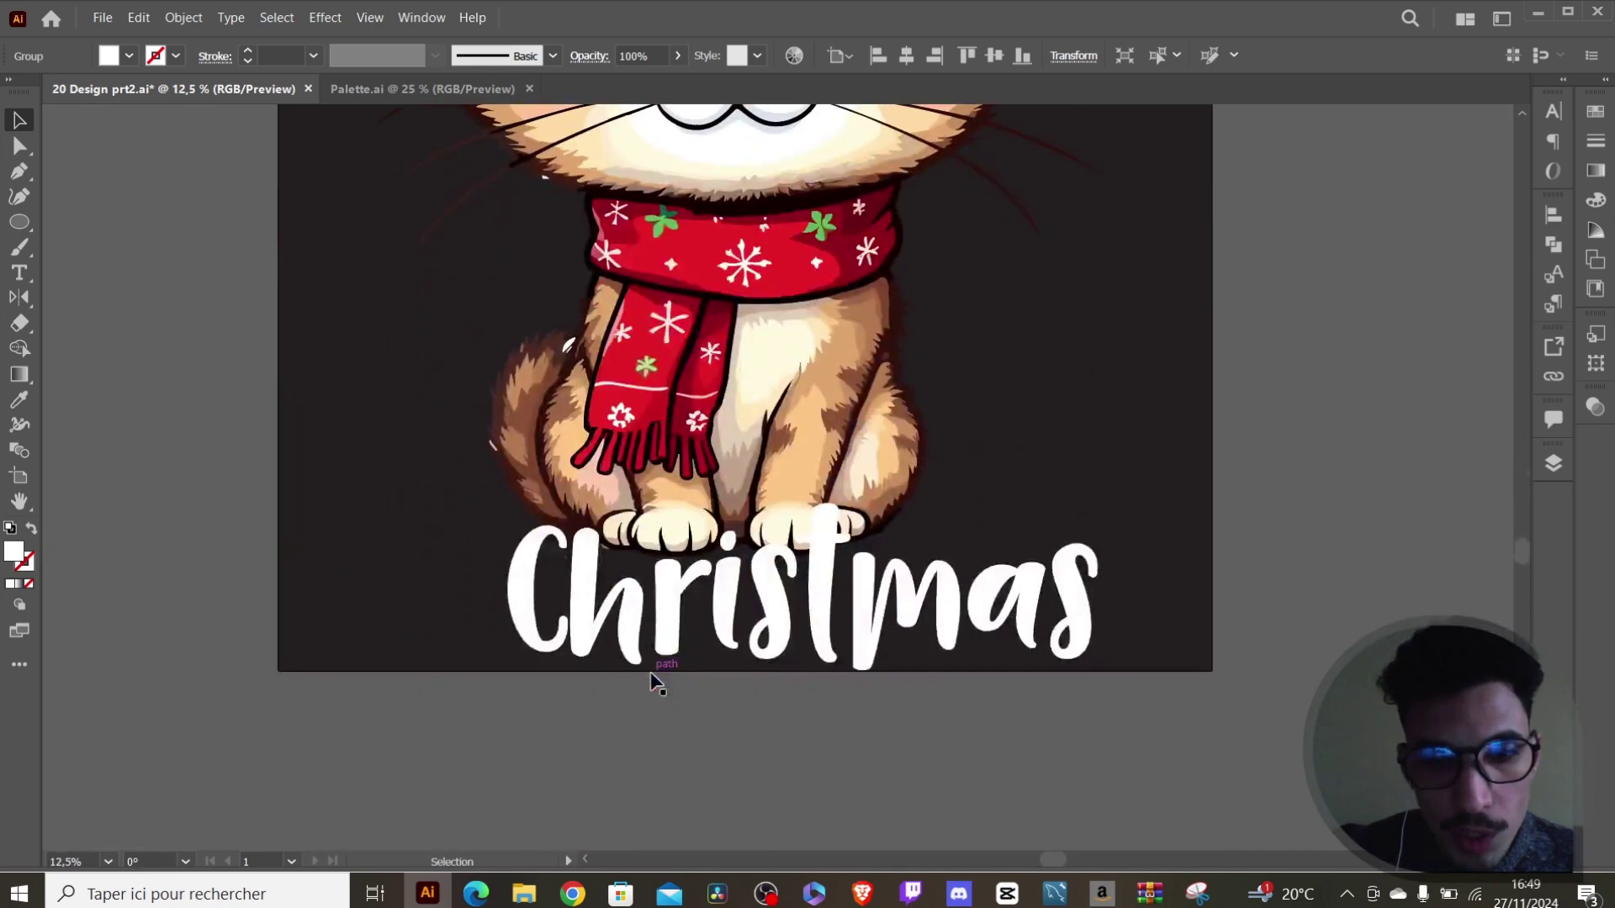
scroll(653, 673, "up", 1)
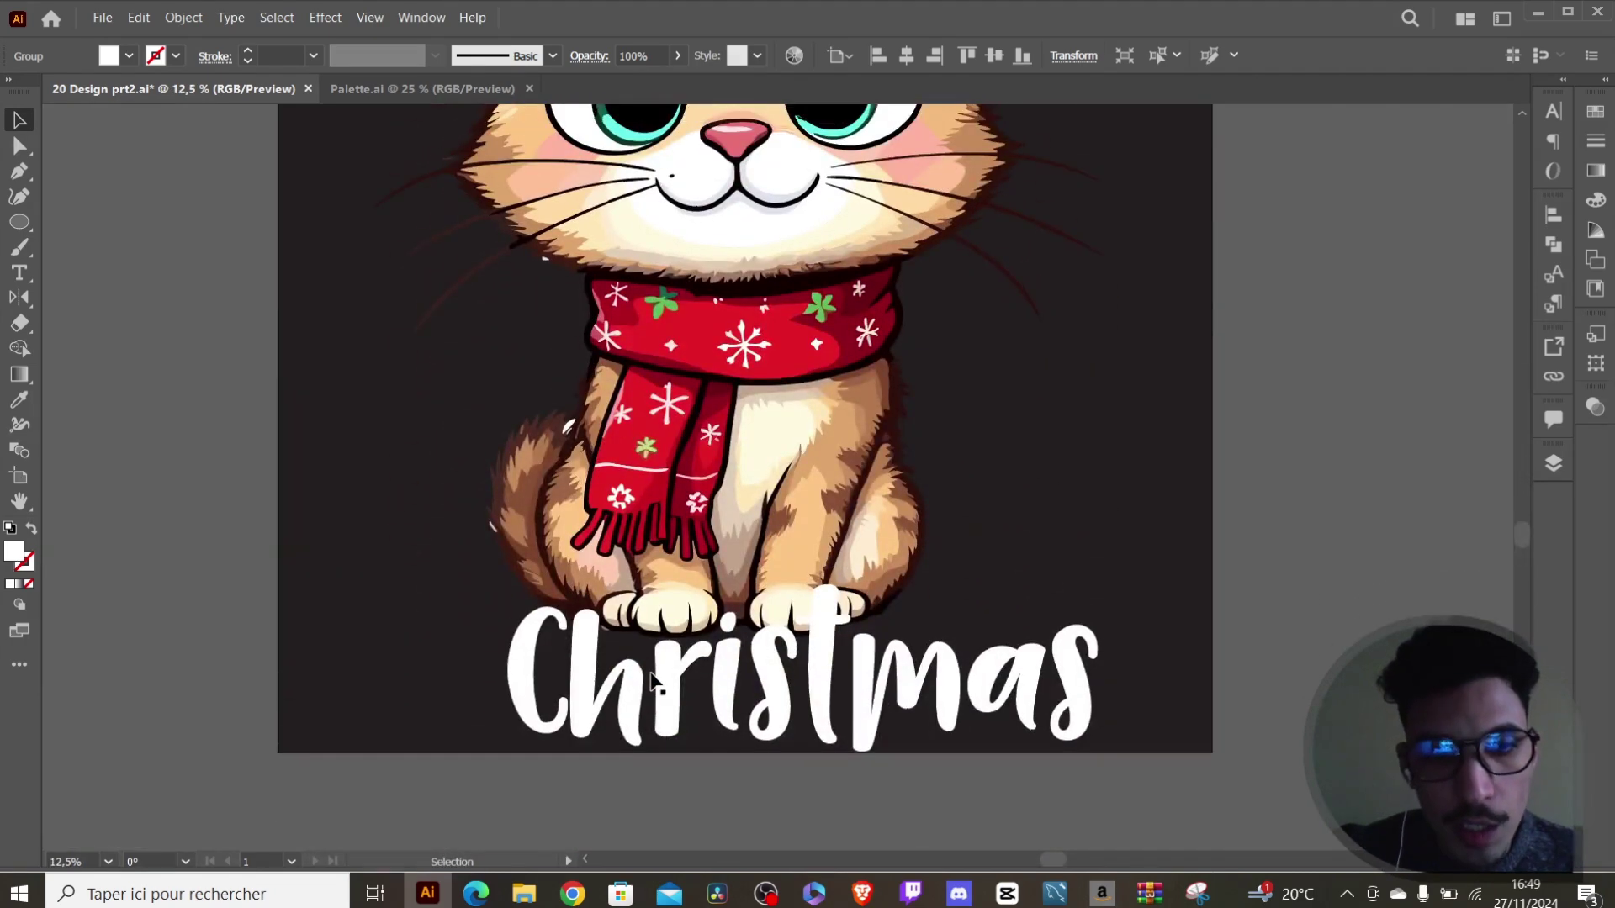
double_click(547, 260)
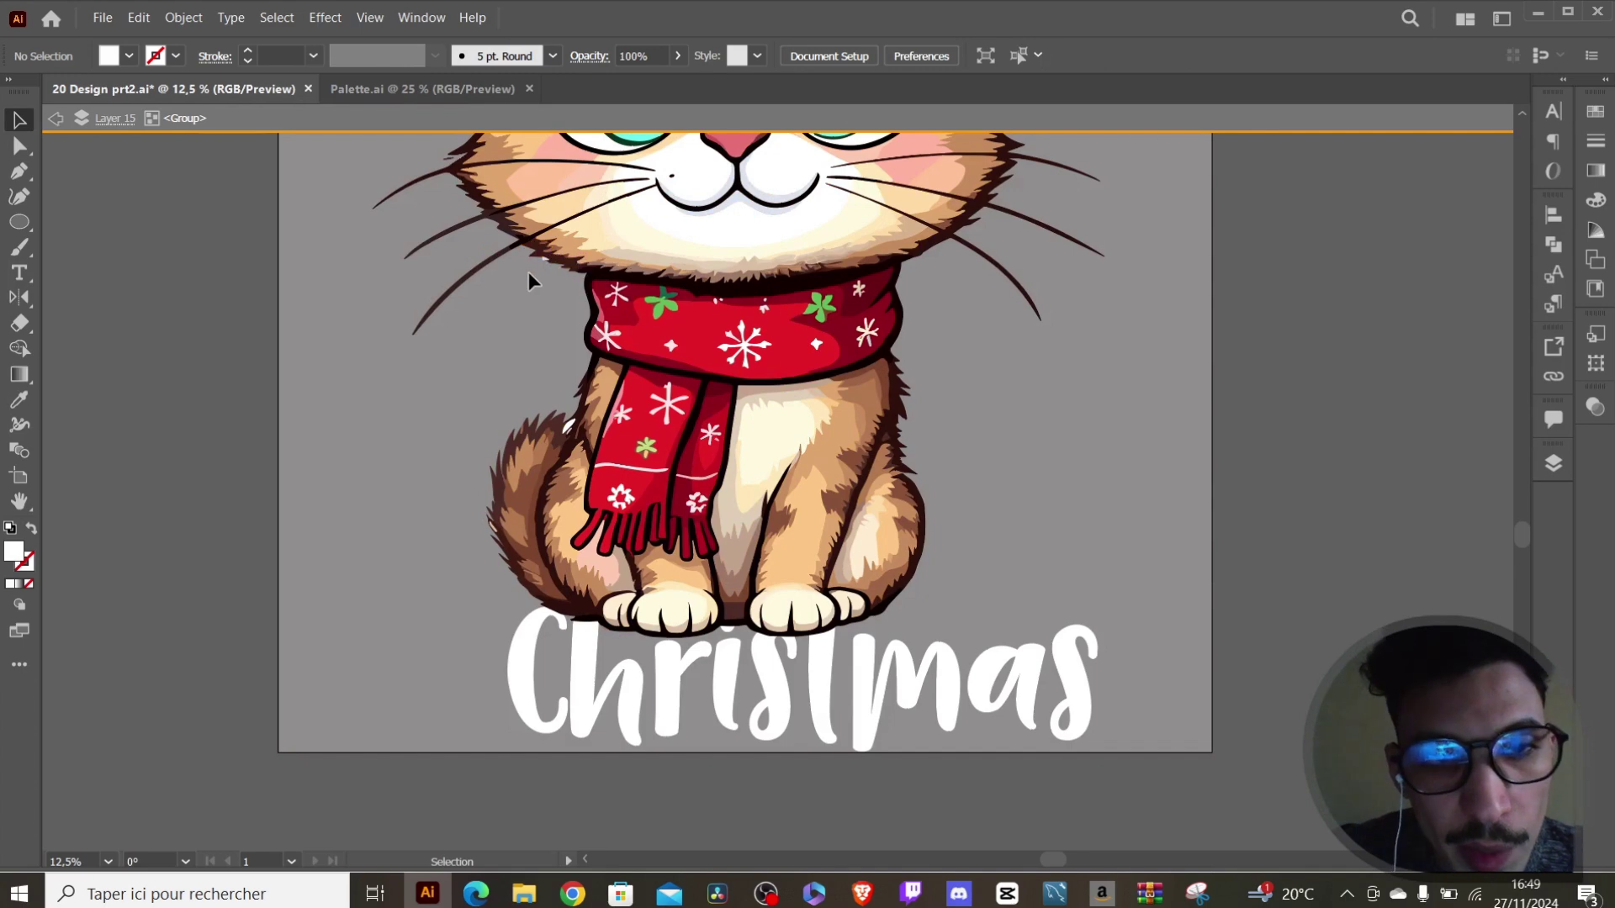
left_click(543, 260)
left_click(521, 330)
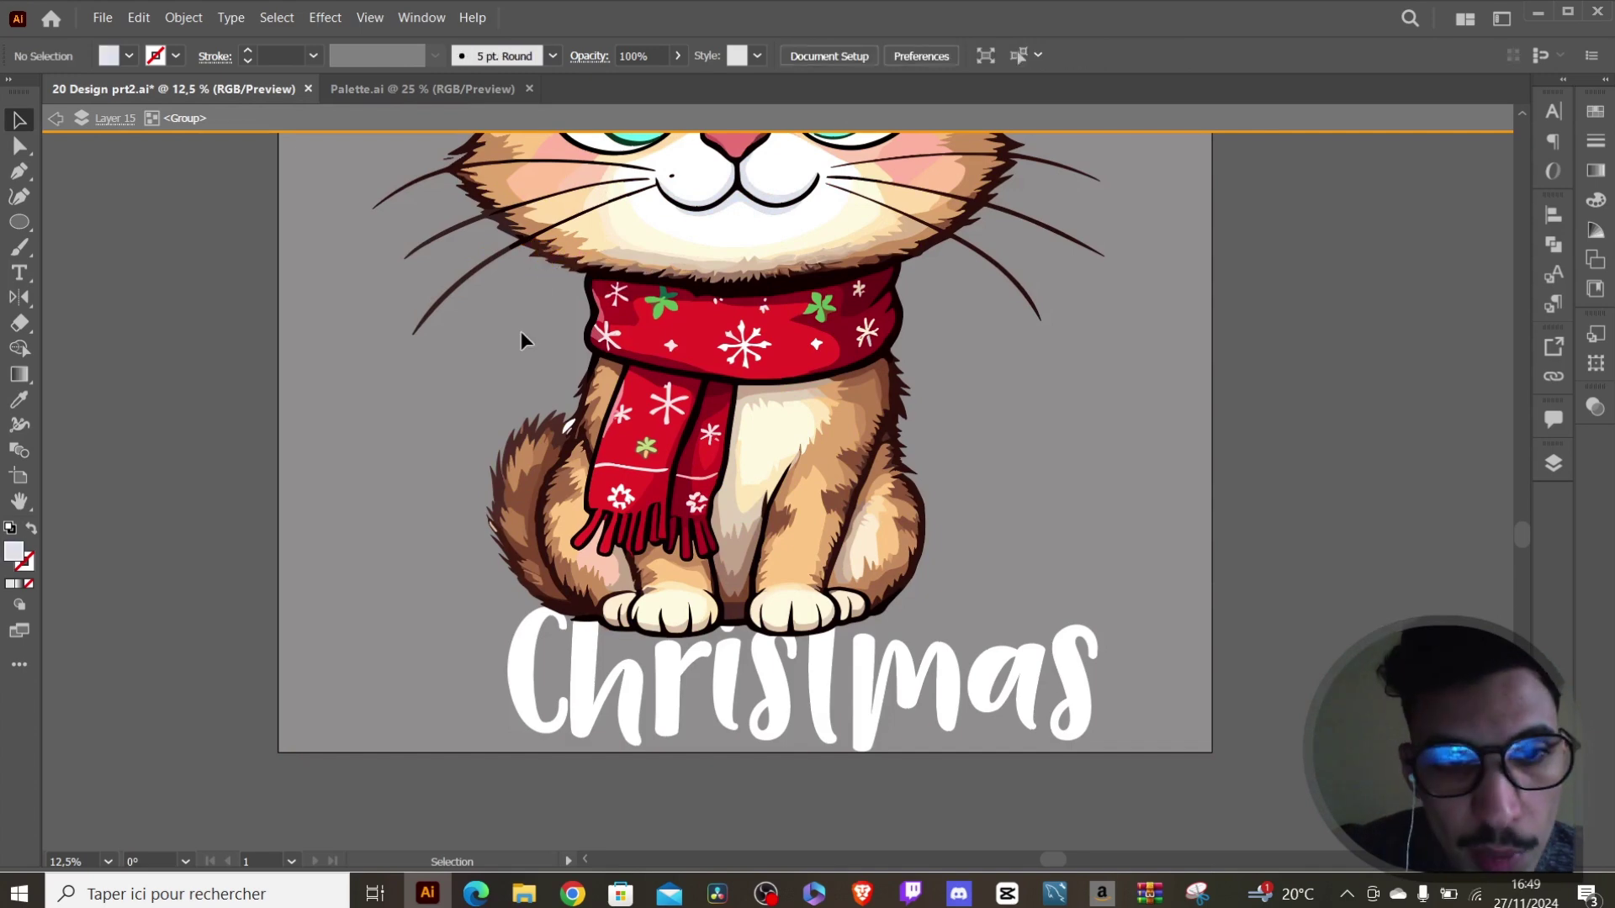
Recolor the white patch between the cat's tail and body with the dark brown sampled from the adjacent outline, and exit group isolation.
left_click(568, 433)
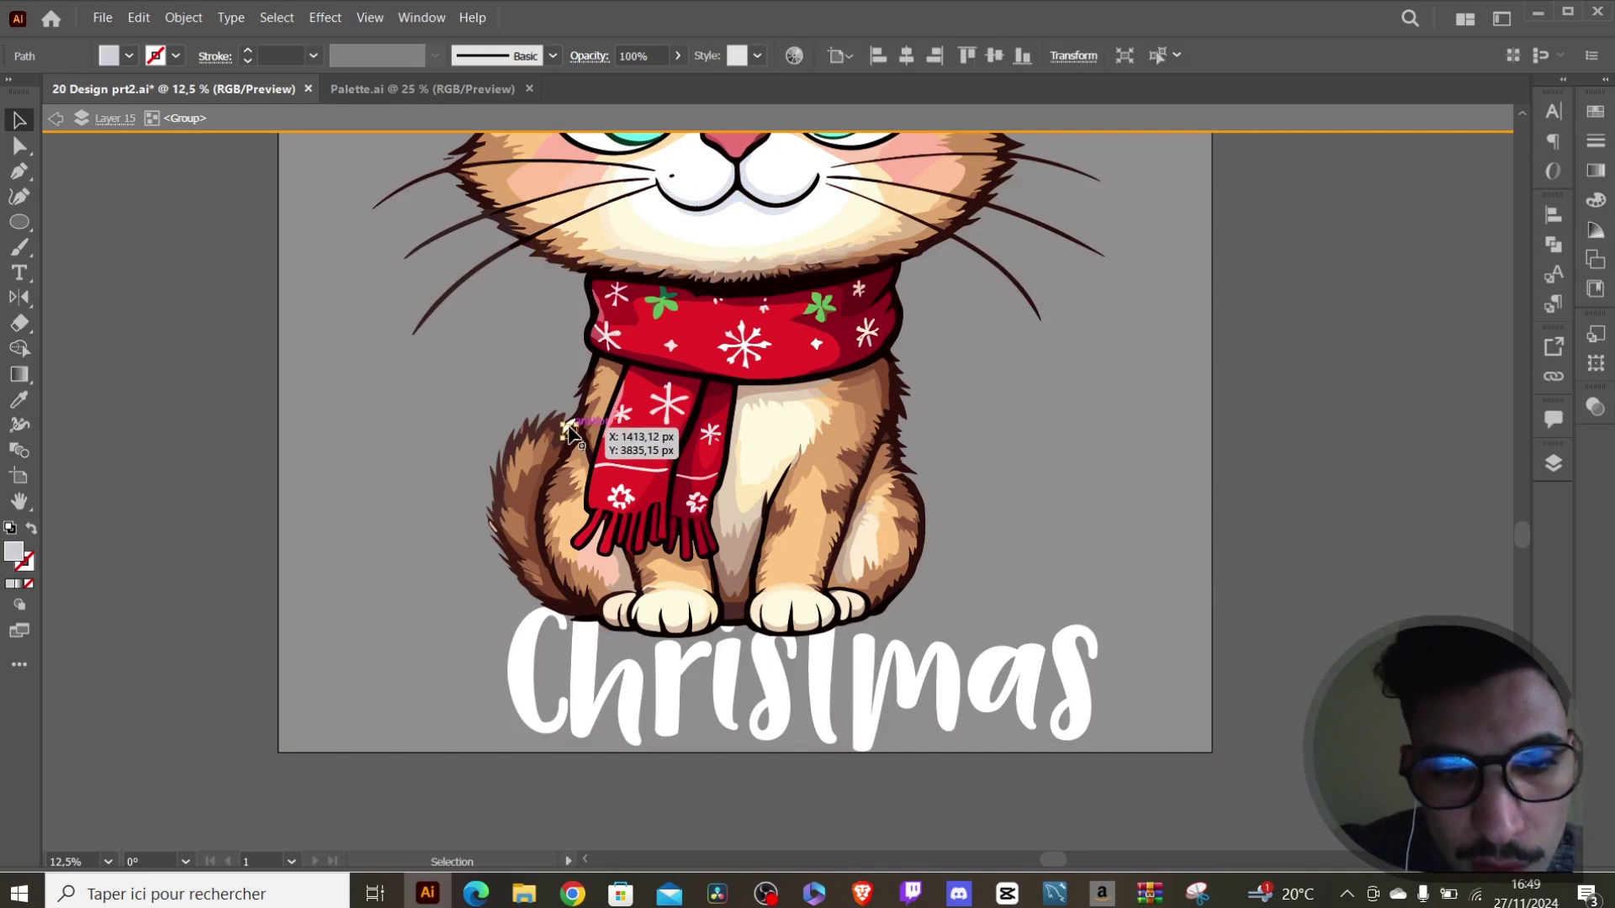
key("ctrl+plus")
key("ctrl+plus")
key("ctrl+plus")
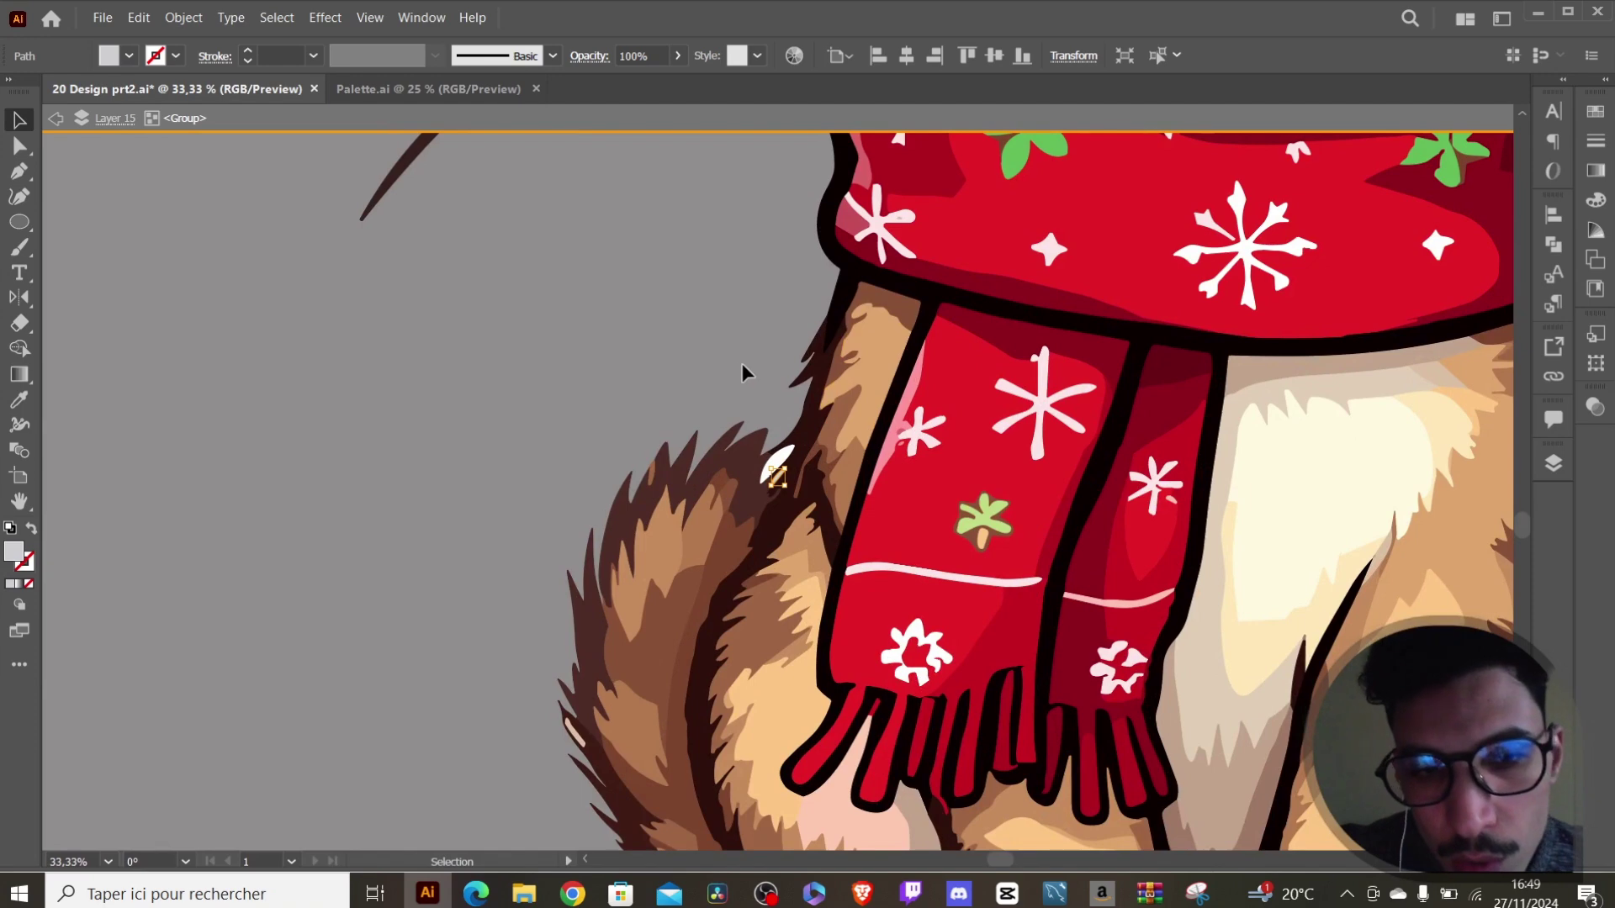
left_click(772, 464)
left_click(780, 469)
key("i")
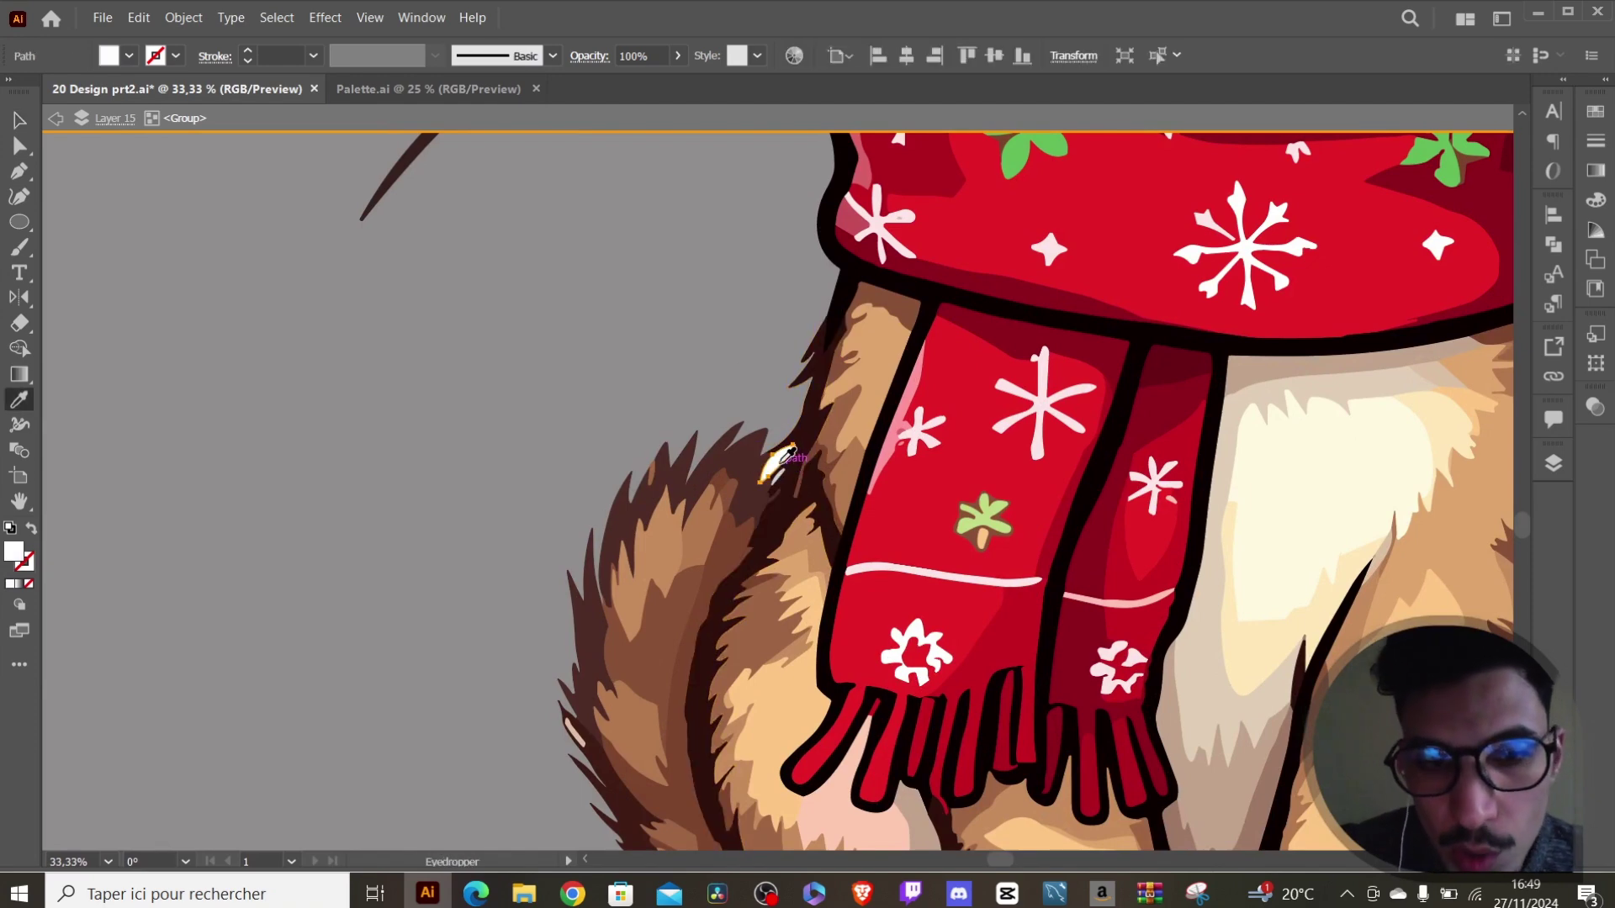
left_click(810, 422)
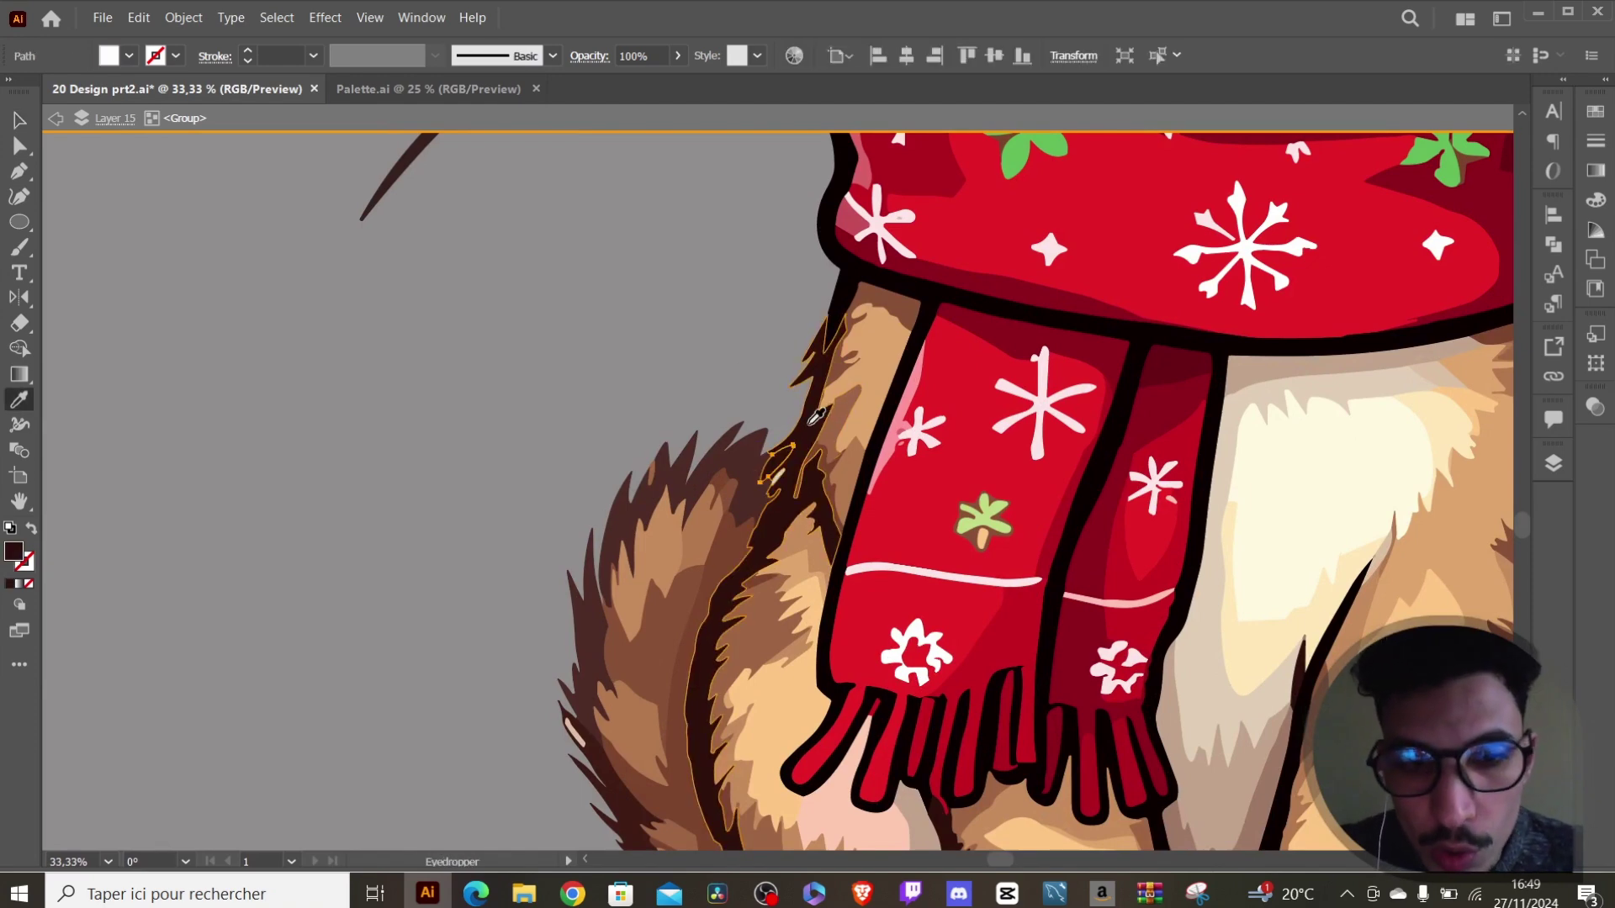
key("v")
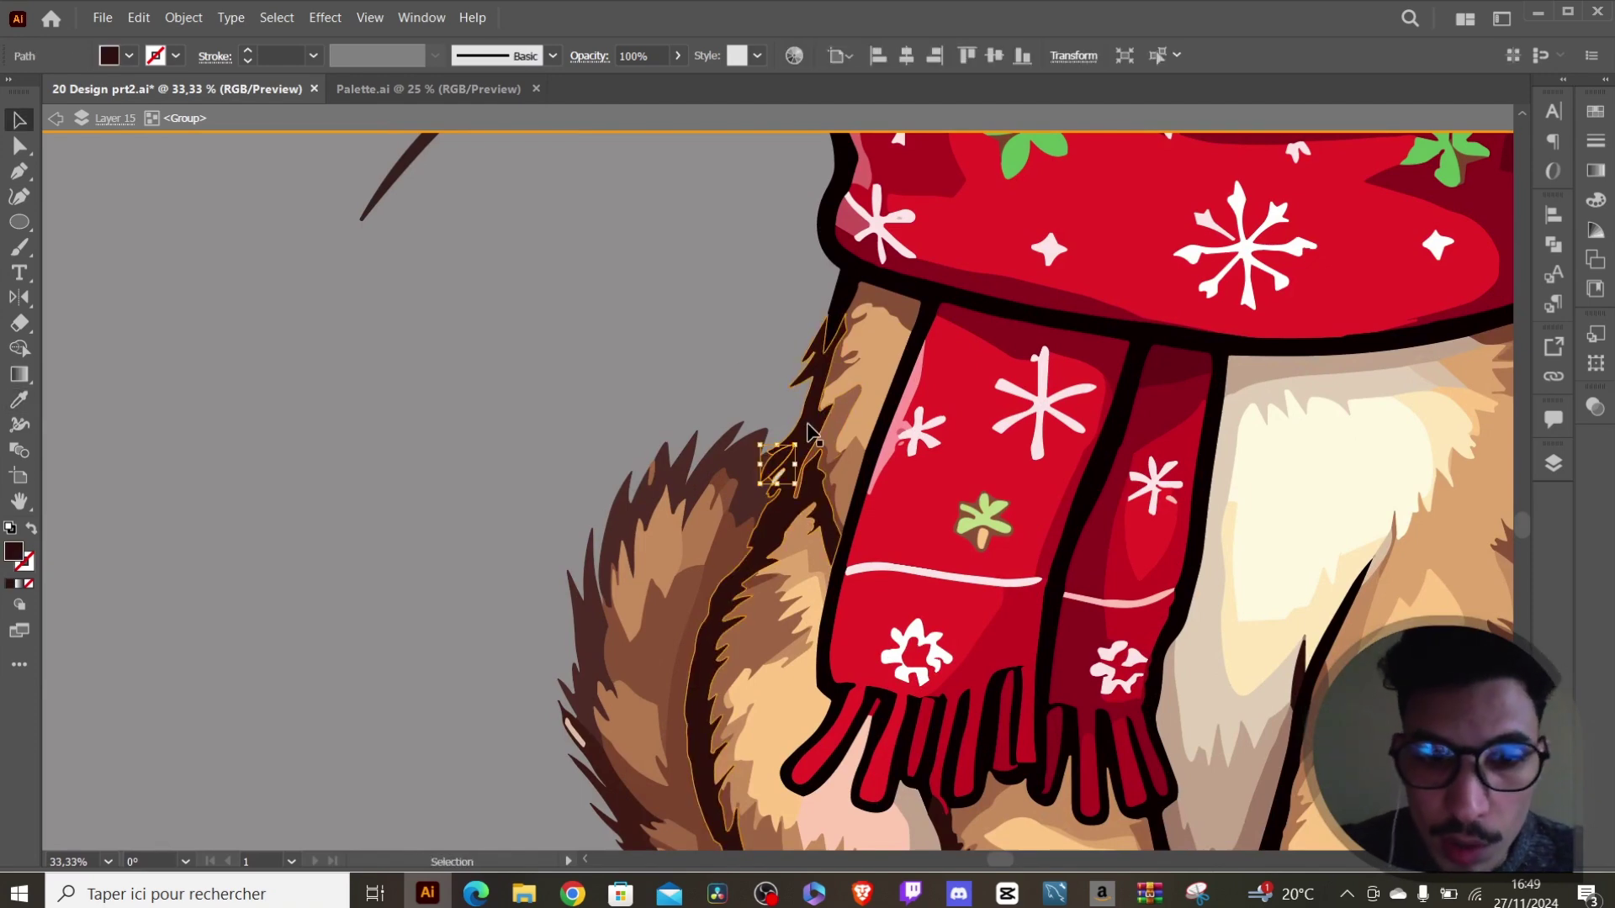
left_click(729, 386)
key("ctrl+minus")
key("ctrl+minus")
key("ctrl+minus")
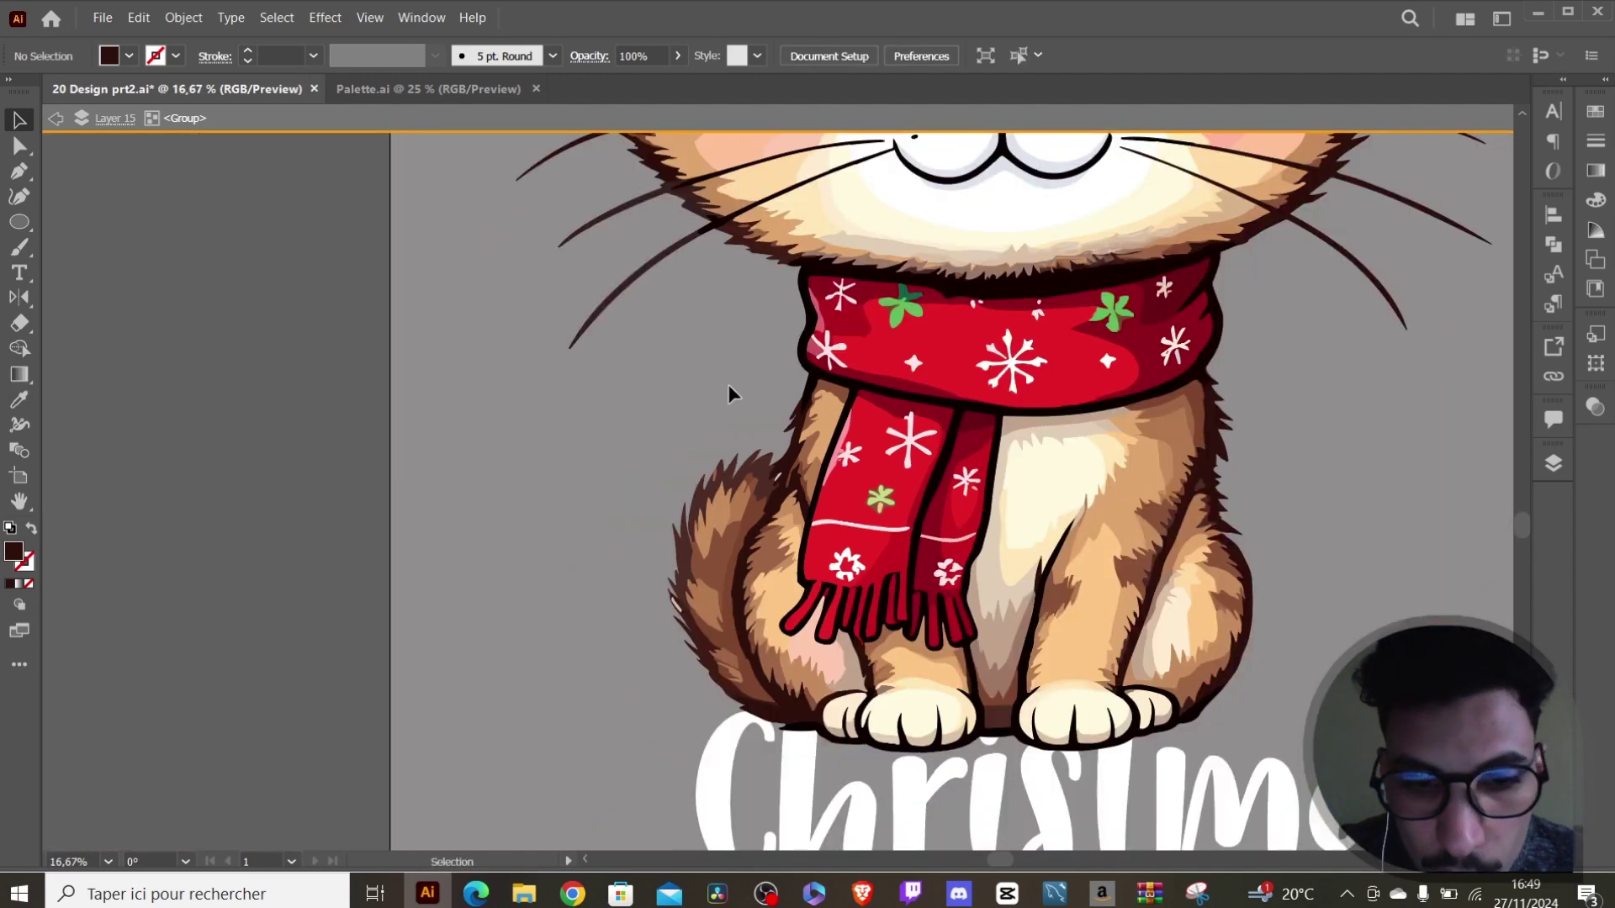
left_click(1082, 468)
key("ctrl+minus")
key("ctrl+minus")
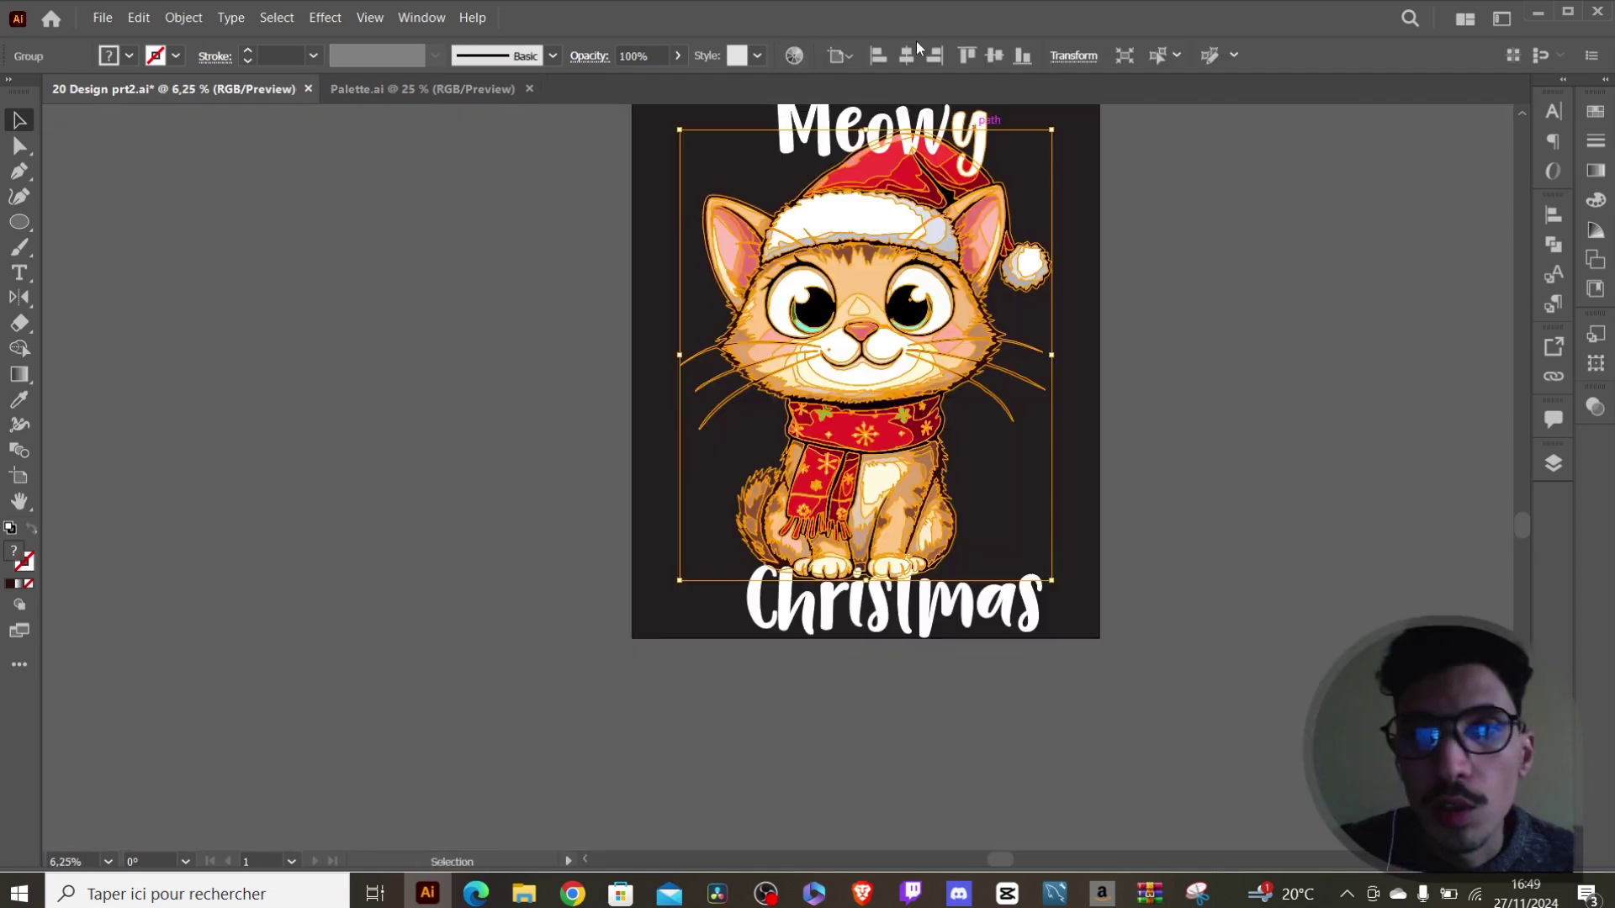
Center the outlined "Meowy" and "Christmas" horizontally on the artboard and move each word slightly upward.
left_click(1123, 367)
key("ctrl+minus")
left_click(781, 255, "shift")
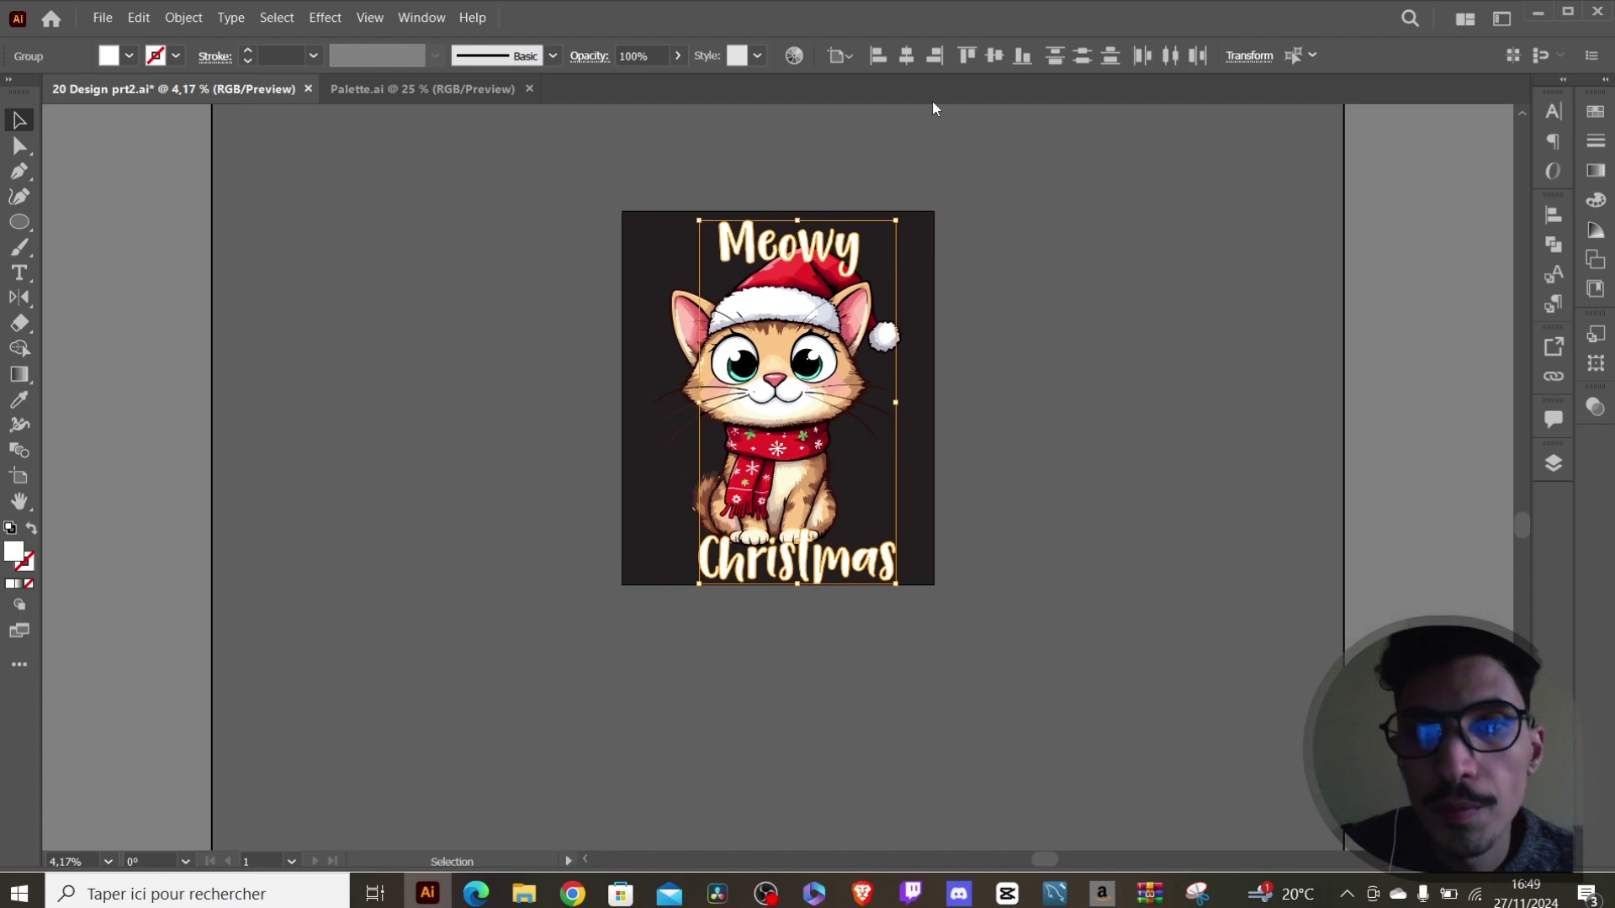
left_click(905, 55)
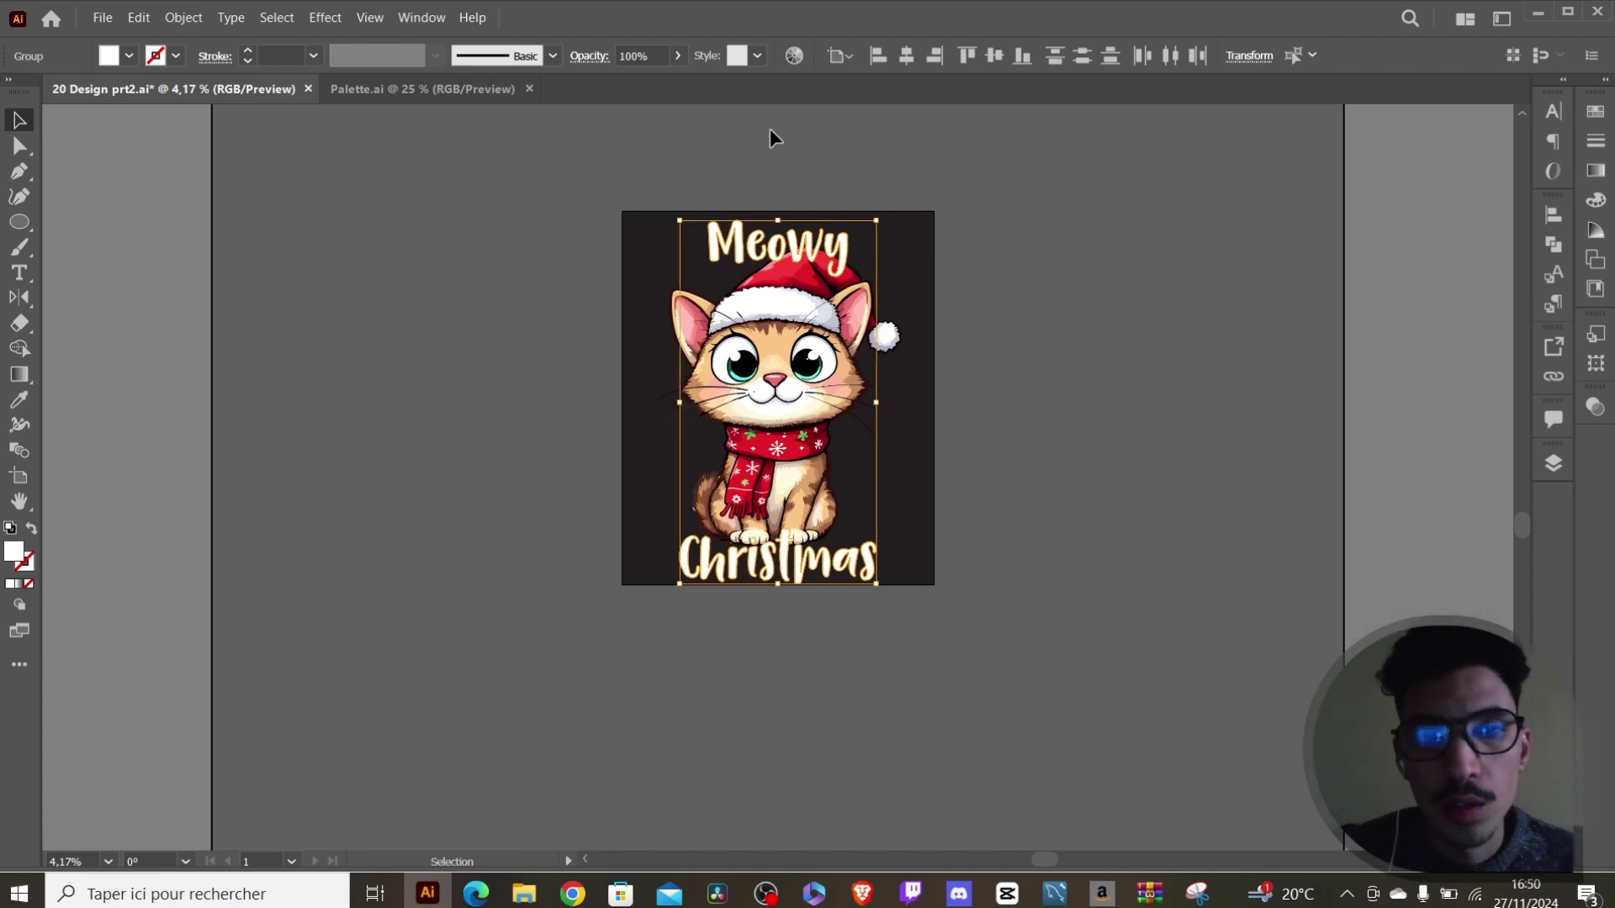
left_click(932, 411)
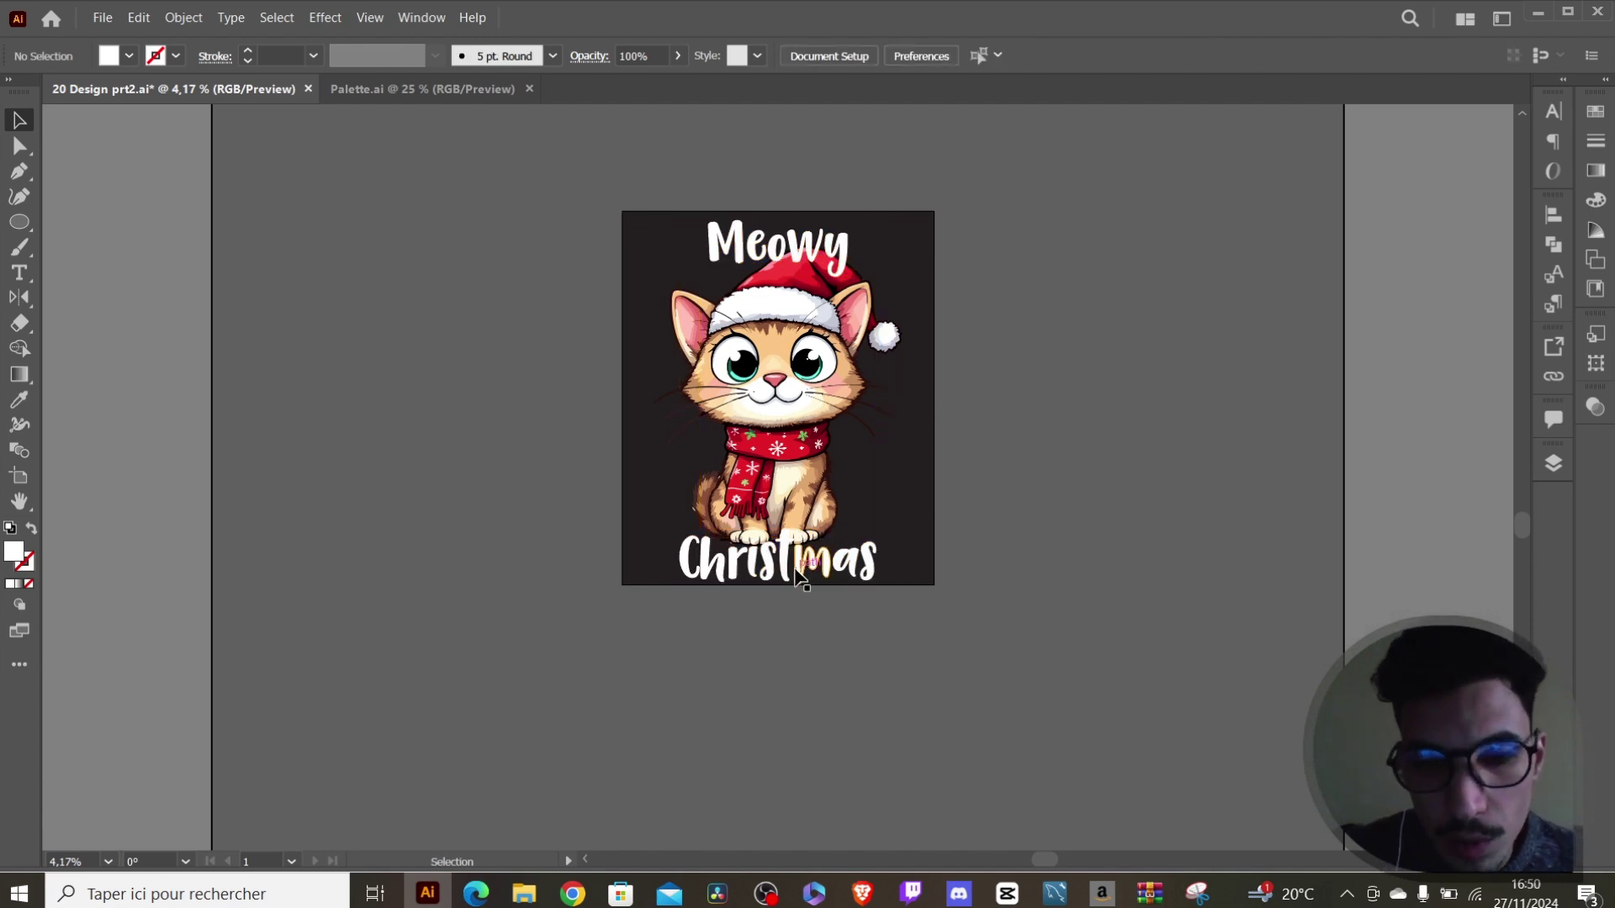
left_click_drag(786, 253, 788, 248)
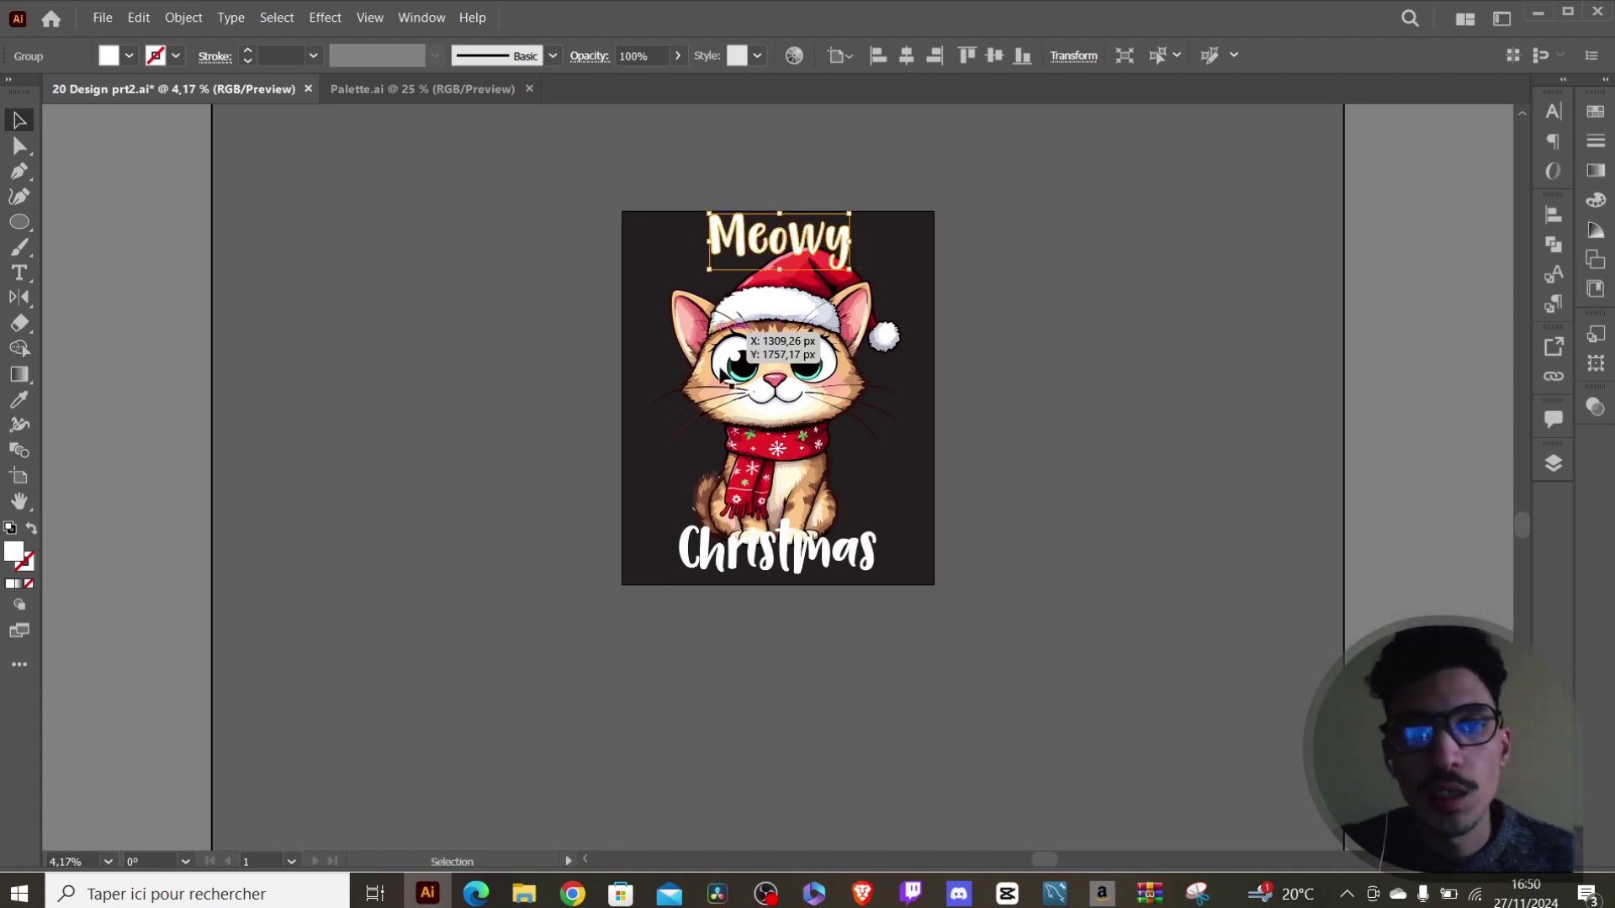
key("Left")
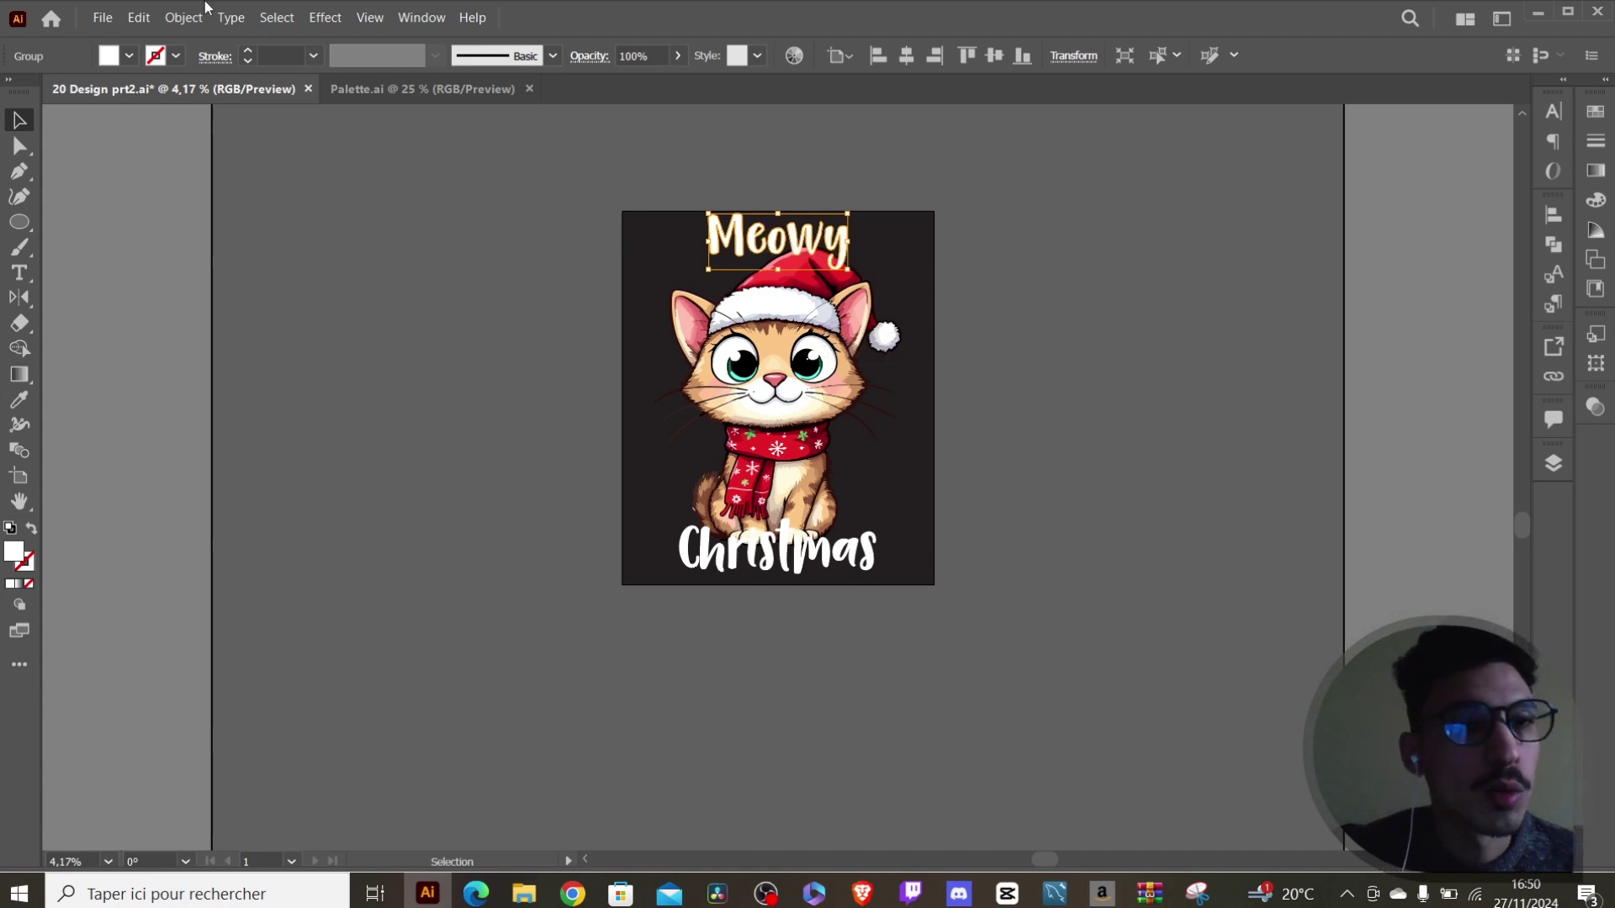
Apply Offset Path to the "Meowy" lettering with a 20 px offset and Round joins.
left_click(185, 17)
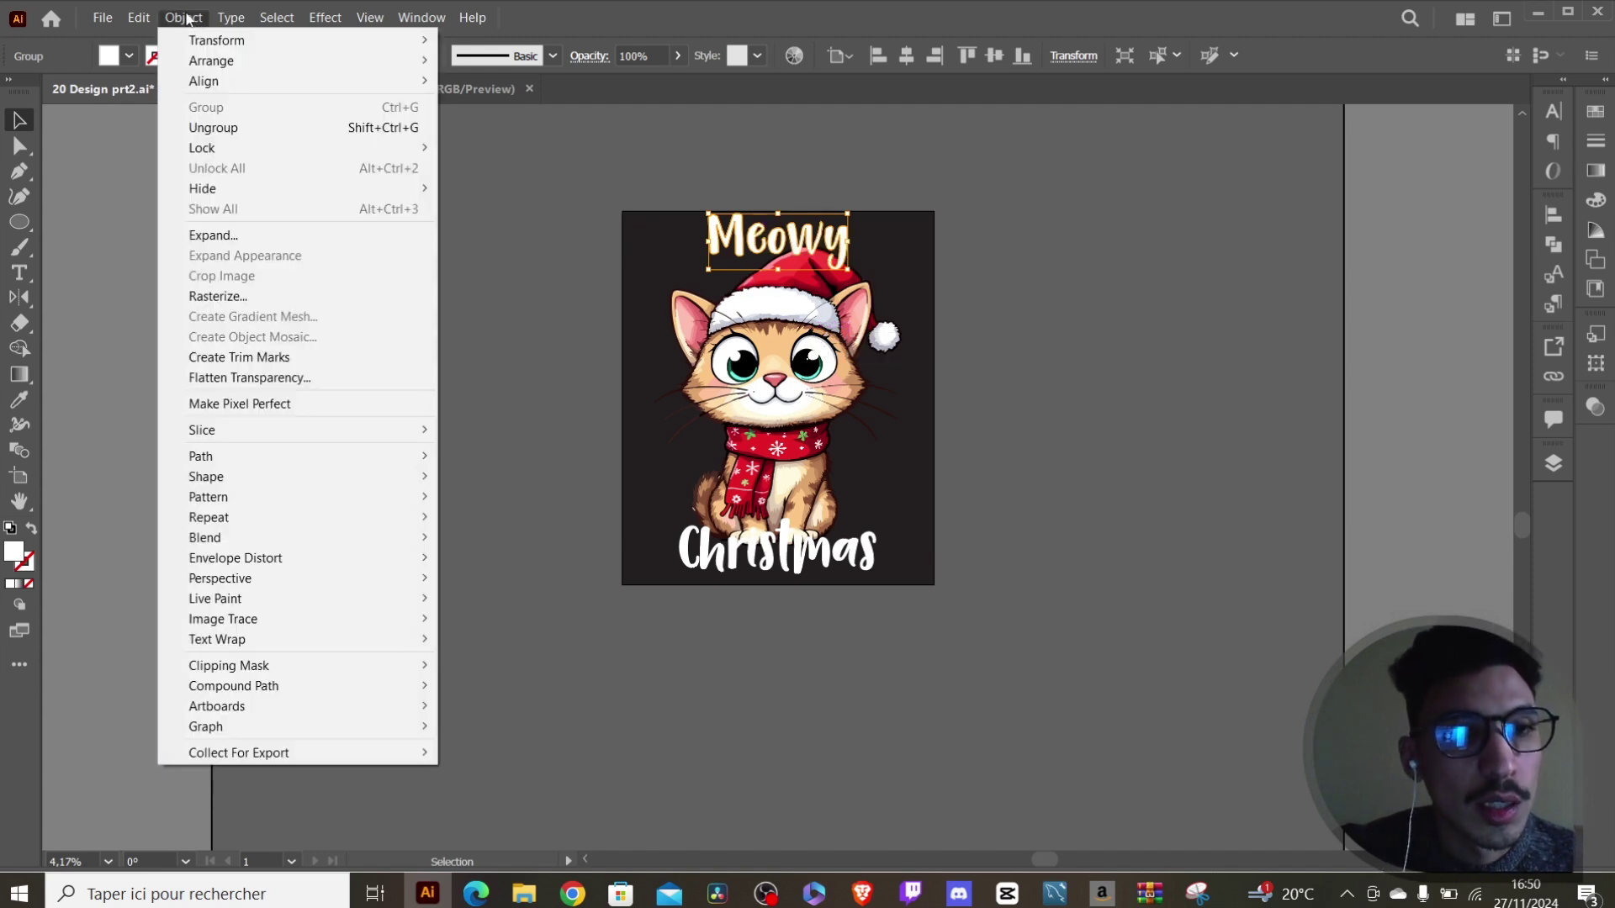
mouse_move(402, 461)
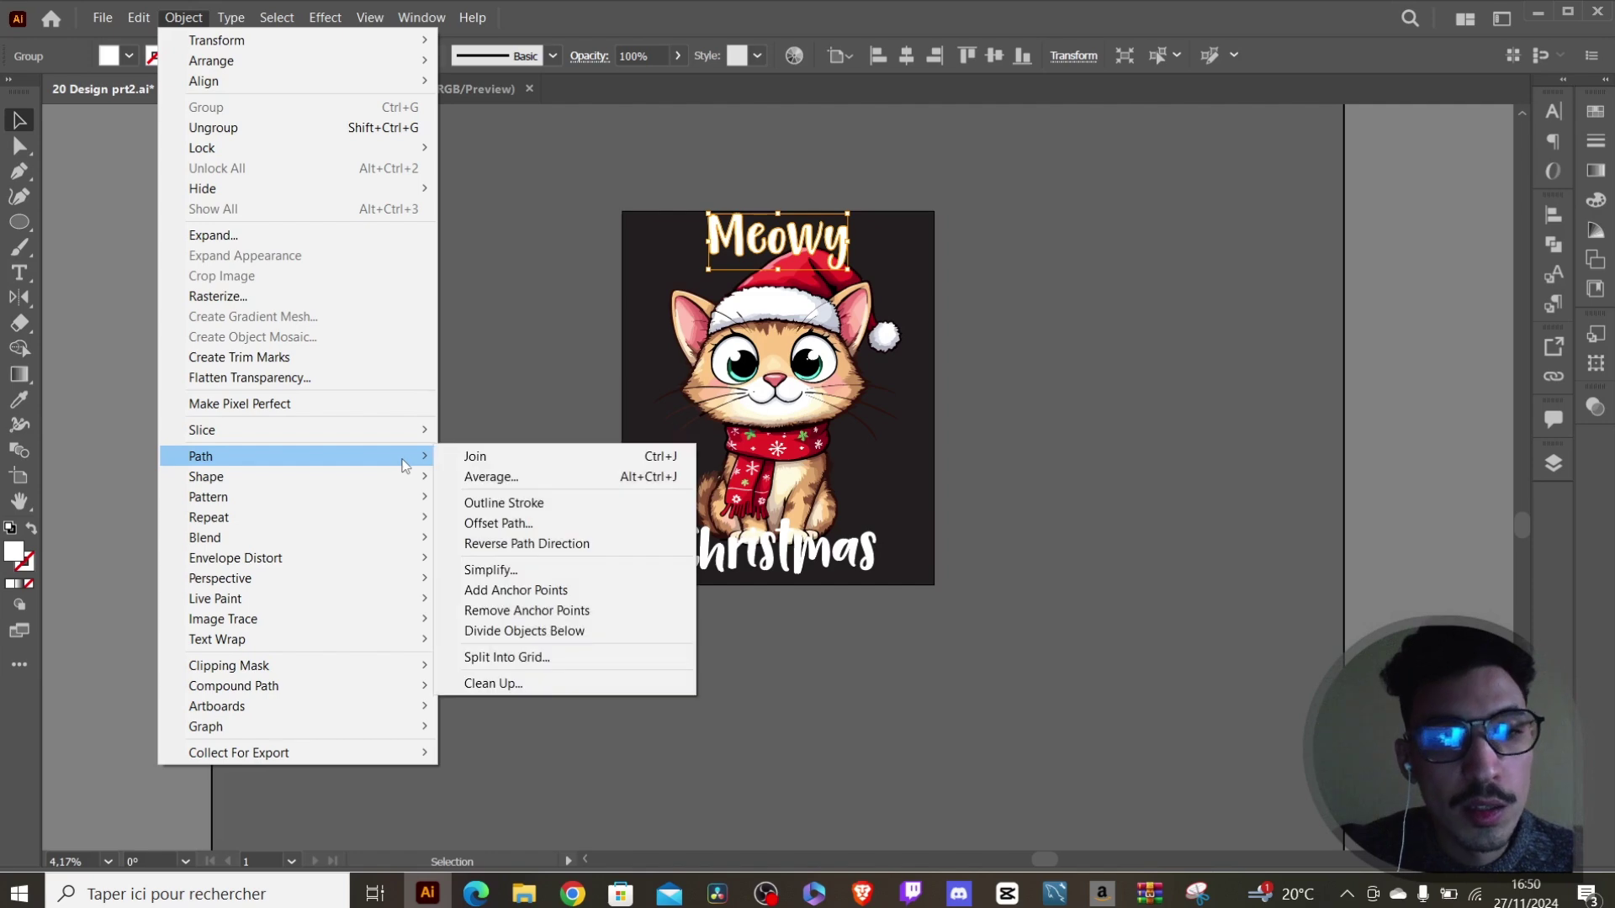
left_click(506, 525)
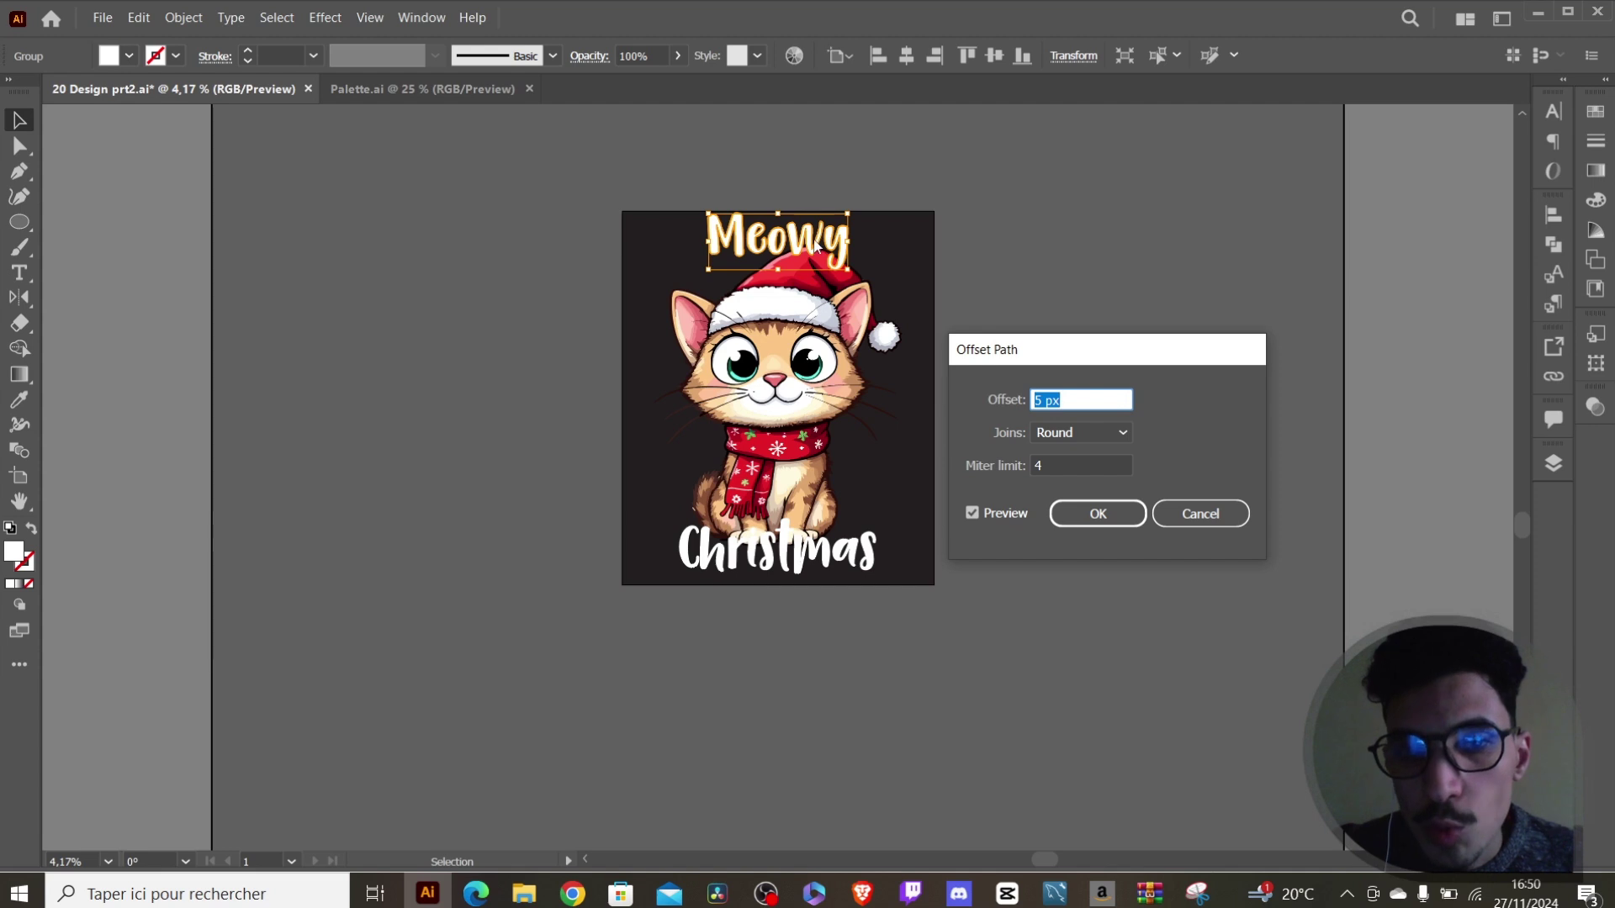
double_click(1038, 401)
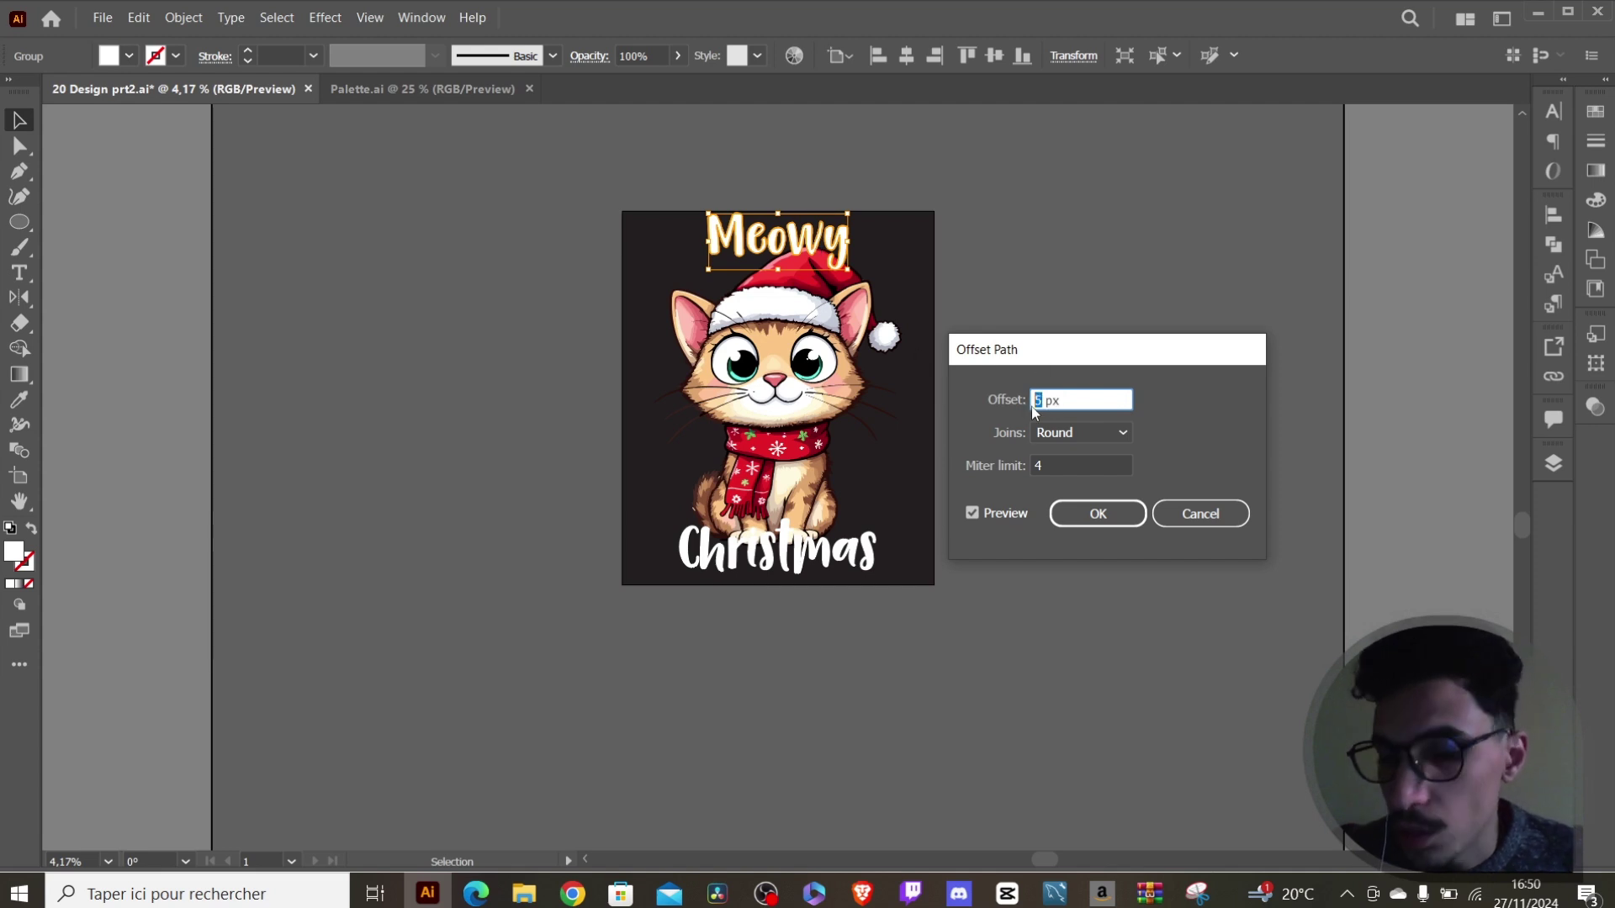
type("20")
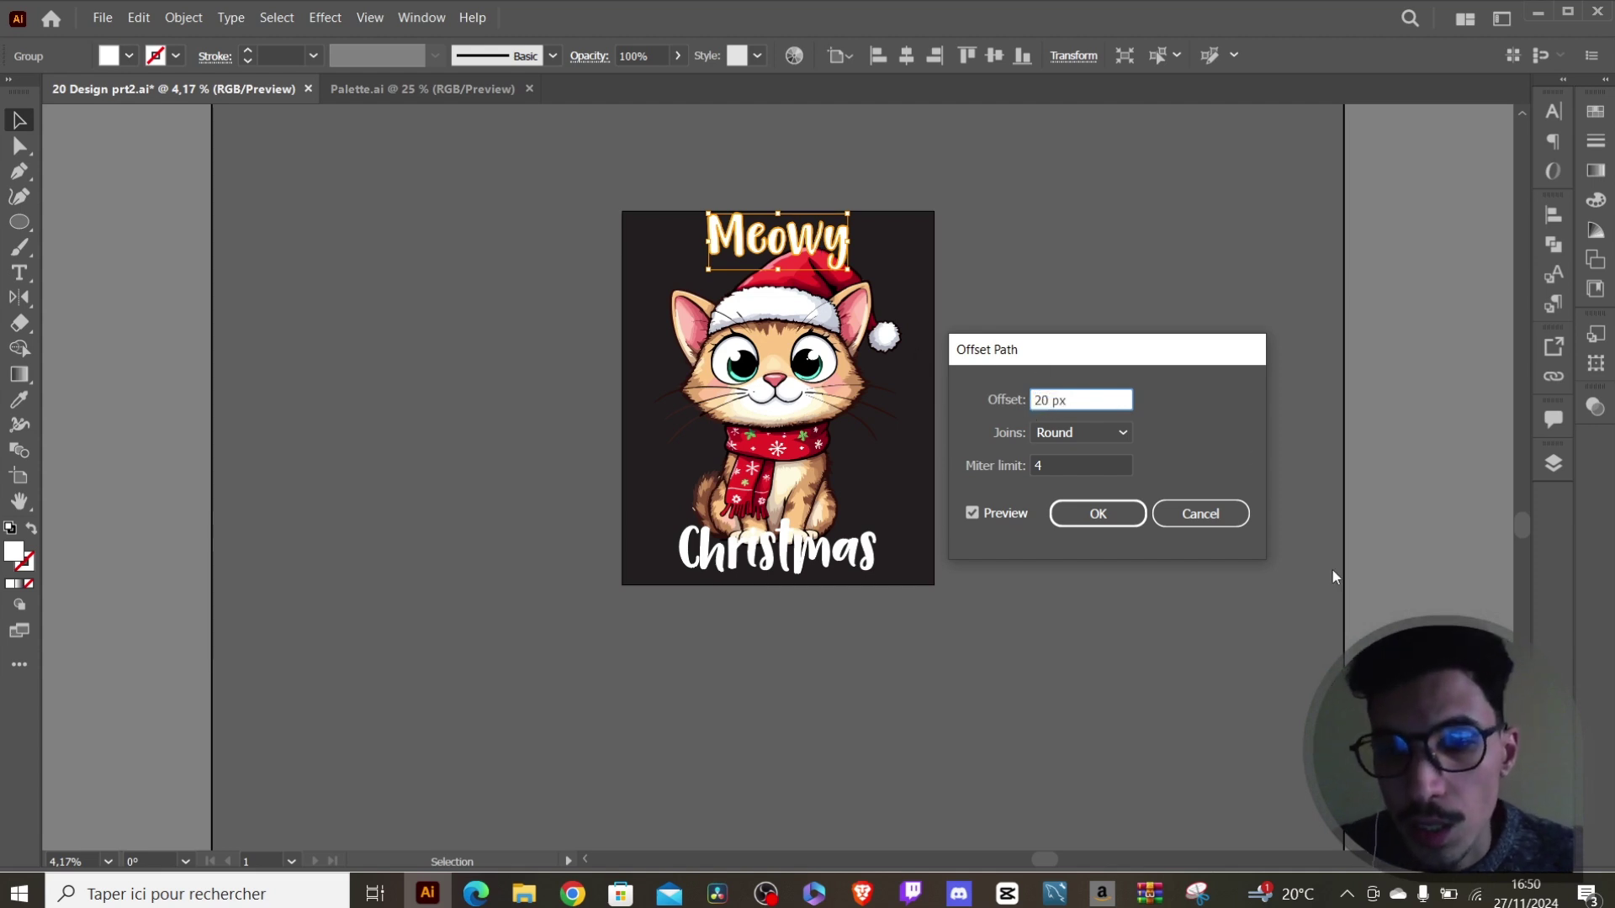
left_click(1016, 517)
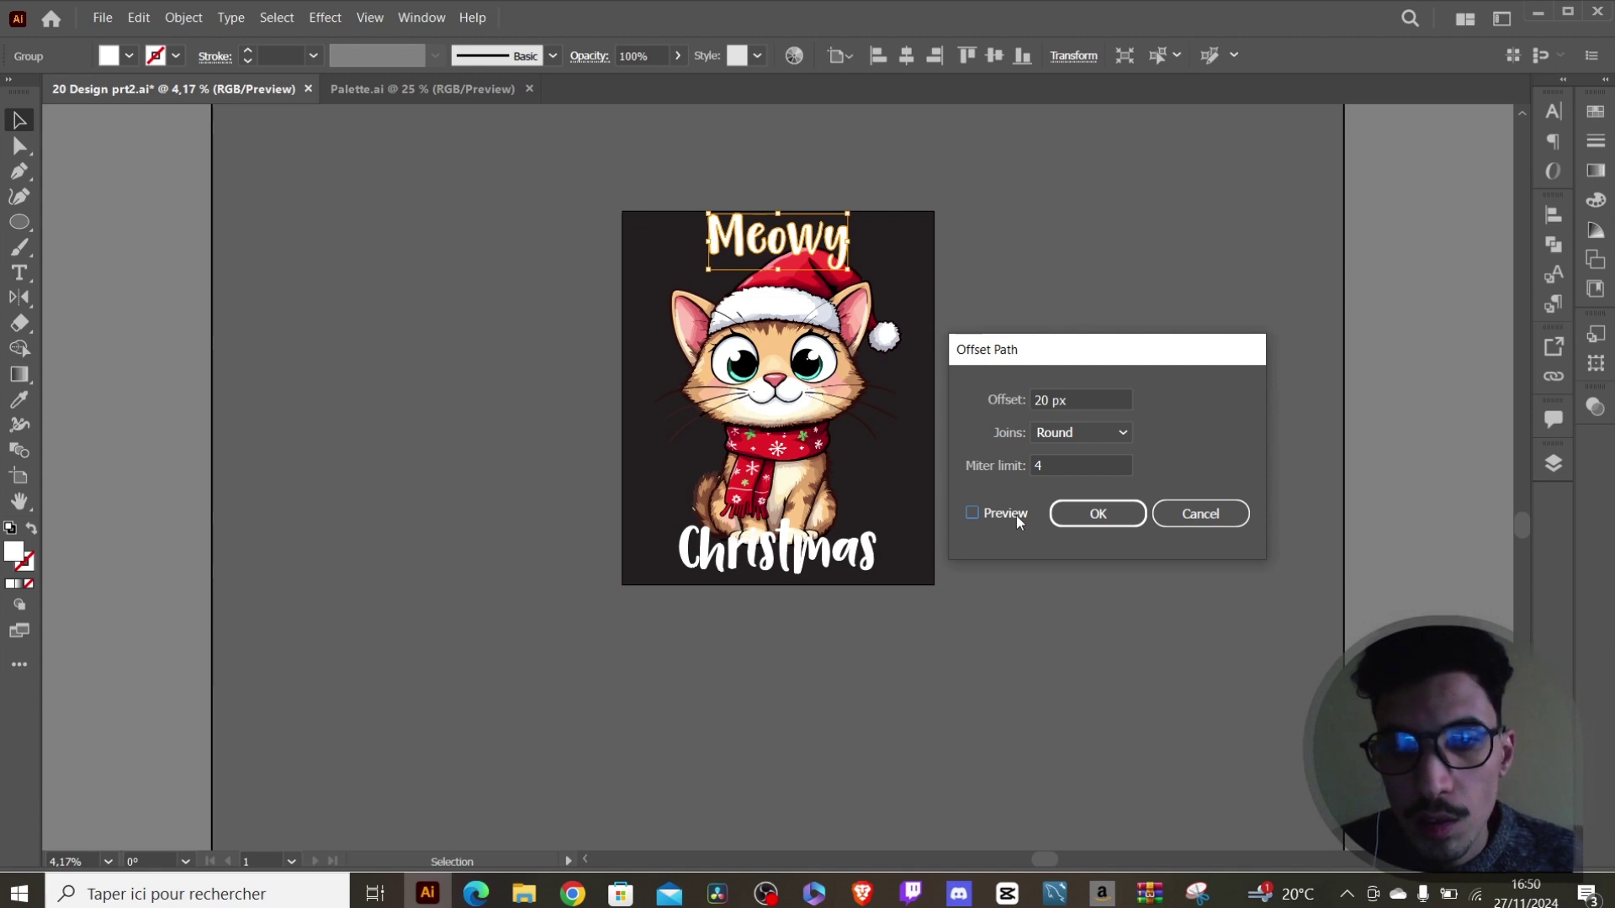
left_click(1016, 516)
left_click(1078, 431)
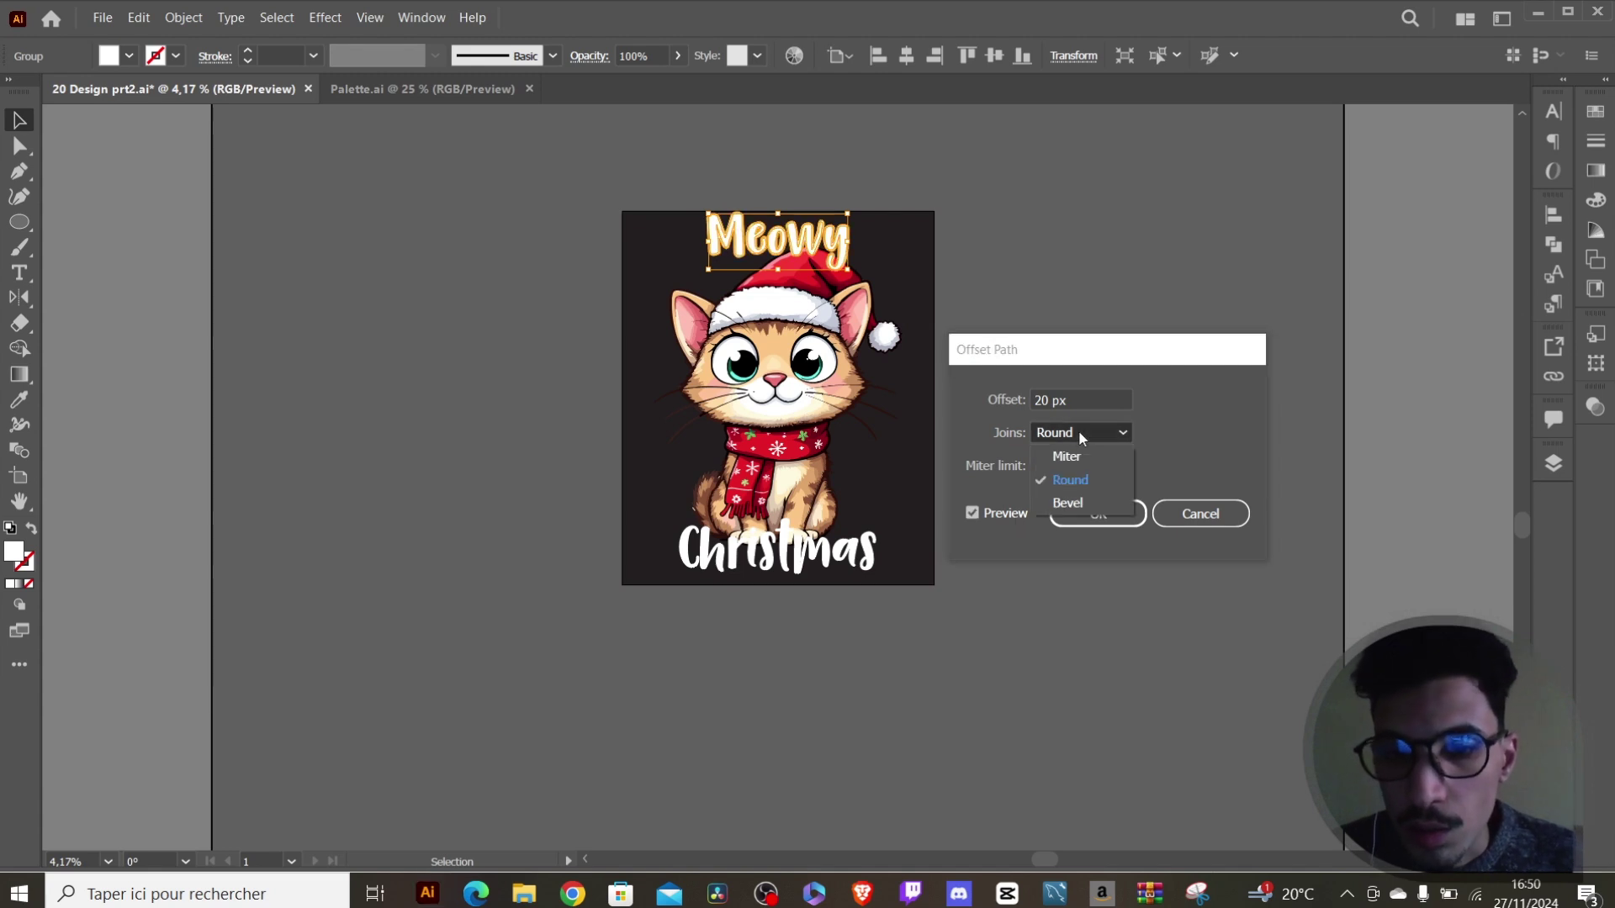
left_click(1078, 431)
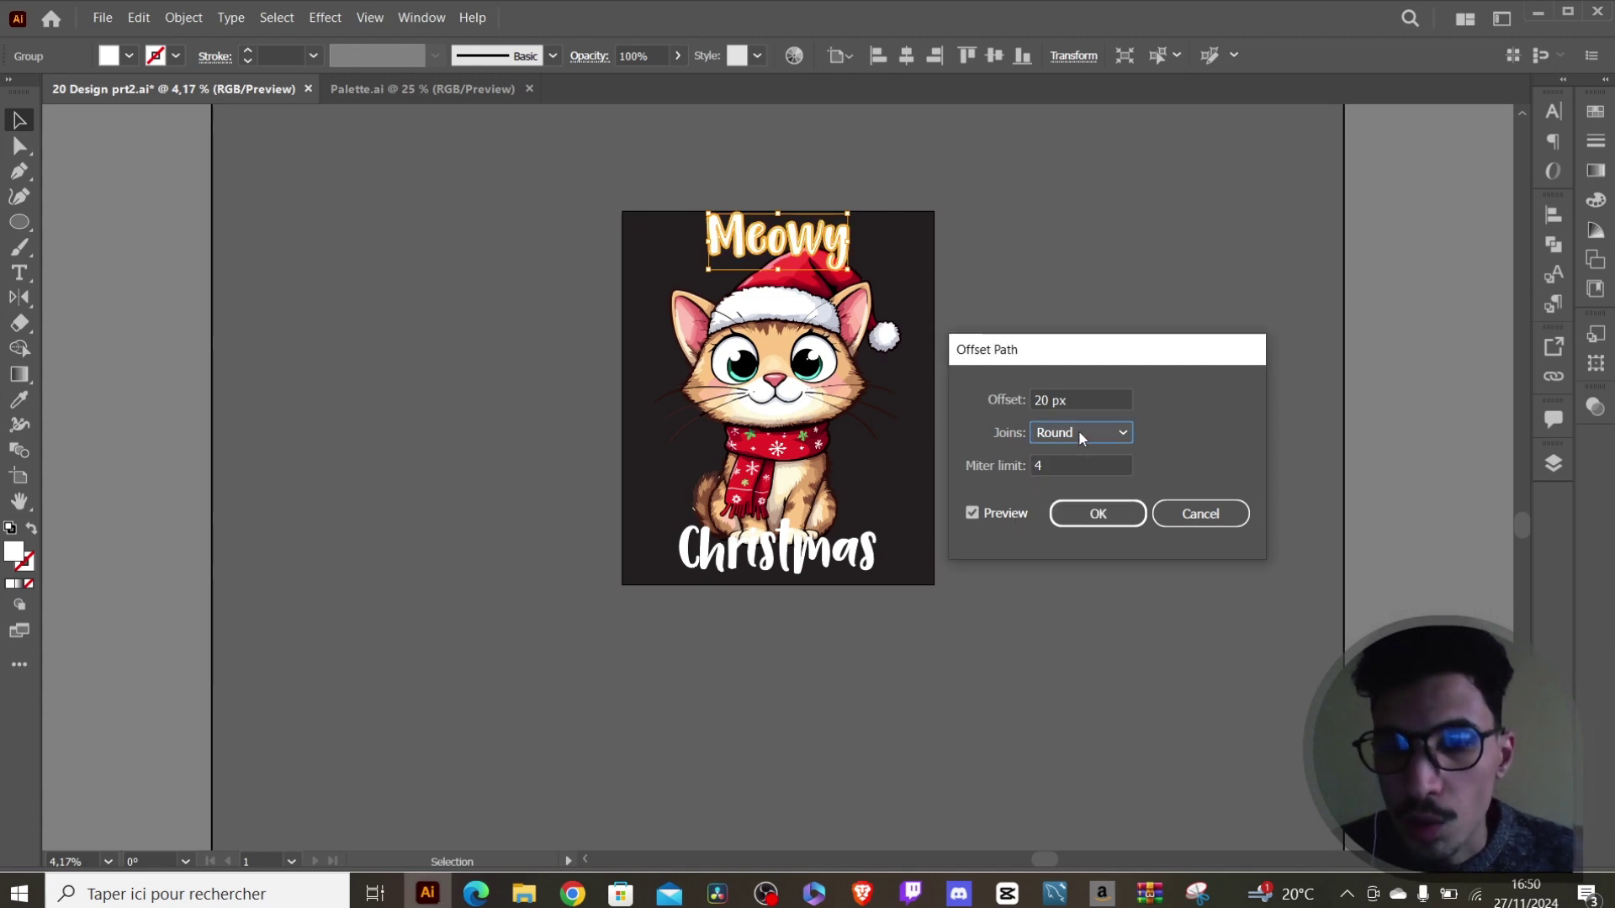
left_click(1086, 519)
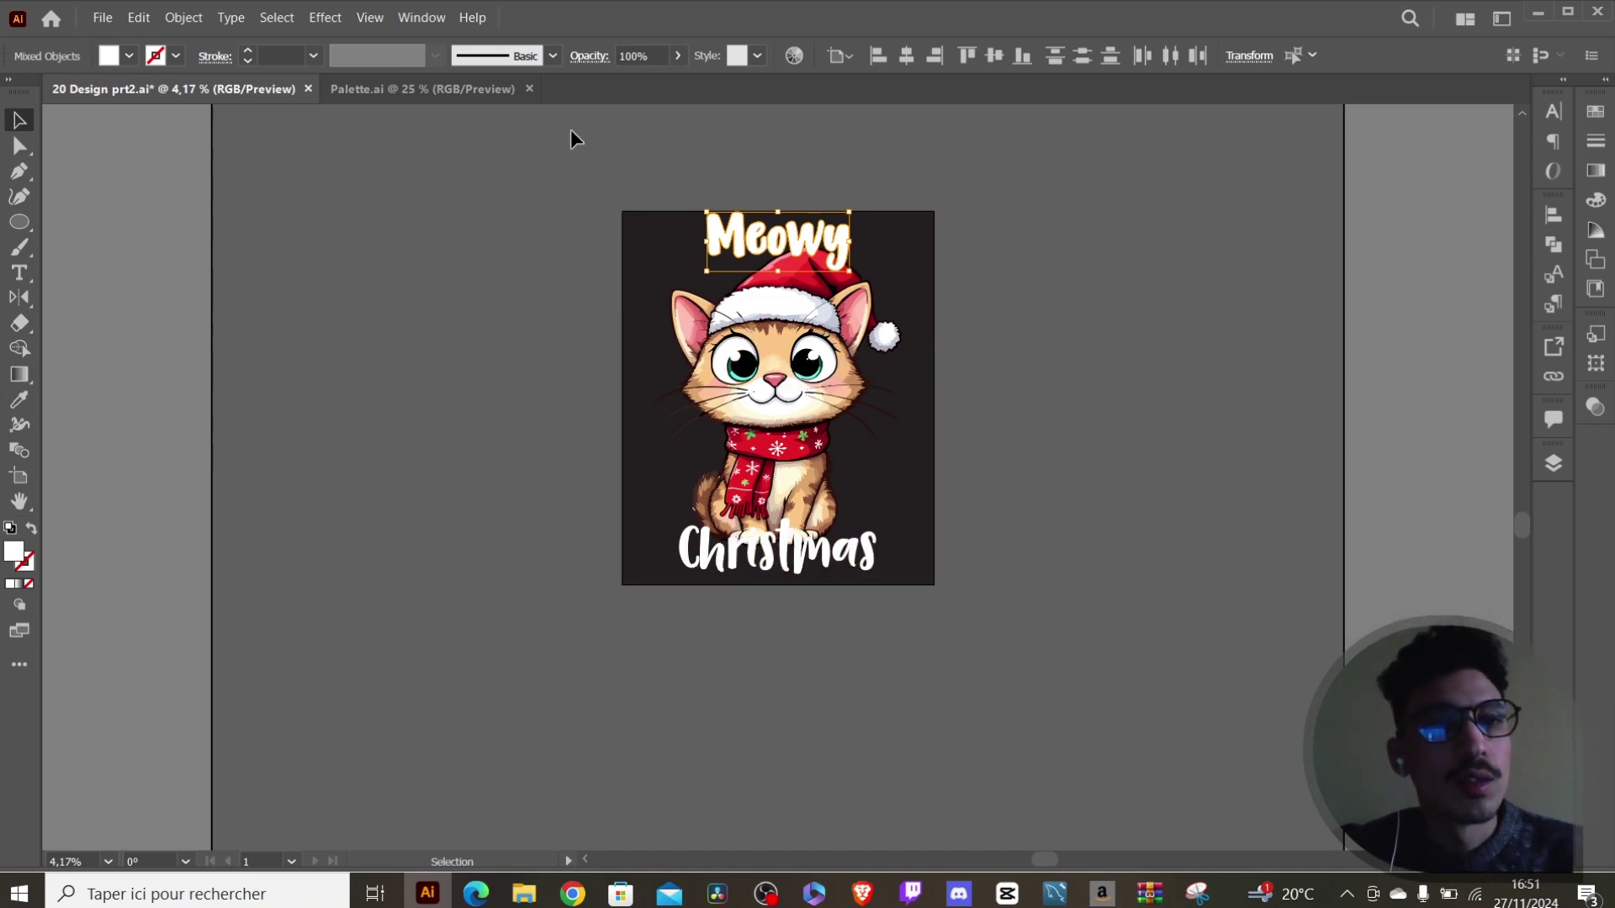
Fill the offset shape behind "Meowy" with dark purple and deselect it.
left_click(130, 56)
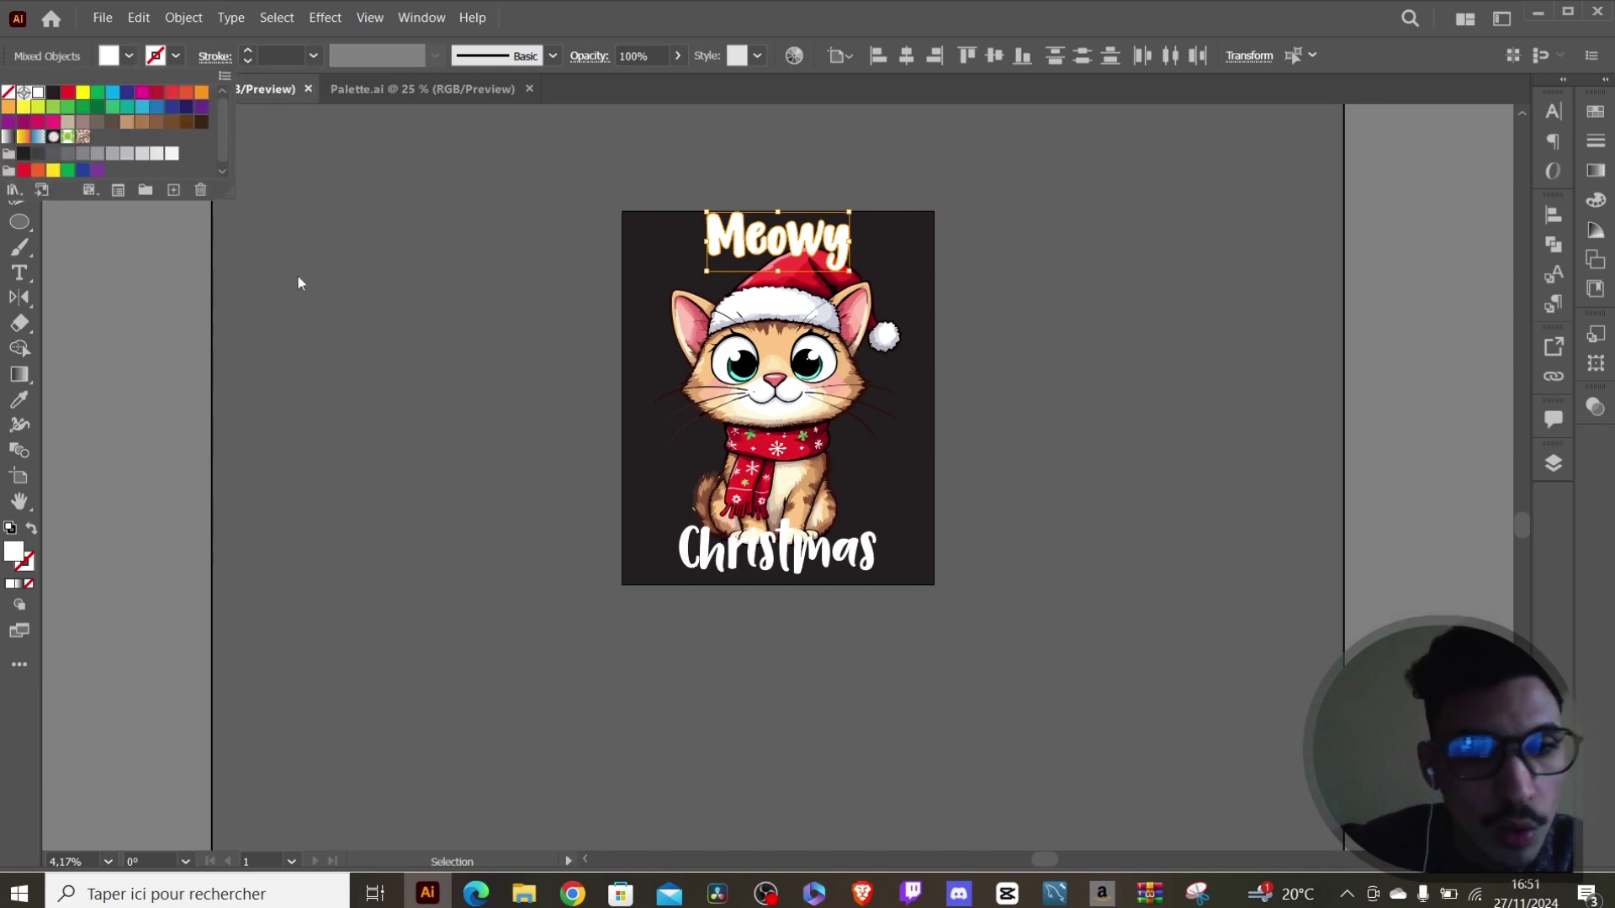
left_click(201, 115)
left_click(858, 260)
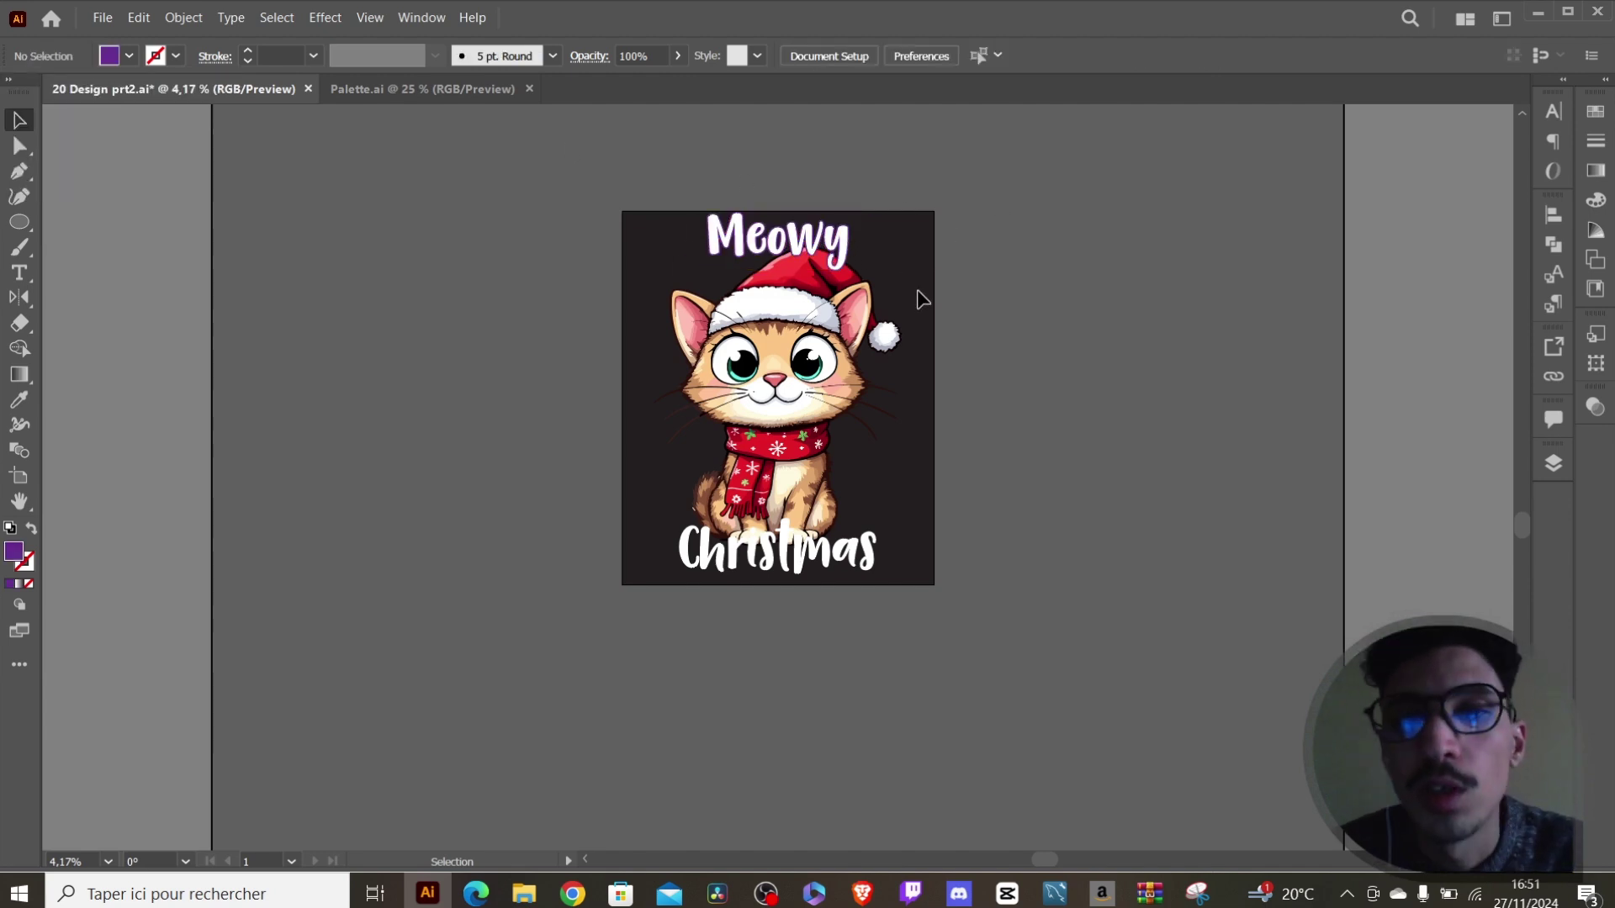
Apply Offset Path to the "Christmas" lettering with a 20 px offset and Round joins.
left_click(803, 562)
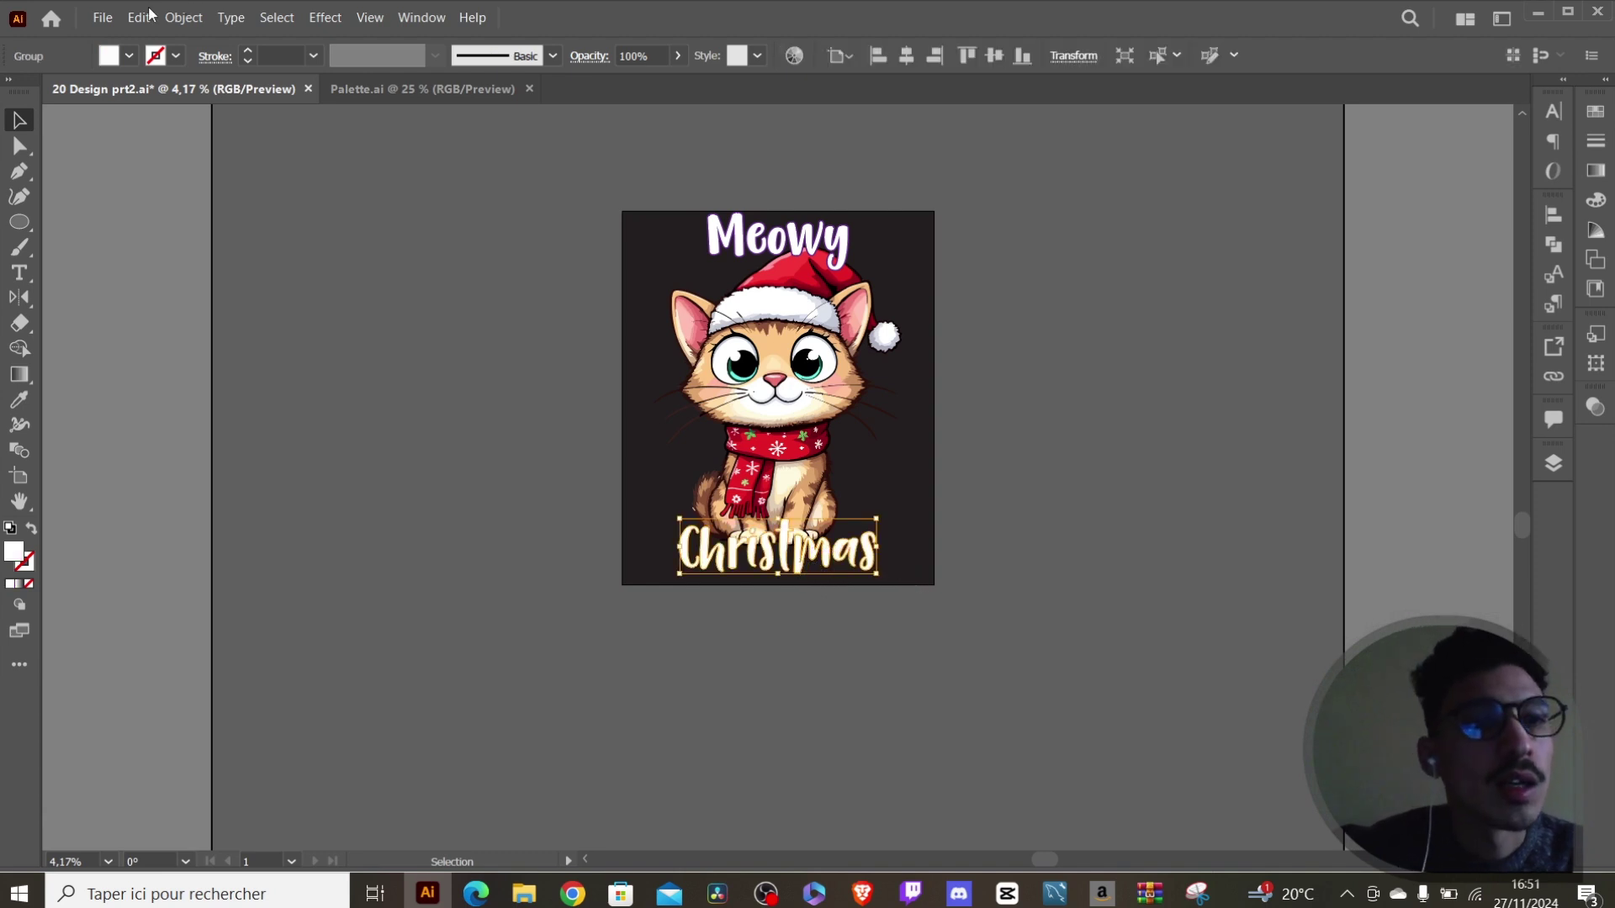
left_click(183, 17)
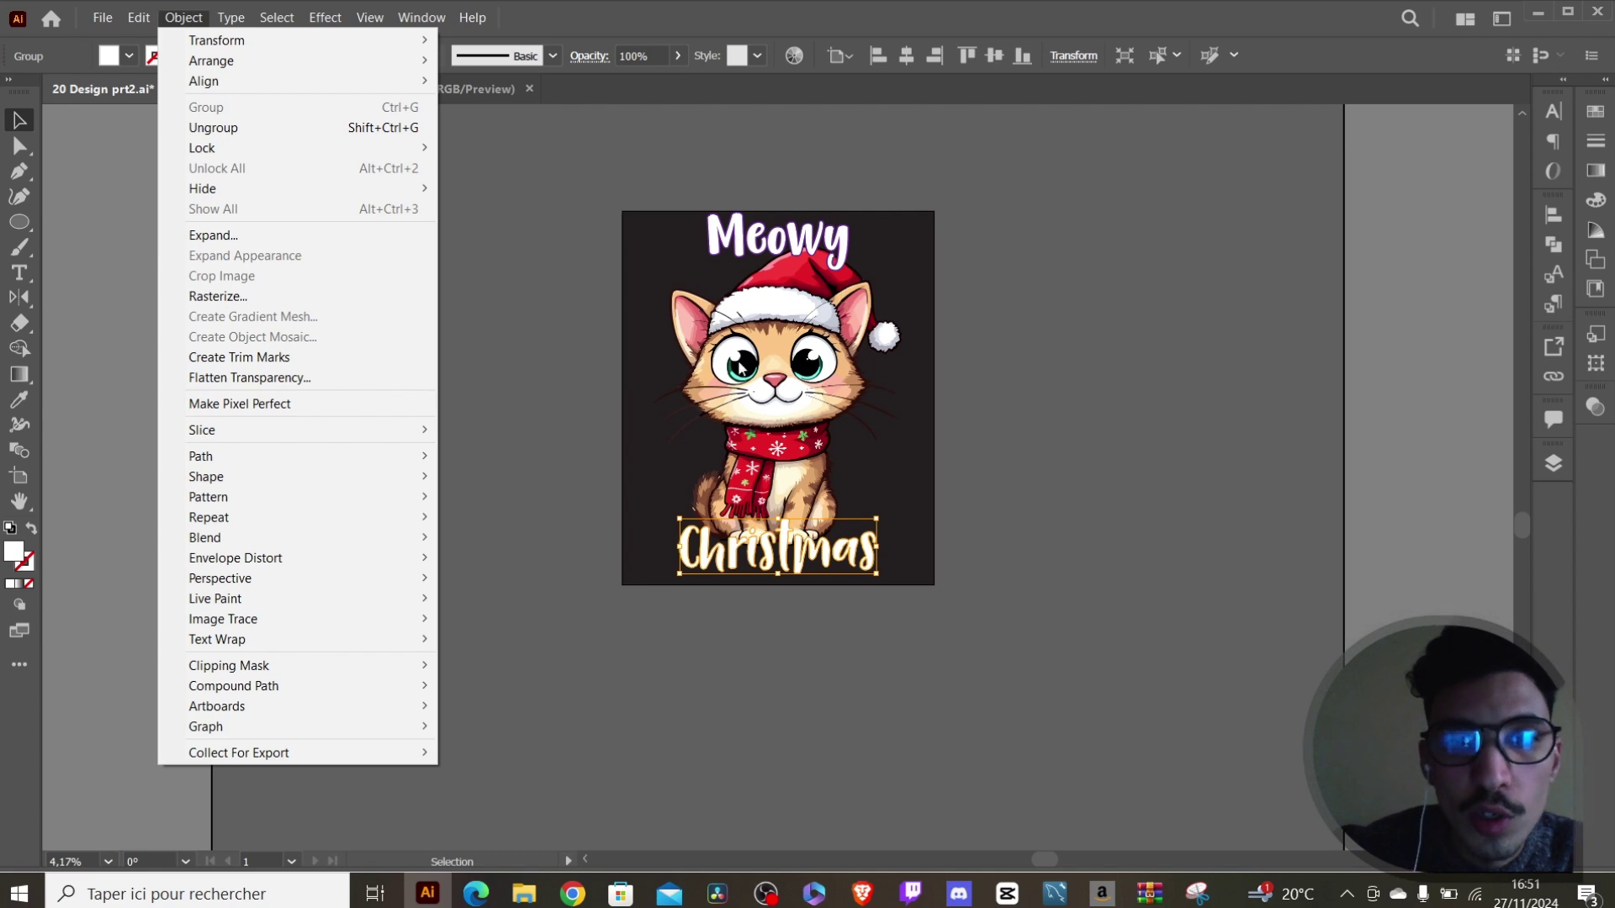
mouse_move(308, 458)
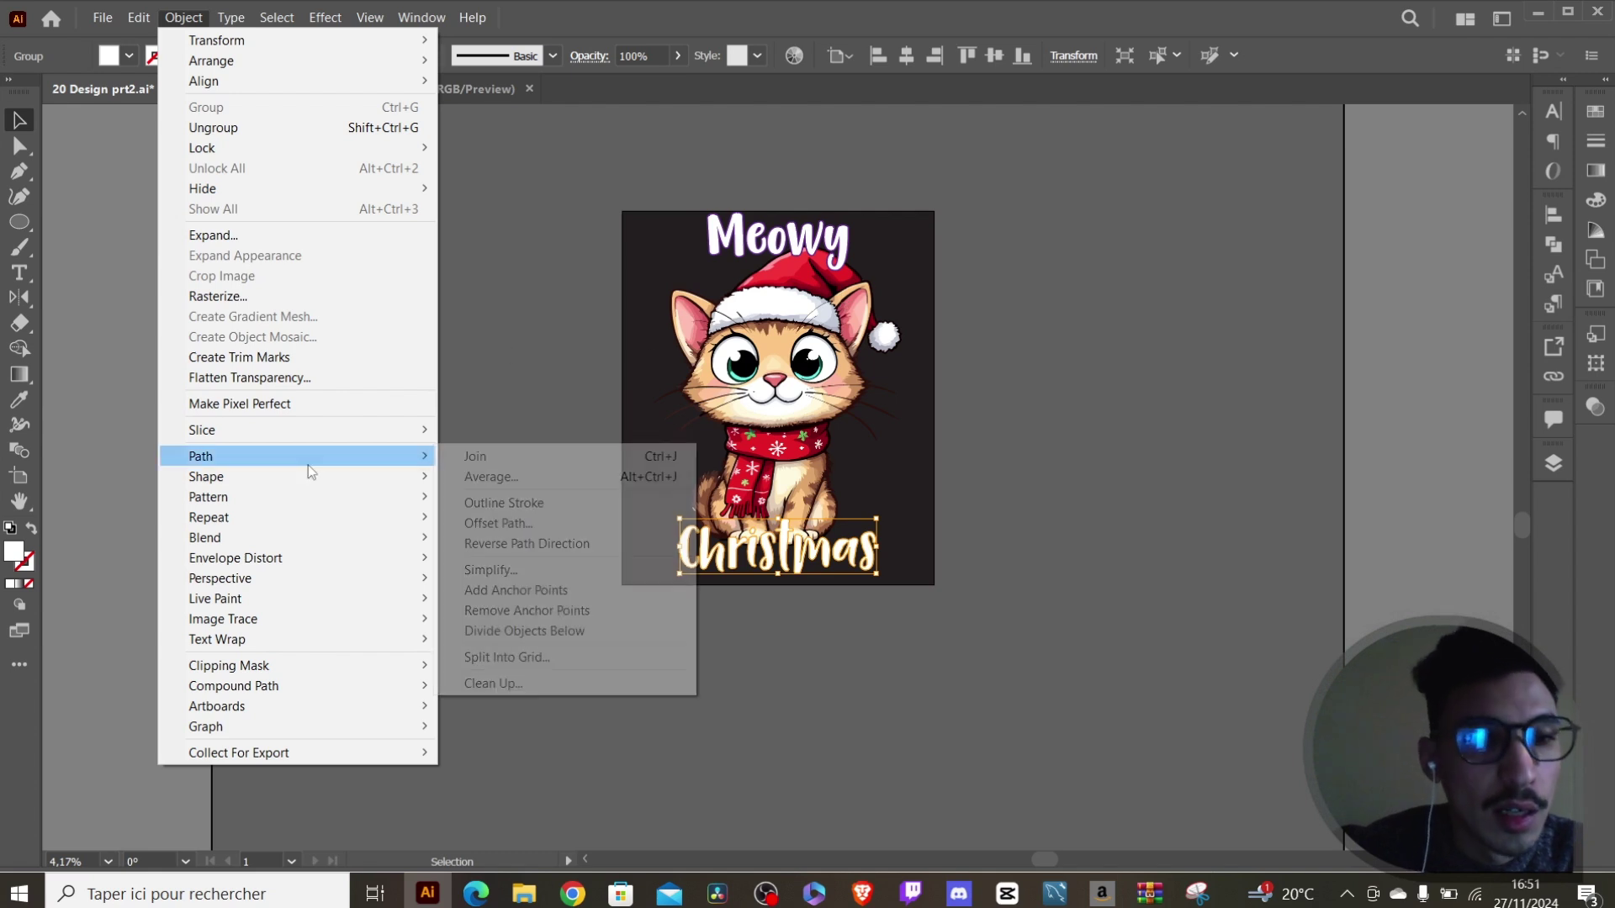
left_click(545, 521)
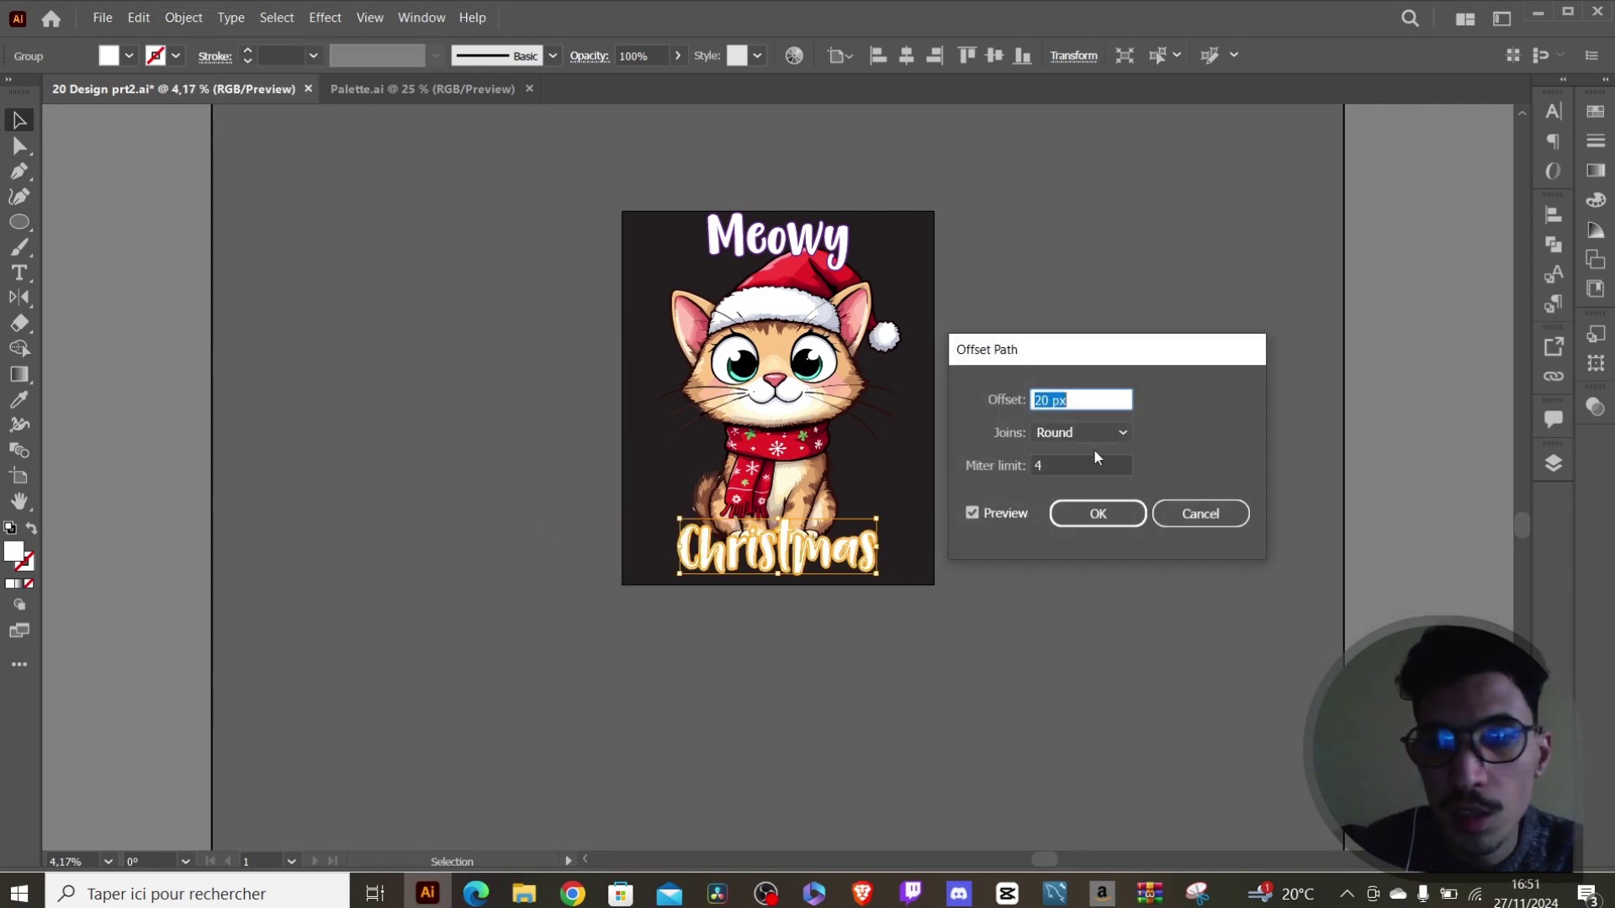
left_click(1098, 515)
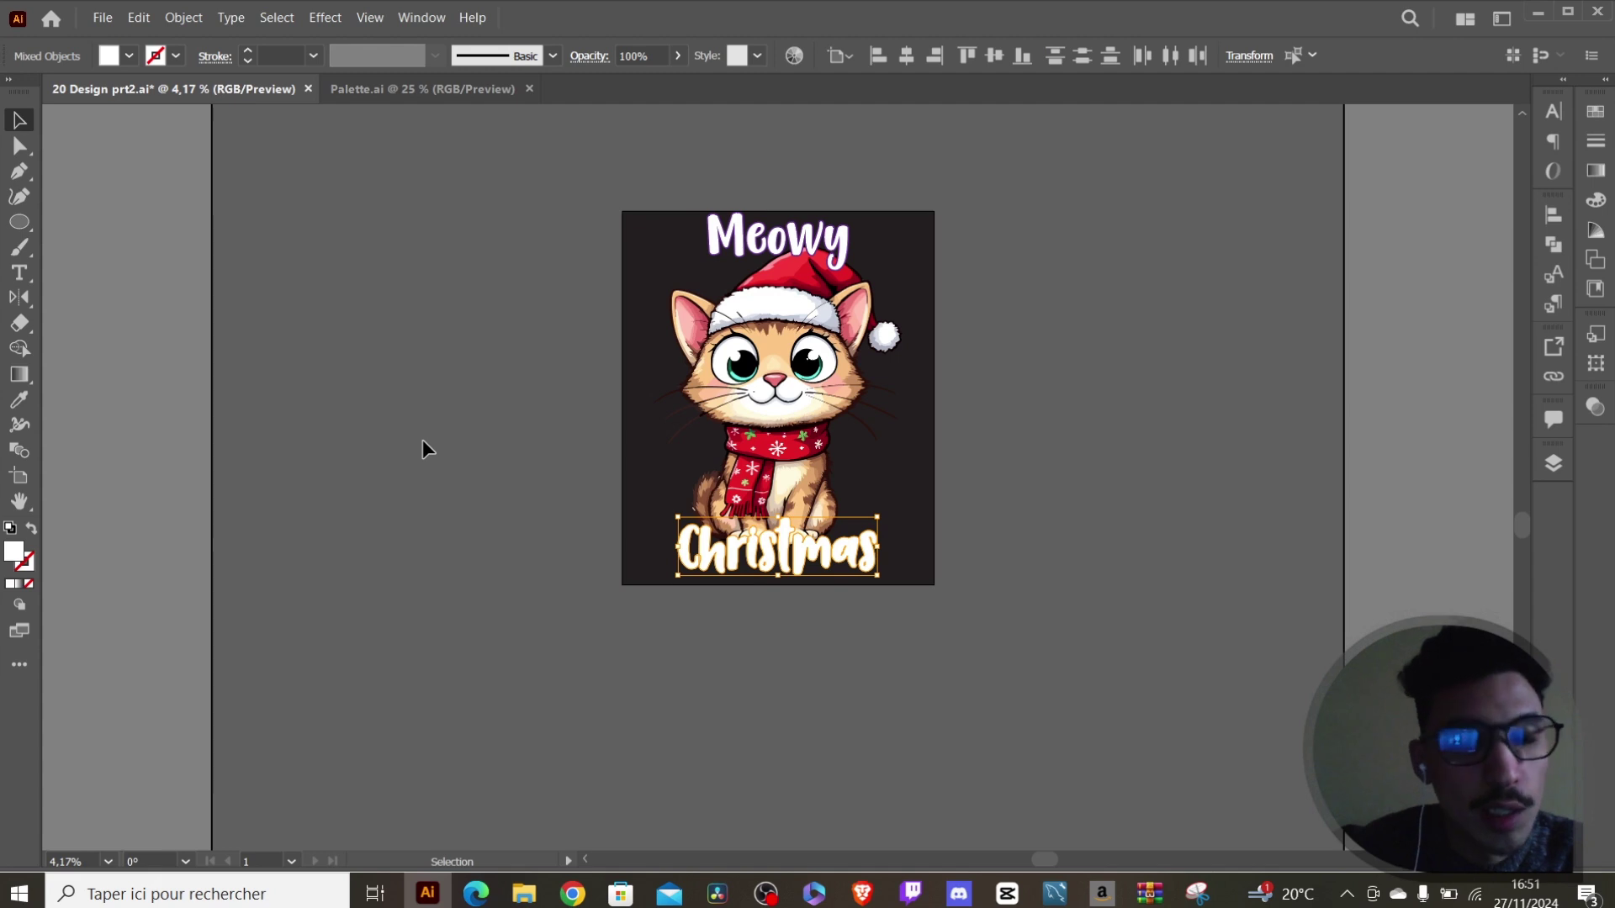
Fill the offset shape behind "Christmas" with the same dark purple as the "Meowy" outline.
left_click(129, 57)
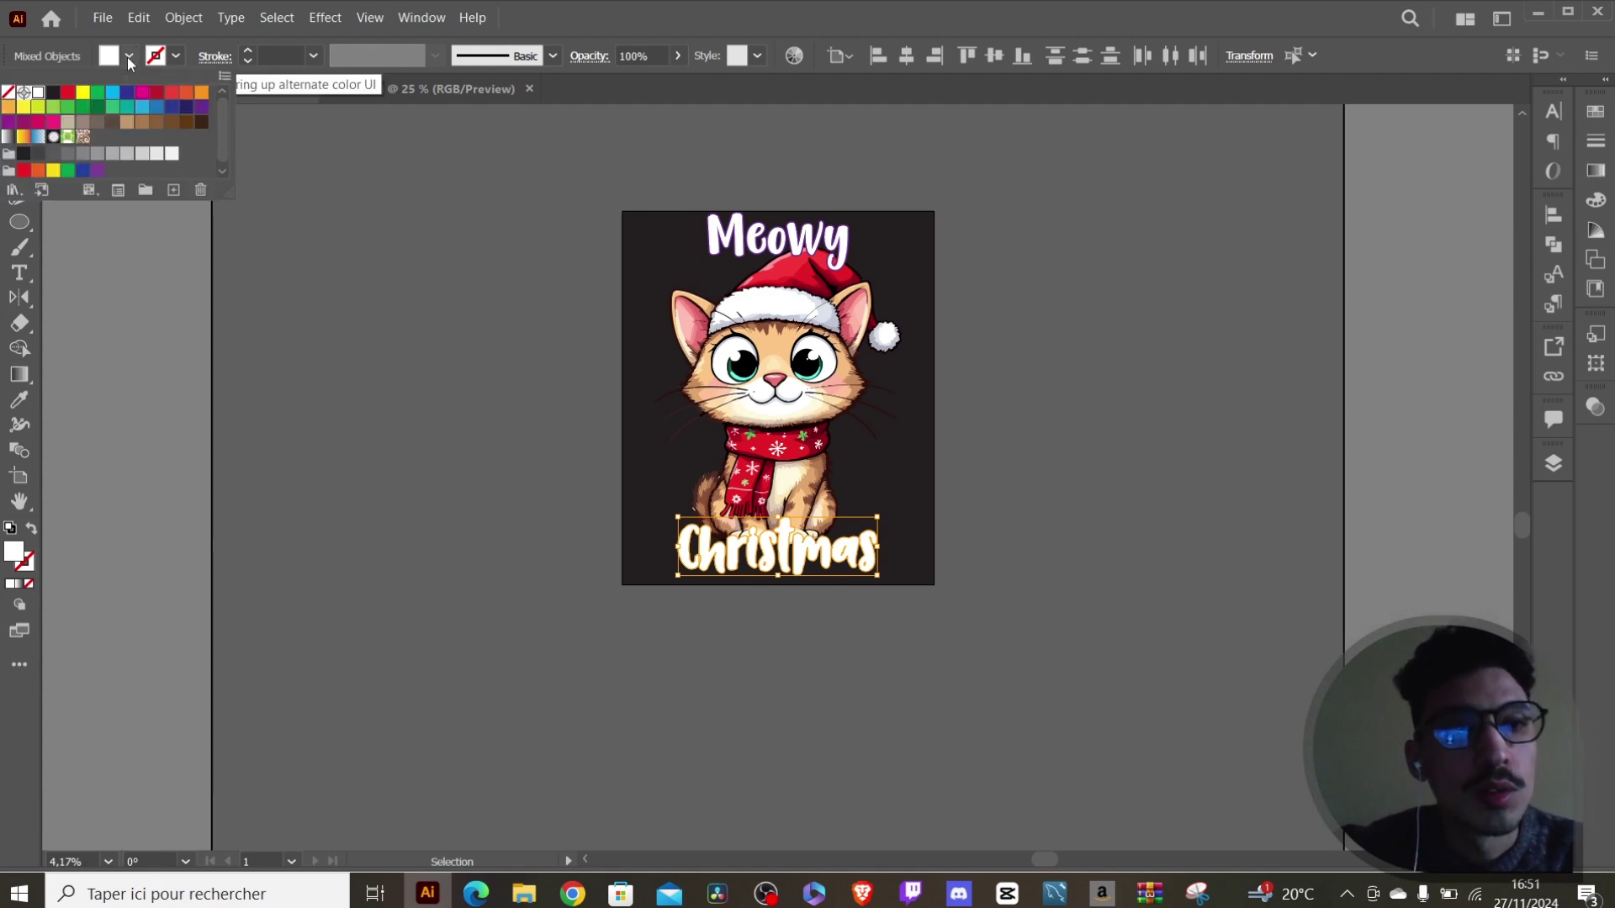
left_click(201, 109)
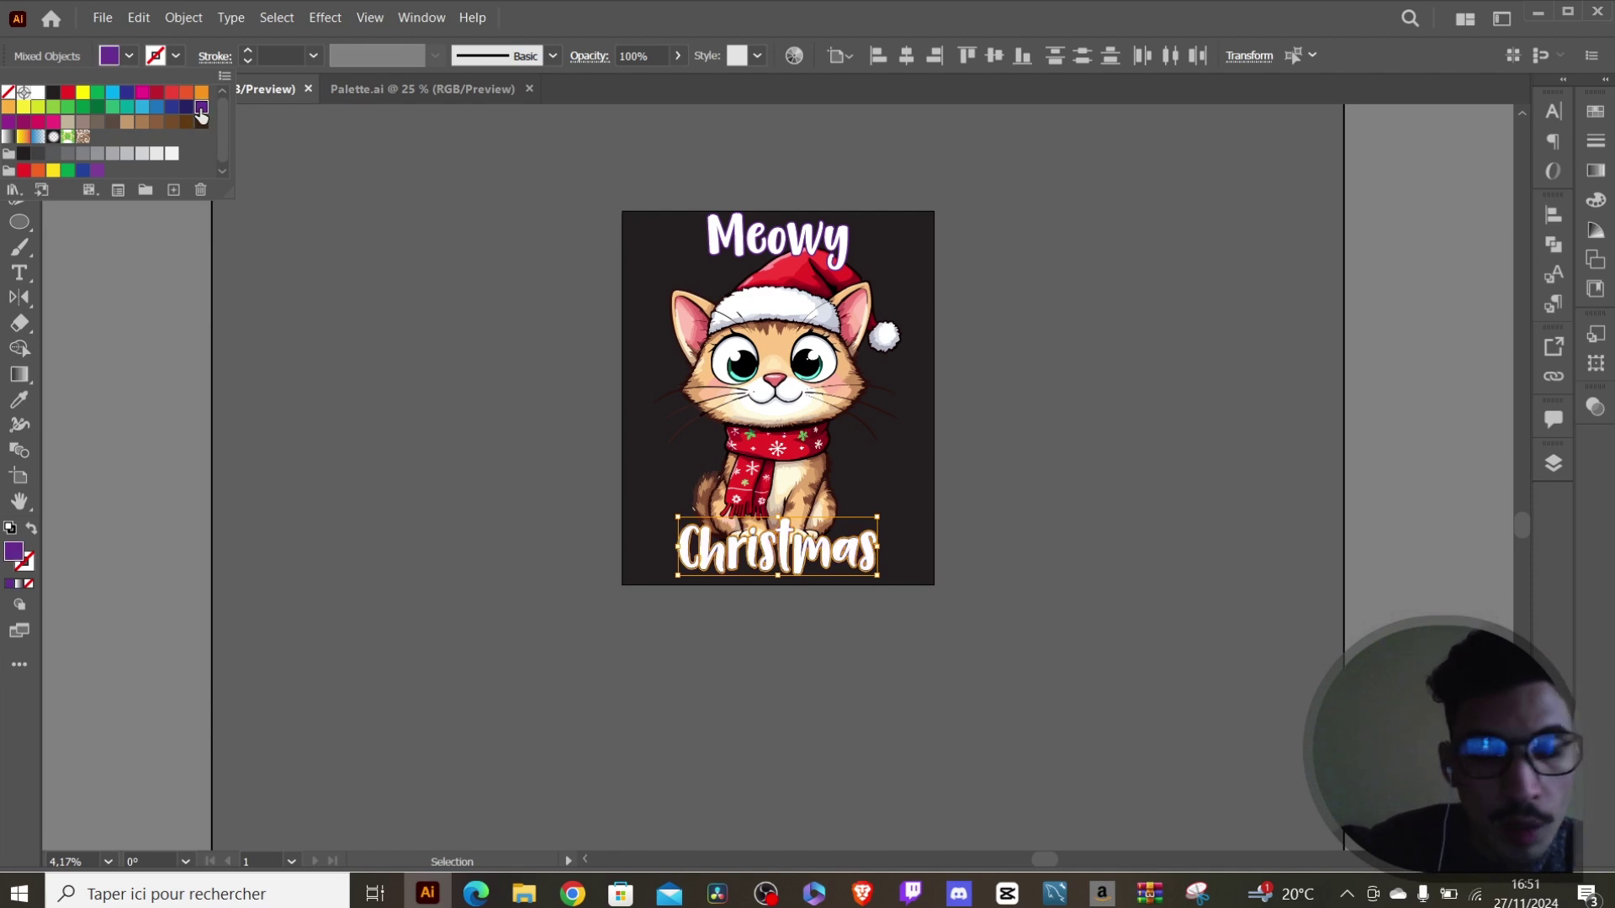
key("Escape")
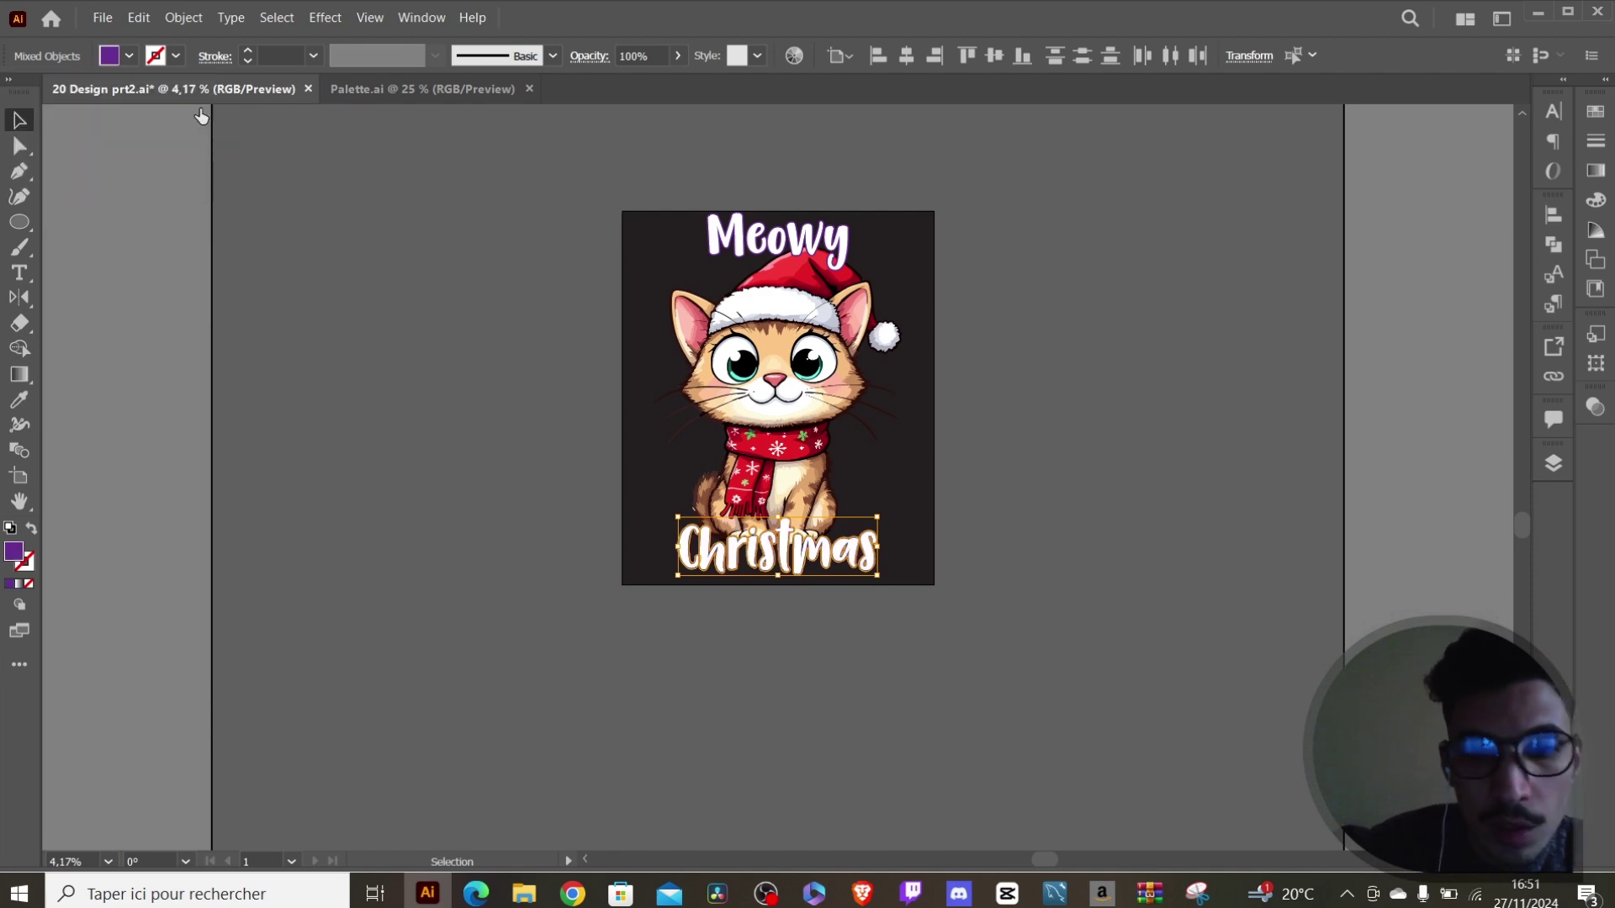
Select the cat and both lettering pieces together and bring up the Pathfinder operations.
left_click(986, 554)
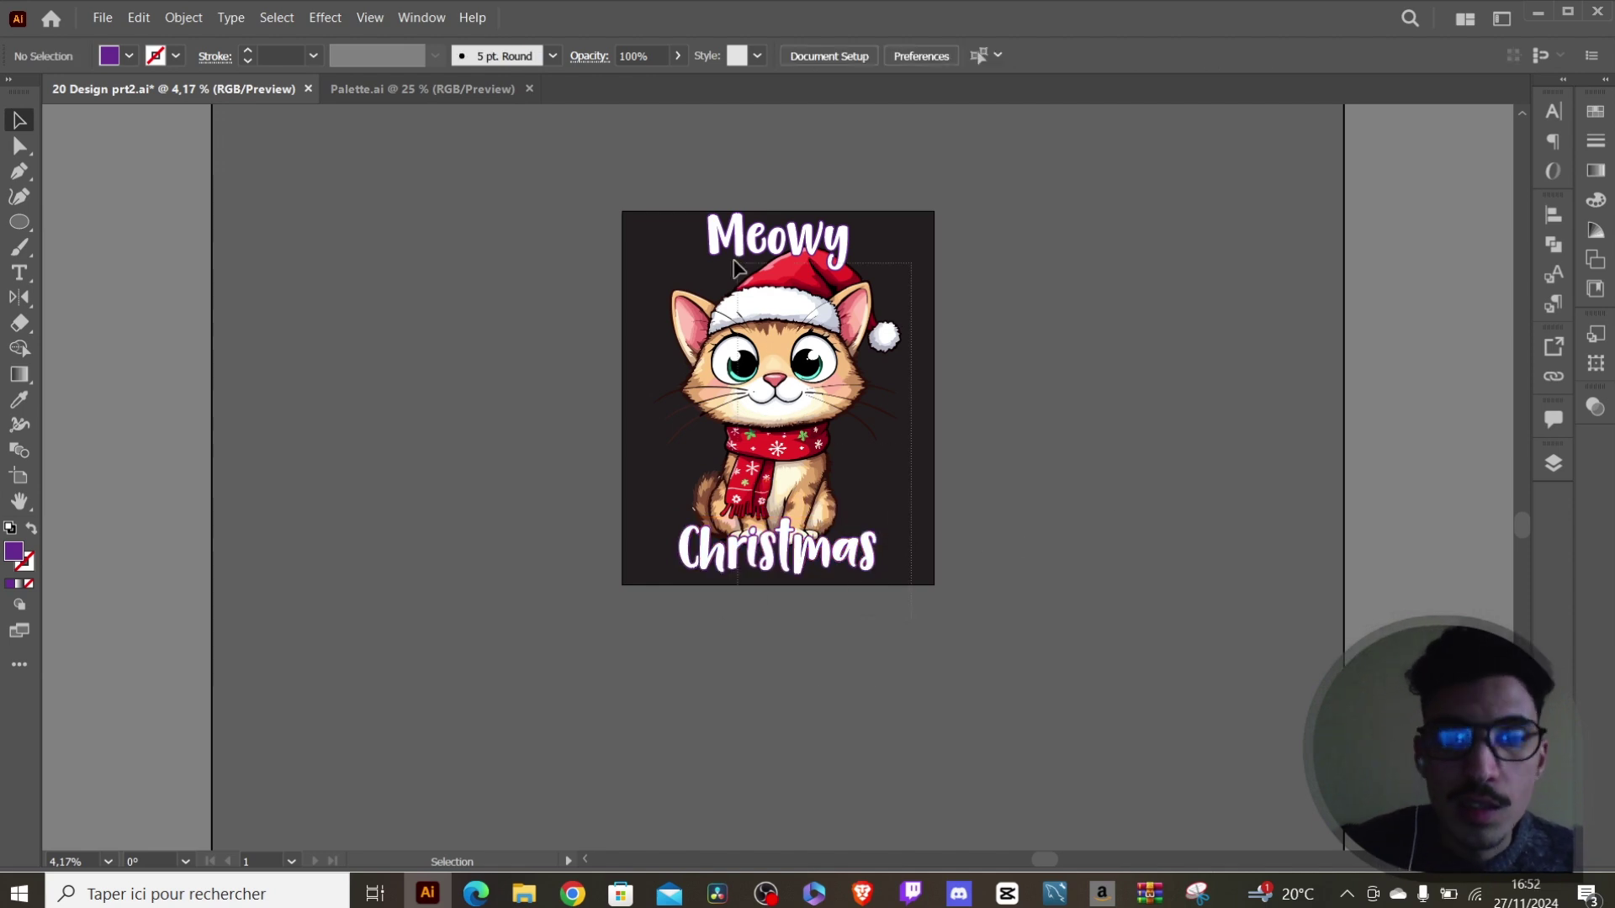
left_click_drag(912, 621, 638, 185)
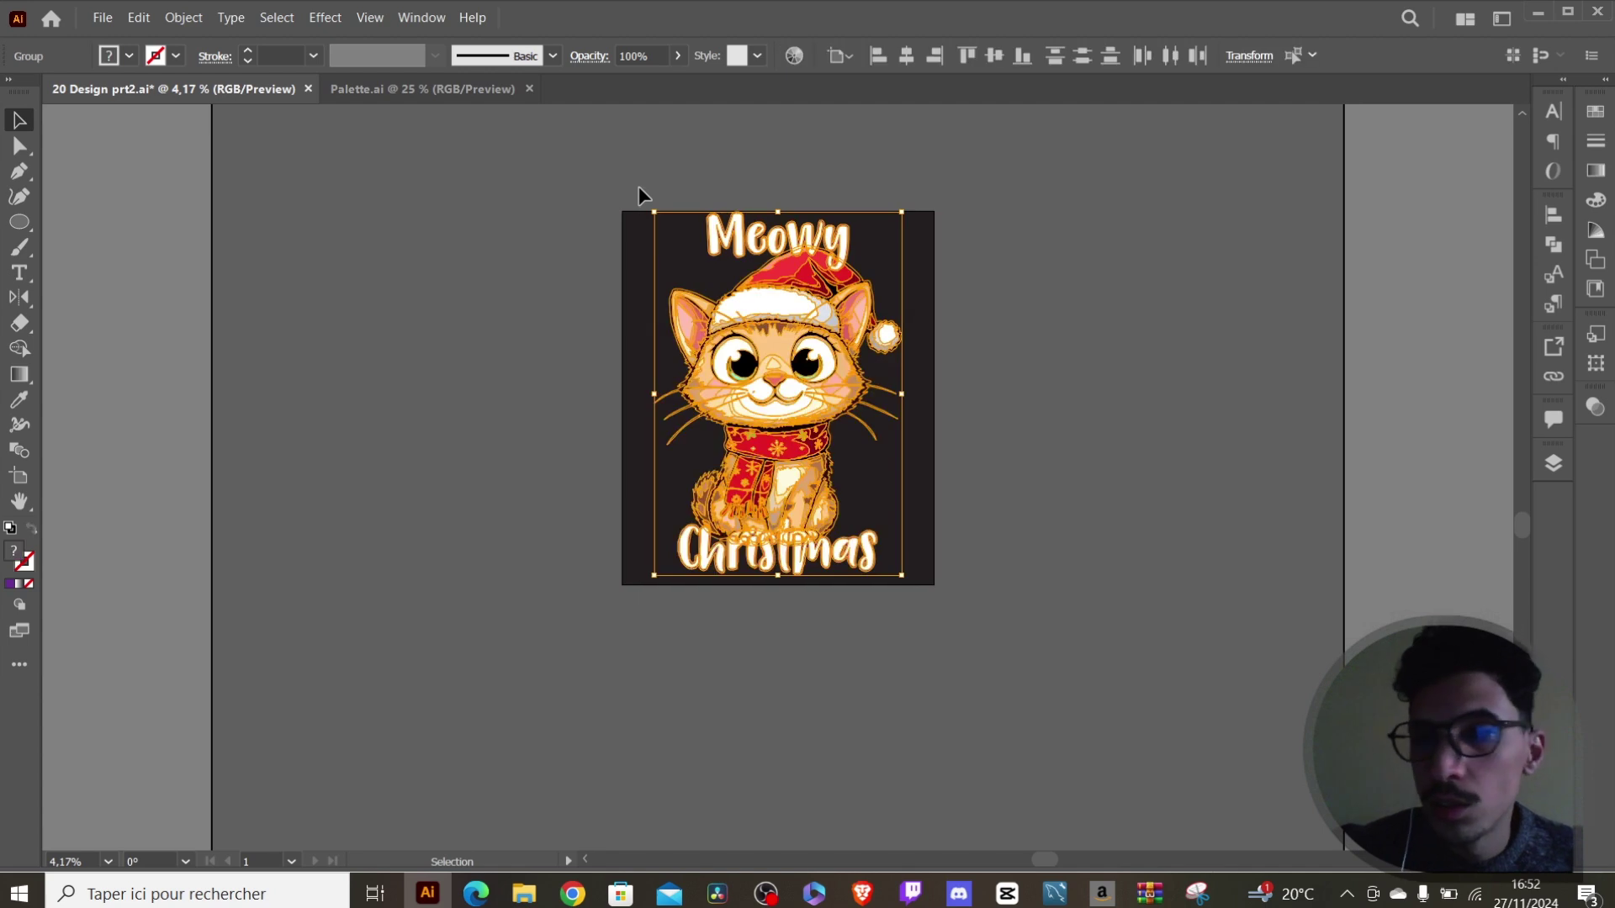
left_click(1556, 249)
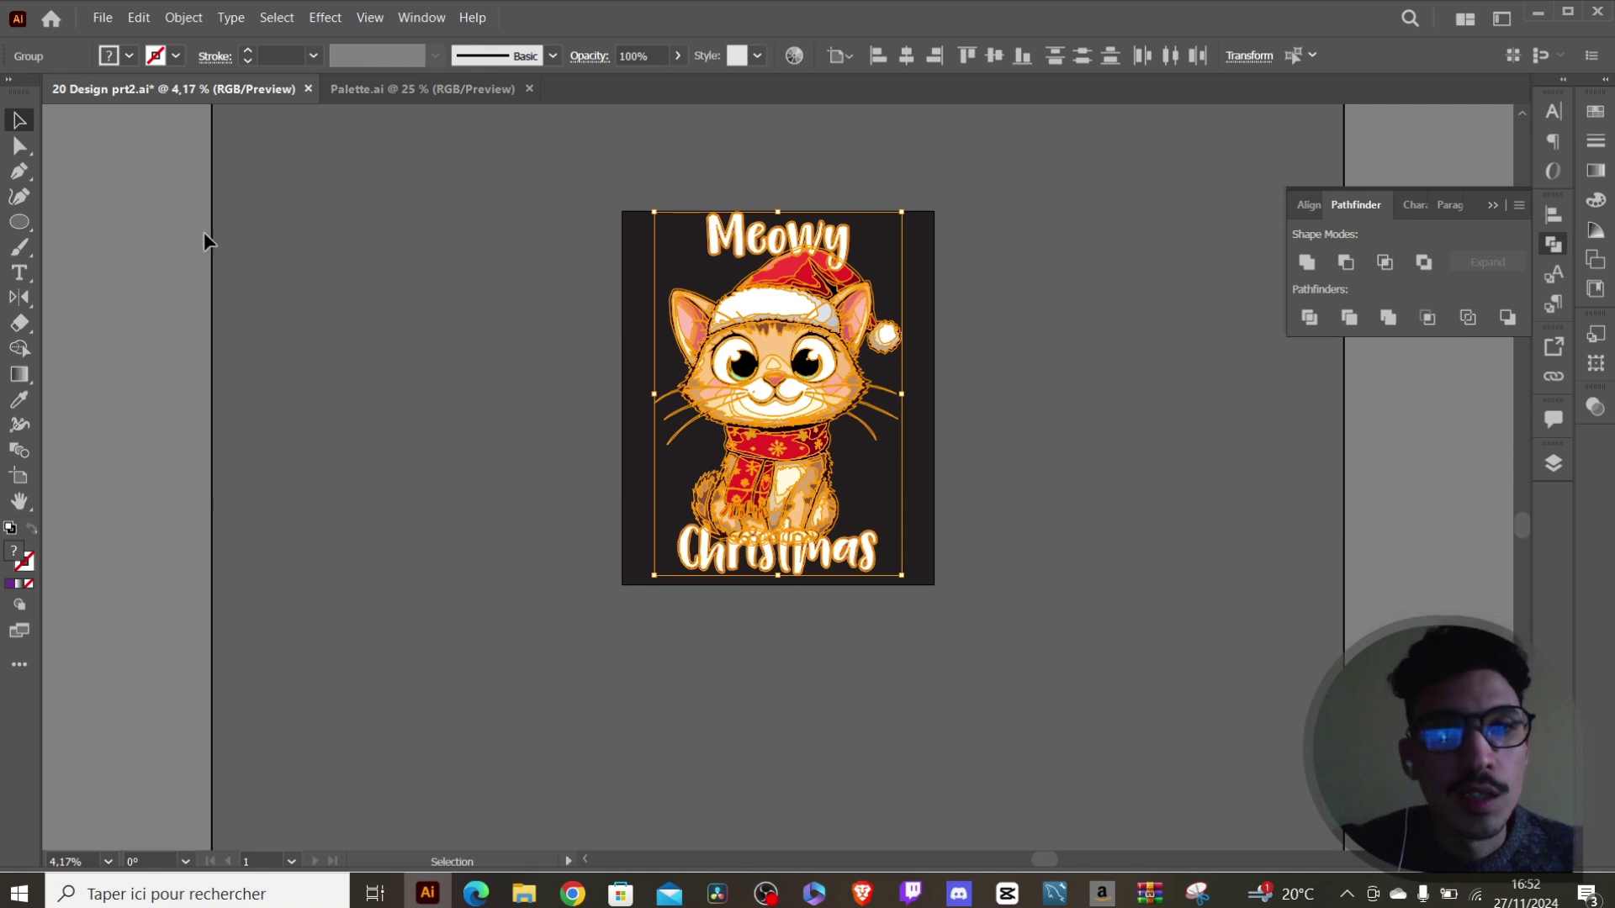
left_click(423, 18)
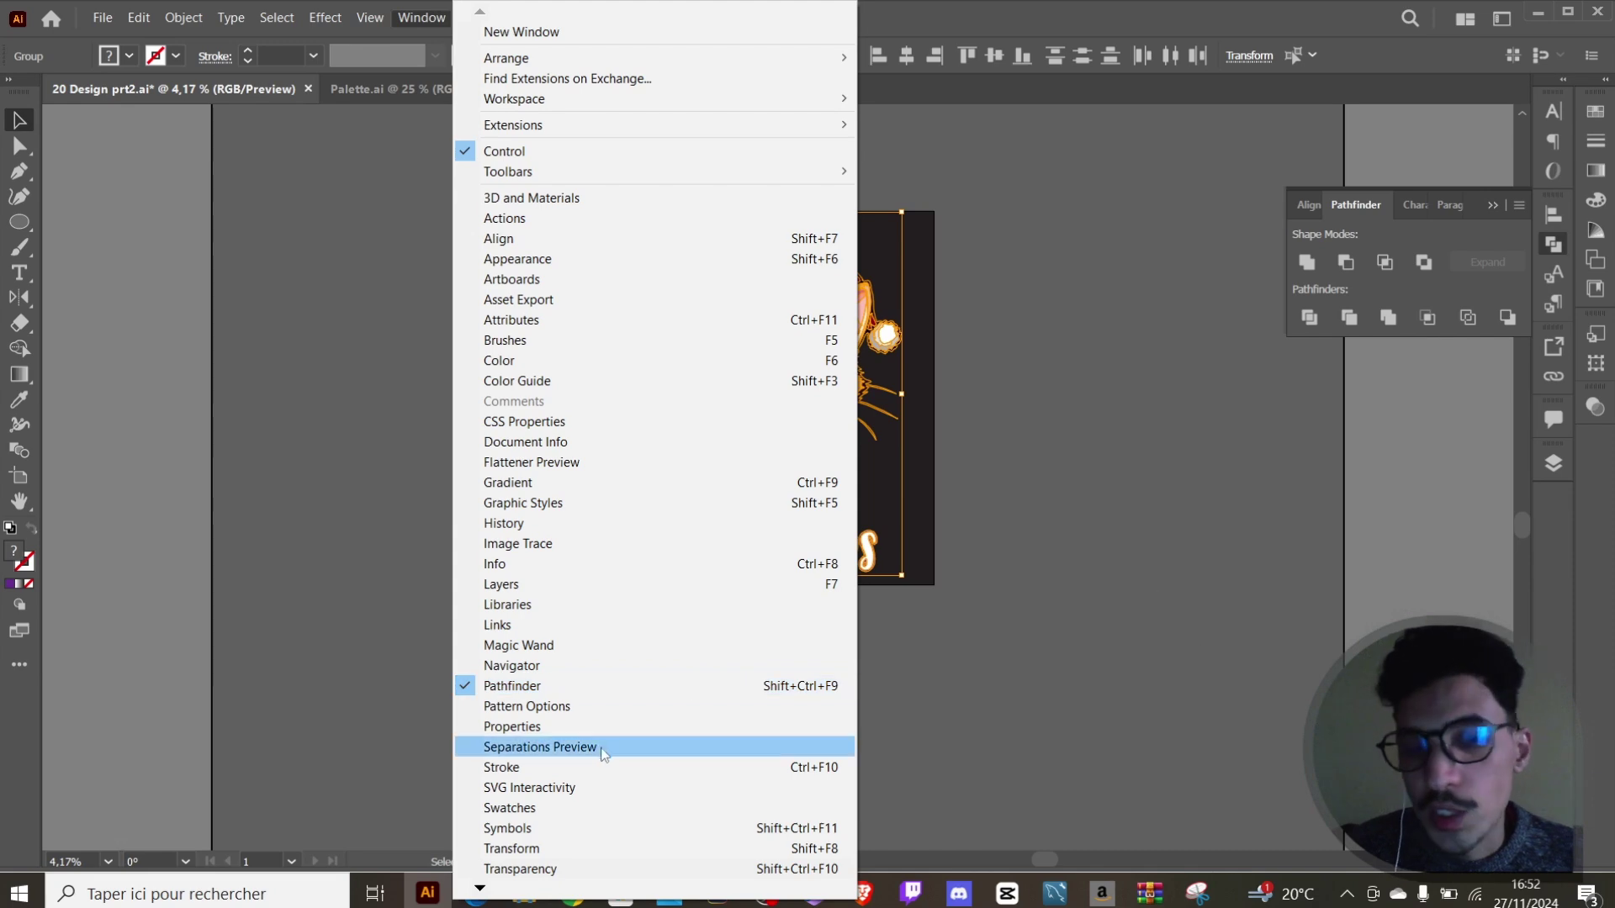
left_click(1252, 377)
left_click(1252, 382)
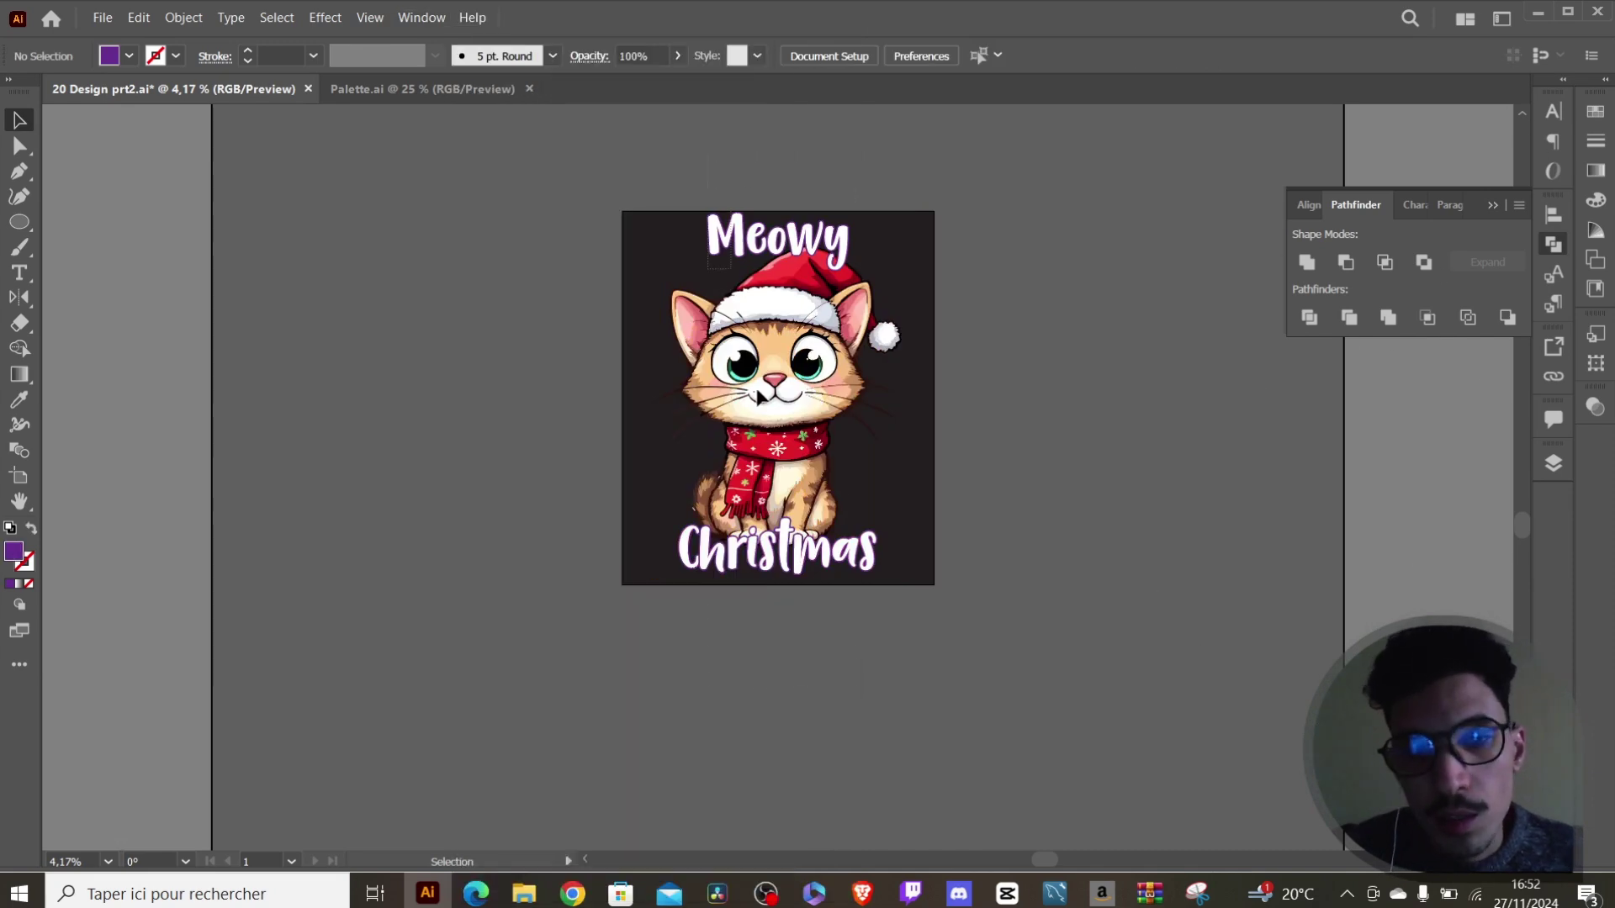
key("ctrl+a")
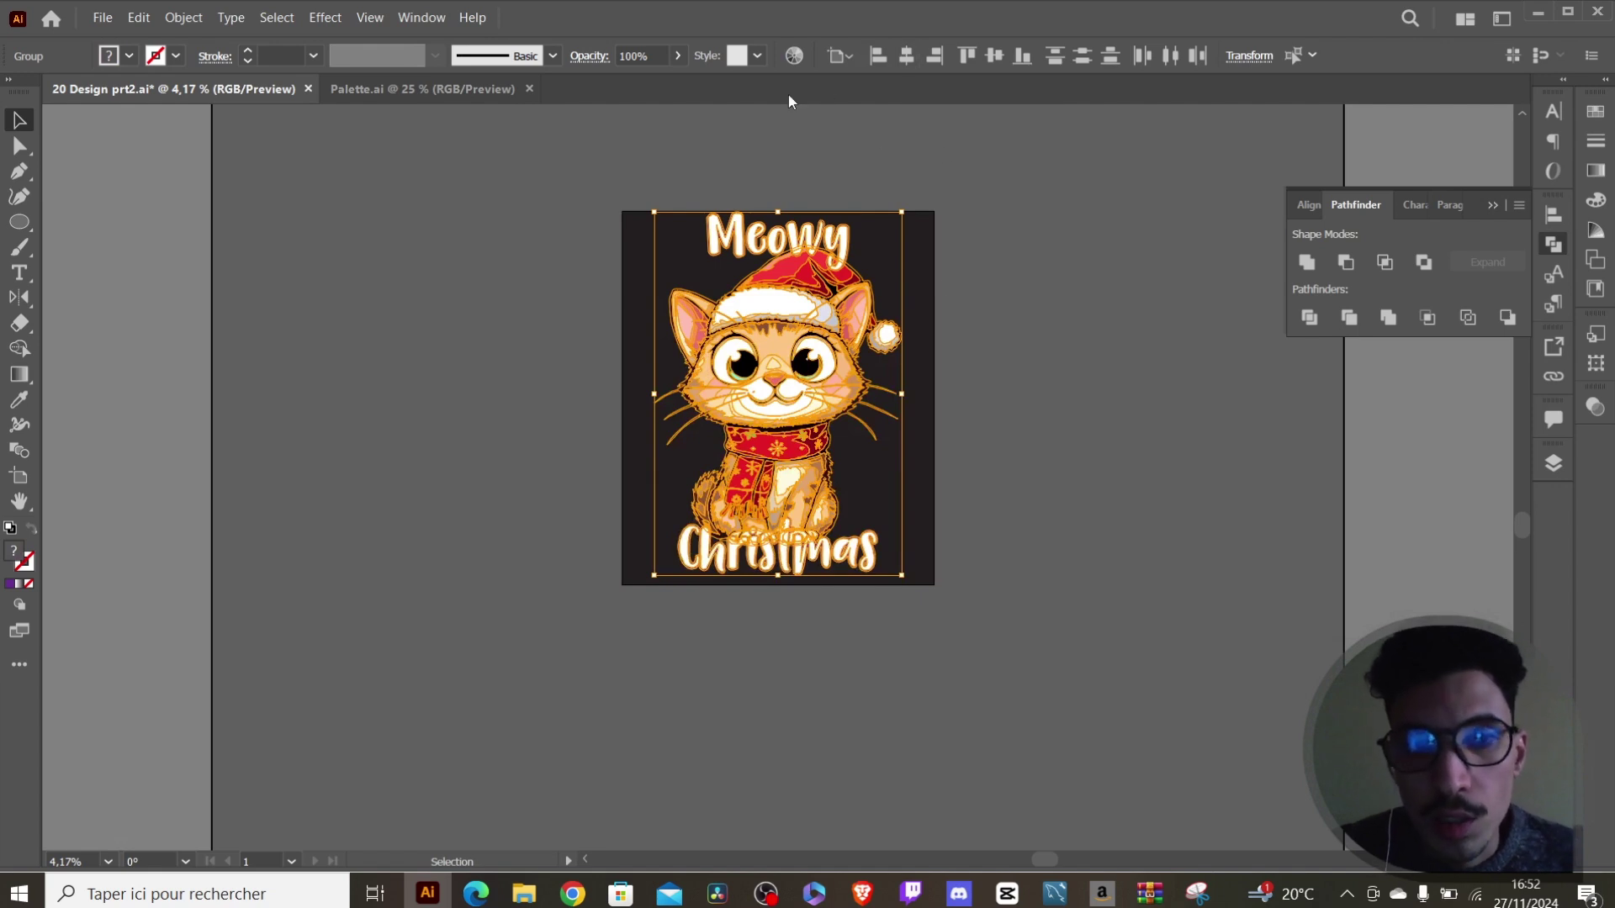
left_click(1056, 236)
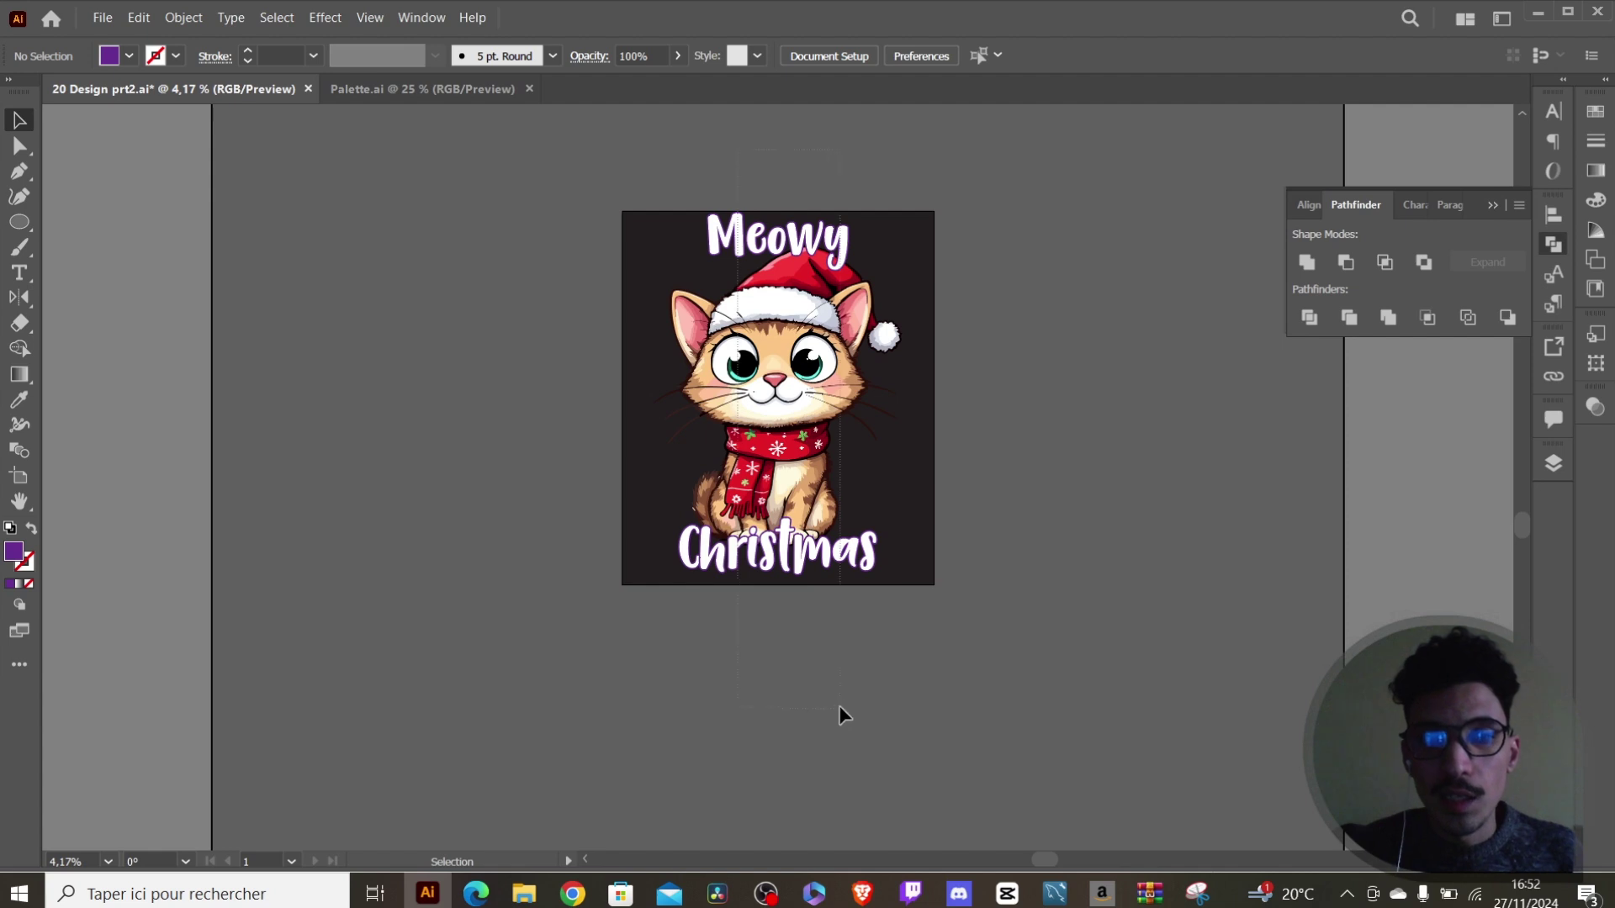
key("ctrl+a")
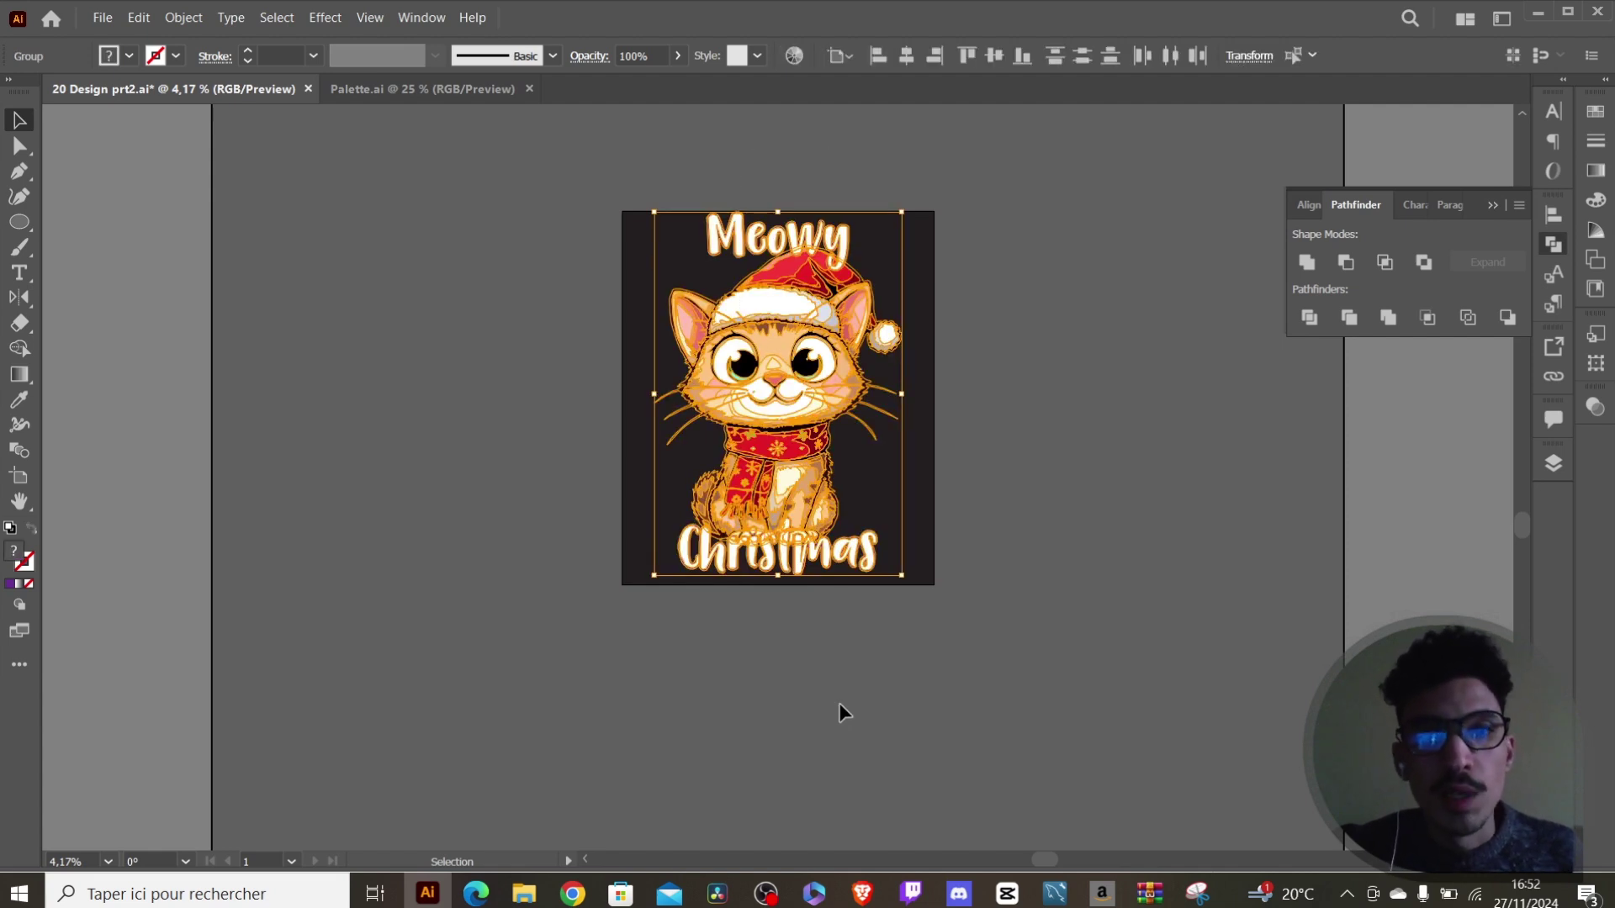
left_click(827, 699)
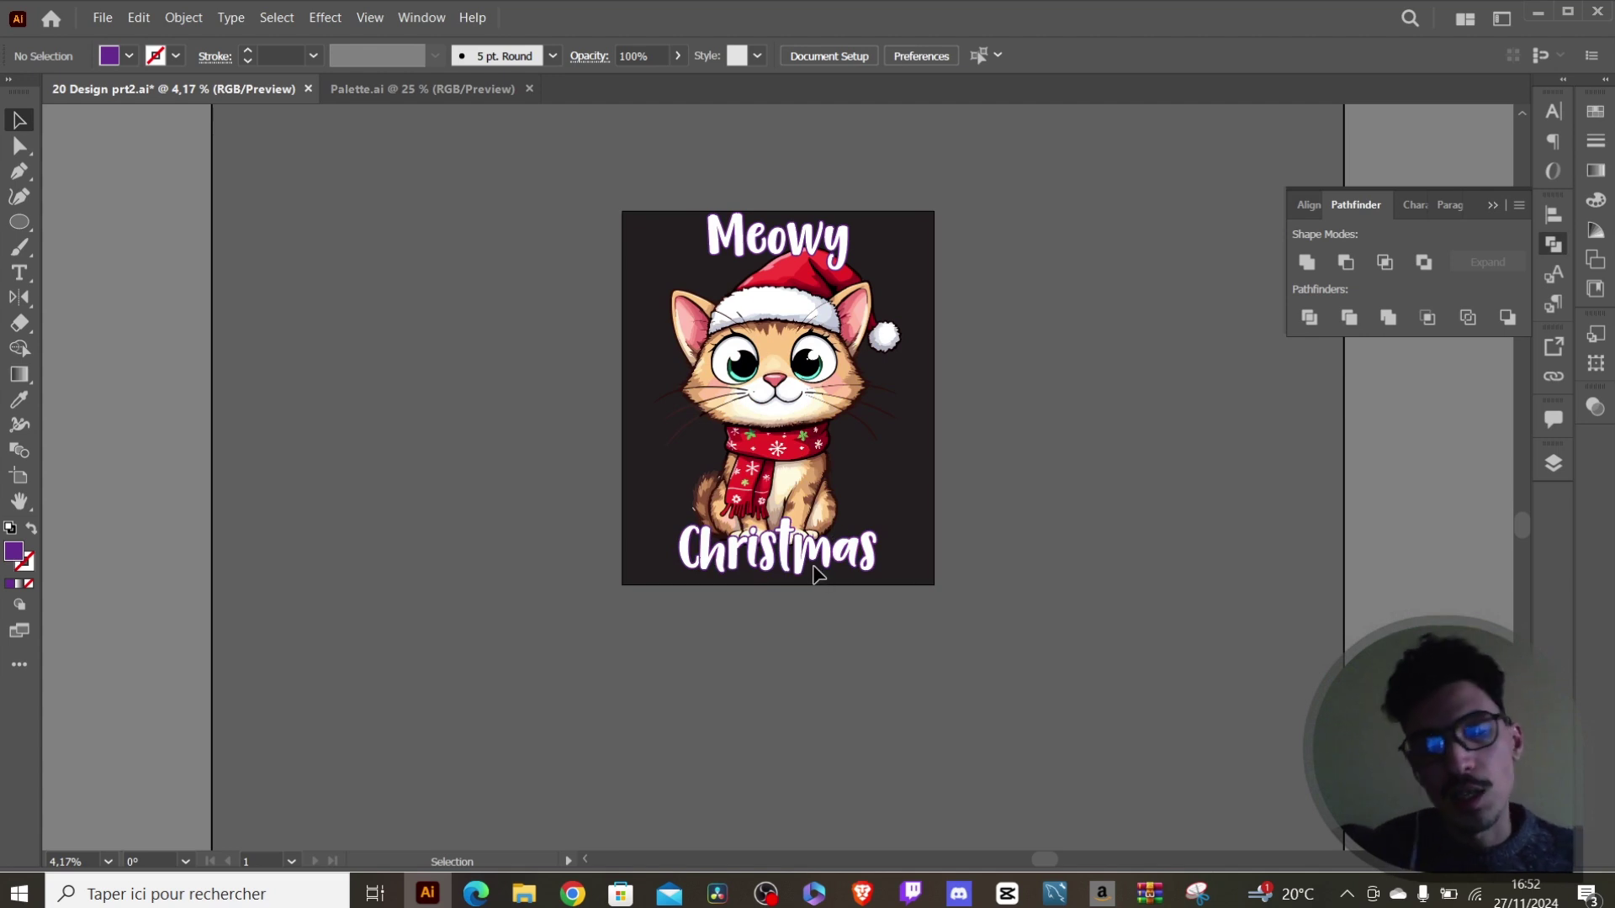
Shift the "Christmas" lettering slightly left and apply Pathfinder Divide to the cat and both lettering pieces together.
left_click_drag(806, 570, 793, 568)
left_click(821, 629)
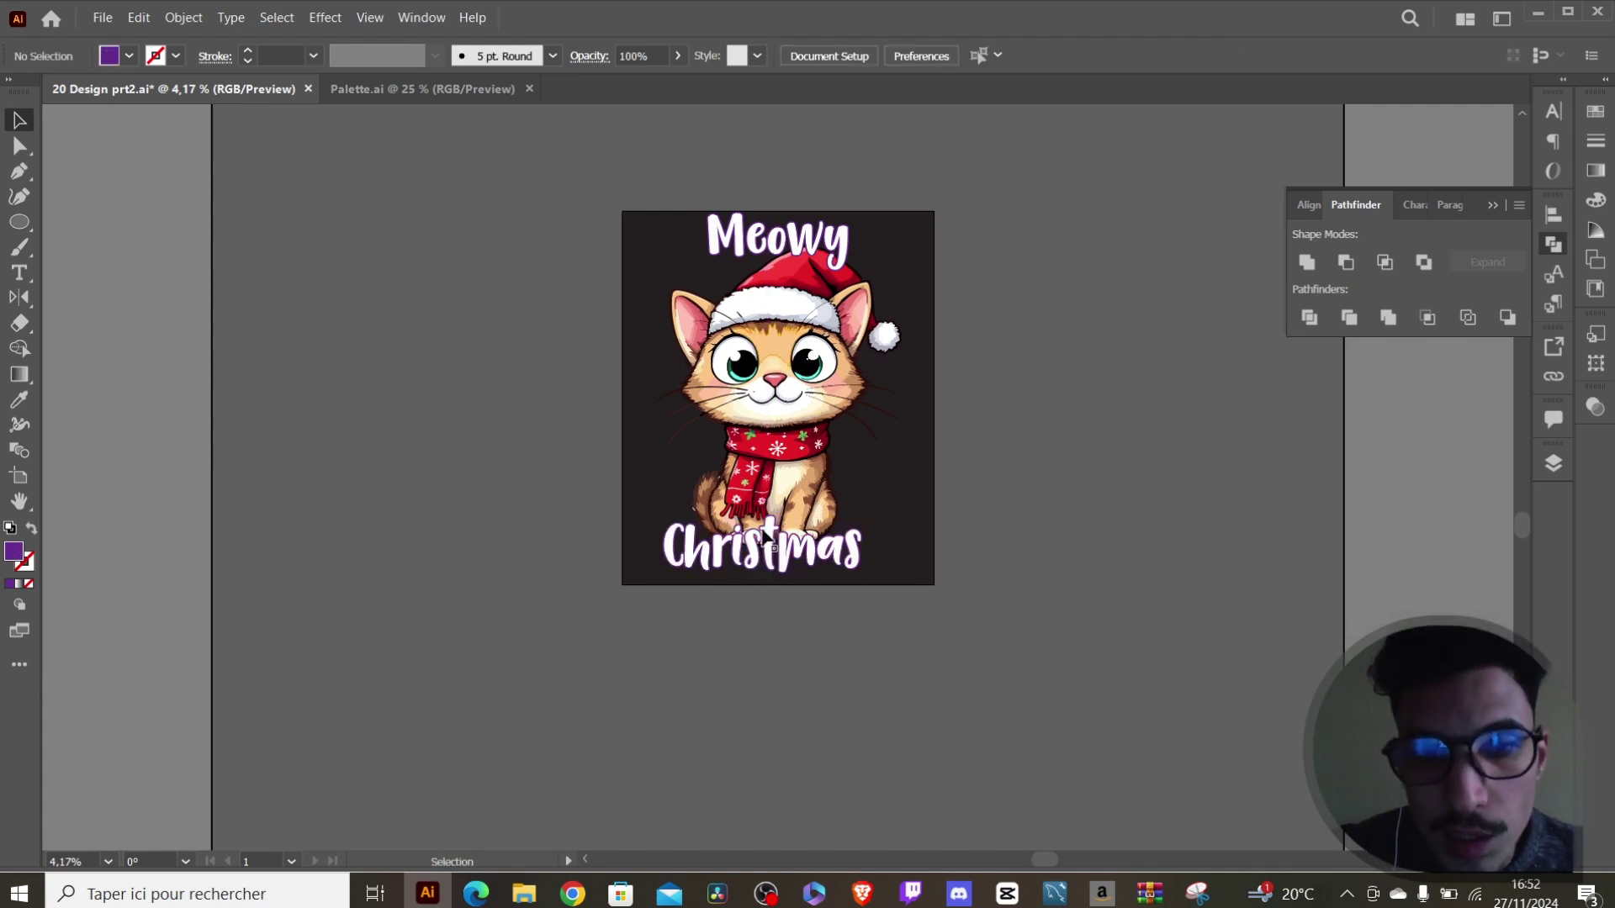
key("ctrl+a")
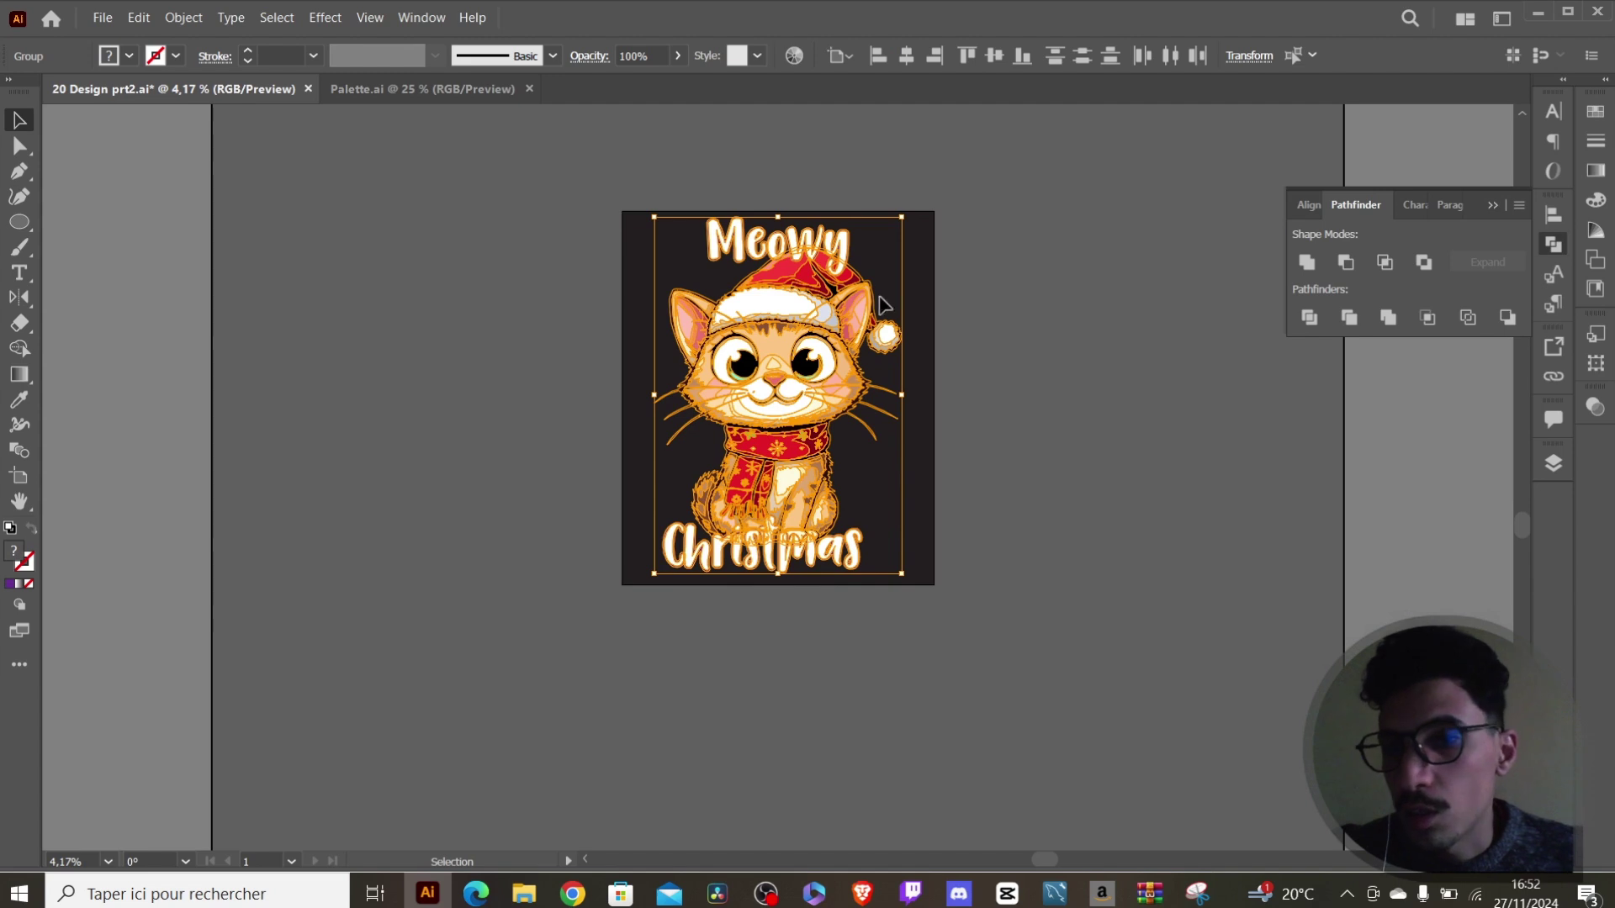
left_click(1308, 318)
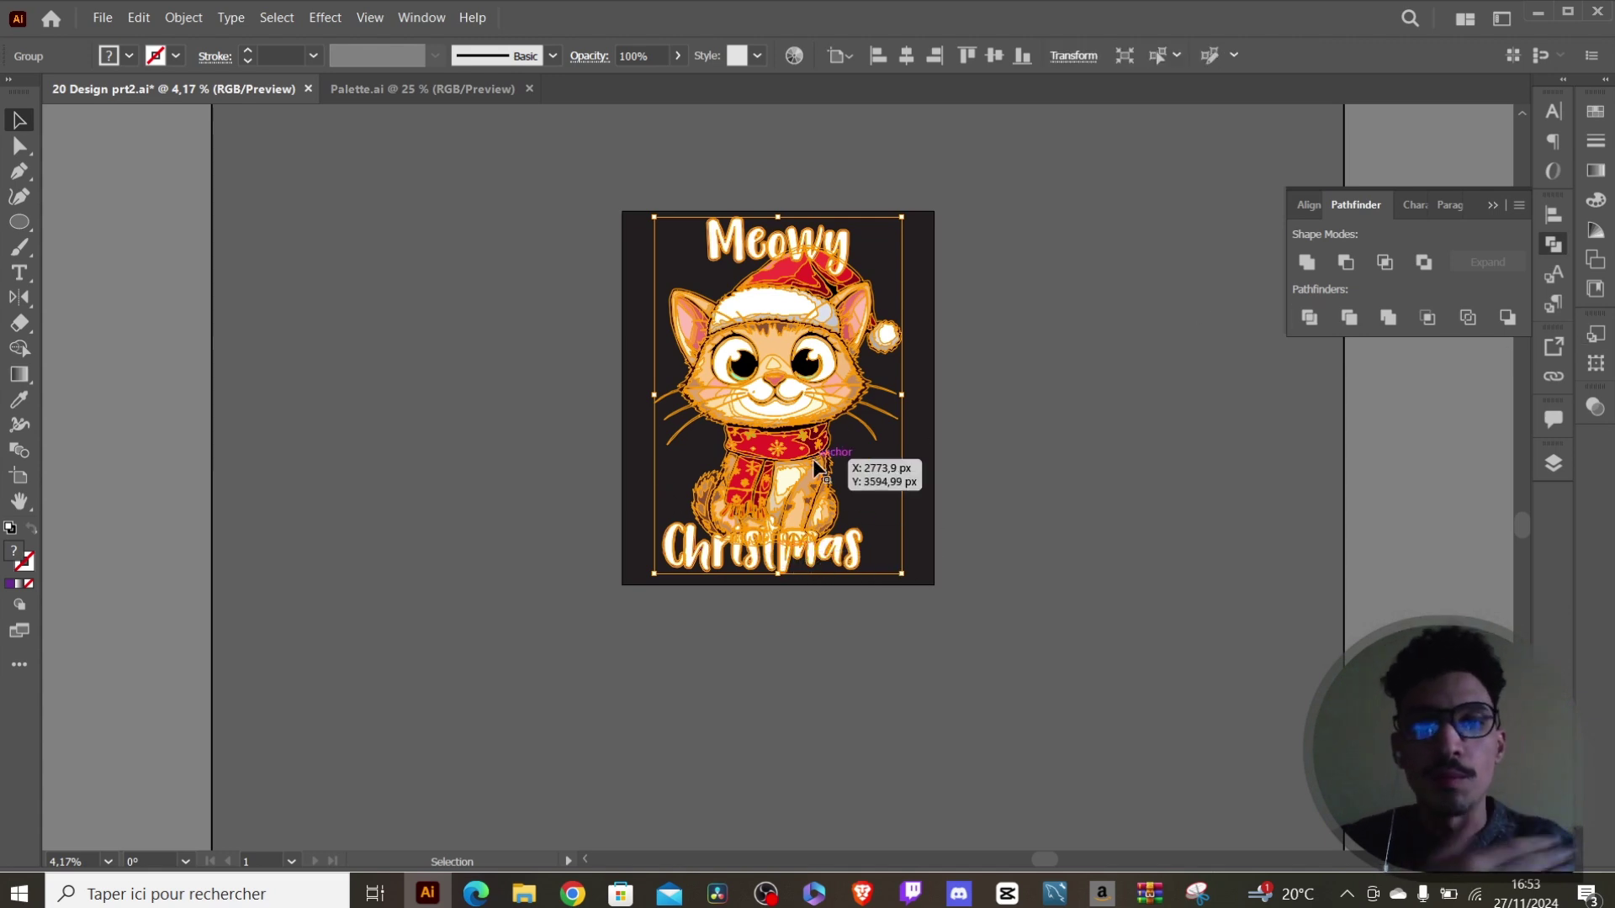
left_click(866, 251)
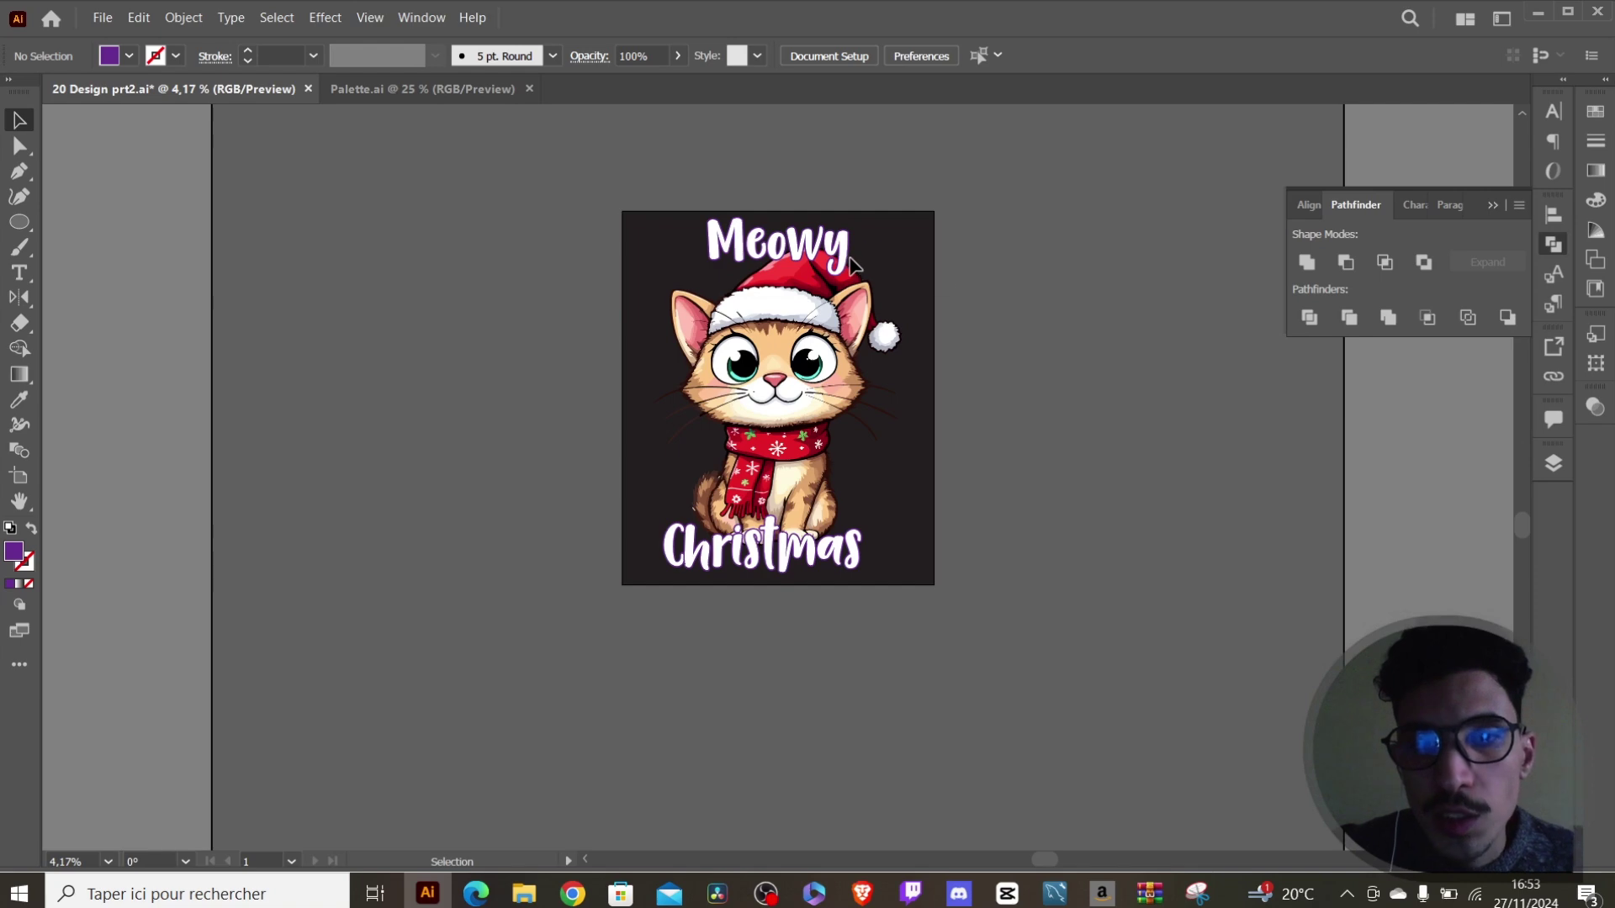
Select all dark purple outline pieces around "Meowy" and "Christmas" with the Magic Wand and delete them.
key("ctrl+plus")
key("ctrl+plus")
key("ctrl+plus")
key("ctrl+plus")
key("ctrl+plus")
scroll(854, 264, "up", 6)
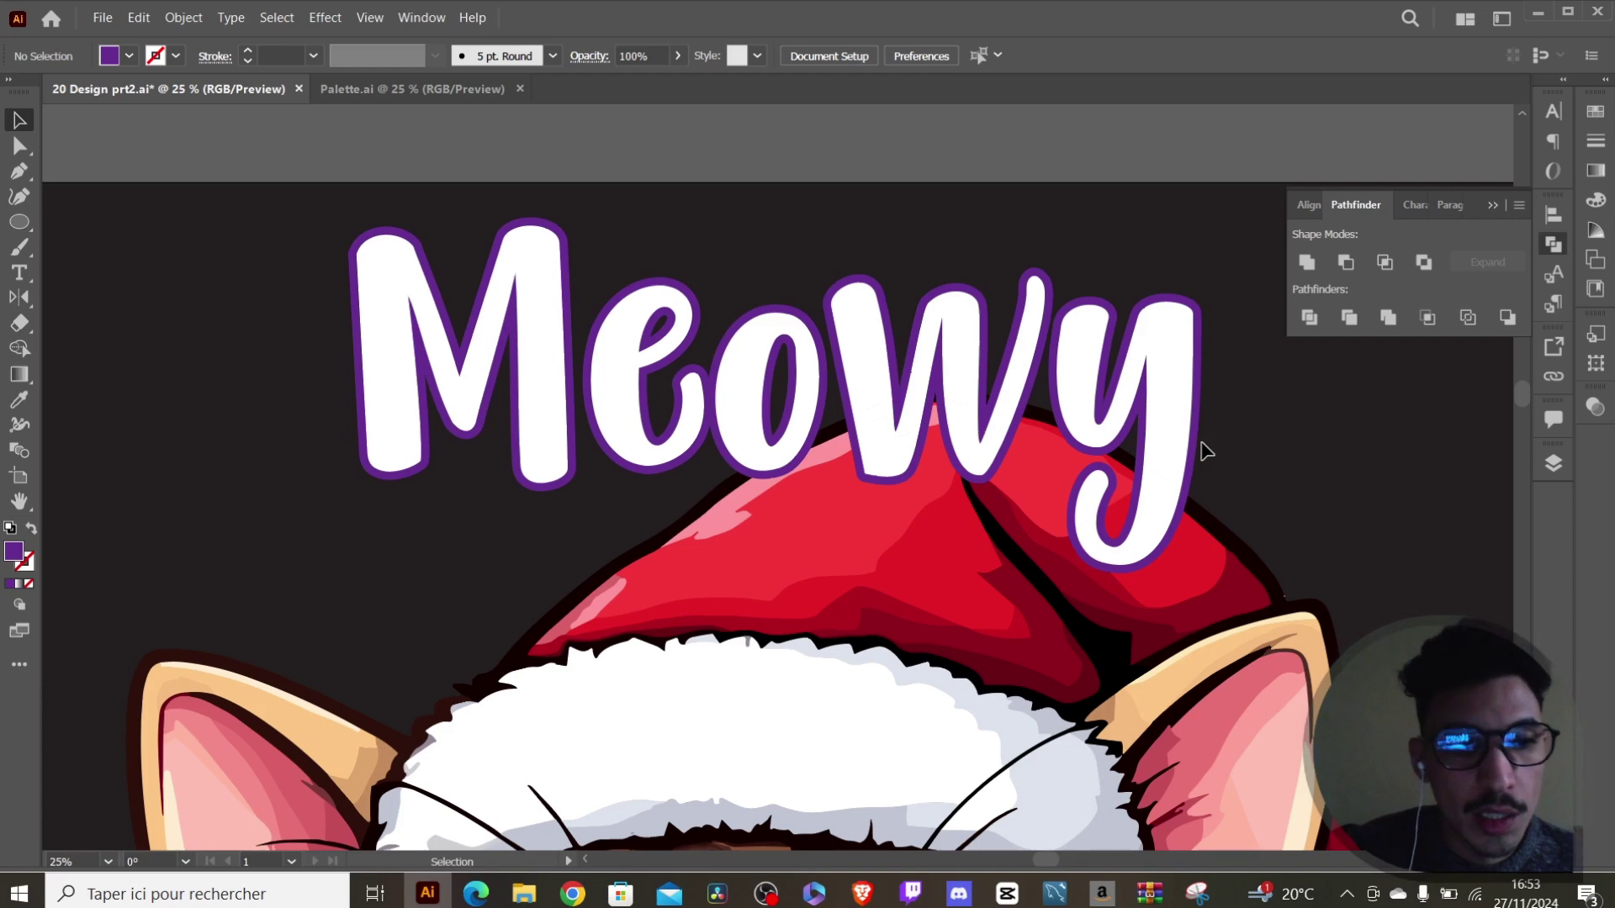
key("y")
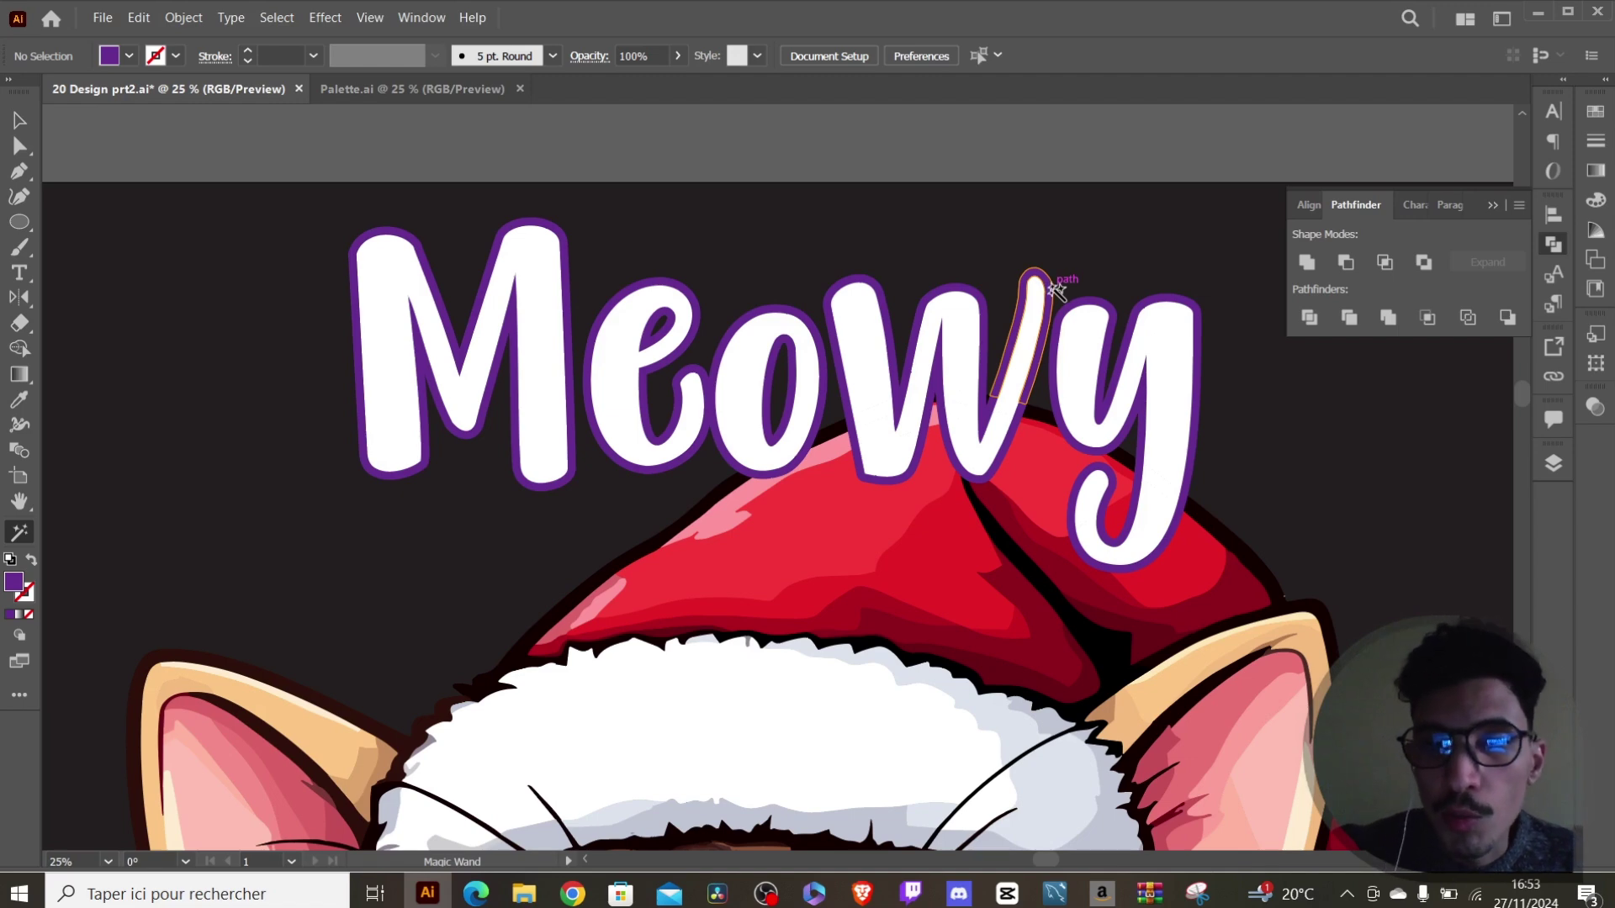
left_click(1053, 286)
key("ctrl+minus")
key("ctrl+minus")
key("ctrl+minus")
key("ctrl+minus")
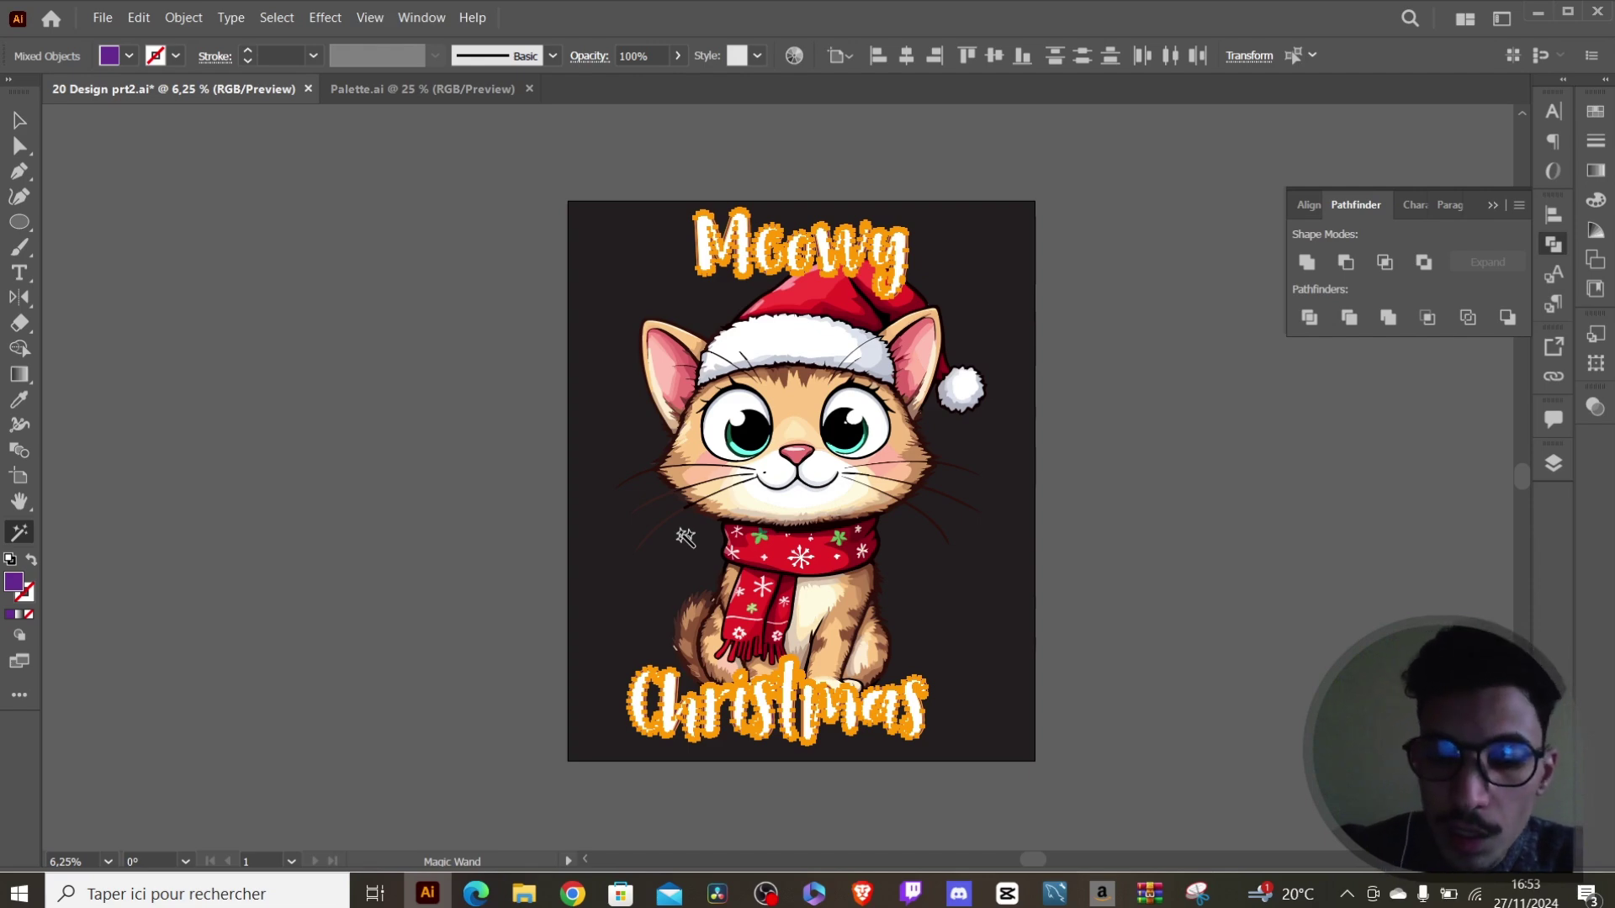
key("ctrl+shift+a")
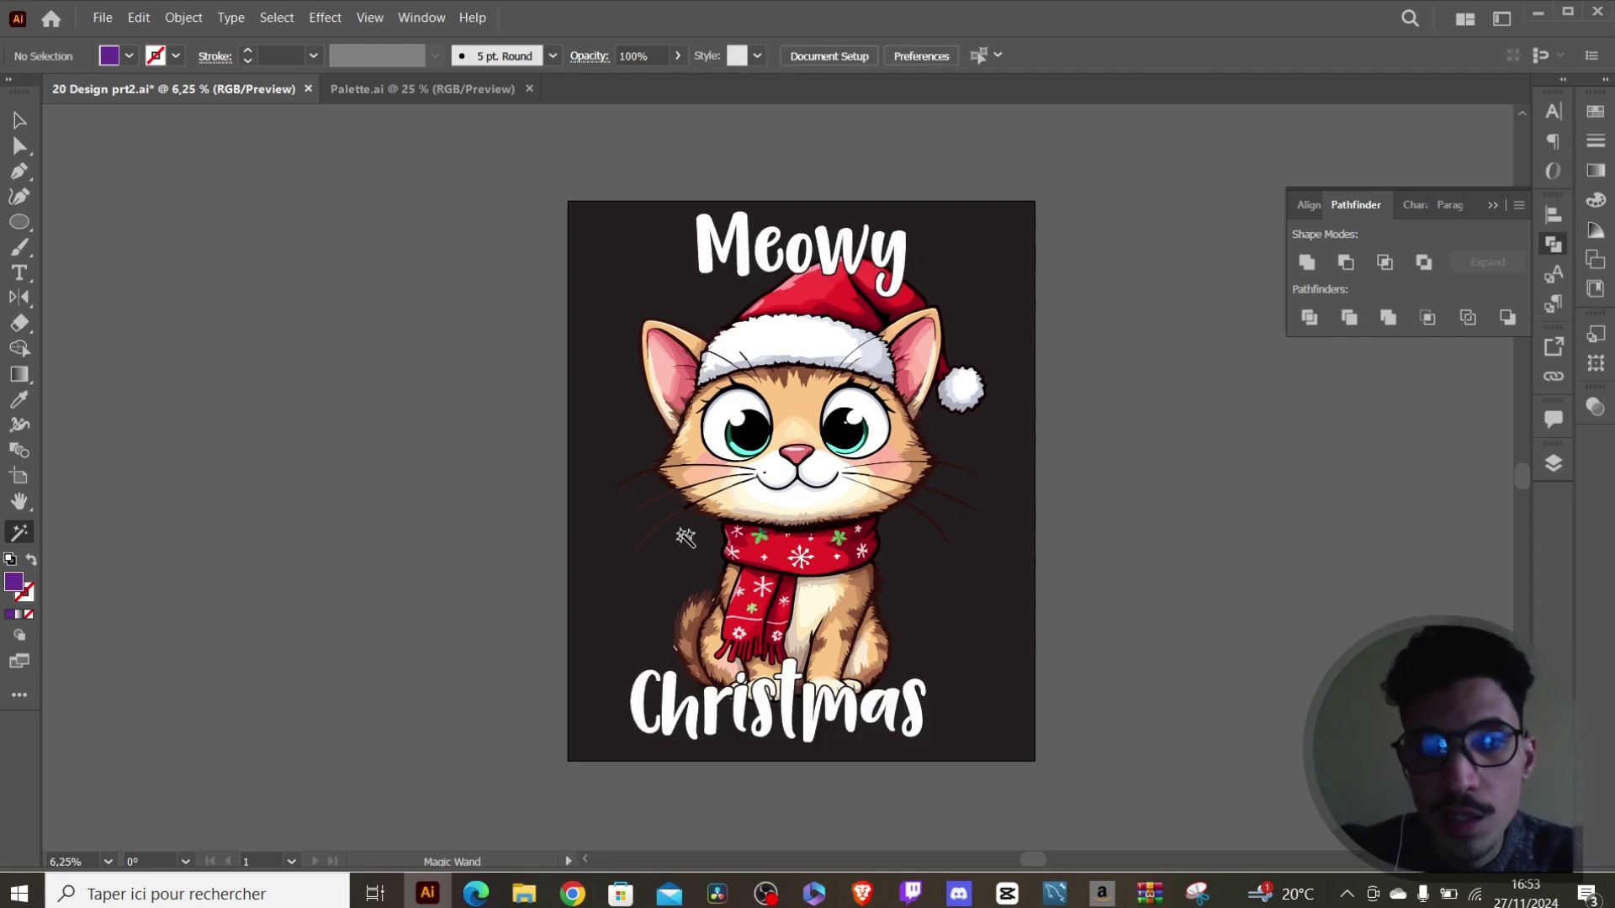
Examine the cut gap around the "Meowy" letters over the hat, in both preview and outline view.
key("ctrl+plus")
key("ctrl+plus")
key("ctrl+plus")
key("ctrl+plus")
key("ctrl+plus")
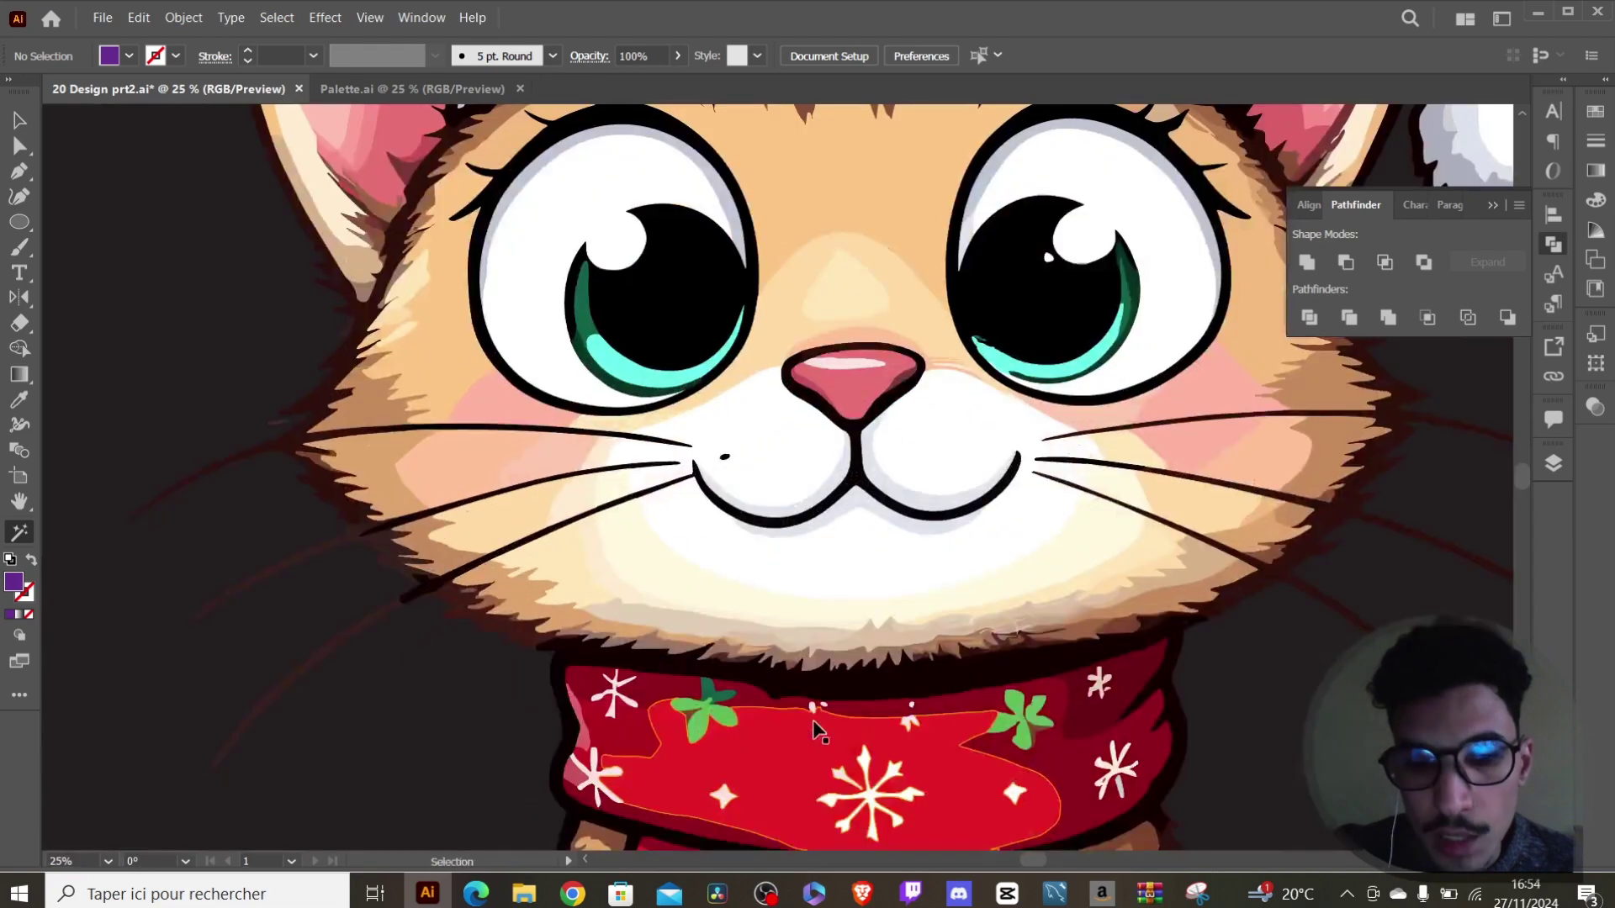
scroll(820, 725, "up", 10)
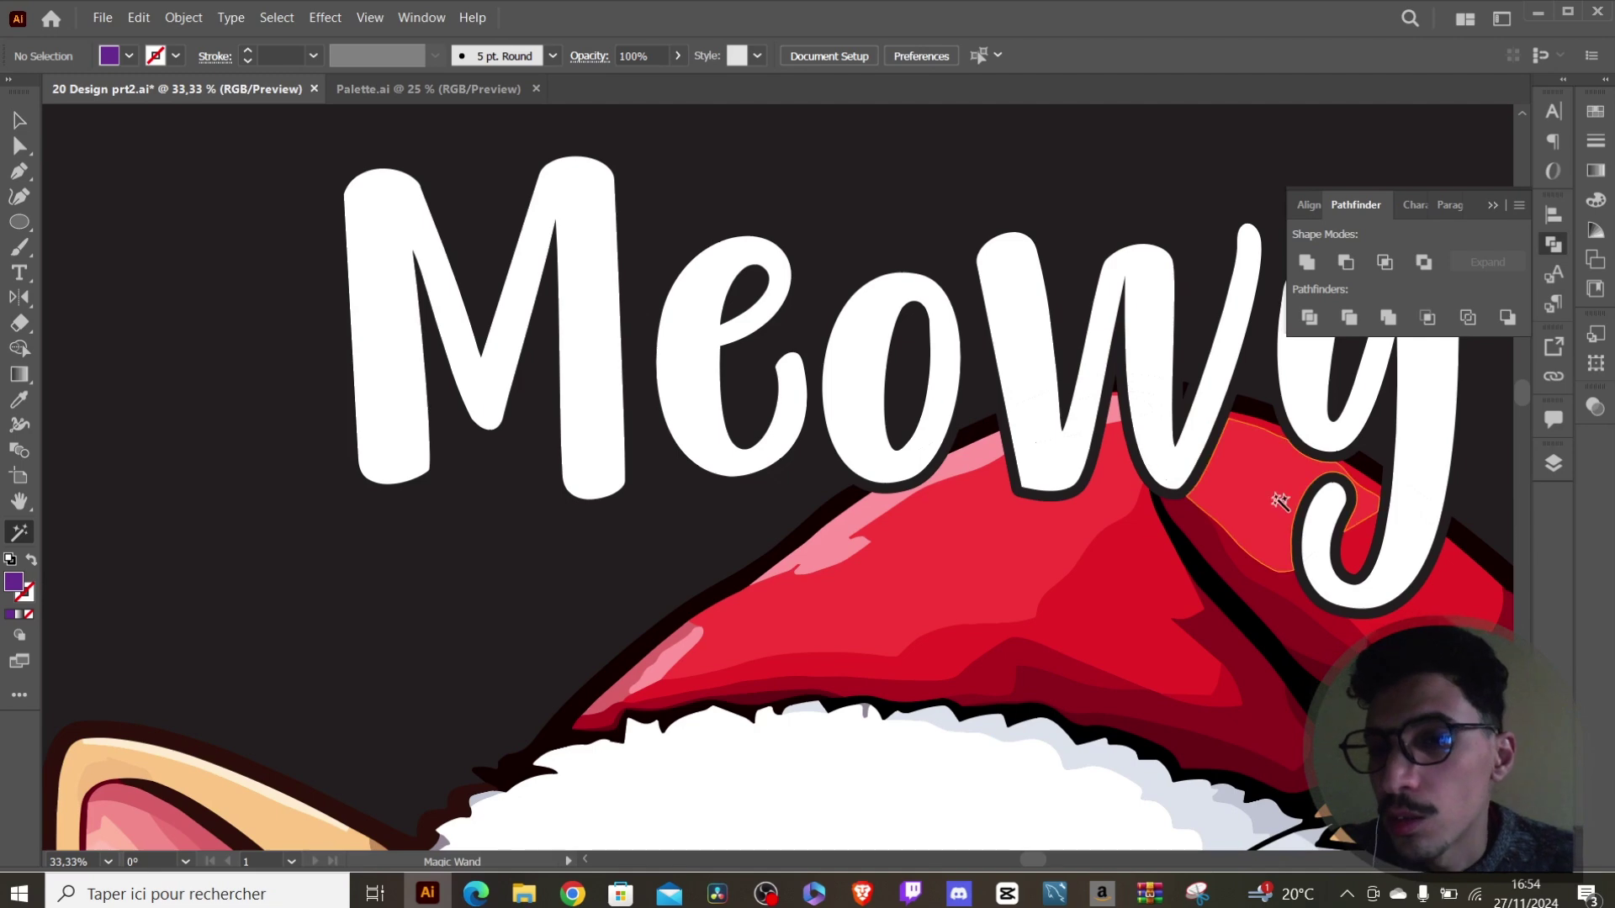
scroll(1078, 505, "down", 1)
scroll(1078, 506, "up", 3)
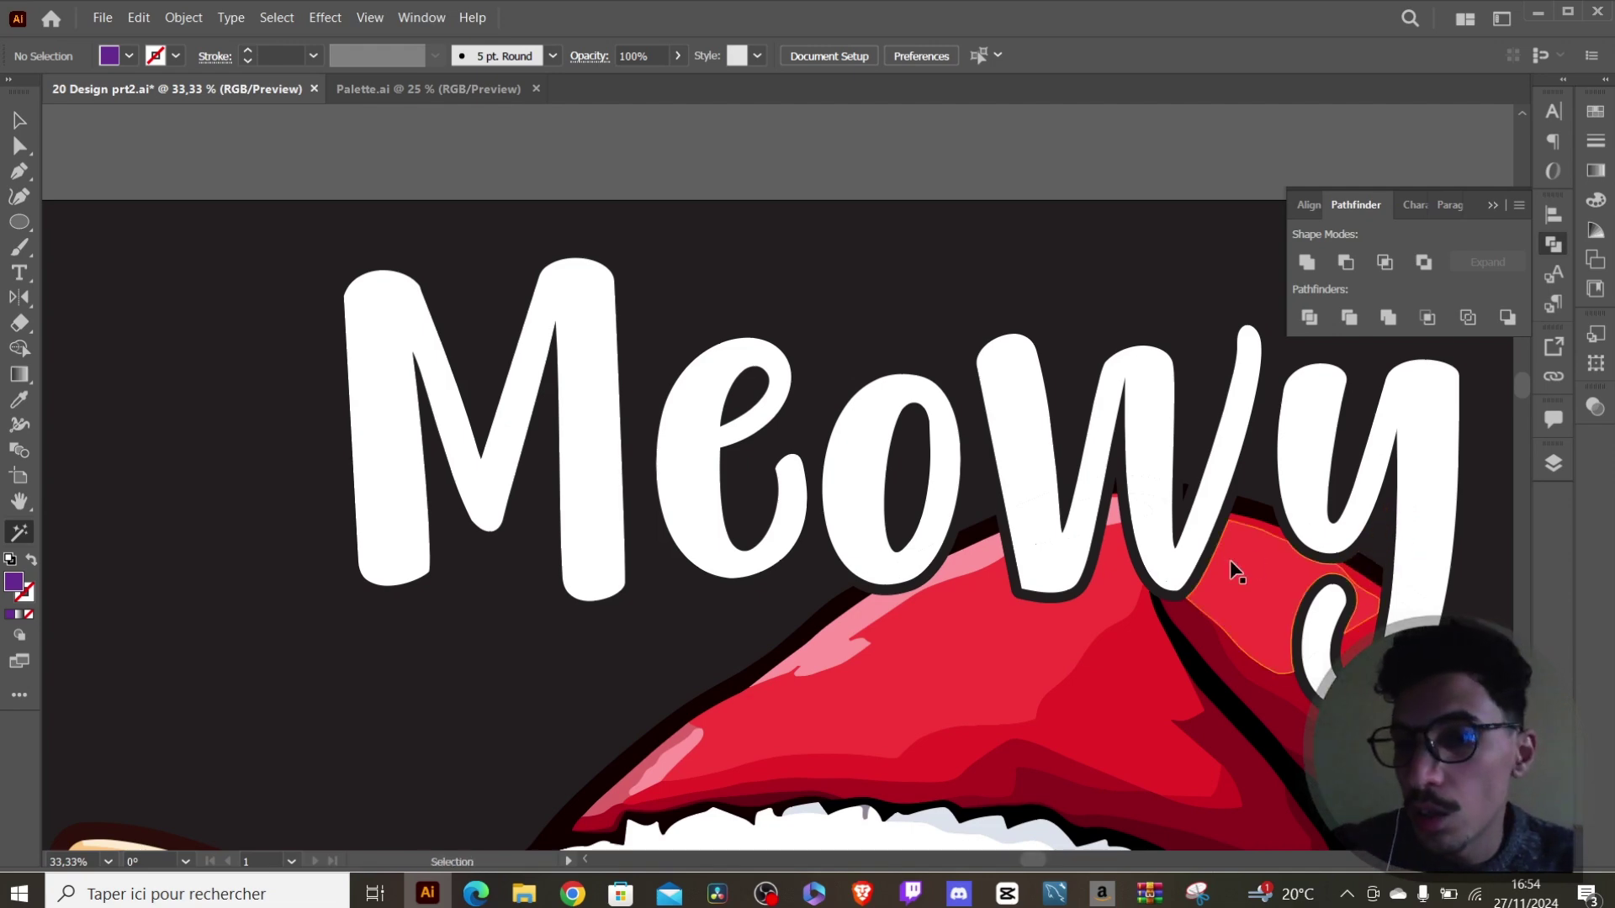
key("ctrl+y")
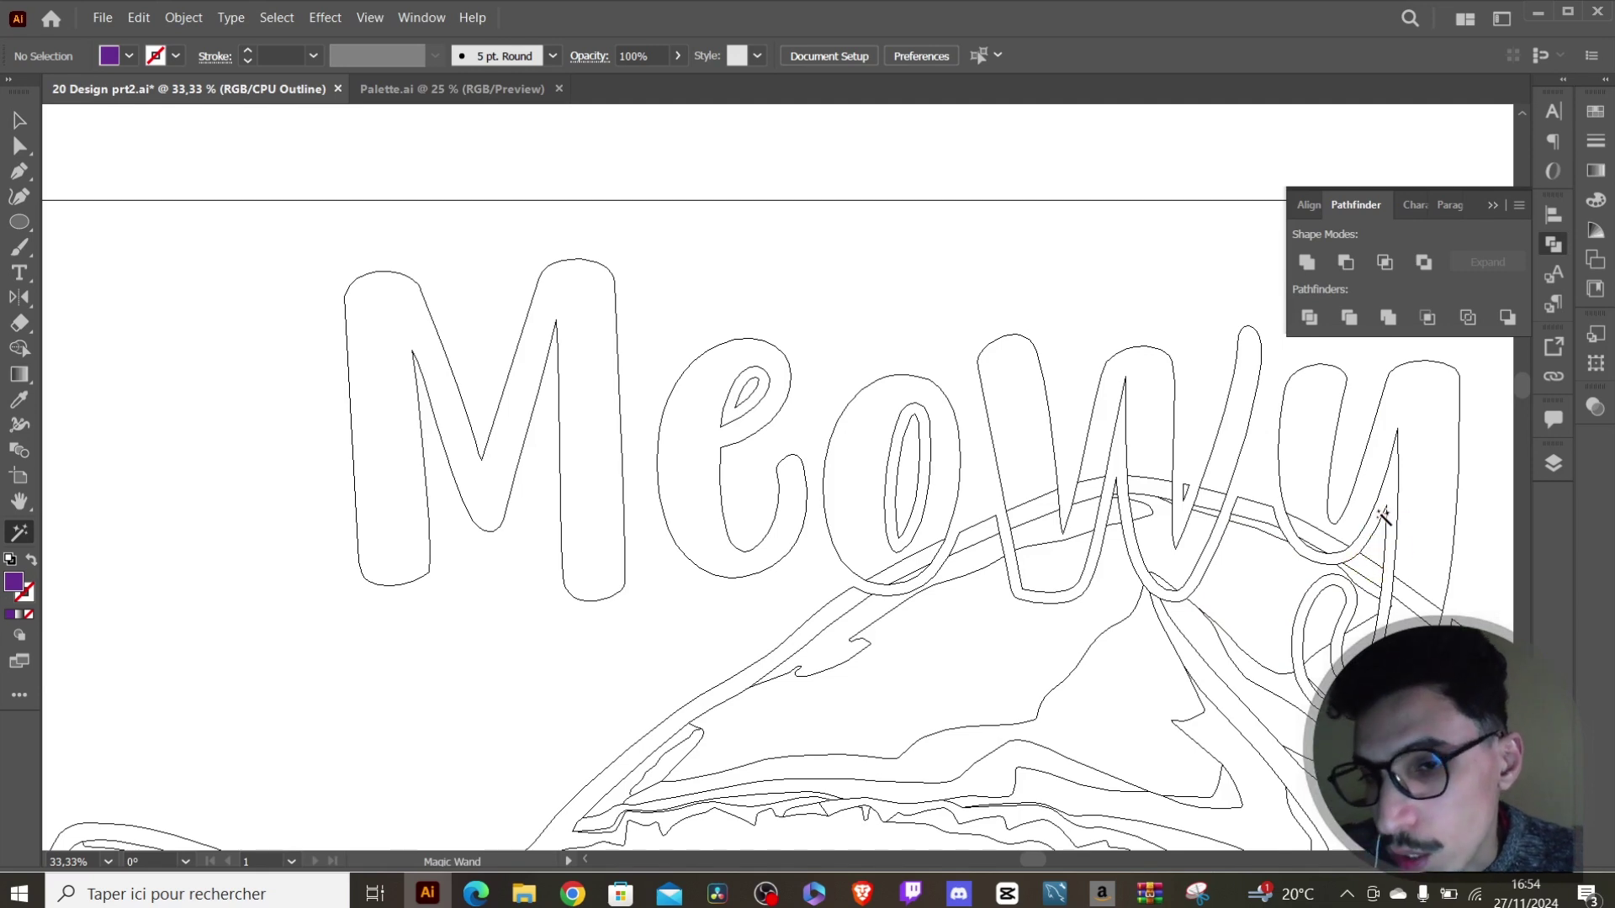
key("ctrl")
key("ctrl+y")
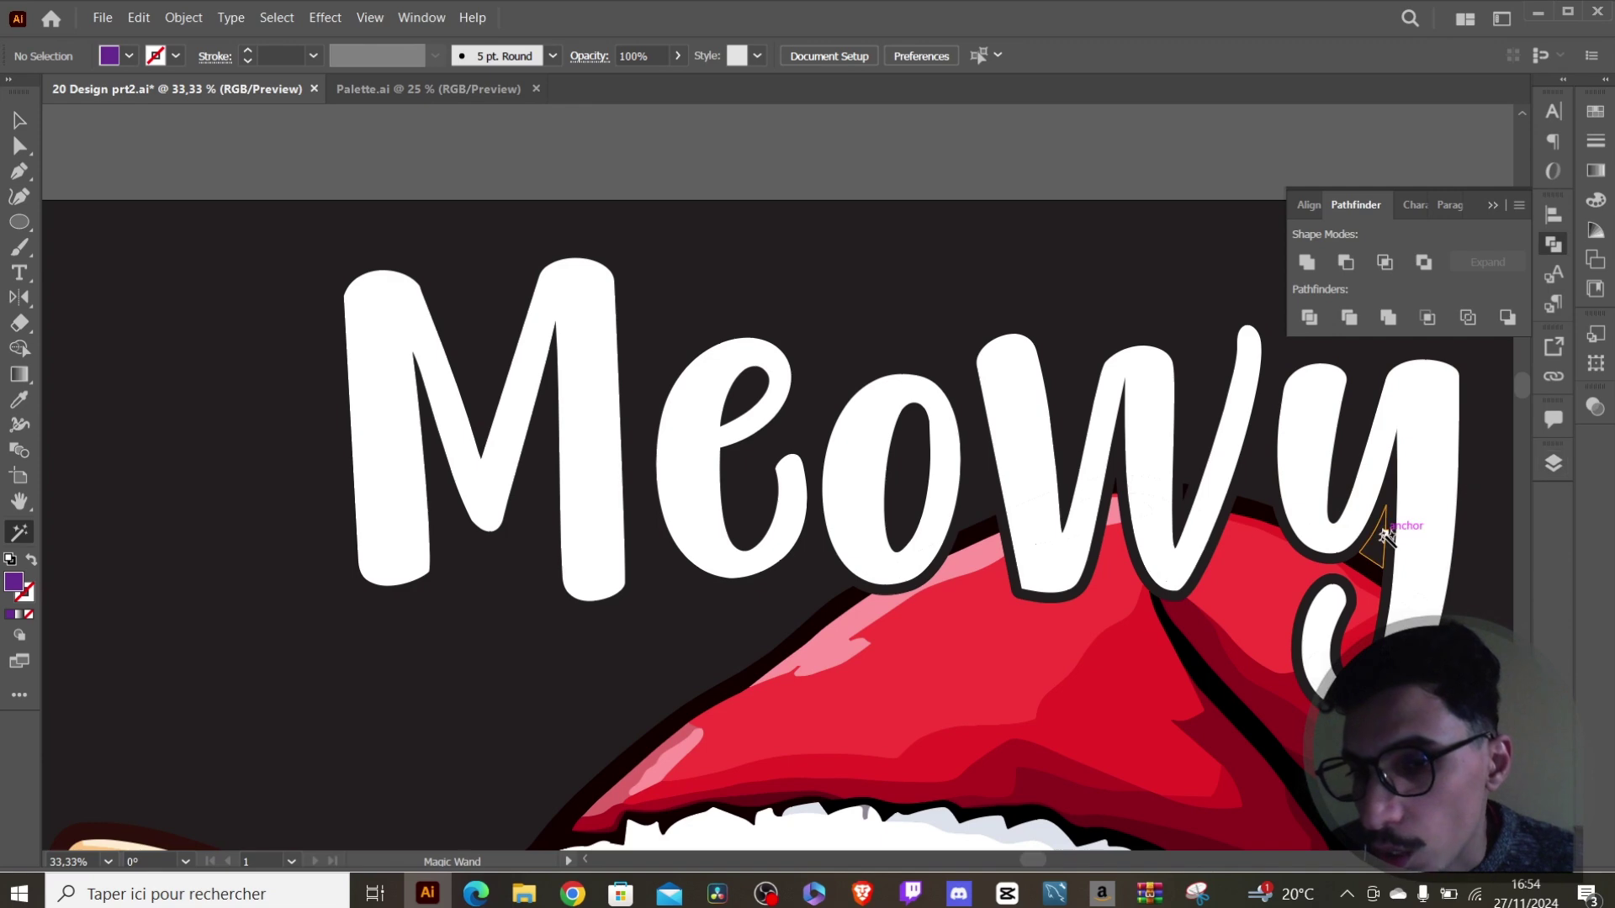
Select the leftover shapes without fill or stroke using the Magic Wand and delete them.
left_click(1386, 536)
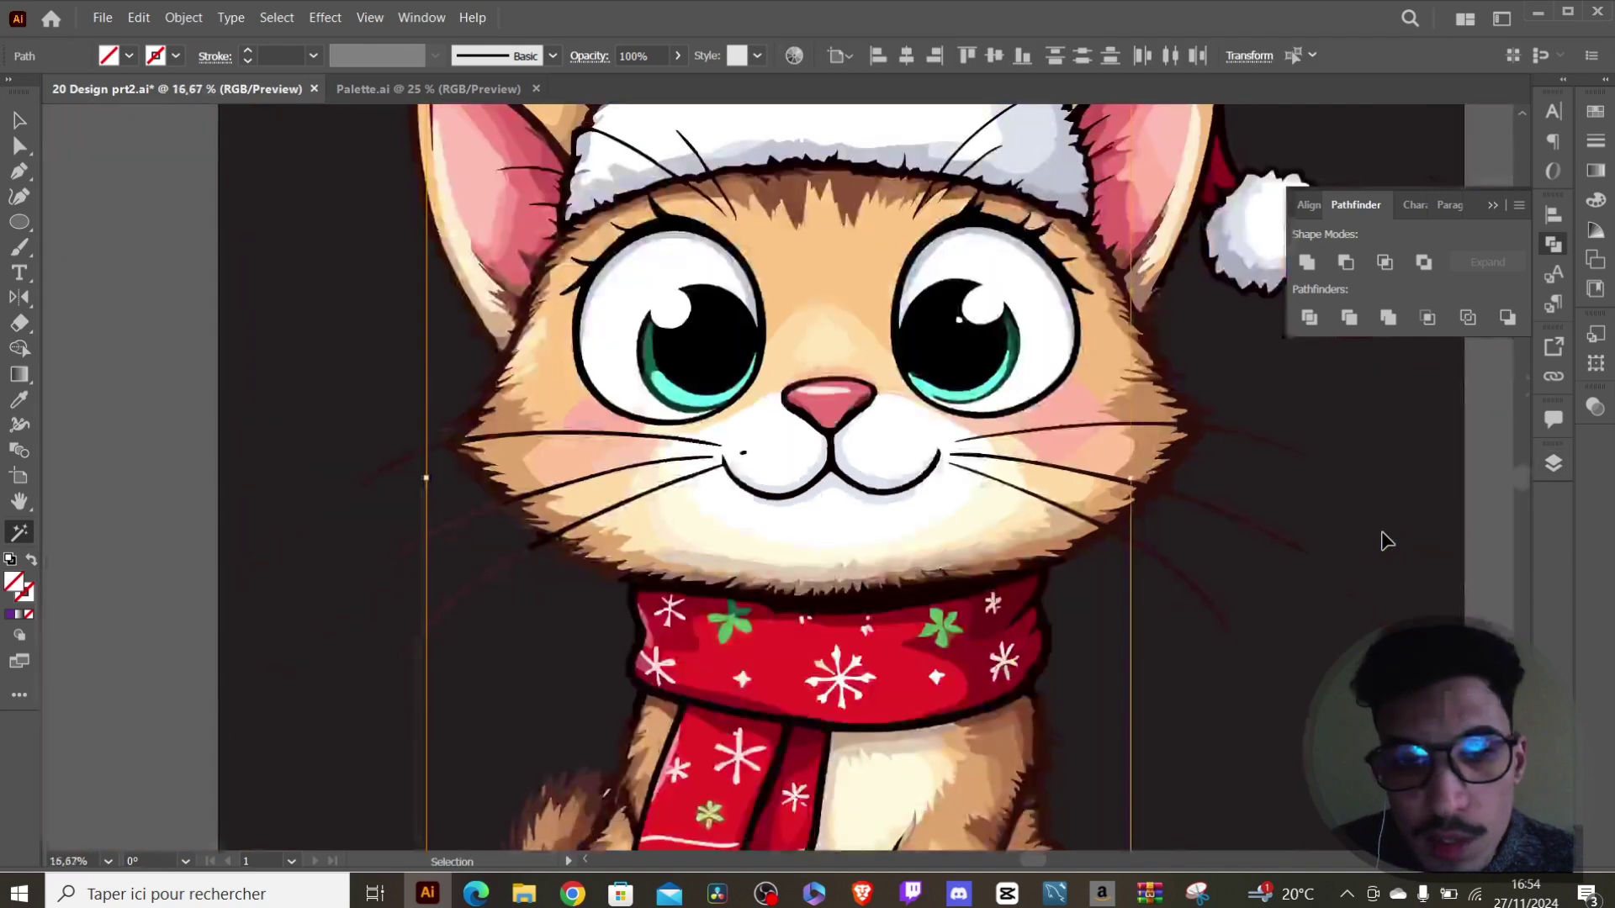
key("ctrl+minus")
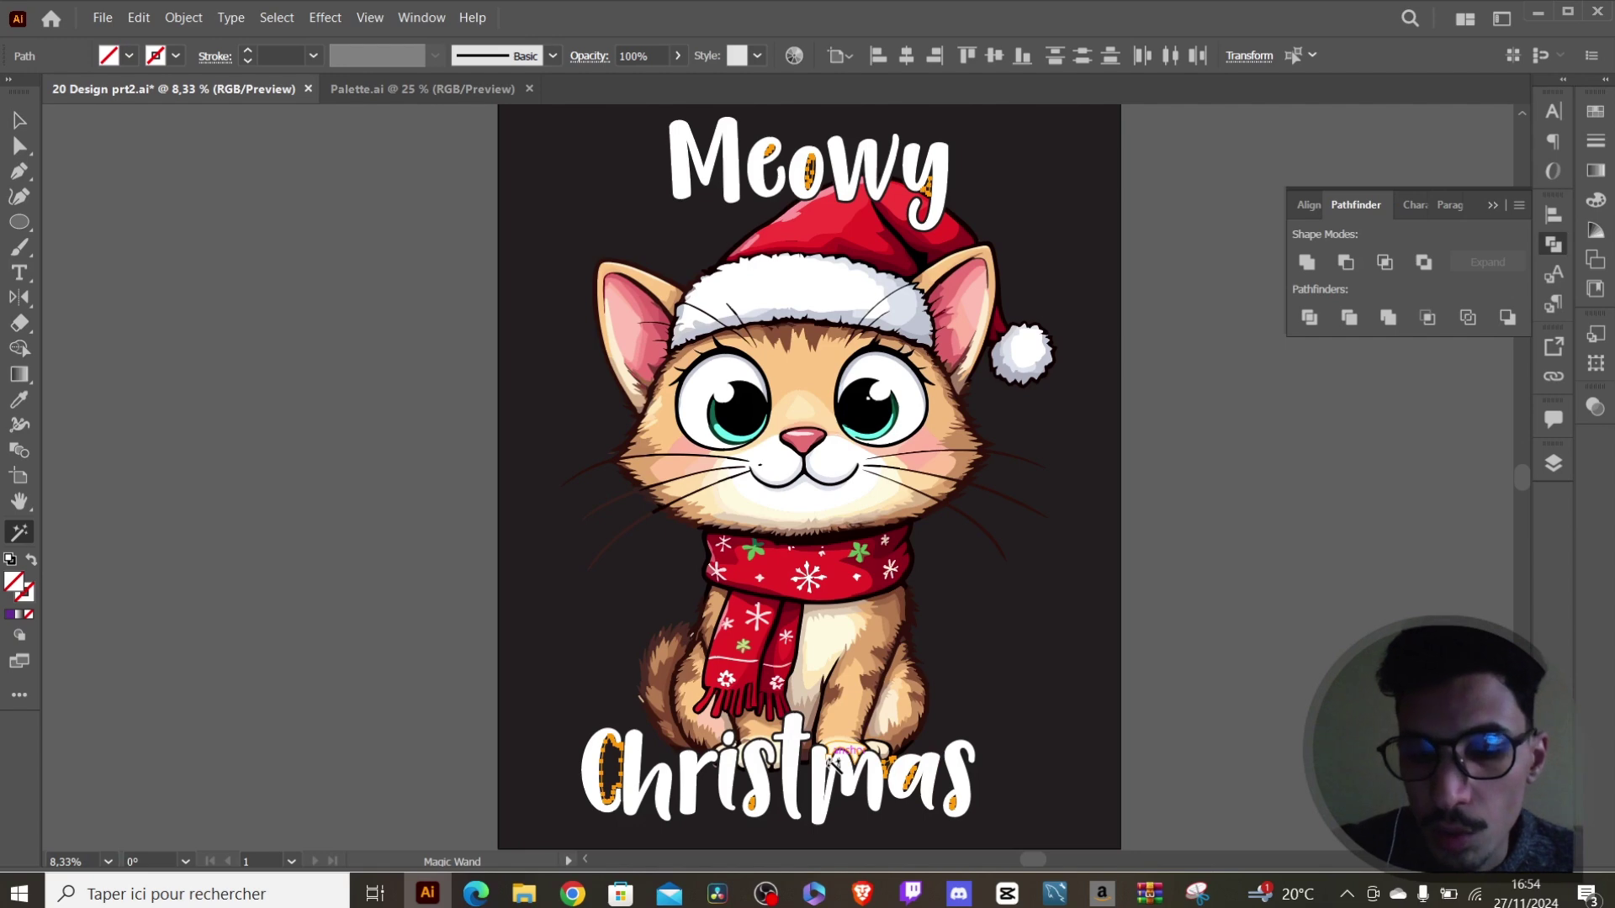
key("ctrl+shift+a")
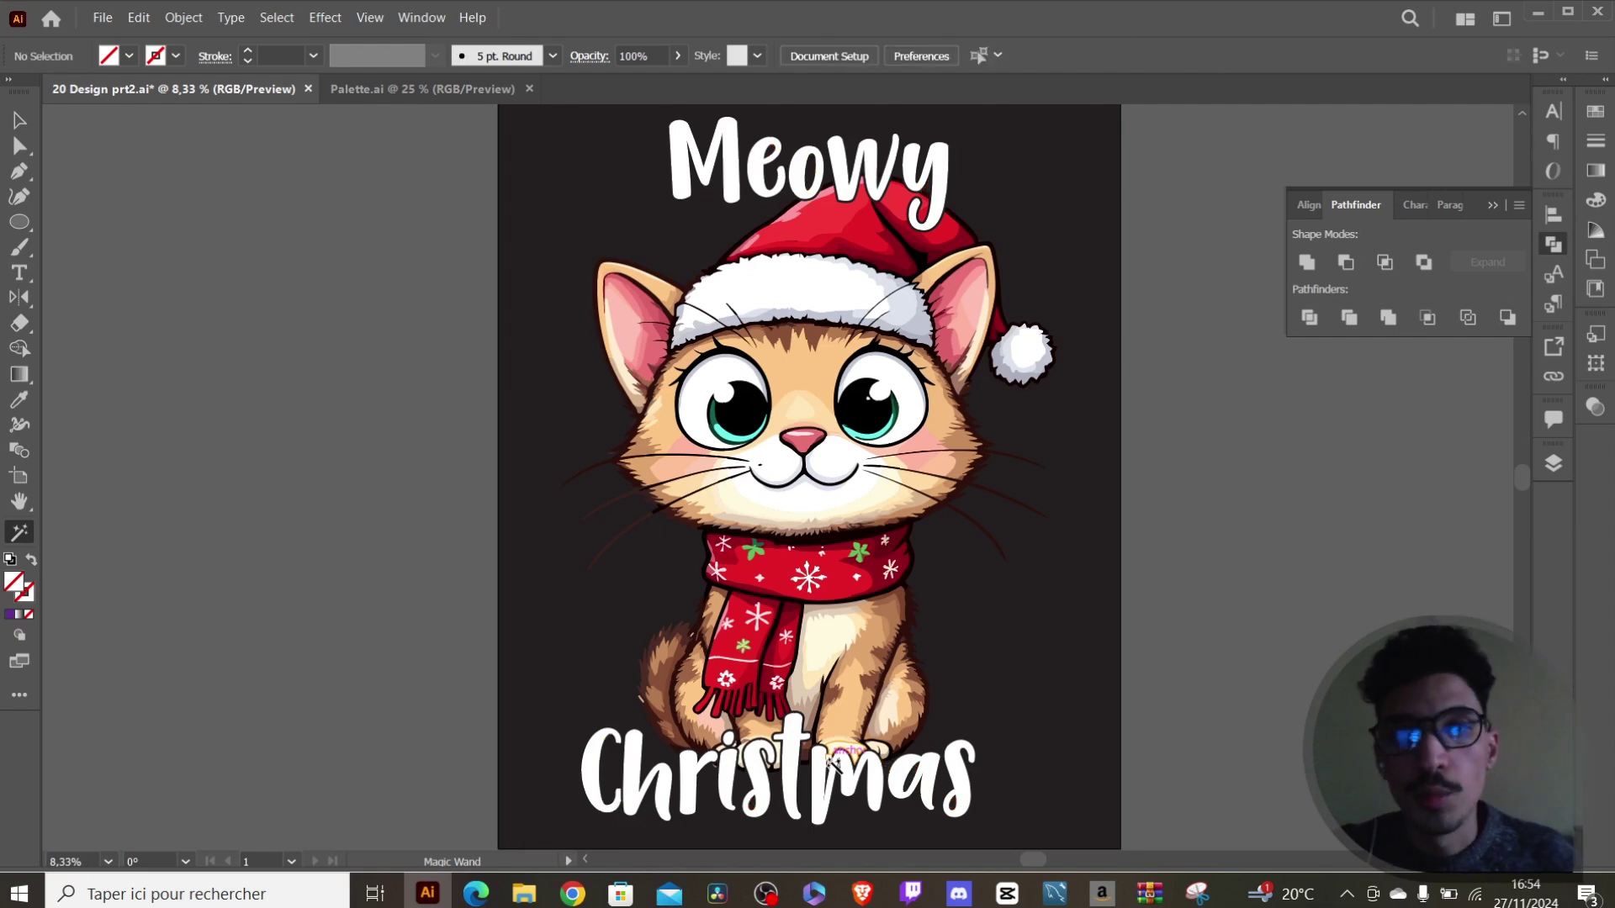
Center the whole design vertically on the artboard and enlarge it slightly from its center.
key("v")
key("ctrl+minus")
key("ctrl+minus")
key("ctrl+minus")
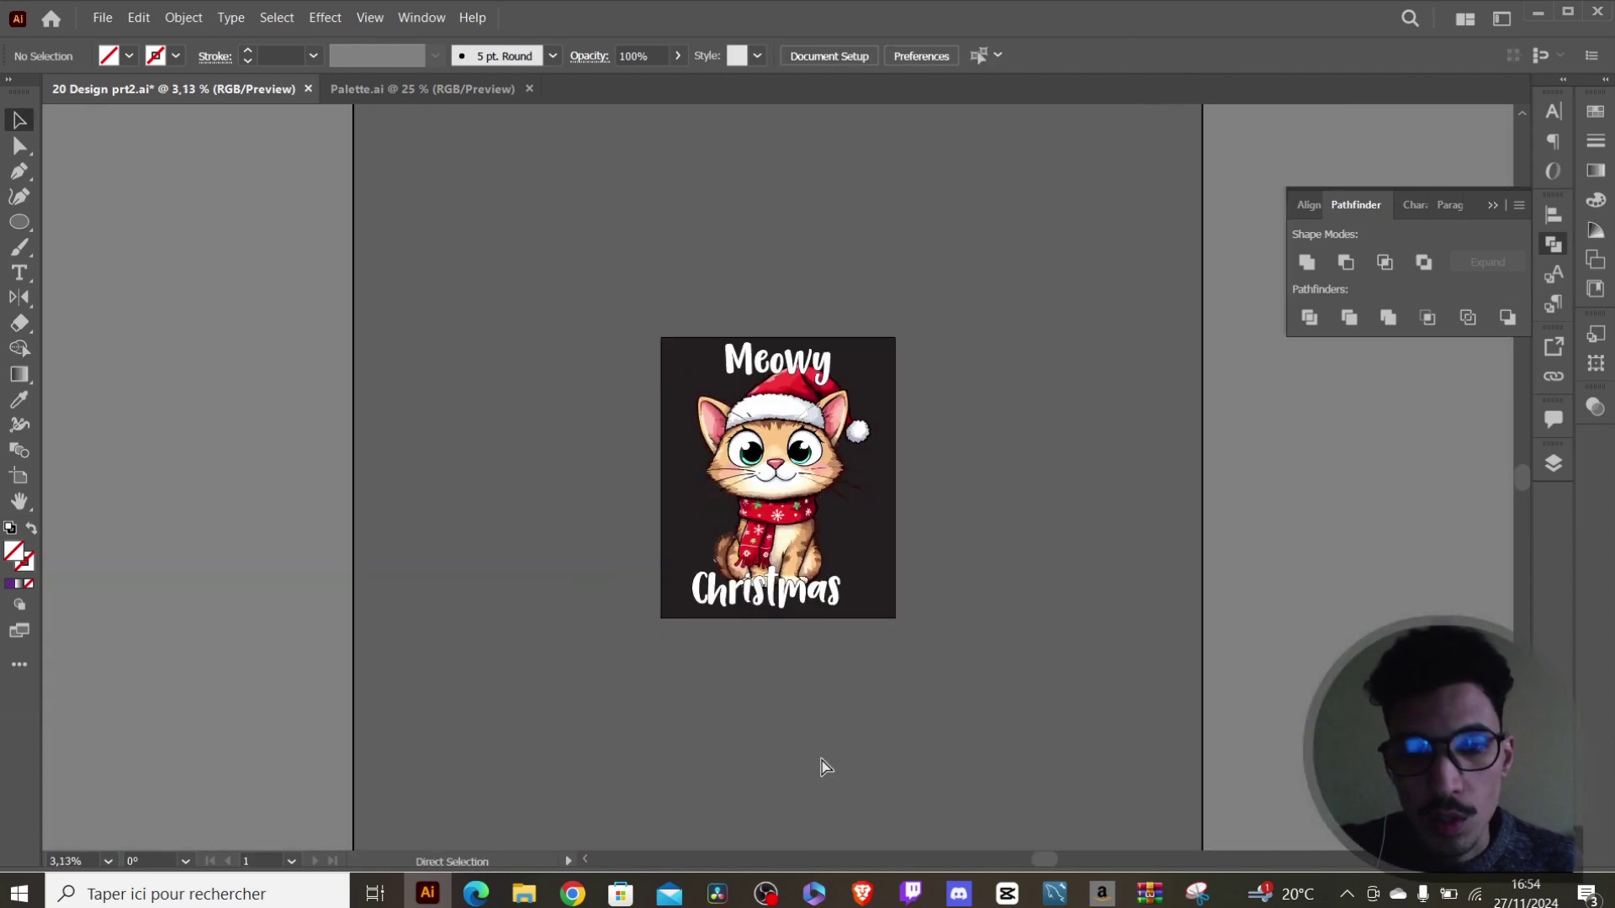
left_click(778, 502)
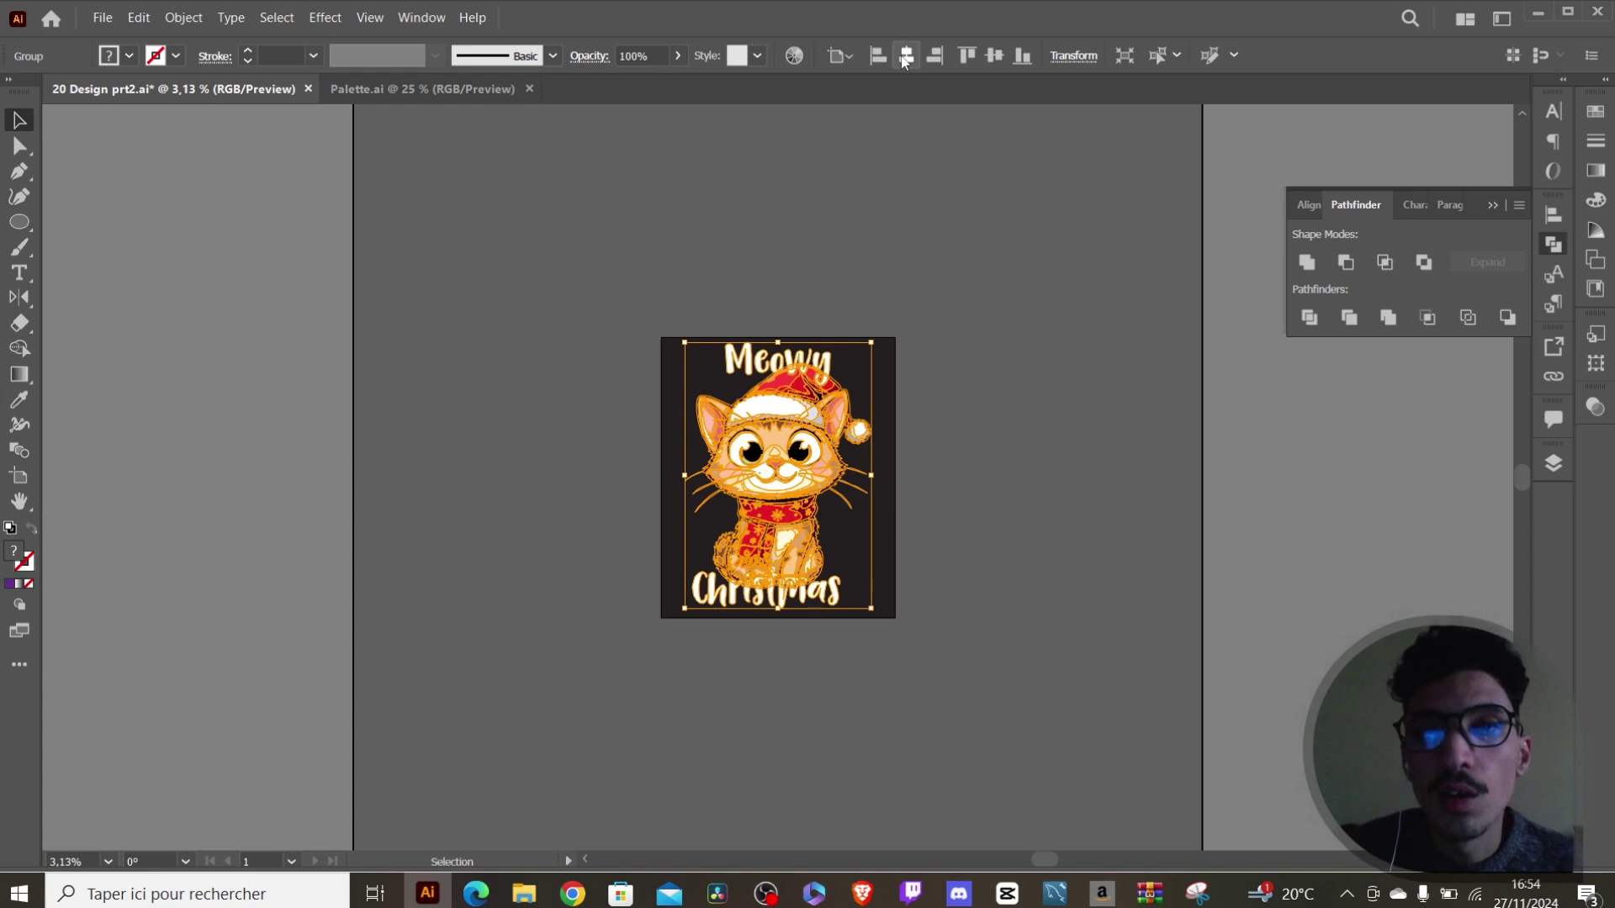
left_click(994, 56)
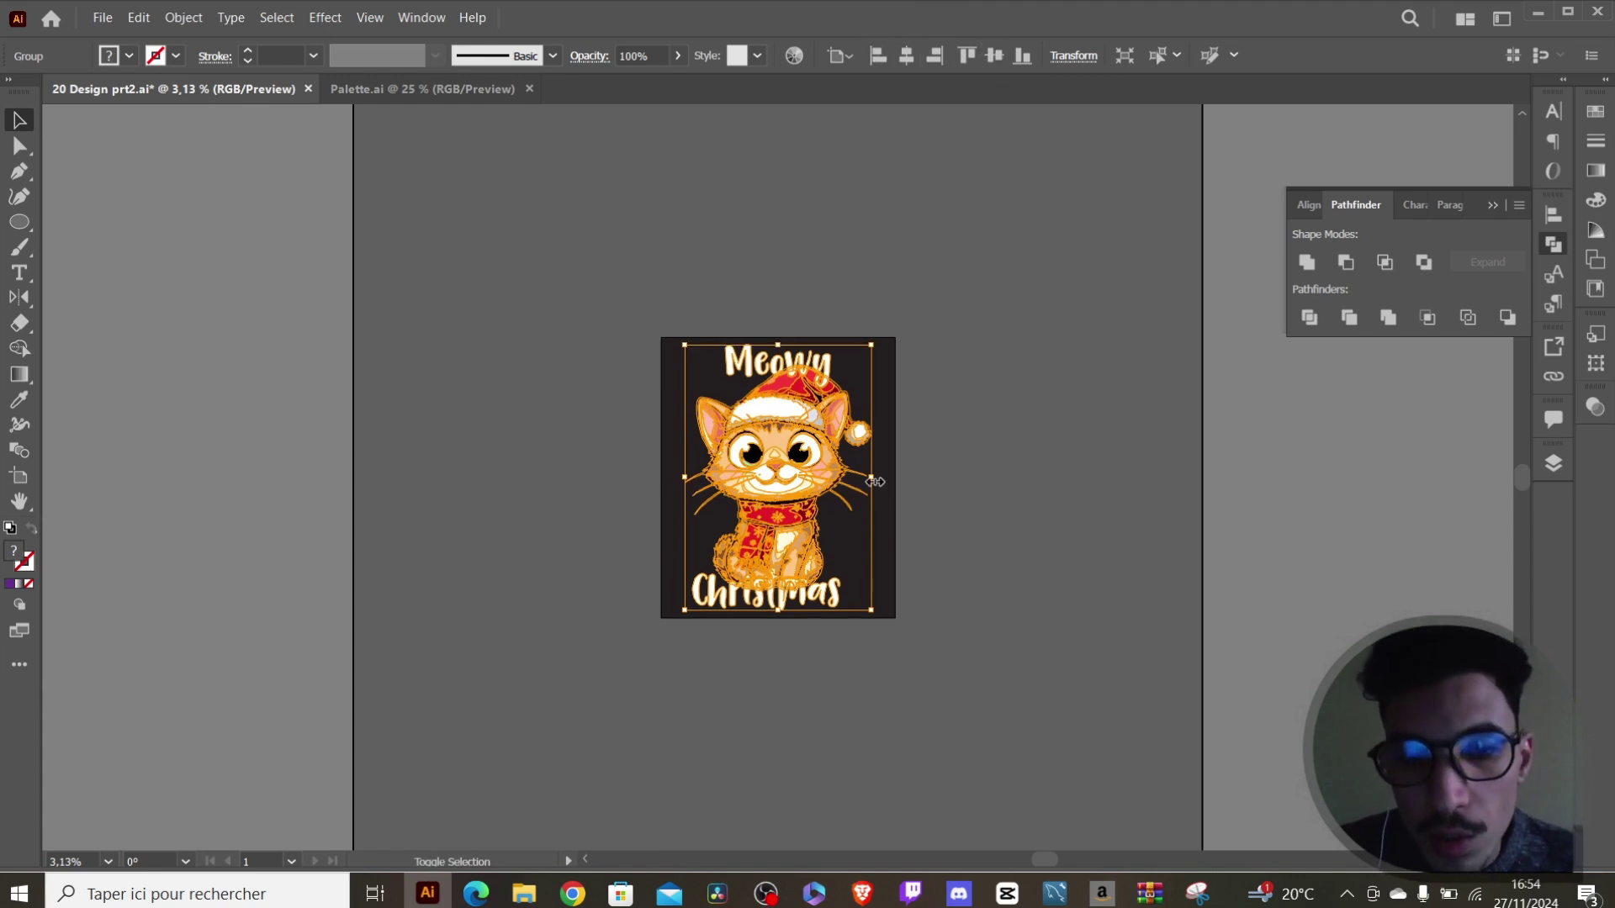
left_click_drag(874, 478, 877, 479)
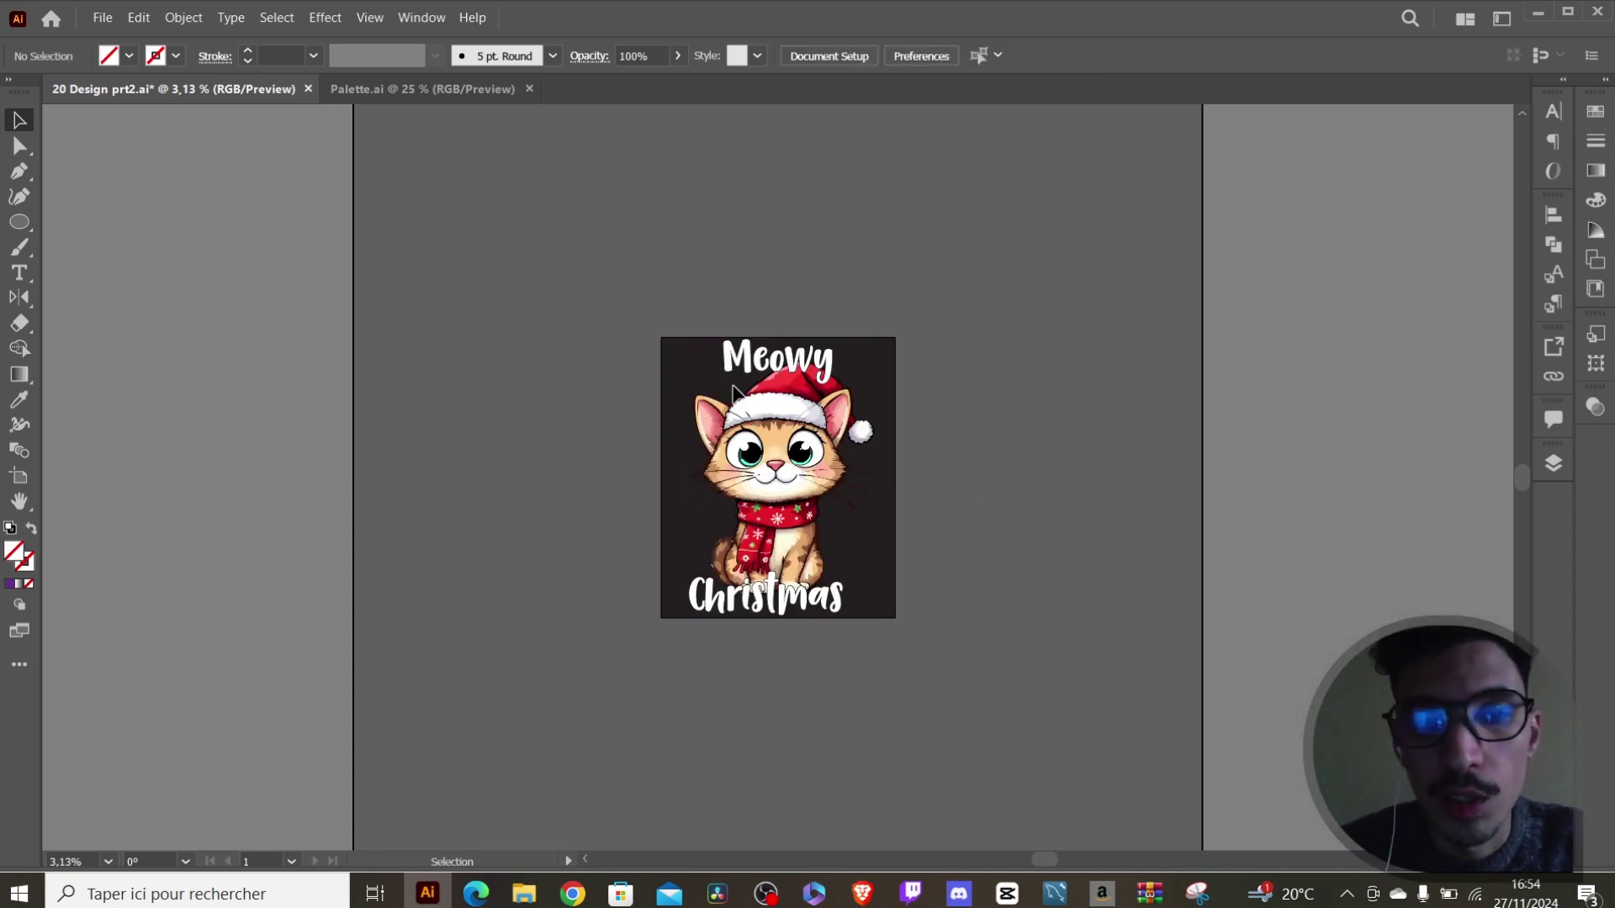
left_click(975, 498)
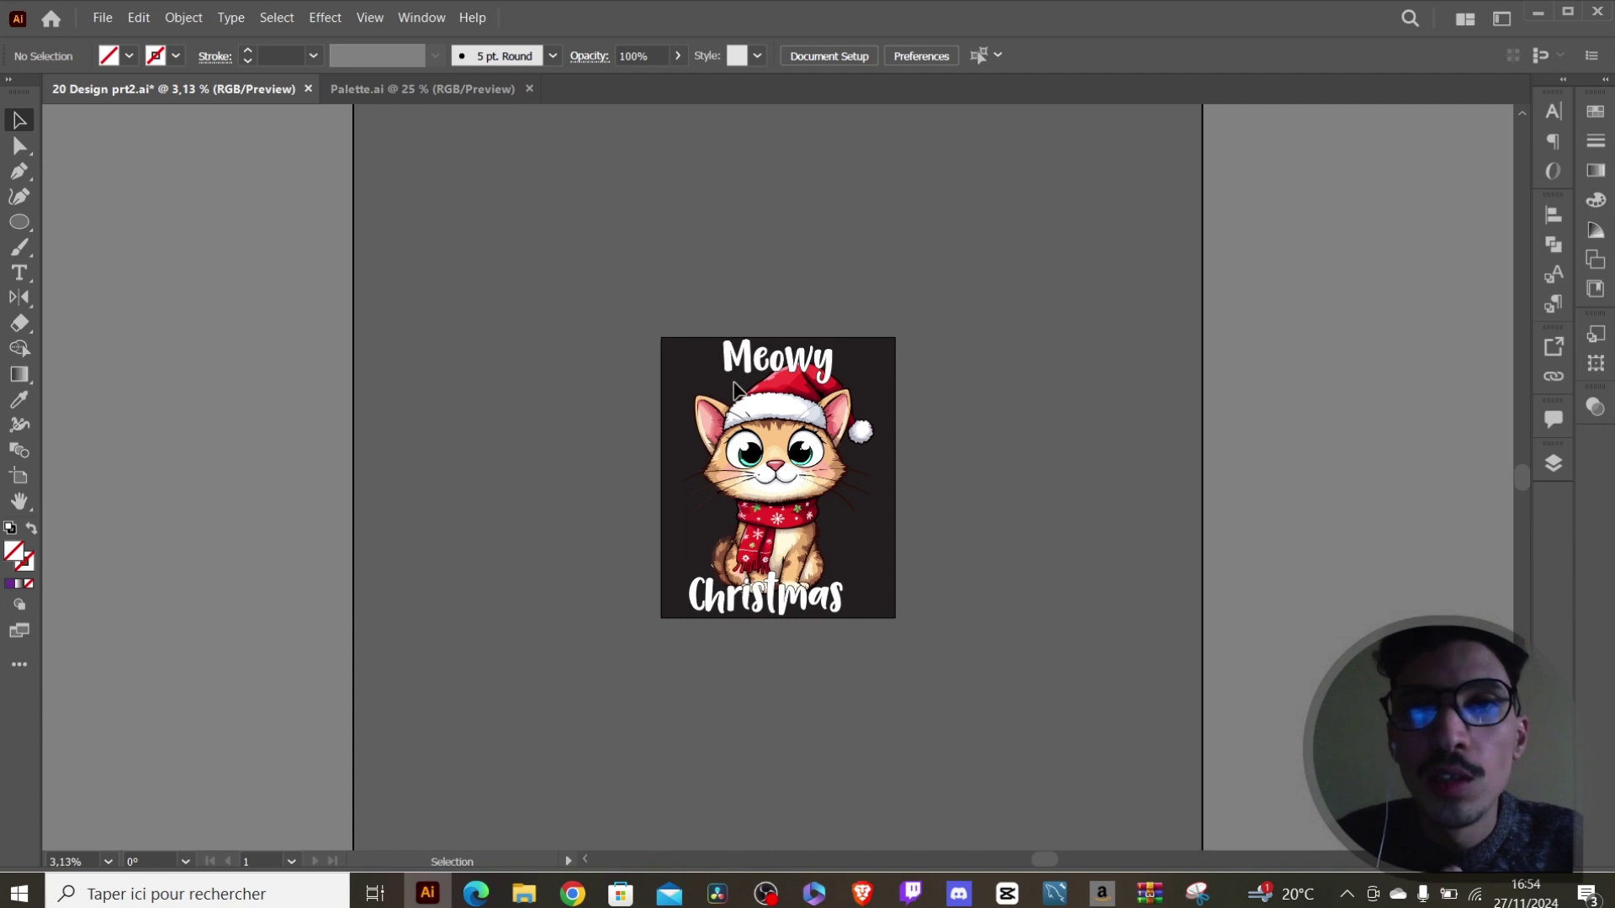